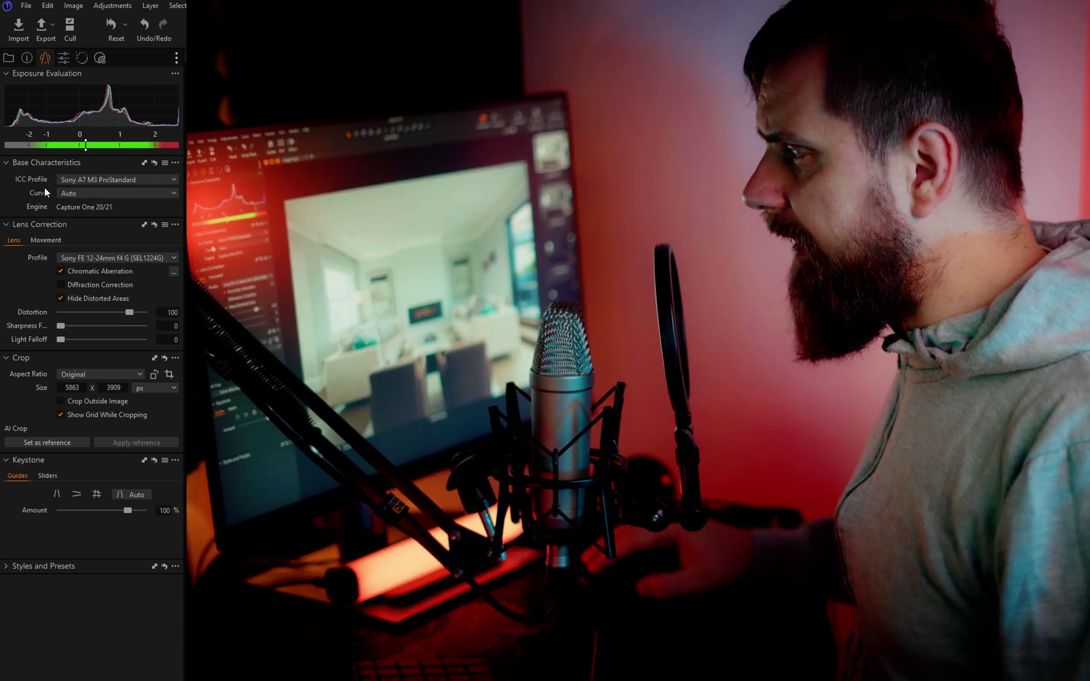
Step: Set the base characteristics curve to Film Standard and the lens correction profile to Manufacturer Profile
{"action": "left_click", "coordinate": [83, 195]}
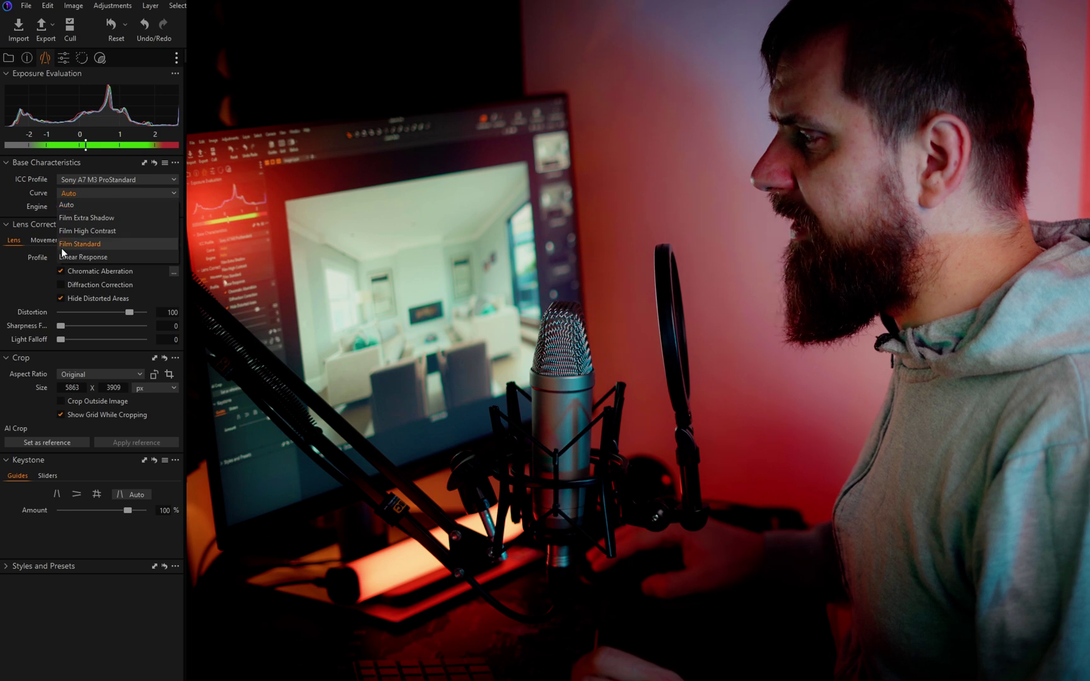
{"action": "left_click", "coordinate": [63, 246]}
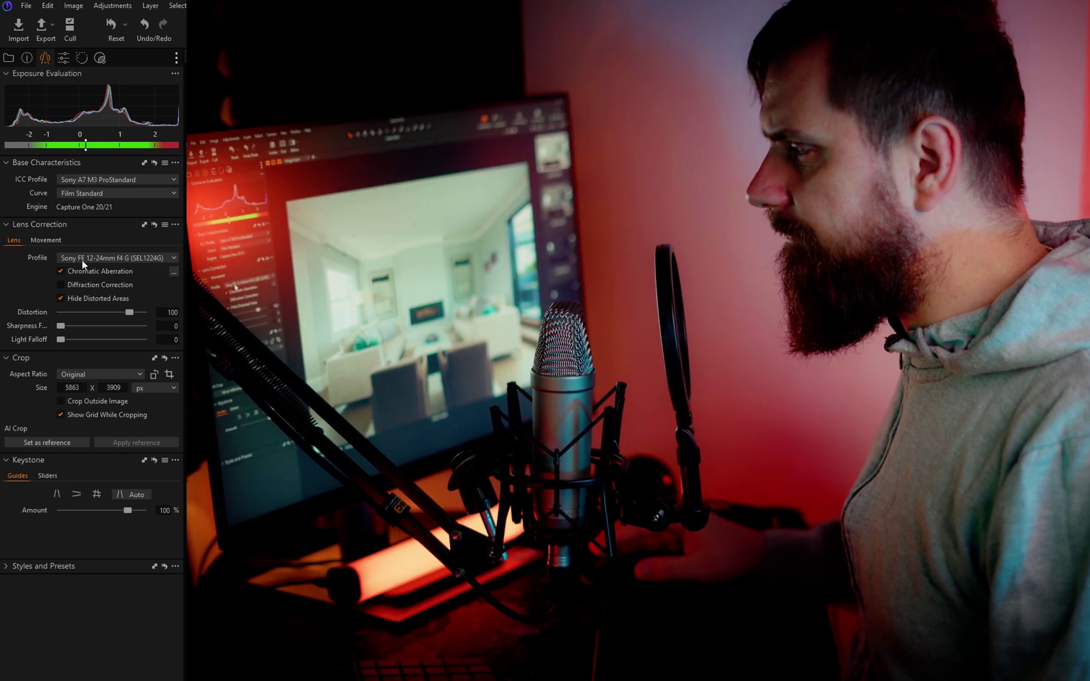
{"action": "left_click", "coordinate": [82, 260]}
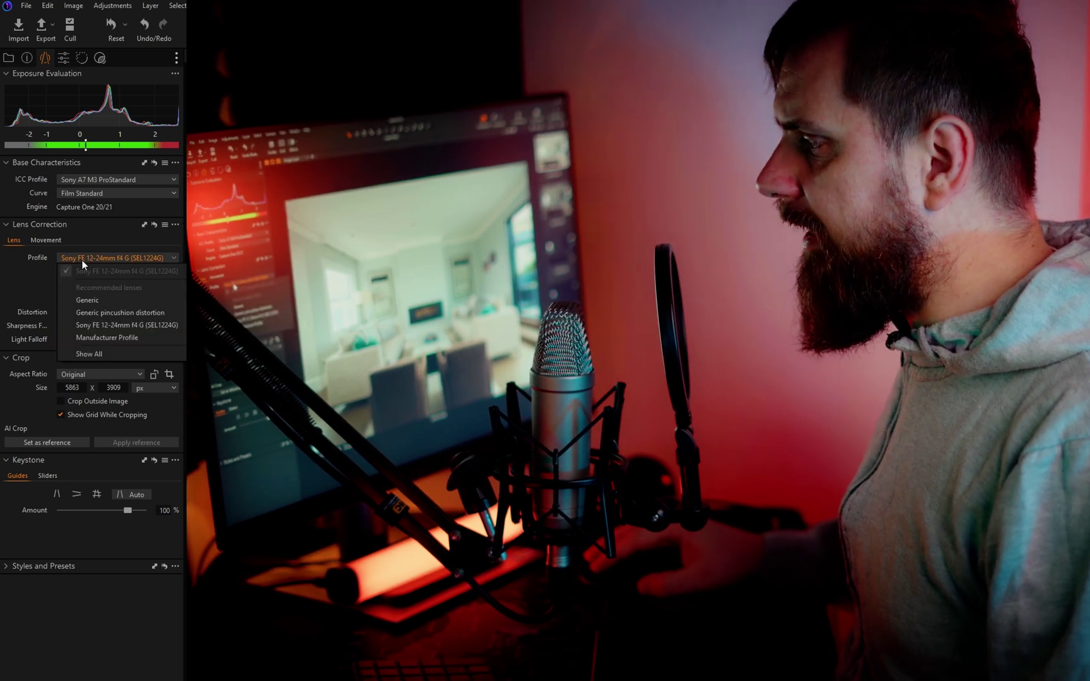
{"action": "left_click", "coordinate": [86, 339]}
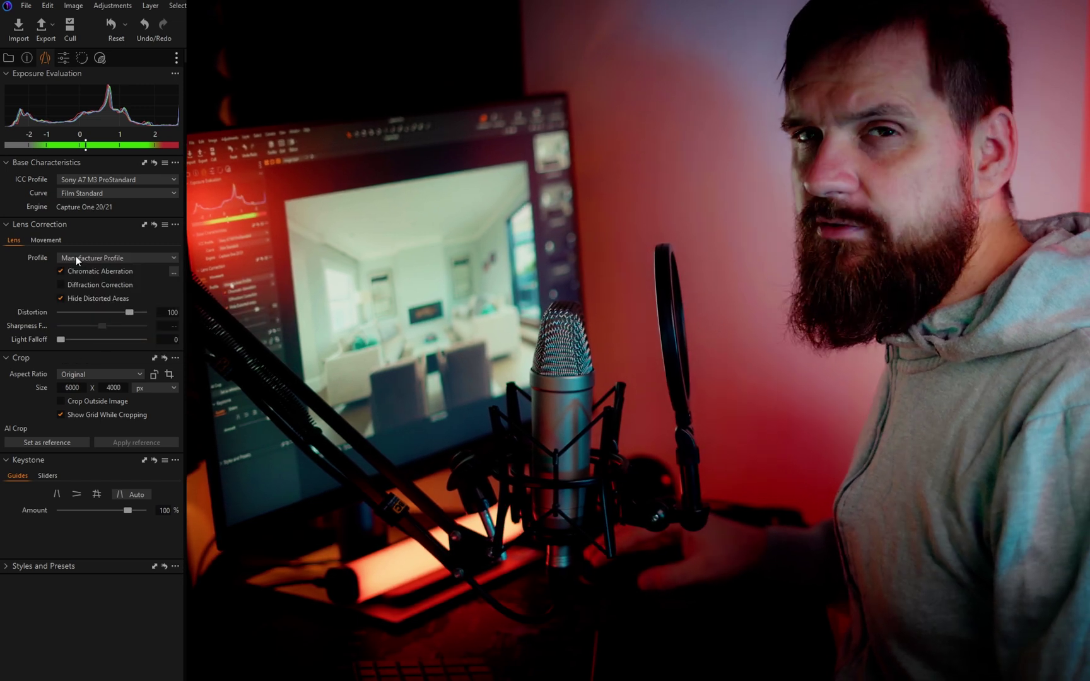
Step: Enable diffraction correction and set the lens light falloff correction to 20
{"action": "left_click", "coordinate": [61, 285]}
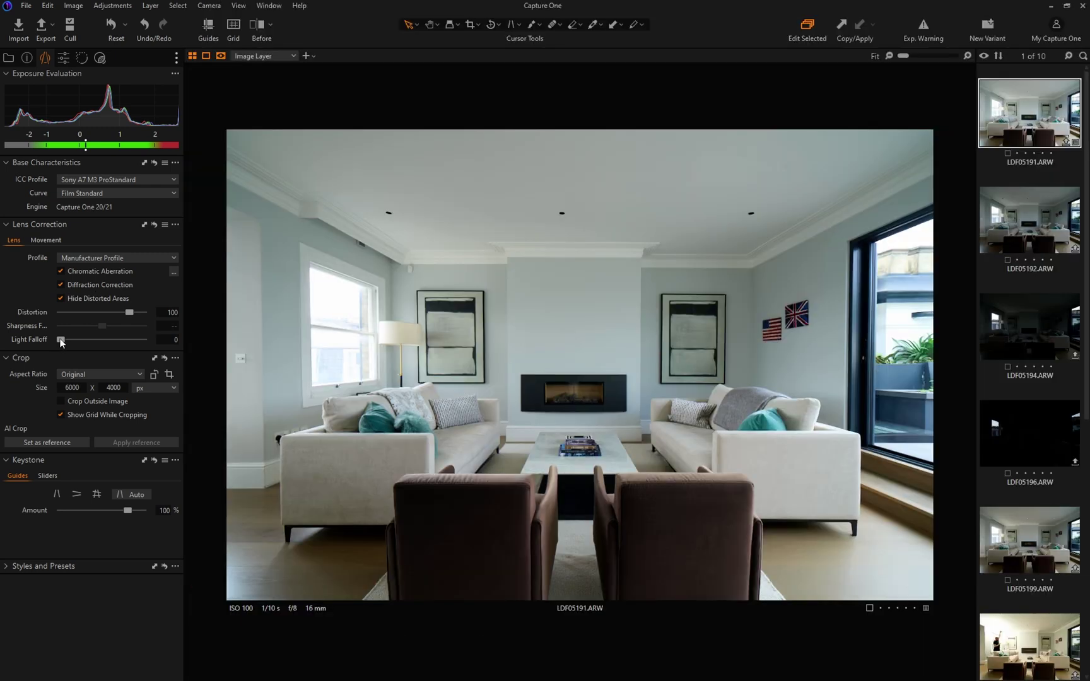
{"action": "mouse_move", "coordinate": [60, 340]}
{"action": "left_mouse_down"}
{"action": "mouse_move", "coordinate": [85, 335]}
{"action": "mouse_move", "coordinate": [66, 341]}
{"action": "left_mouse_up"}
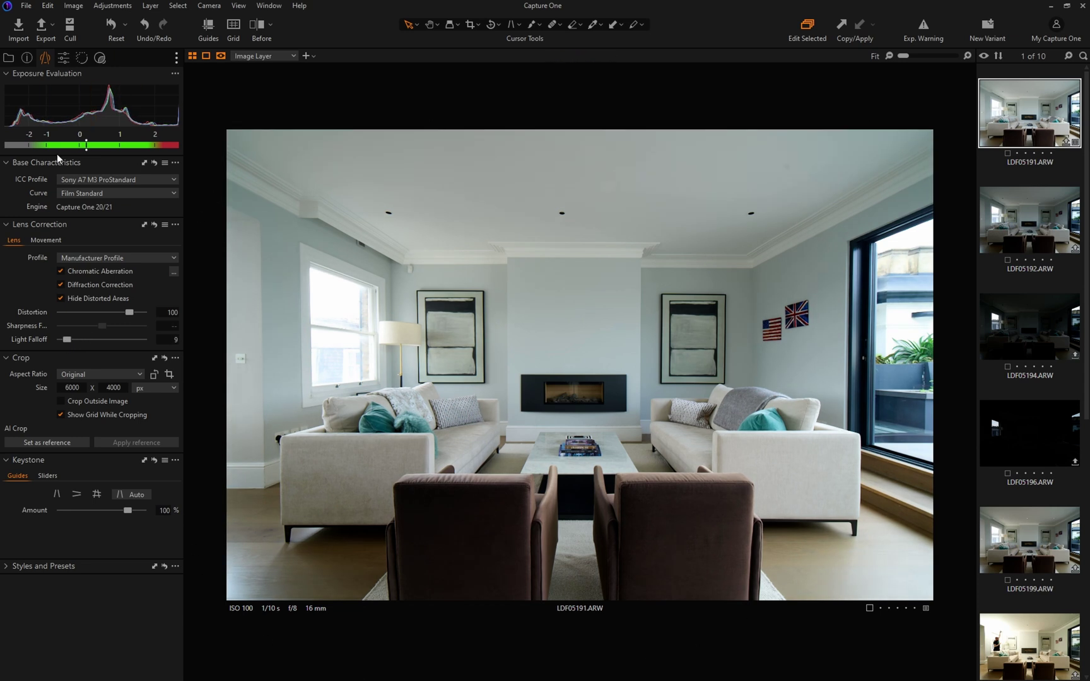
{"action": "left_click_drag", "start_coordinate": [63, 340], "coordinate": [76, 341]}
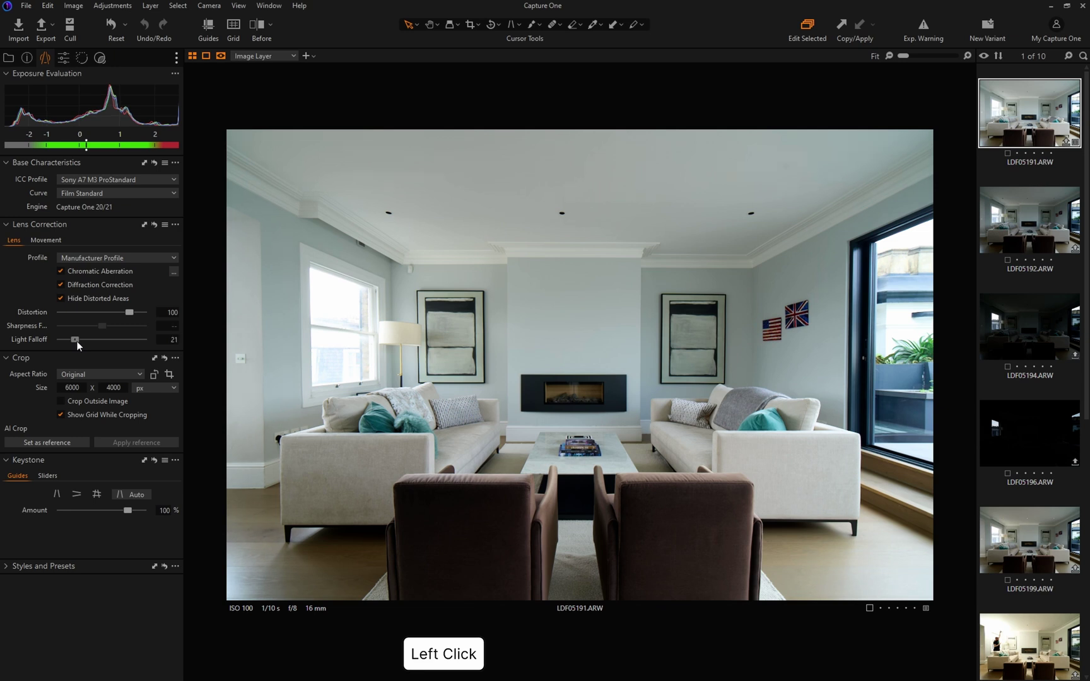
{"action": "type", "text": "20"}
{"action": "key", "text": "Return"}
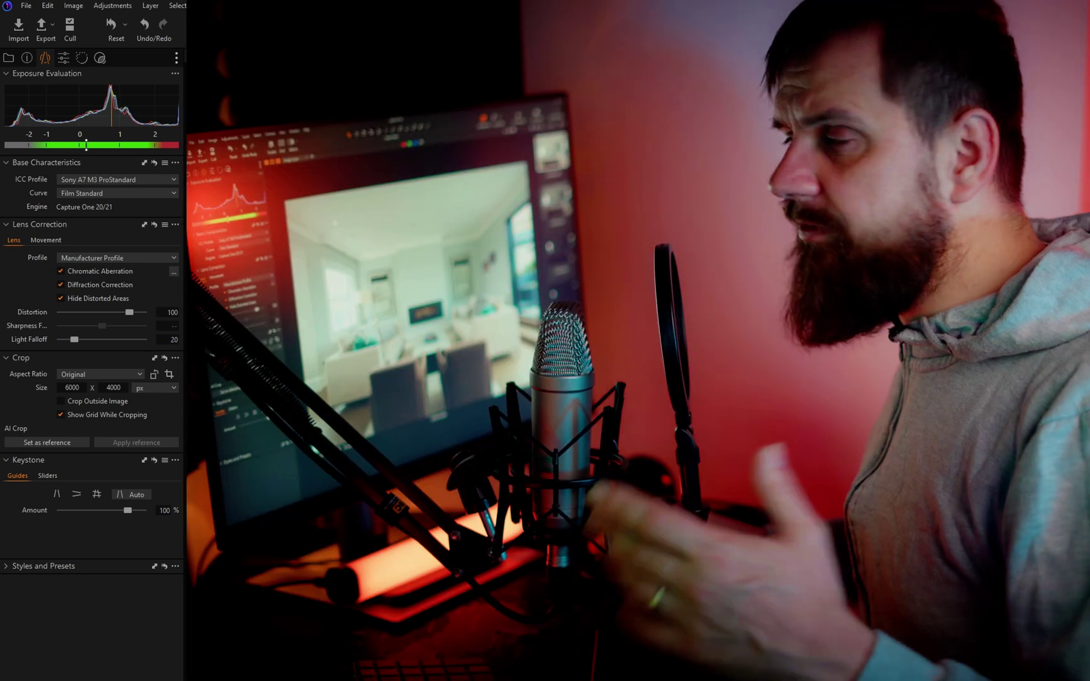
Step: Turn on the exposure warning and lower White to -100 in the High Dynamic Range settings
{"action": "left_click", "coordinate": [63, 58]}
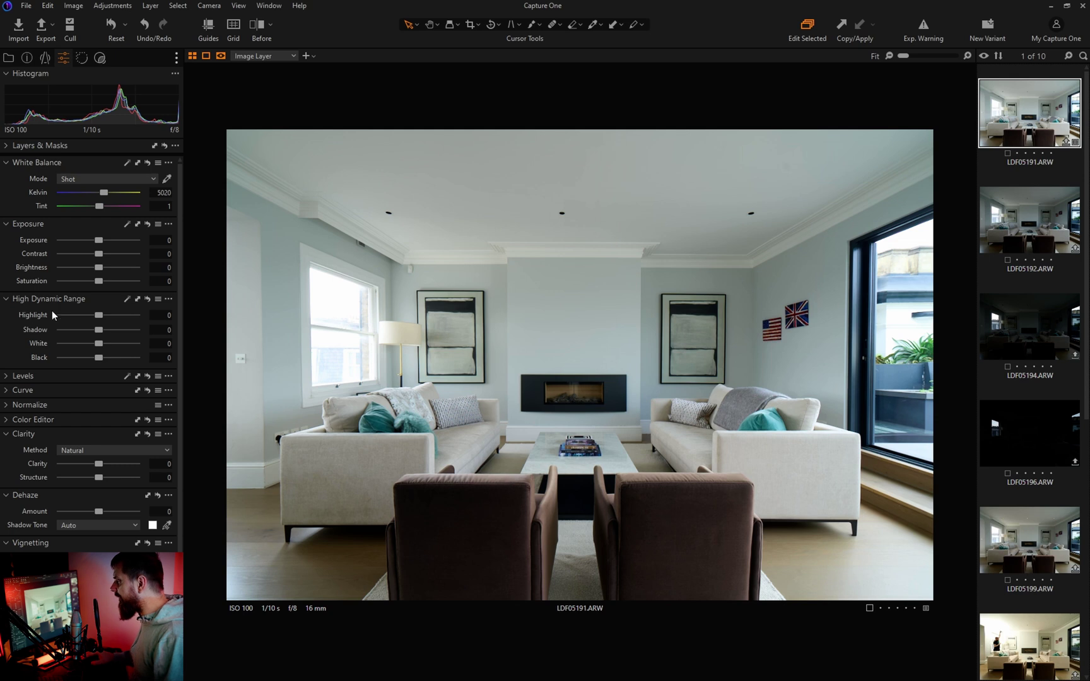
{"action": "key", "text": "ctrl+e"}
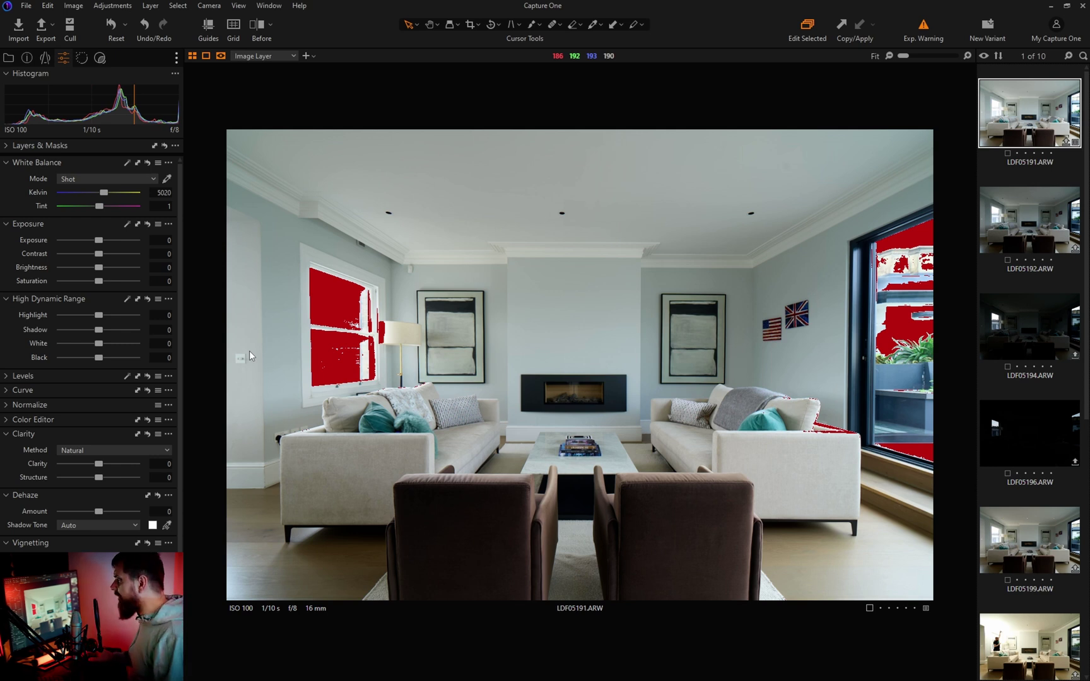
{"action": "left_click_drag", "start_coordinate": [98, 343], "coordinate": [40, 343]}
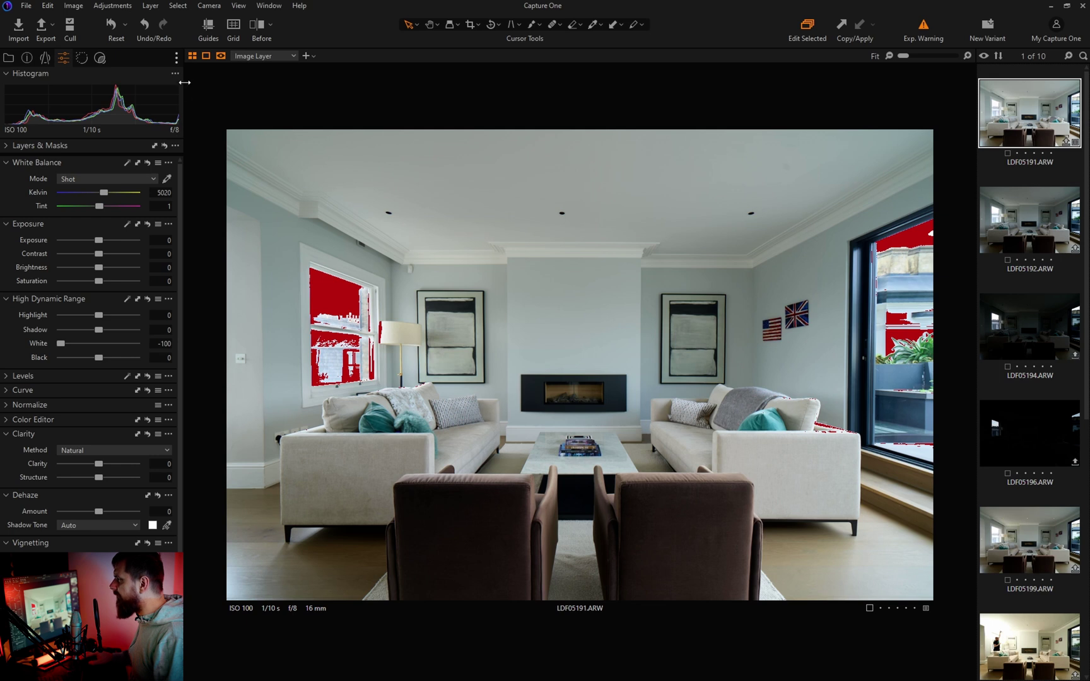
Step: Set the High Dynamic Range Highlight value to -20
{"action": "left_click", "coordinate": [99, 314]}
{"action": "left_click_drag", "start_coordinate": [99, 316], "coordinate": [88, 317]}
{"action": "left_click", "coordinate": [163, 315]}
{"action": "type", "text": "210"}
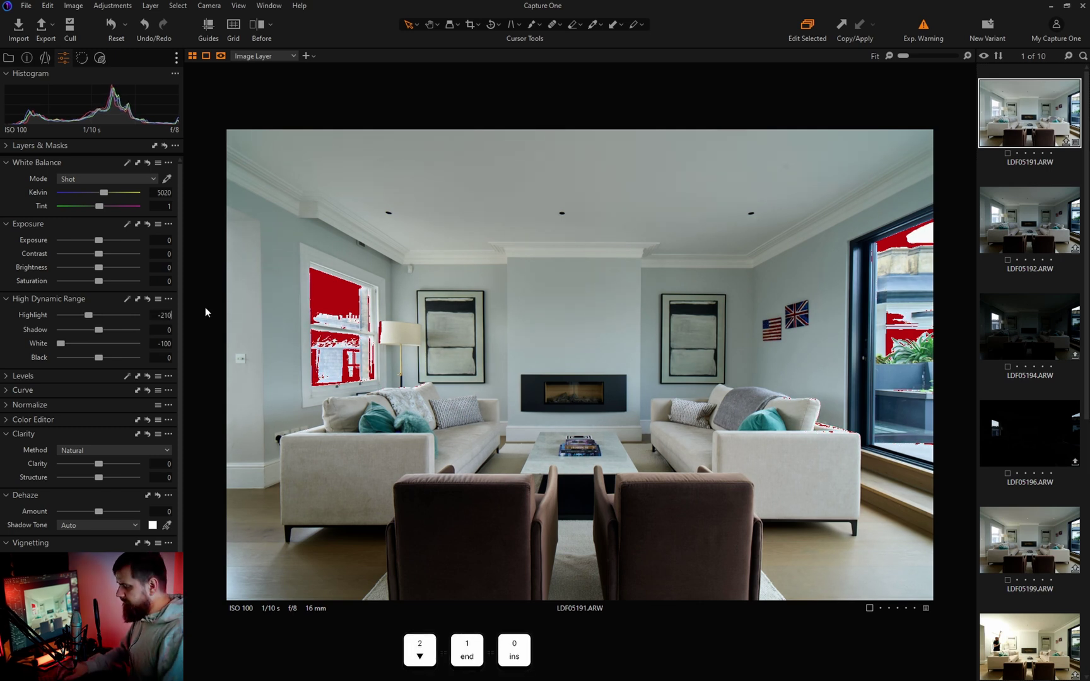
{"action": "key", "text": "Return"}
Step: Set the High Dynamic Range Shadow value to 15 and Black to -10
{"action": "left_click_drag", "start_coordinate": [98, 328], "coordinate": [107, 330]}
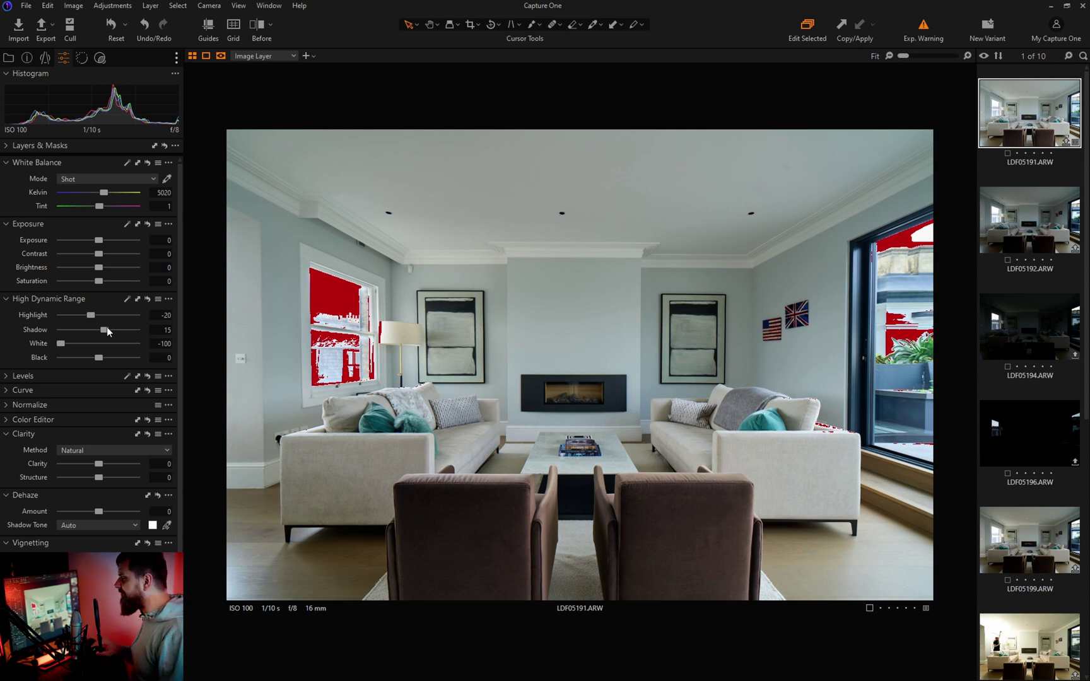
{"action": "mouse_move", "coordinate": [106, 326]}
{"action": "left_mouse_down"}
{"action": "mouse_move", "coordinate": [134, 329]}
{"action": "mouse_move", "coordinate": [108, 329]}
{"action": "left_mouse_up"}
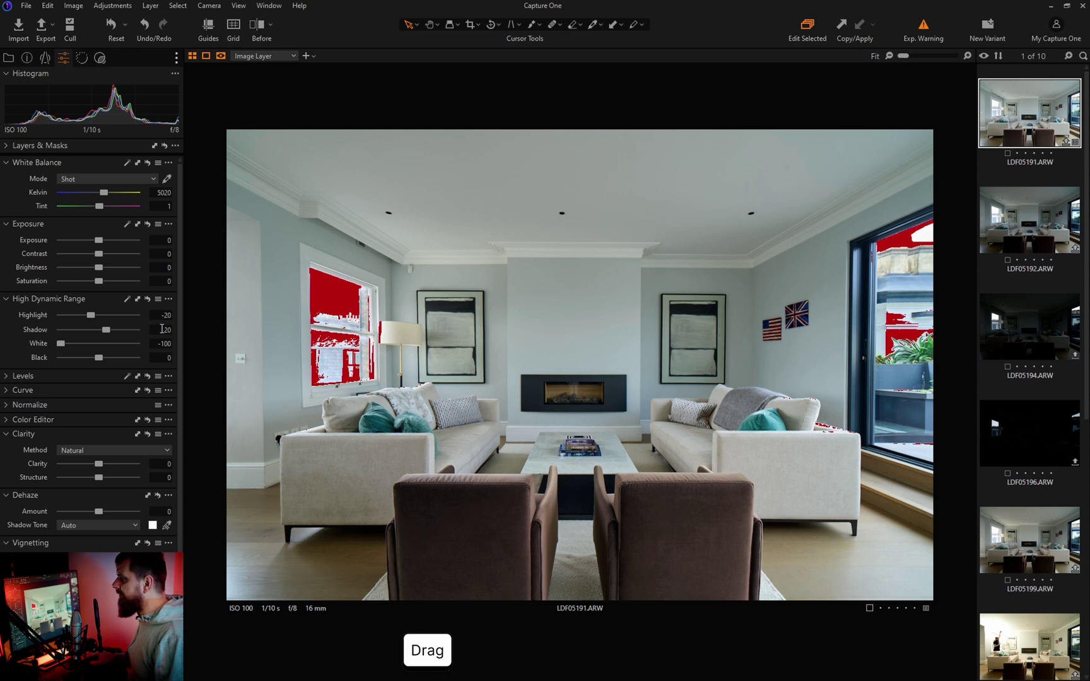
{"action": "left_click", "coordinate": [162, 329]}
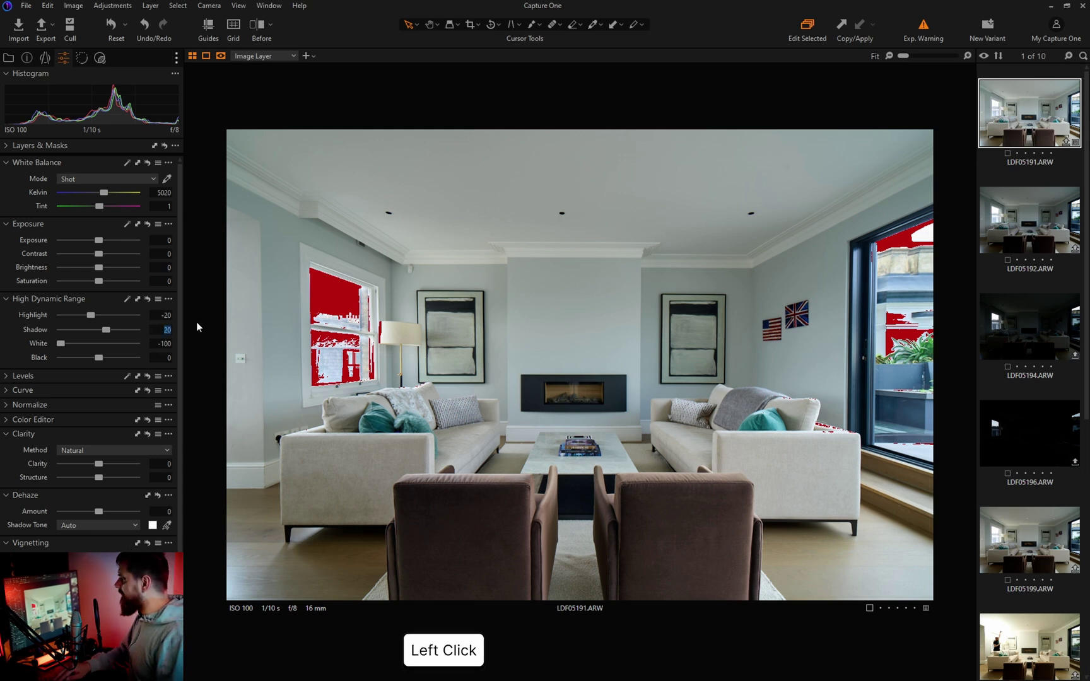
{"action": "type", "text": "15"}
{"action": "key", "text": "Return"}
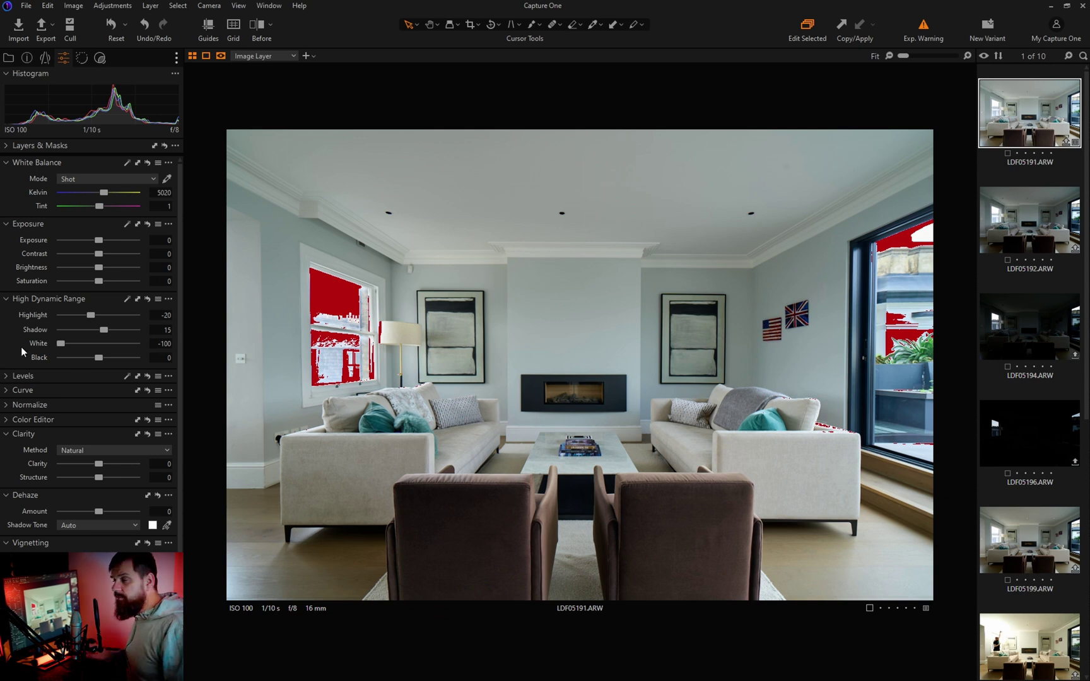
{"action": "left_click", "coordinate": [177, 363]}
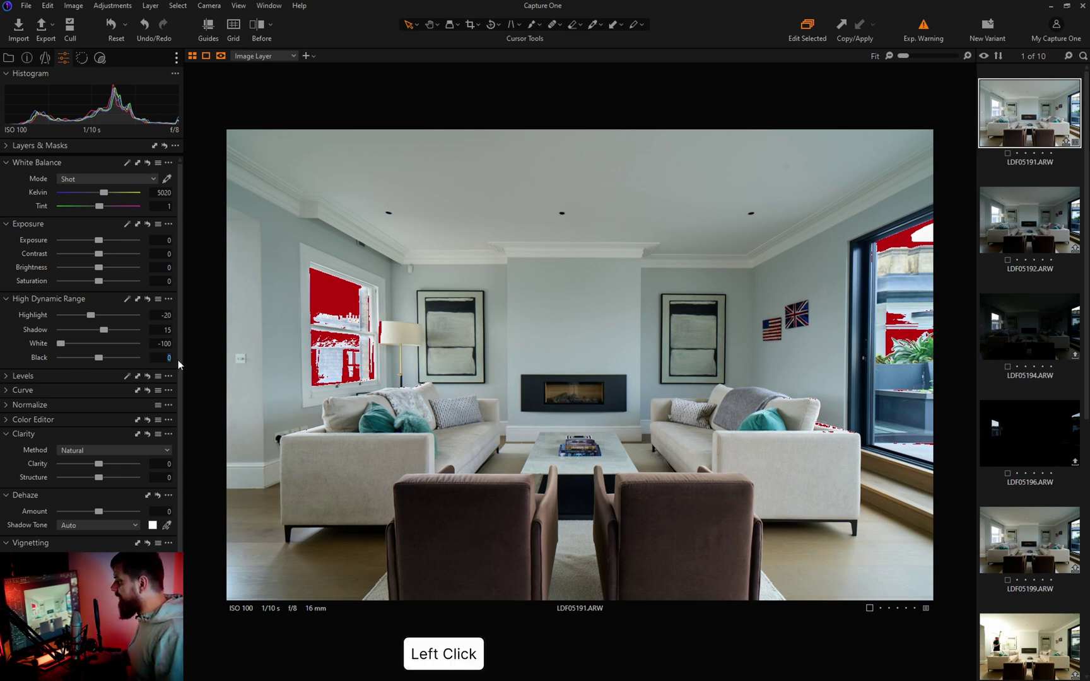
{"action": "type", "text": "-10"}
{"action": "key", "text": "Return"}
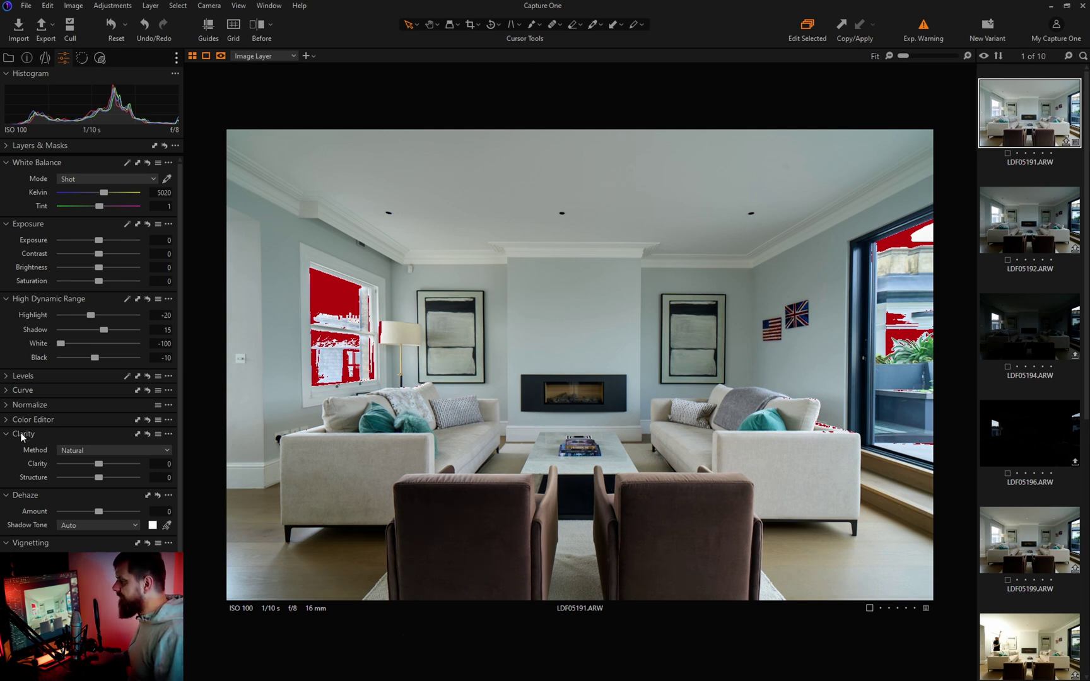
Step: Keep the Natural clarity method and set Clarity to 8
{"action": "left_click", "coordinate": [92, 451]}
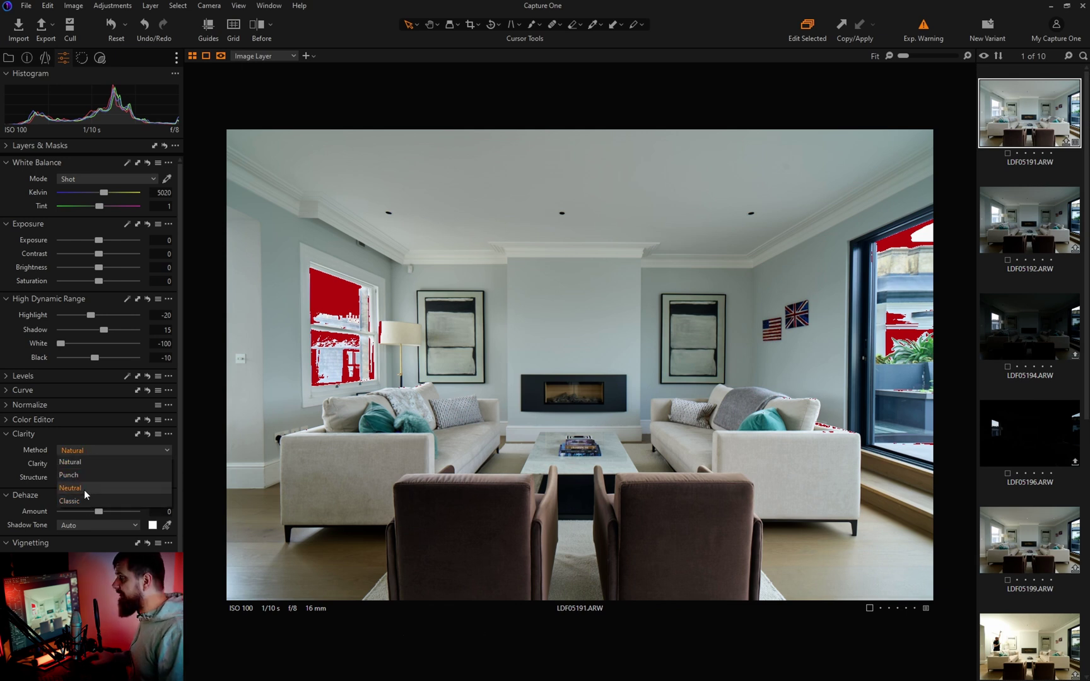
{"action": "left_click", "coordinate": [80, 448]}
{"action": "mouse_move", "coordinate": [101, 466]}
{"action": "left_mouse_down"}
{"action": "mouse_move", "coordinate": [139, 464]}
{"action": "mouse_move", "coordinate": [50, 465]}
{"action": "mouse_move", "coordinate": [142, 464]}
{"action": "mouse_move", "coordinate": [52, 464]}
{"action": "mouse_move", "coordinate": [101, 467]}
{"action": "left_mouse_up"}
{"action": "left_click", "coordinate": [233, 448]}
{"action": "key", "text": "Return"}
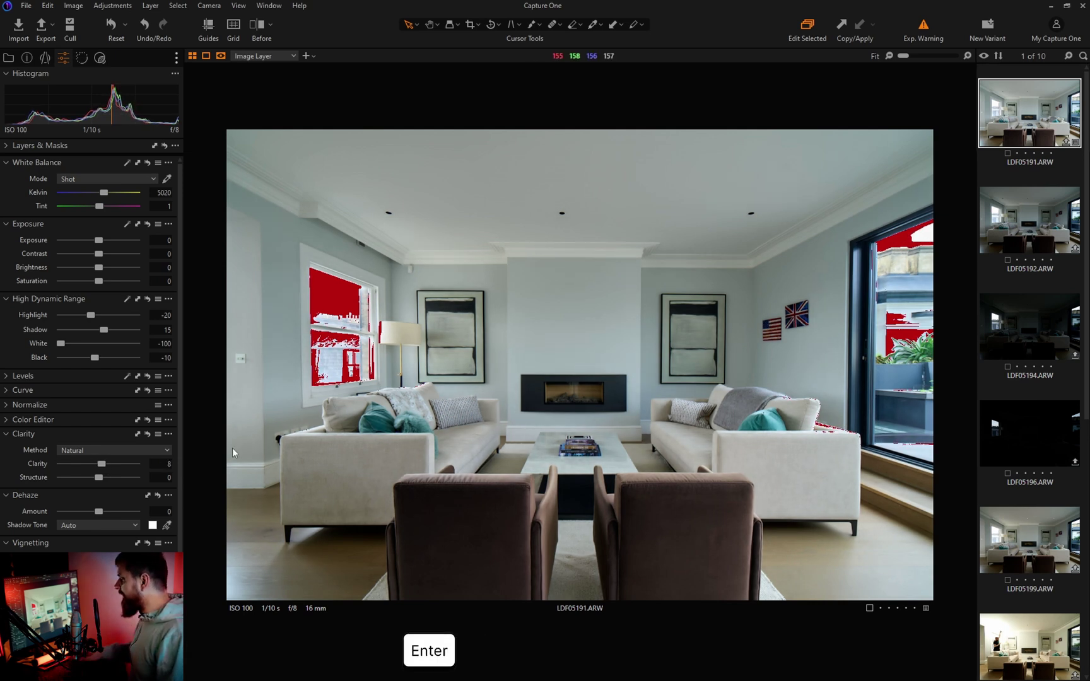
Step: Raise the image's contrast to 5 in the Exposure settings
{"action": "scroll", "coordinate": [37, 493], "scroll_direction": "down", "scroll_amount": 2}
{"action": "scroll", "coordinate": [37, 493], "scroll_direction": "up", "scroll_amount": 2}
{"action": "mouse_move", "coordinate": [99, 253]}
{"action": "left_mouse_down"}
{"action": "mouse_move", "coordinate": [90, 253]}
{"action": "mouse_move", "coordinate": [153, 251]}
{"action": "mouse_move", "coordinate": [58, 256]}
{"action": "mouse_move", "coordinate": [105, 256]}
{"action": "left_mouse_up"}
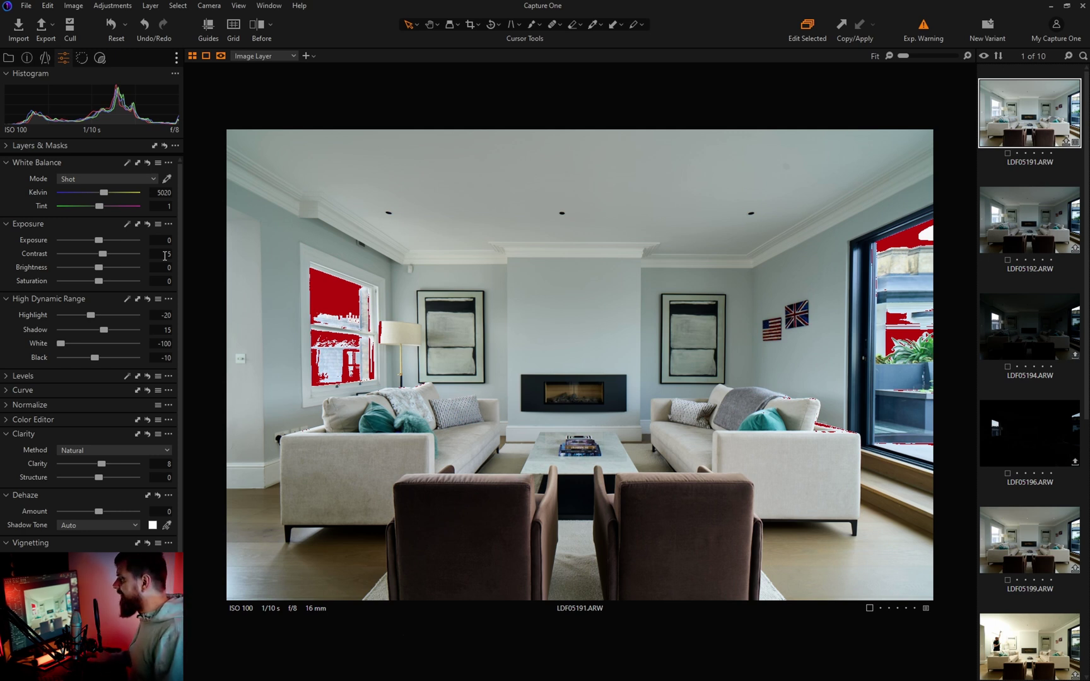
Step: Set the sharpening amount to 200 and the sharpening radius to 1
{"action": "left_click", "coordinate": [100, 57]}
{"action": "left_click_drag", "start_coordinate": [88, 182], "coordinate": [99, 223]}
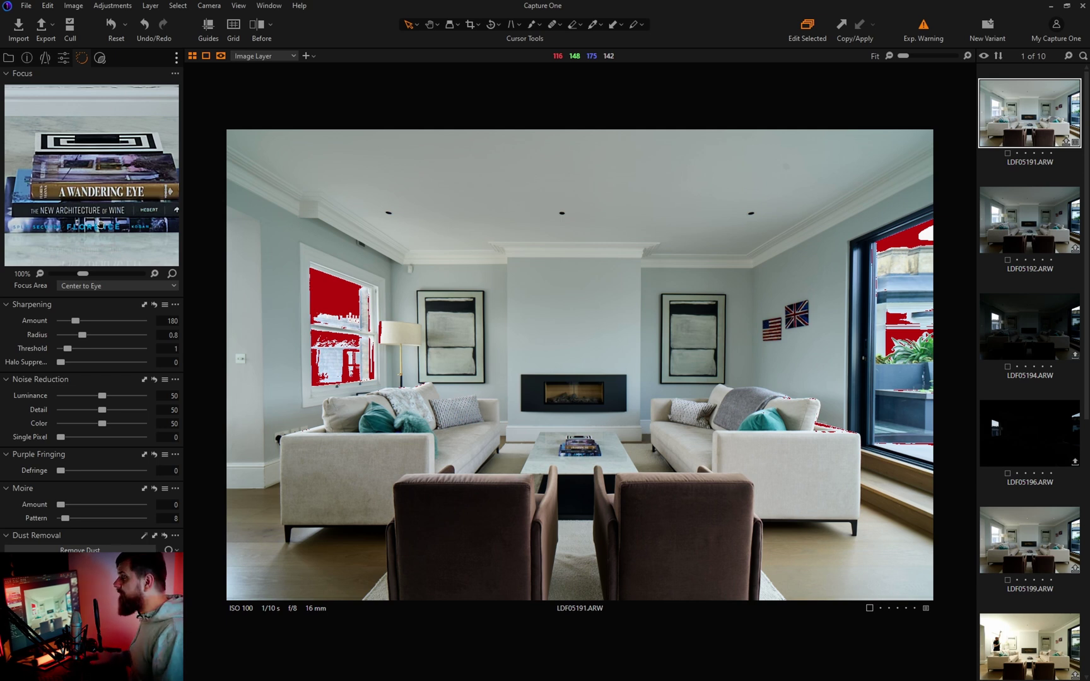
{"action": "left_click", "coordinate": [172, 322]}
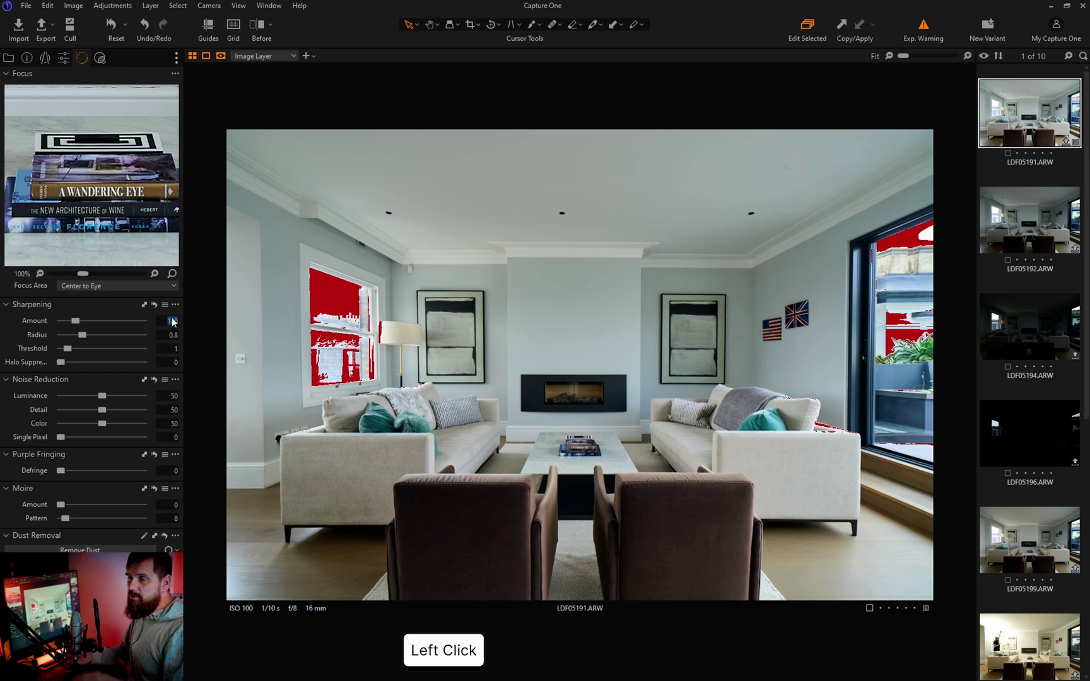
{"action": "type", "text": "200"}
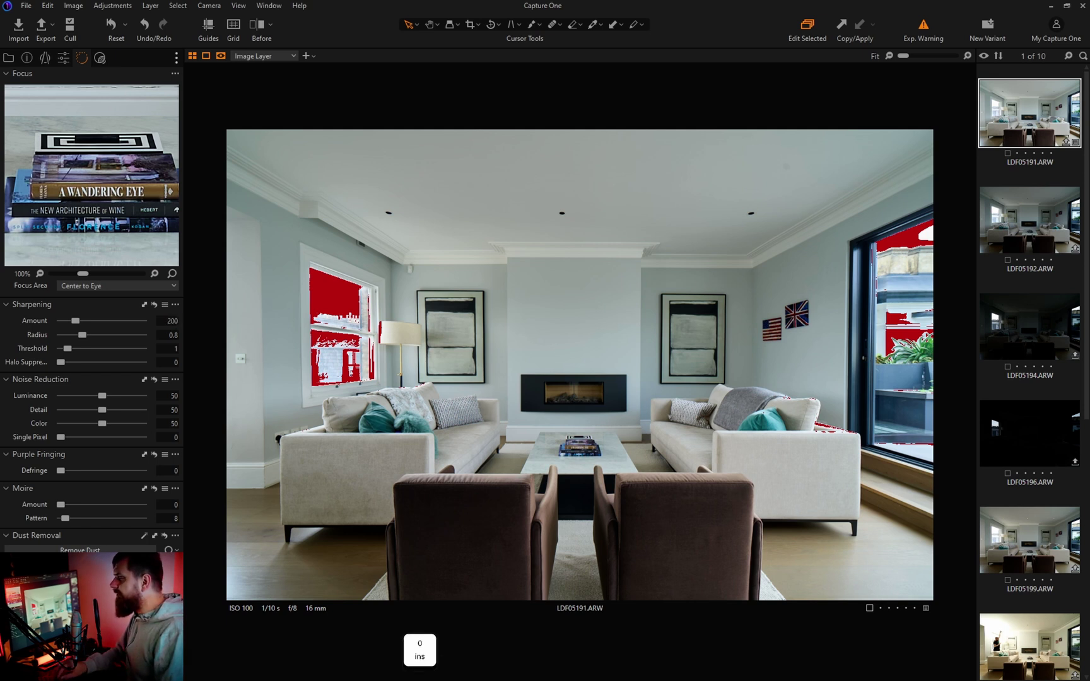
{"action": "key", "text": "Return"}
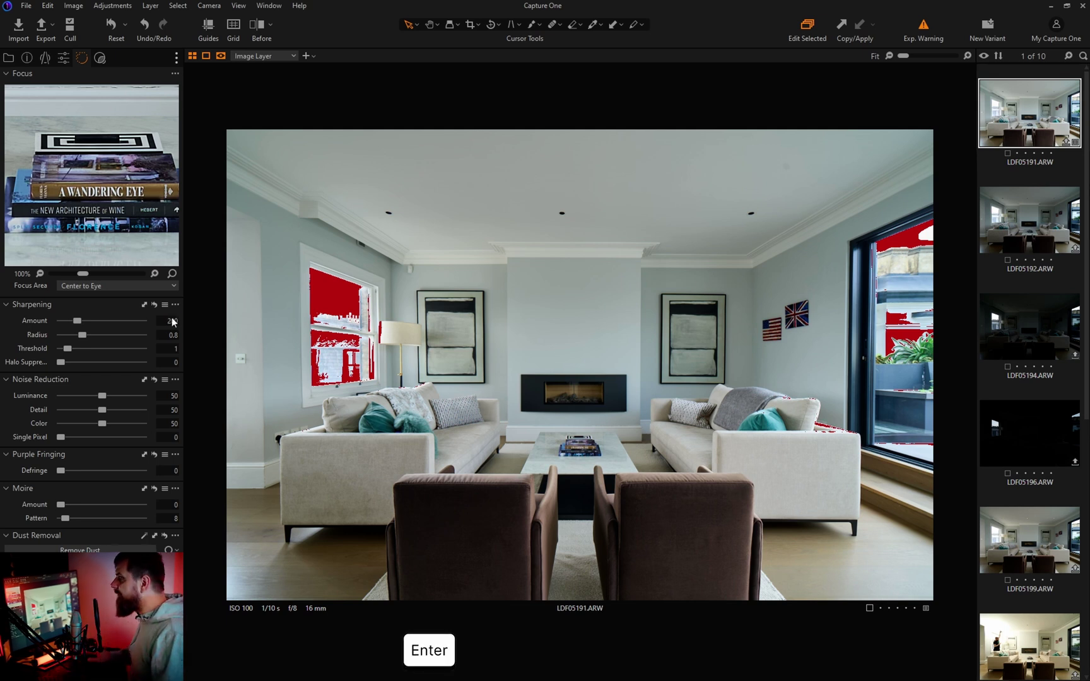
{"action": "left_click", "coordinate": [178, 336]}
{"action": "type", "text": "1"}
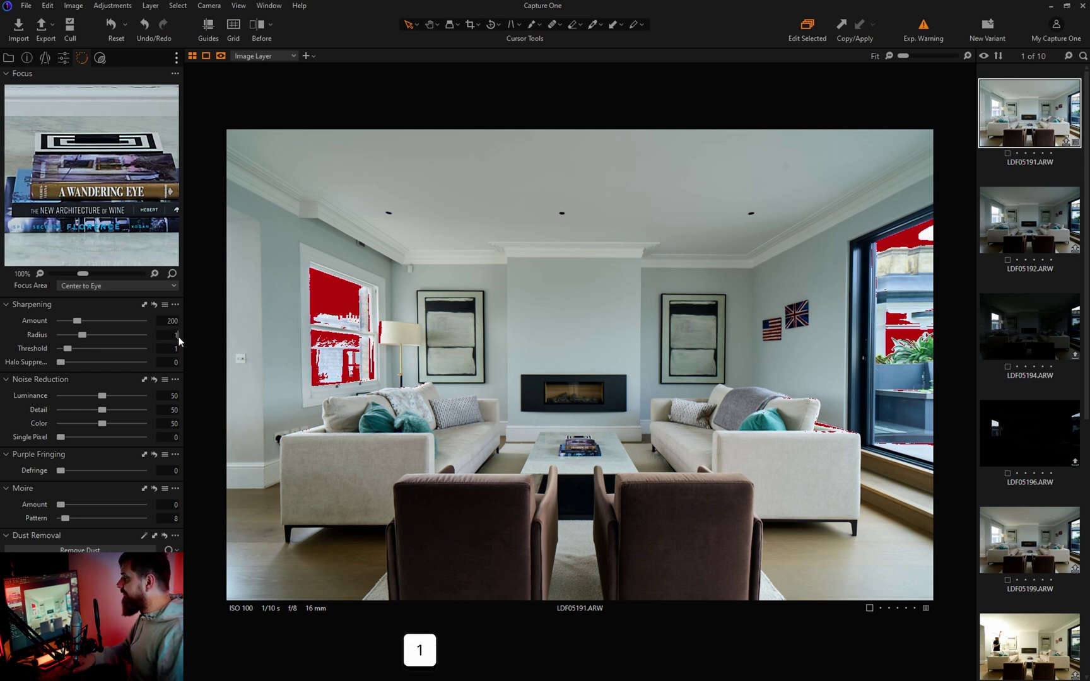
{"action": "key", "text": "Return"}
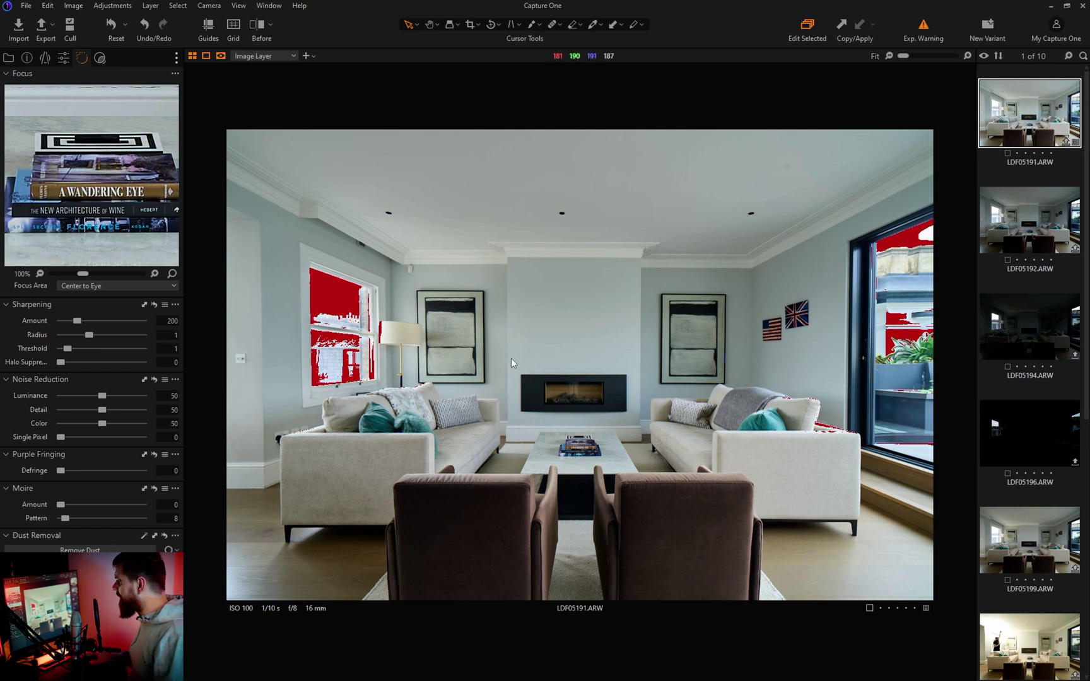
Step: Copy the adjustments from LDF05191.ARW and apply them to the other nine images
{"action": "left_click", "coordinate": [64, 59]}
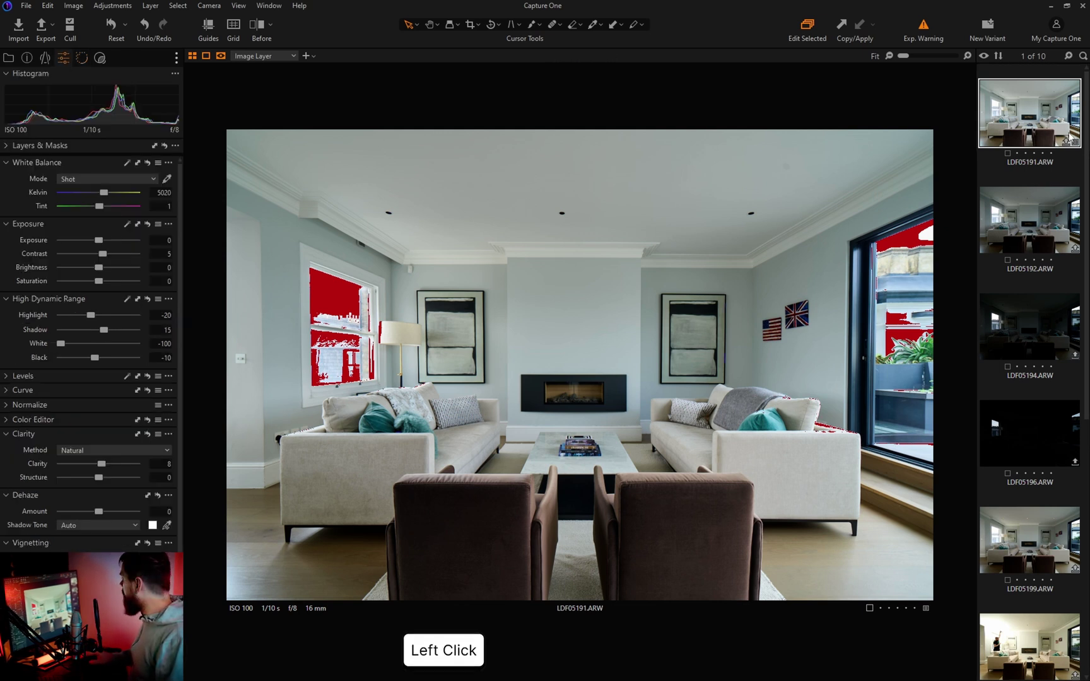
{"action": "key", "text": "ctrl+shift+c"}
{"action": "left_click", "coordinate": [1022, 178]}
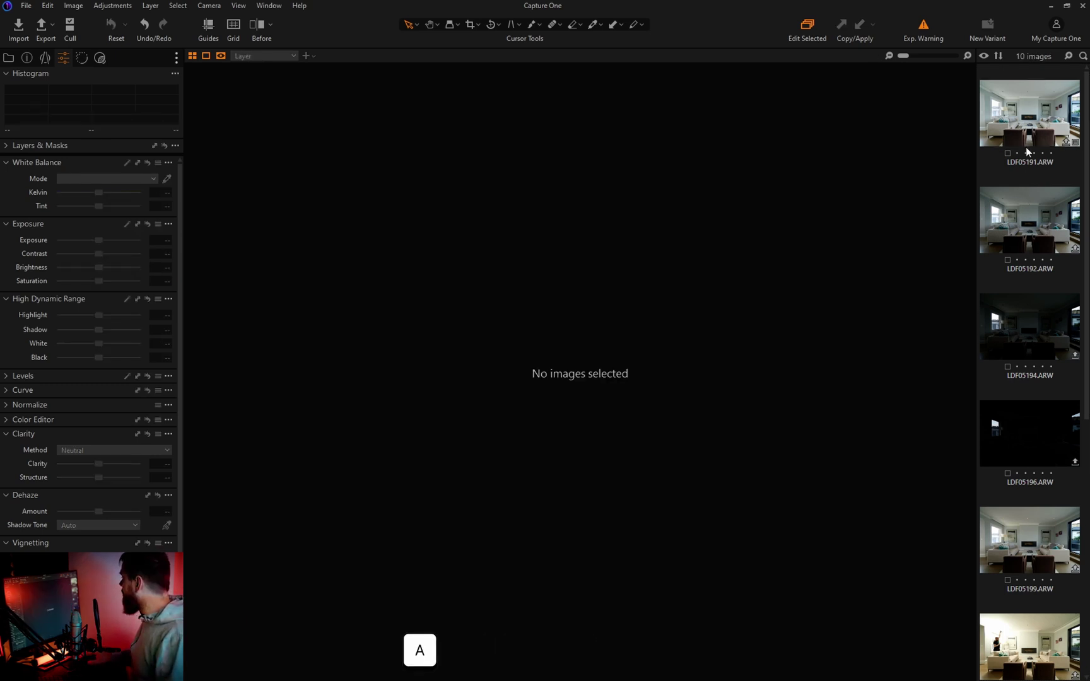
{"action": "key", "text": "ctrl+a"}
{"action": "left_click", "coordinate": [1025, 123], "text": "ctrl"}
{"action": "key", "text": "ctrl+shift+v"}
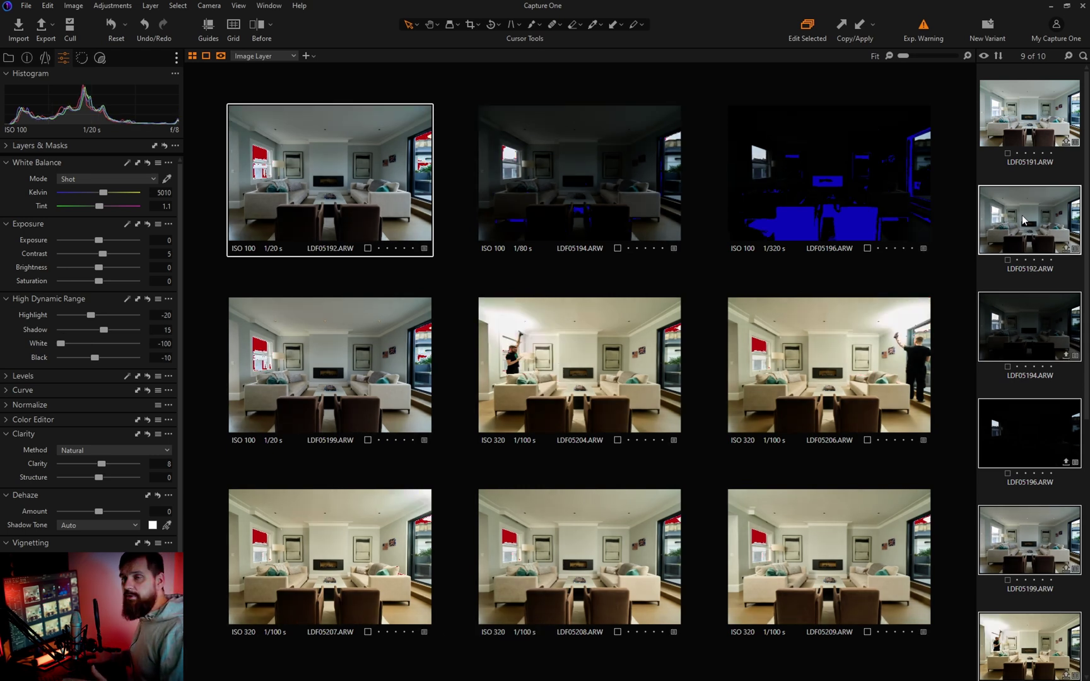
Step: Lower the exposure of LDF05192.ARW to -0.18 and its highlights to -29
{"action": "key", "text": "ctrl+a"}
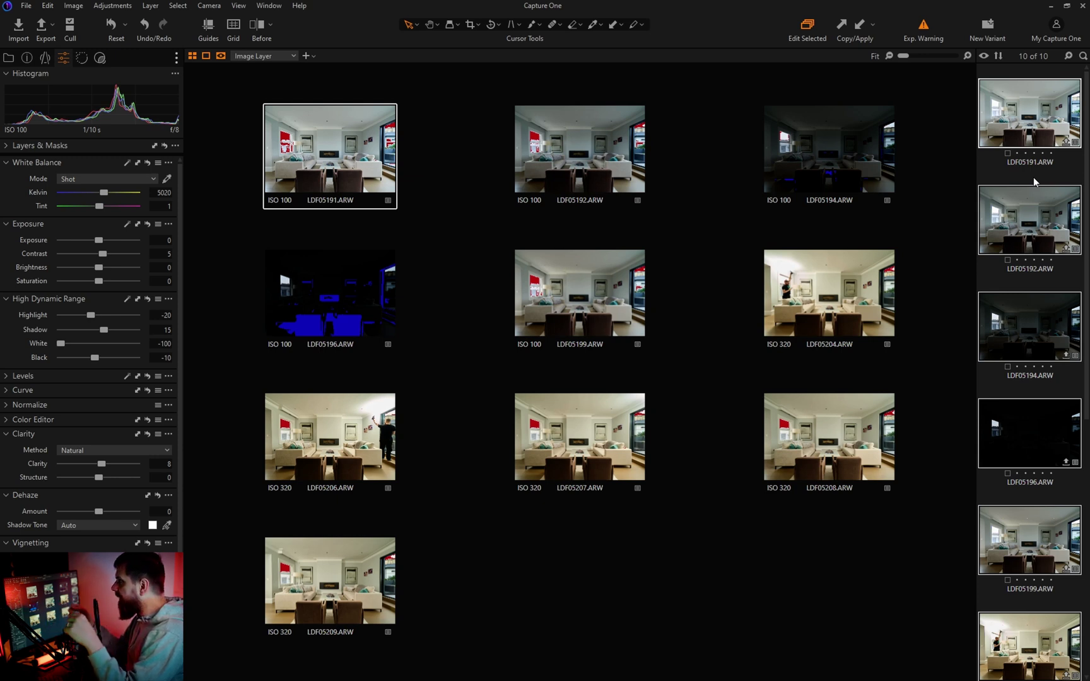
{"action": "left_click", "coordinate": [1054, 142]}
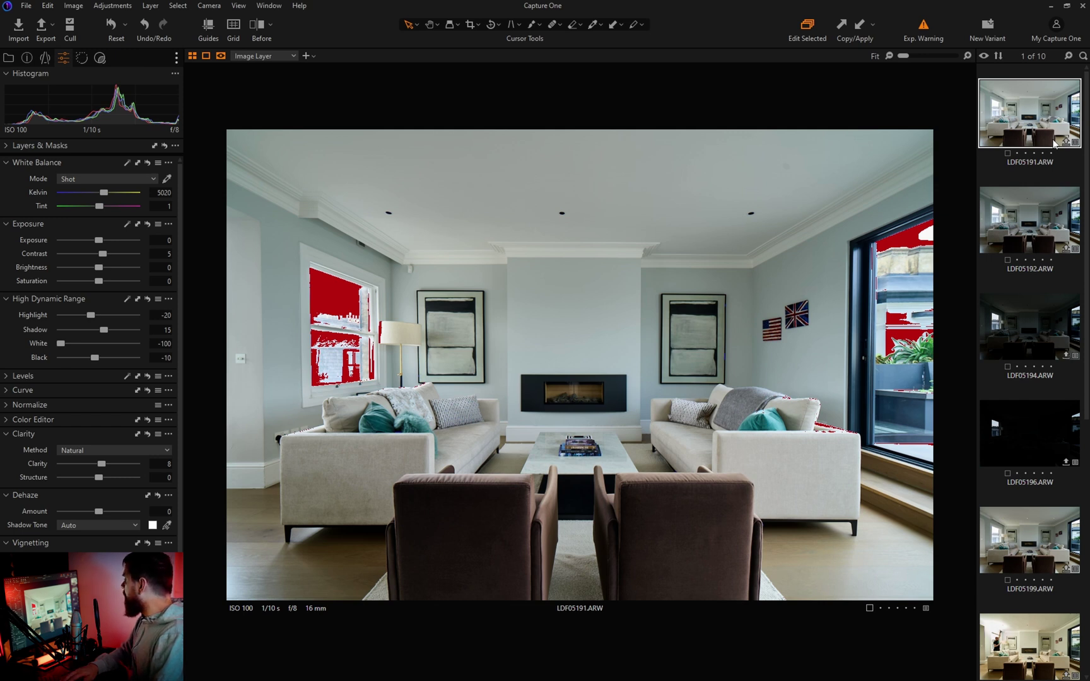
{"action": "key", "text": "Down"}
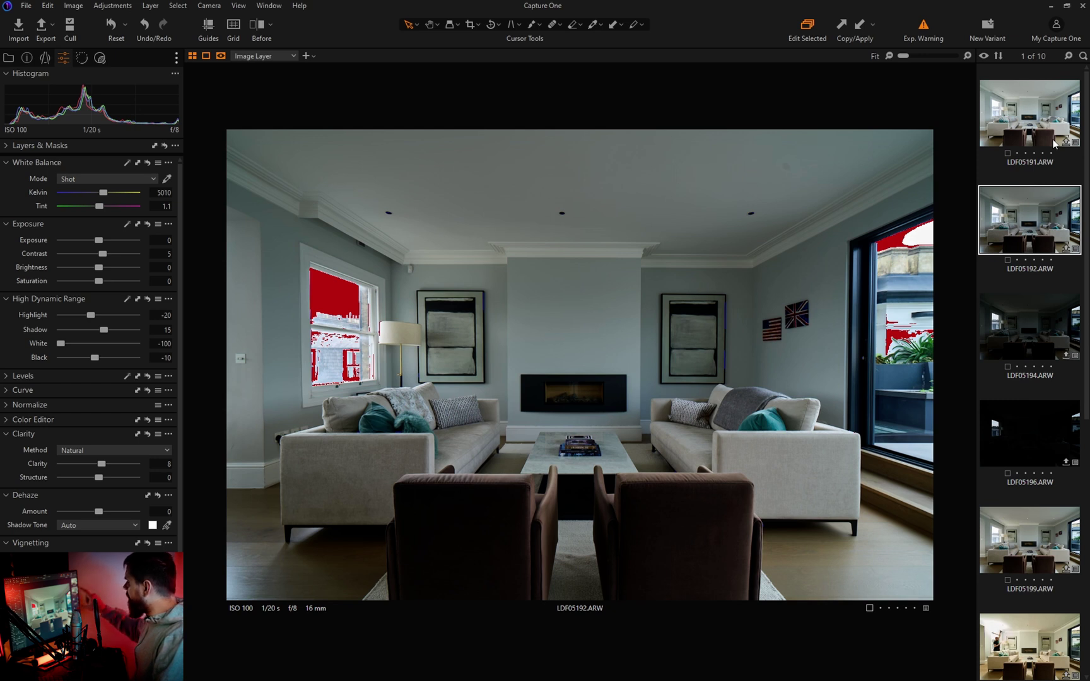
{"action": "left_click", "coordinate": [100, 240]}
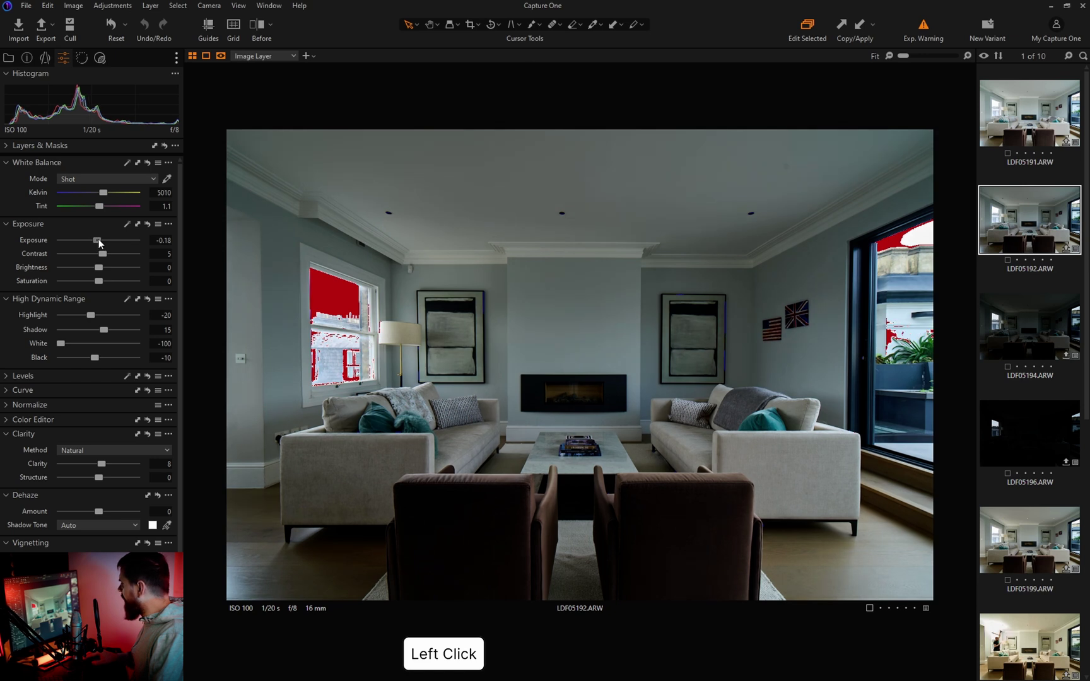
{"action": "left_click", "coordinate": [99, 239]}
{"action": "left_click", "coordinate": [86, 322]}
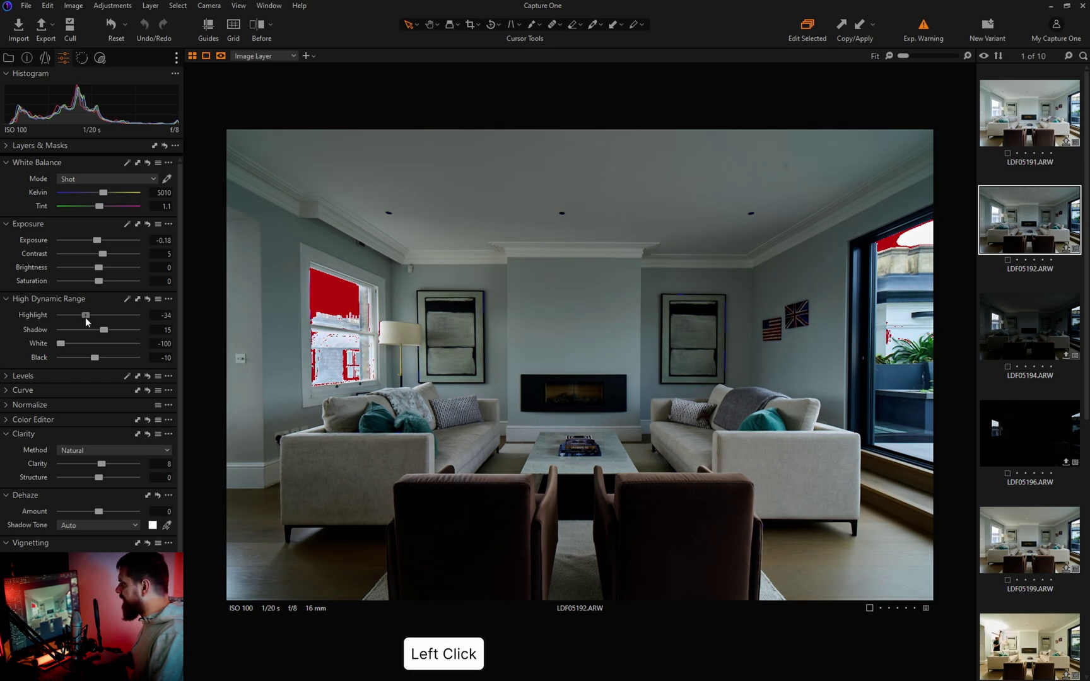
Step: Change the white balance mode of LDF05192.ARW to Cloudy and set its tint to 5
{"action": "left_click", "coordinate": [88, 179]}
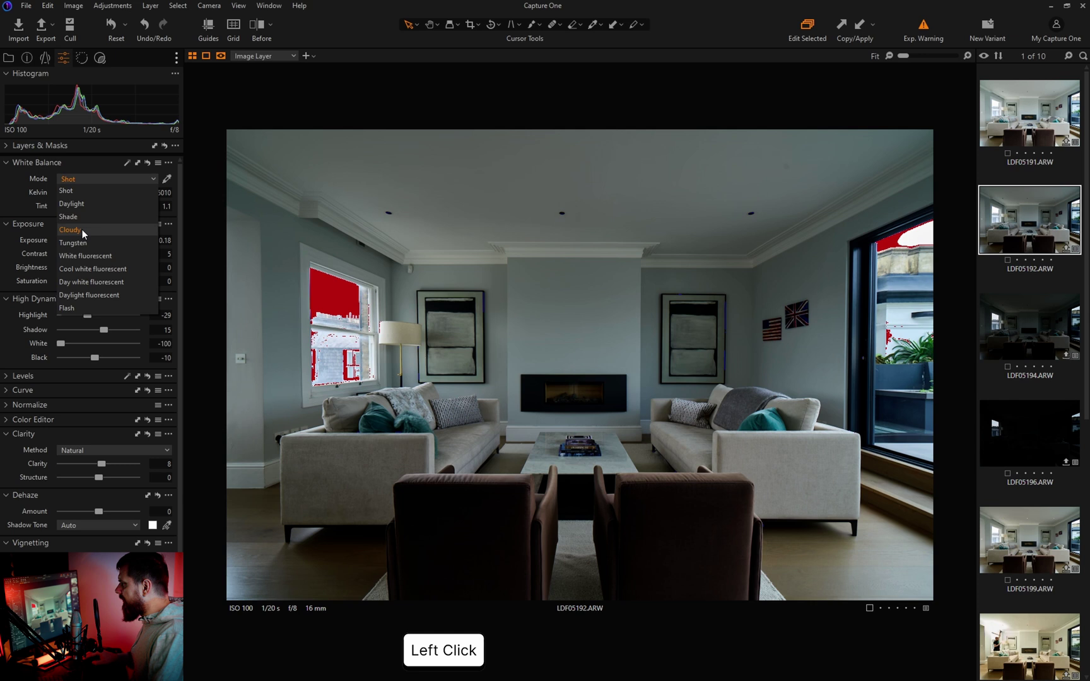
{"action": "left_click", "coordinate": [82, 229]}
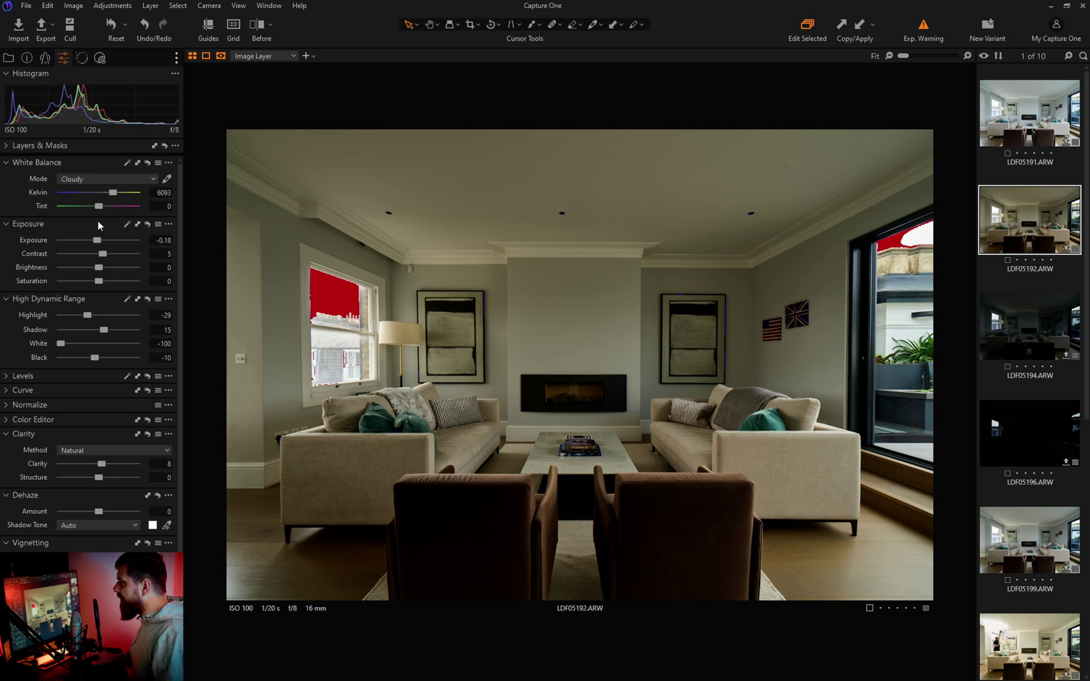
{"action": "left_click_drag", "start_coordinate": [99, 206], "coordinate": [118, 205]}
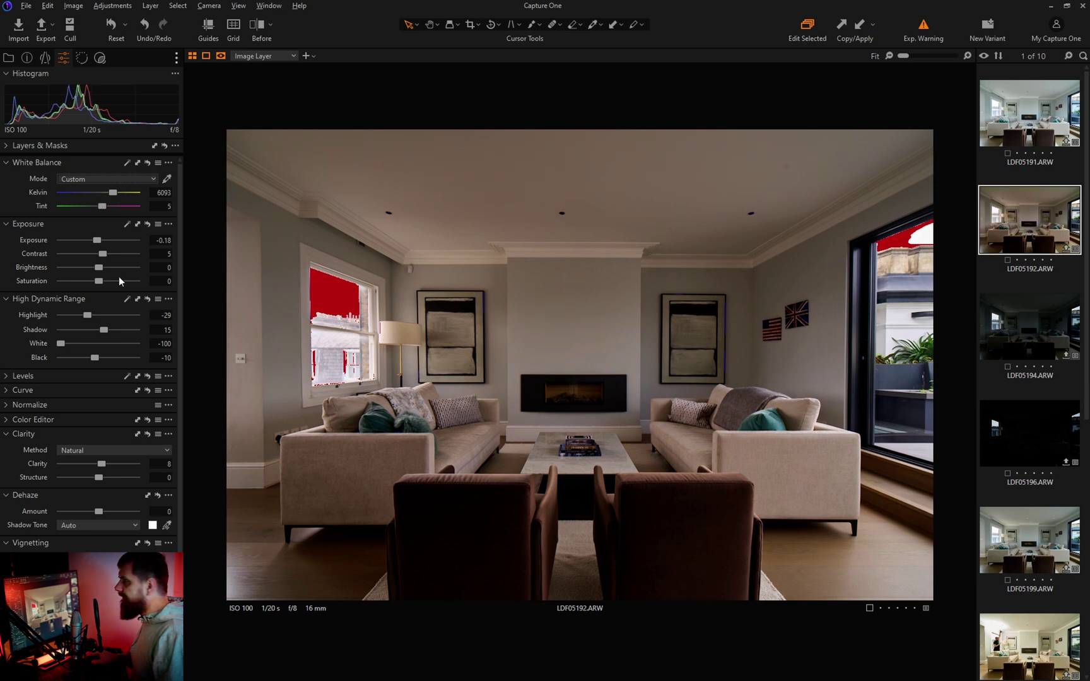
Step: Turn off the exposure warning and set LDF05194.ARW's highlights to -38 and shadows to 27
{"action": "left_click", "coordinate": [1009, 344]}
{"action": "left_click", "coordinate": [1035, 422]}
{"action": "left_click", "coordinate": [1015, 326]}
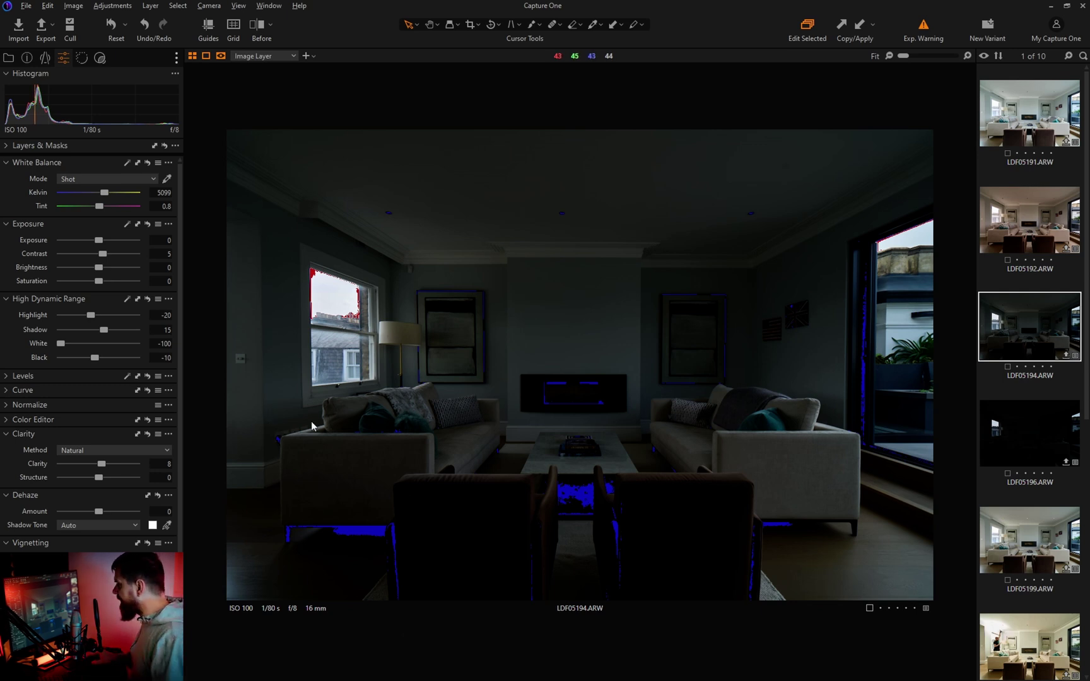
{"action": "left_click", "coordinate": [1016, 323]}
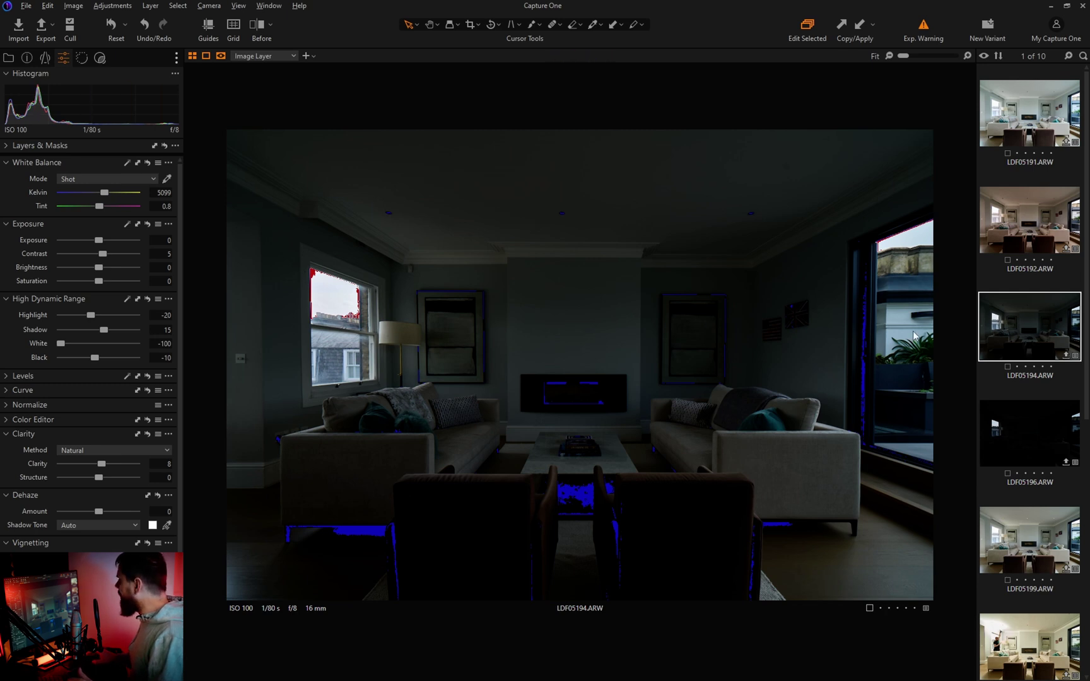
{"action": "scroll", "coordinate": [316, 333], "scroll_direction": "up", "scroll_amount": 3}
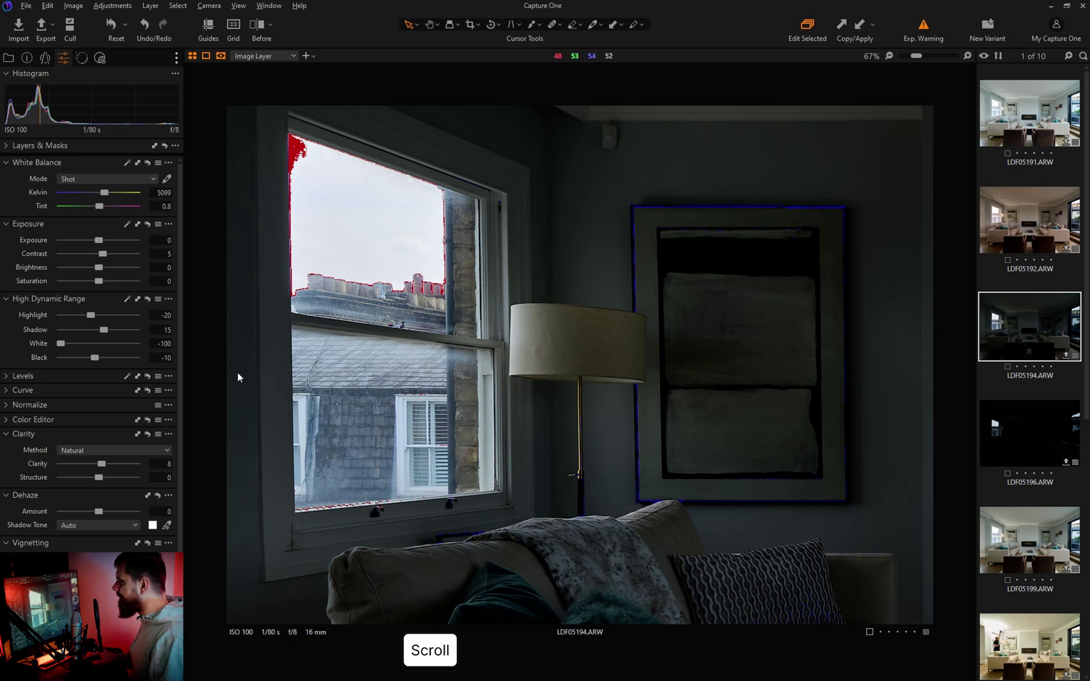
{"action": "key", "text": "ctrl+e"}
{"action": "left_click_drag", "start_coordinate": [89, 312], "coordinate": [108, 329]}
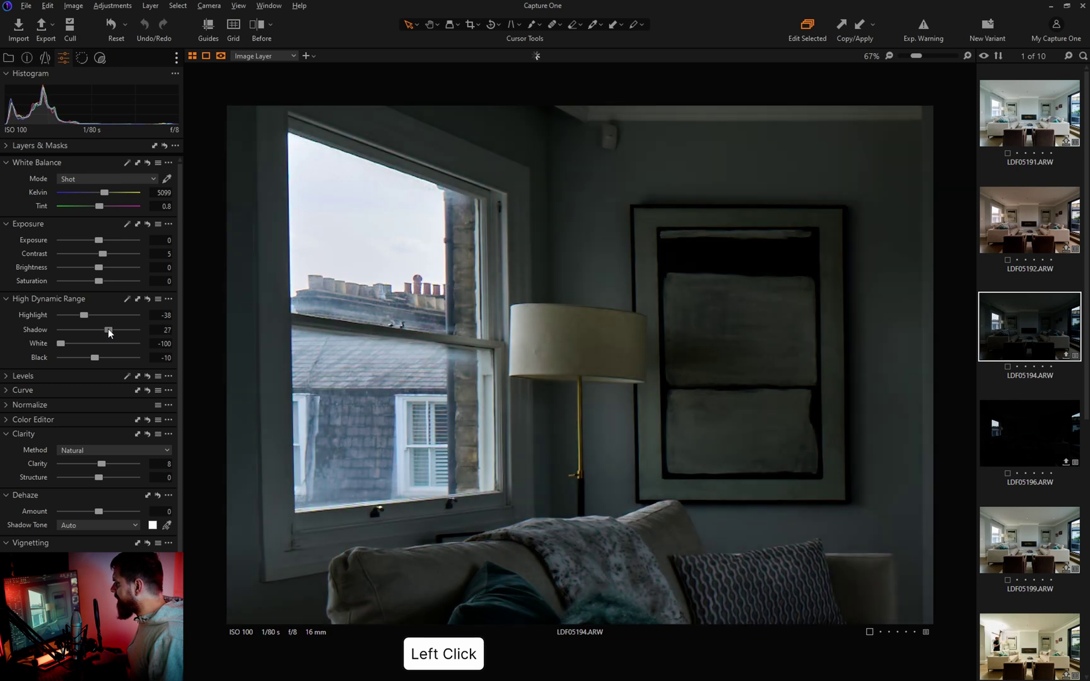
Step: Warm the white balance of LDF05194.ARW to 5490 Kelvin
{"action": "left_click", "coordinate": [108, 193]}
{"action": "left_click_drag", "start_coordinate": [110, 196], "coordinate": [108, 195]}
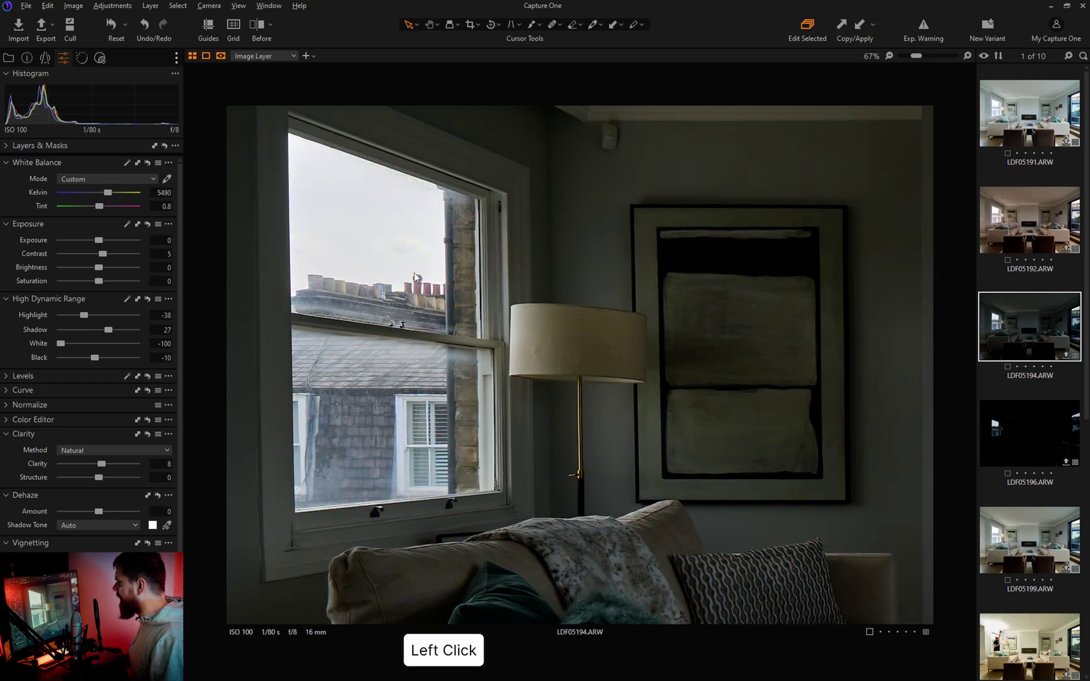
{"action": "scroll", "coordinate": [374, 352], "scroll_direction": "down", "scroll_amount": 2}
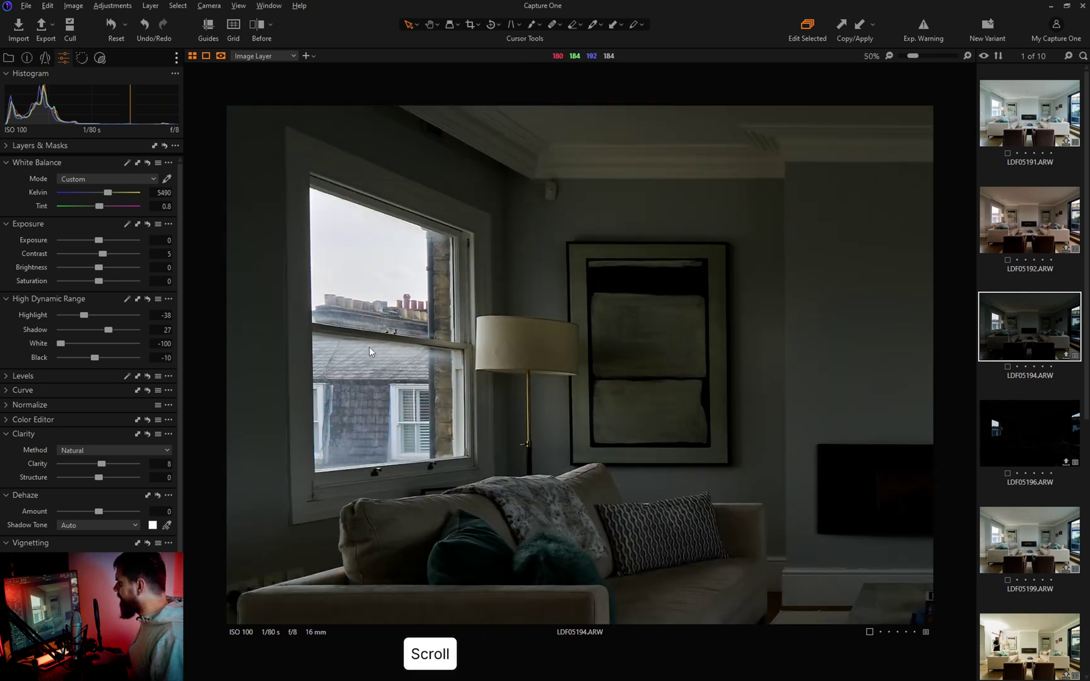
Step: Copy the adjustments from LDF05194.ARW and apply them to LDF05196.ARW
{"action": "left_click", "coordinate": [1003, 318]}
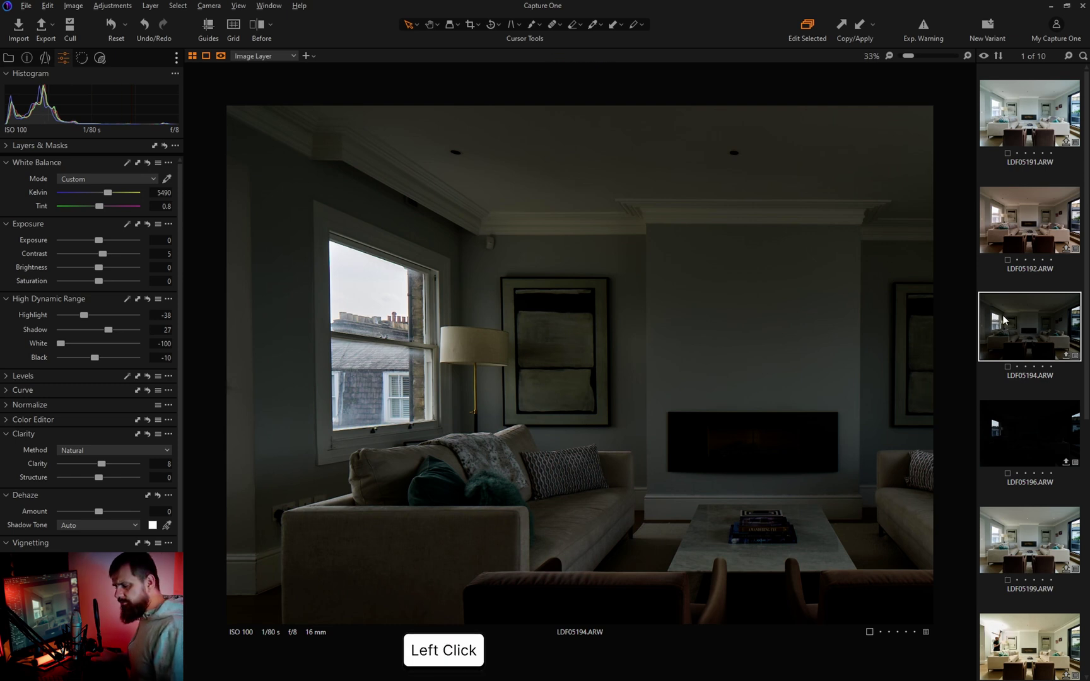
{"action": "key", "text": "ctrl+shift+c"}
{"action": "left_click", "coordinate": [1027, 412]}
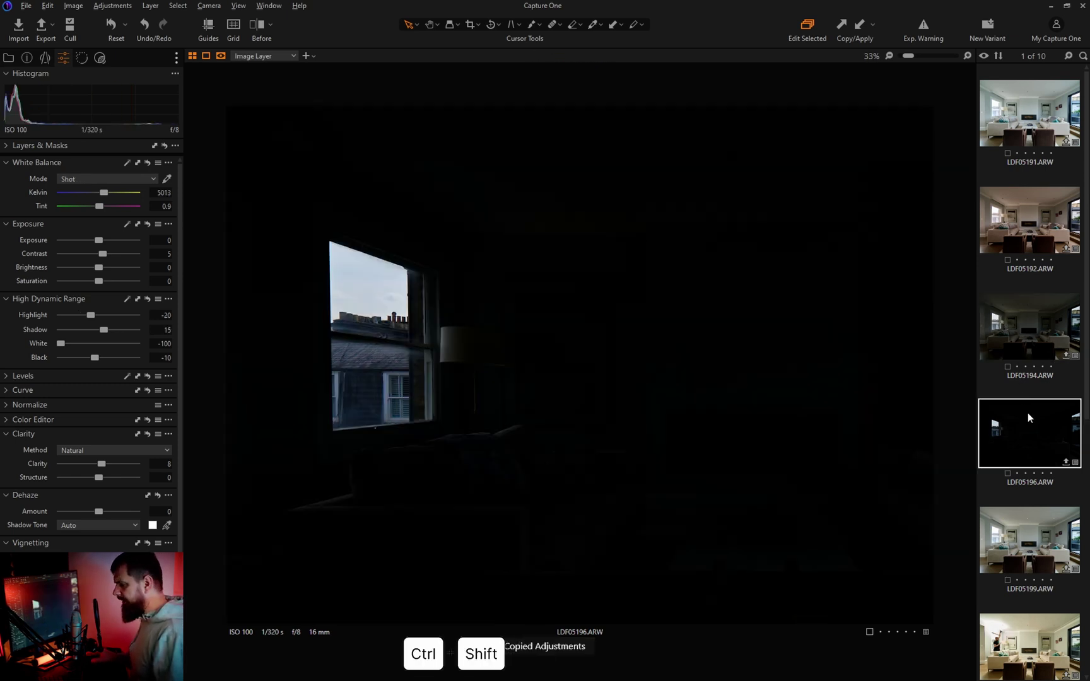
{"action": "key", "text": "ctrl+shift+v"}
Step: Set the white balance temperature of LDF05196.ARW to 5151 Kelvin, judging the colour of the window view
{"action": "scroll", "coordinate": [355, 316], "scroll_direction": "up", "scroll_amount": 2}
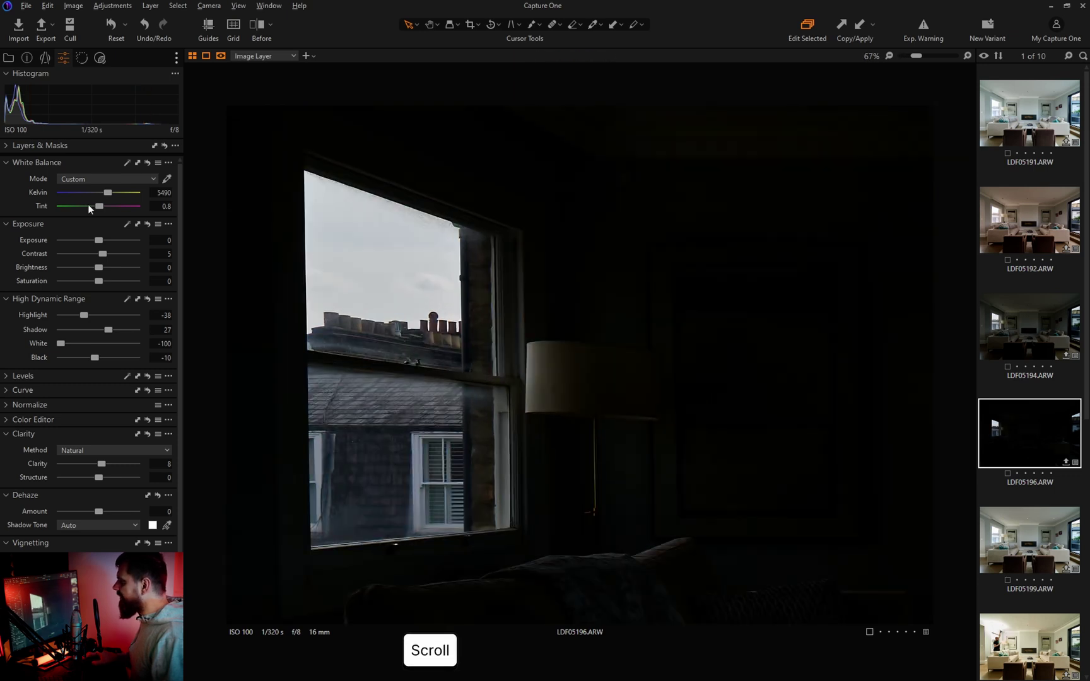
{"action": "left_click_drag", "start_coordinate": [109, 190], "coordinate": [93, 192]}
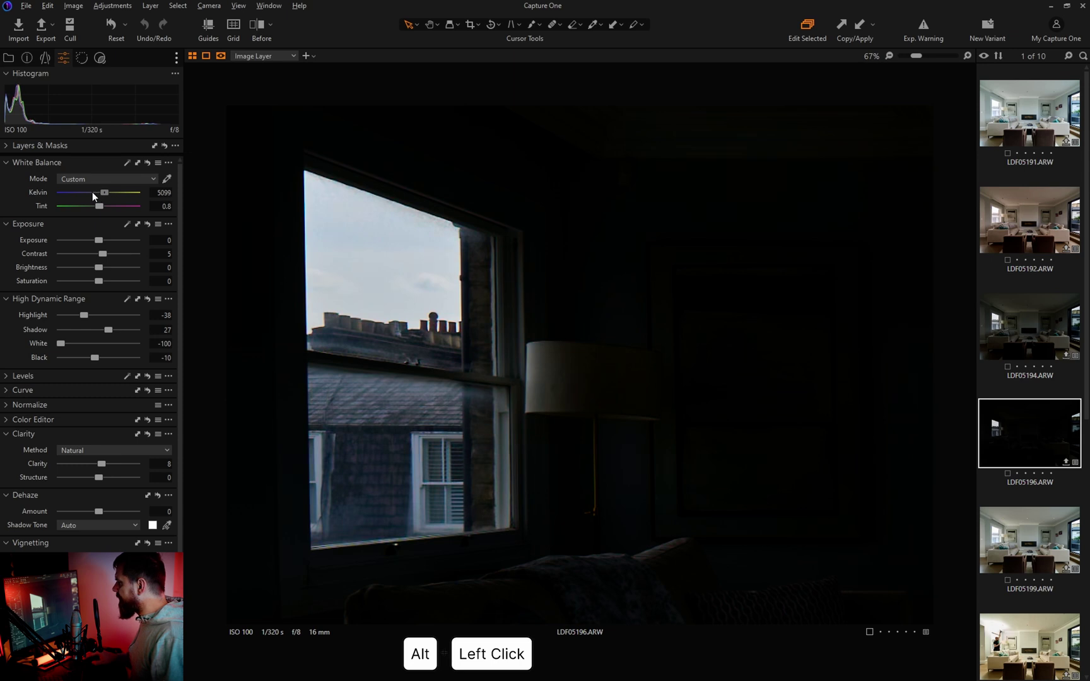
{"action": "scroll", "coordinate": [421, 318], "scroll_direction": "down", "scroll_amount": 2}
{"action": "scroll", "coordinate": [421, 318], "scroll_direction": "down", "scroll_amount": 1}
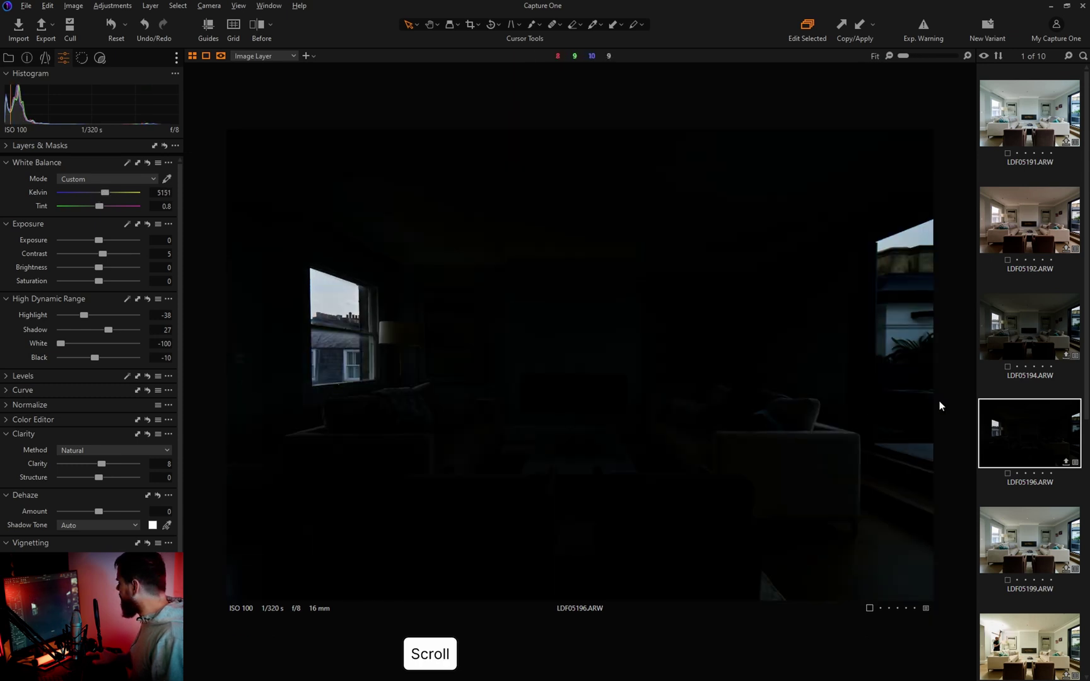
Step: Examine the lights-on frame LDF05199.ARW and the flash frames from LDF05204.ARW to LDF05209.ARW for colour and light placement
{"action": "left_click", "coordinate": [1029, 540]}
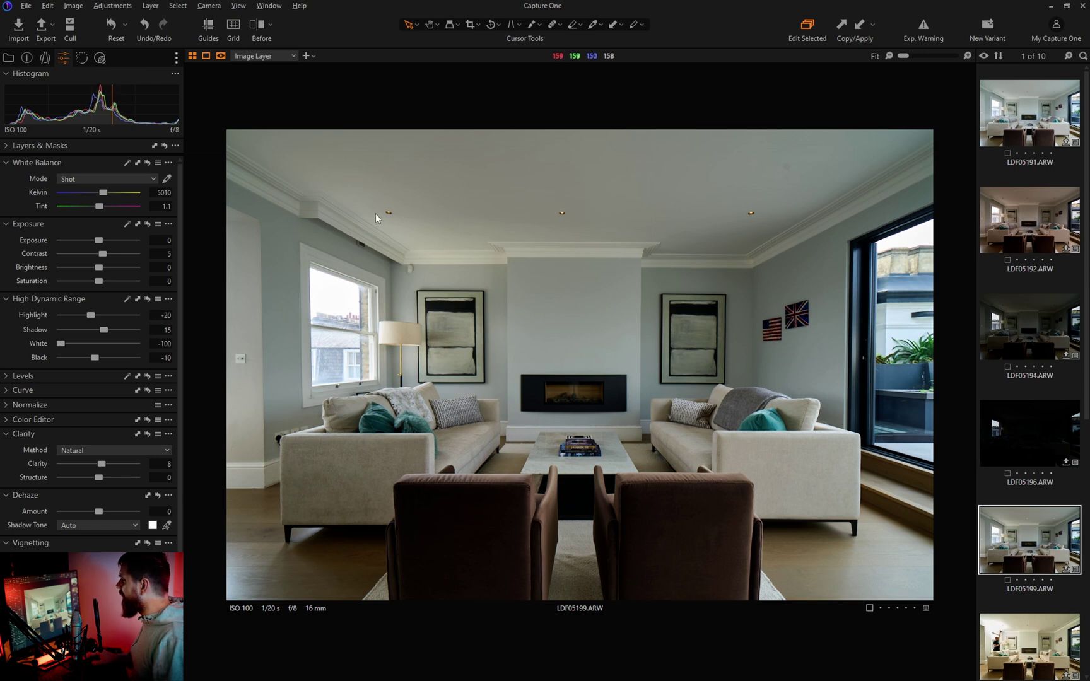
{"action": "scroll", "coordinate": [990, 347], "scroll_direction": "down", "scroll_amount": 4}
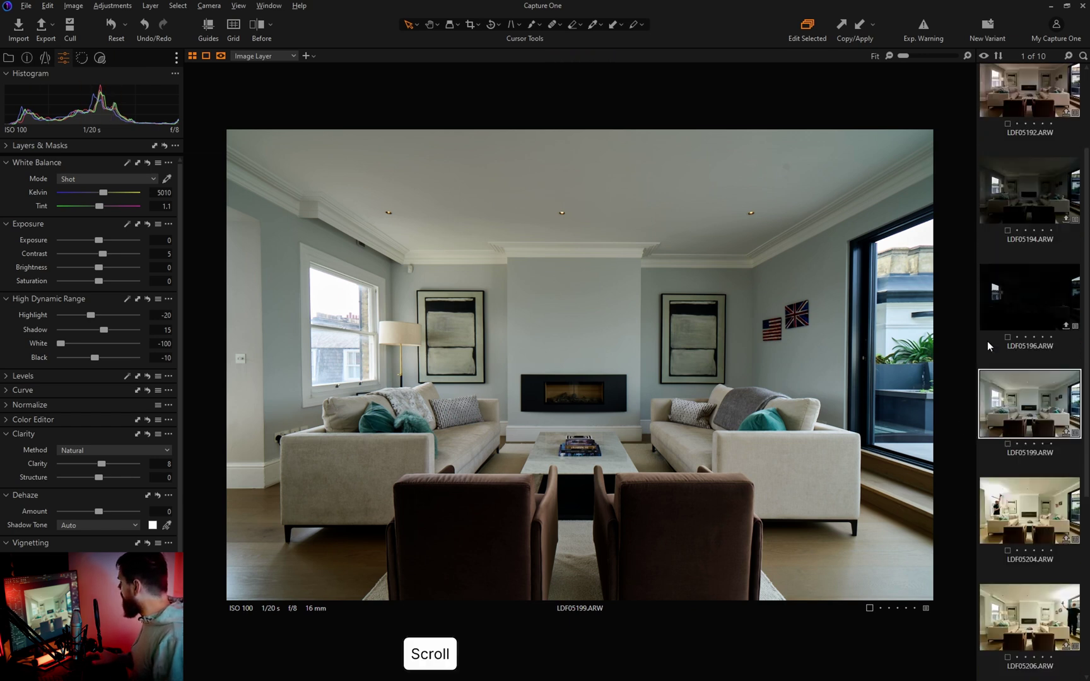
{"action": "left_click", "coordinate": [1028, 372]}
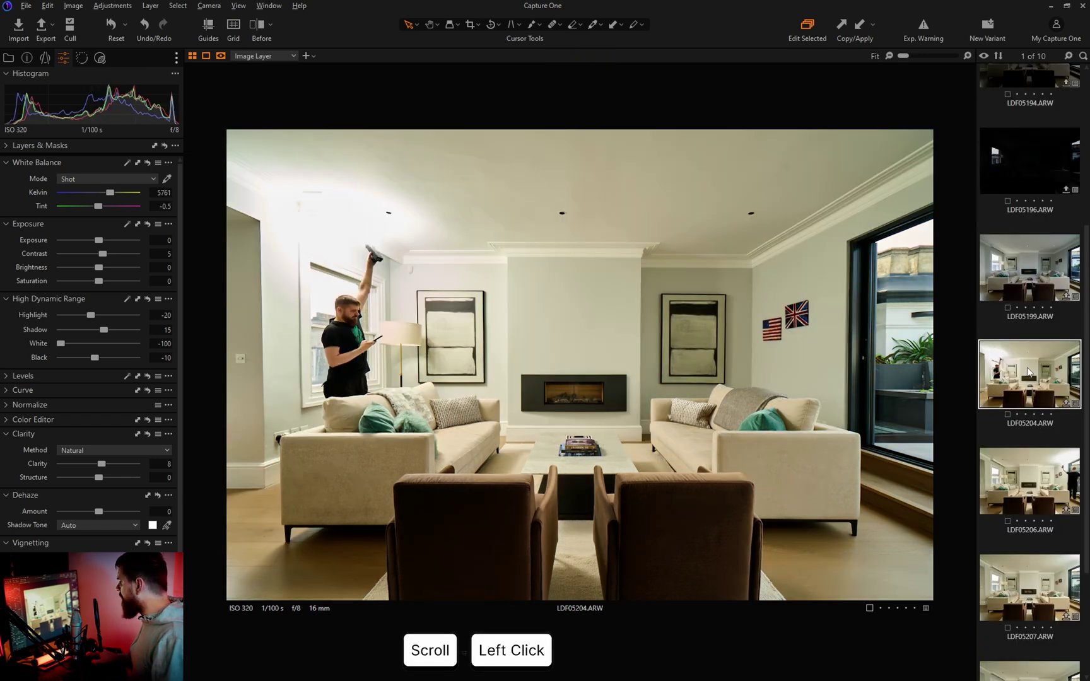
{"action": "scroll", "coordinate": [1028, 372], "scroll_direction": "down", "scroll_amount": 3}
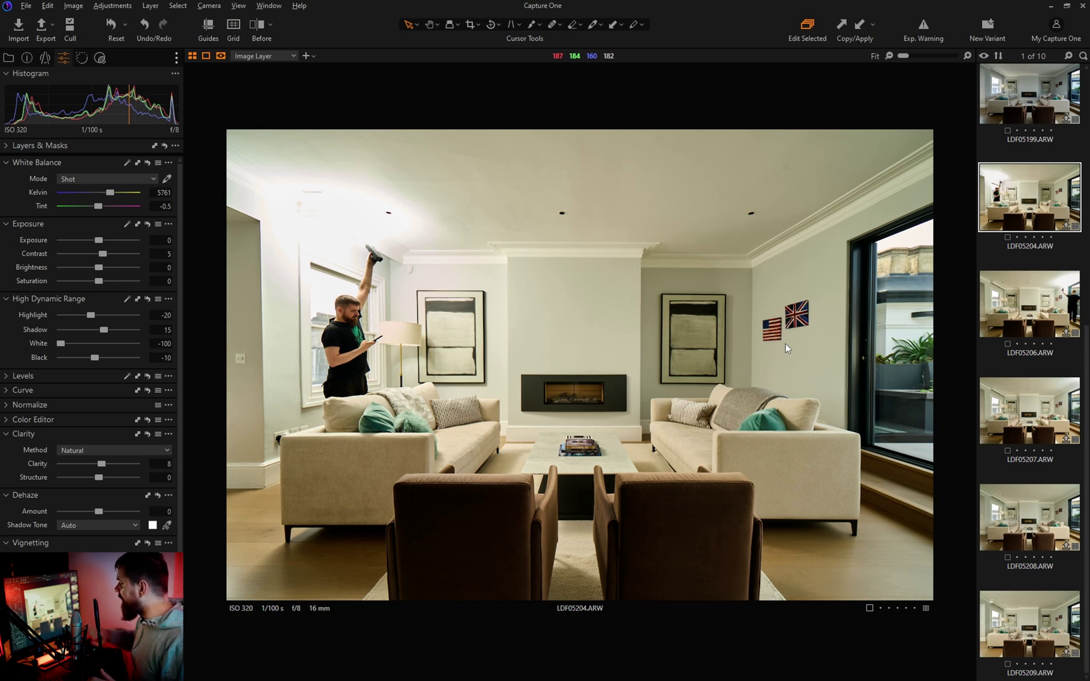
{"action": "left_click", "coordinate": [1014, 428]}
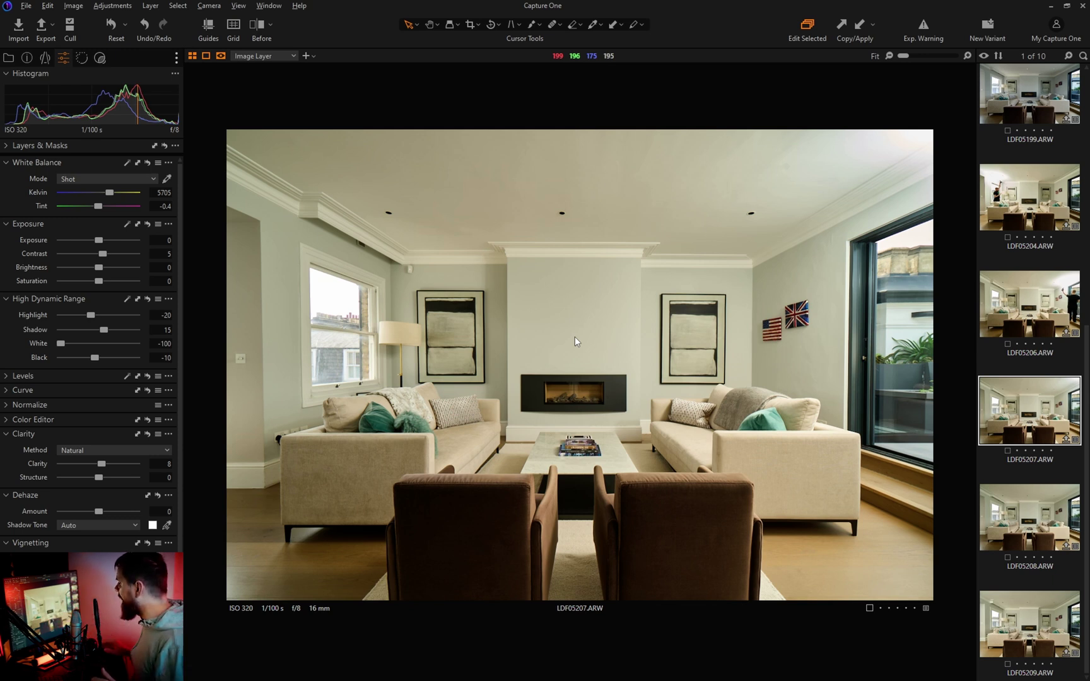
{"action": "left_click", "coordinate": [1034, 434]}
{"action": "left_click", "coordinate": [1032, 315]}
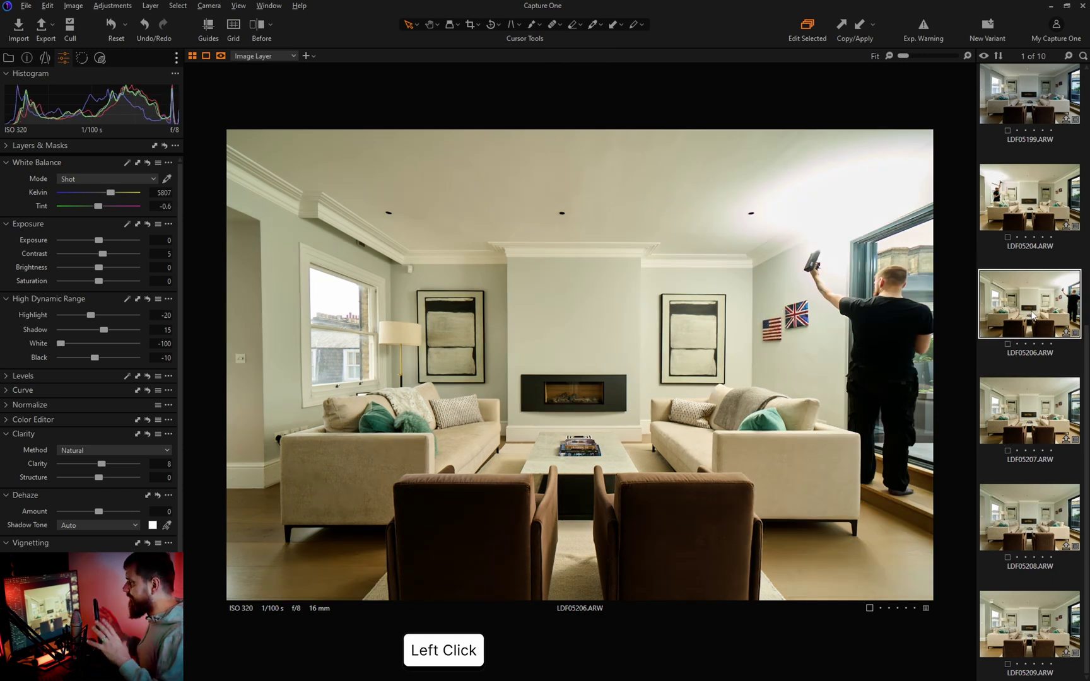
{"action": "scroll", "coordinate": [1006, 613], "scroll_direction": "down", "scroll_amount": 1}
{"action": "left_click", "coordinate": [1006, 615]}
Step: Neutralise the white balance of LDF05207.ARW by sampling the ceiling, and set its temperature to 4750 Kelvin
{"action": "left_click", "coordinate": [1032, 435]}
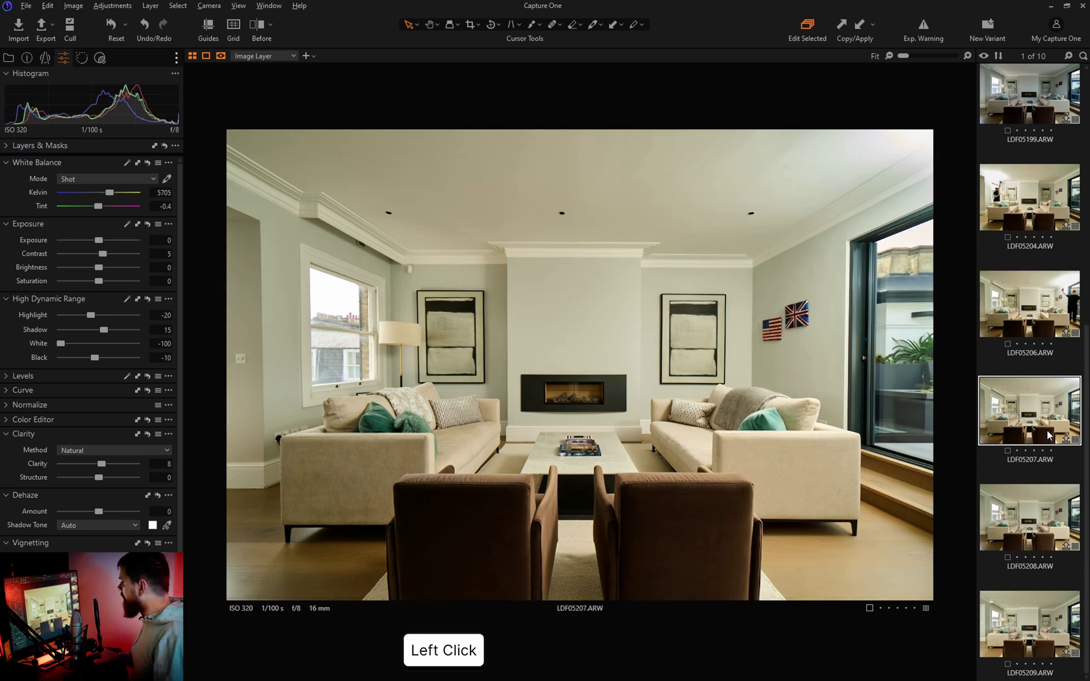
{"action": "key", "text": "w"}
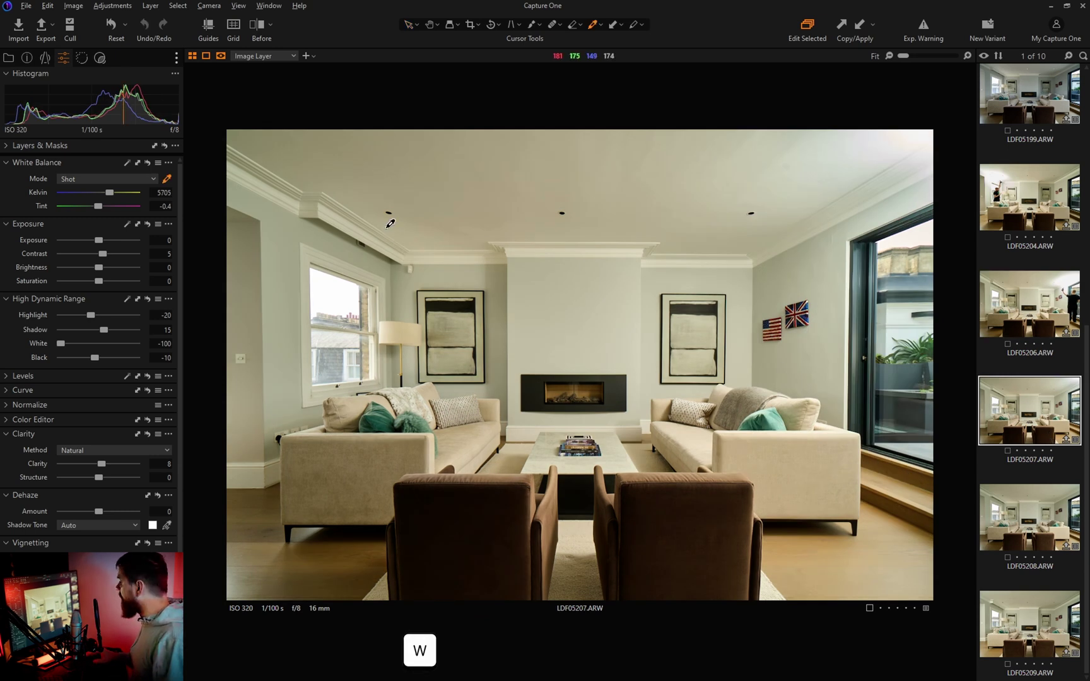
{"action": "left_click", "coordinate": [580, 175]}
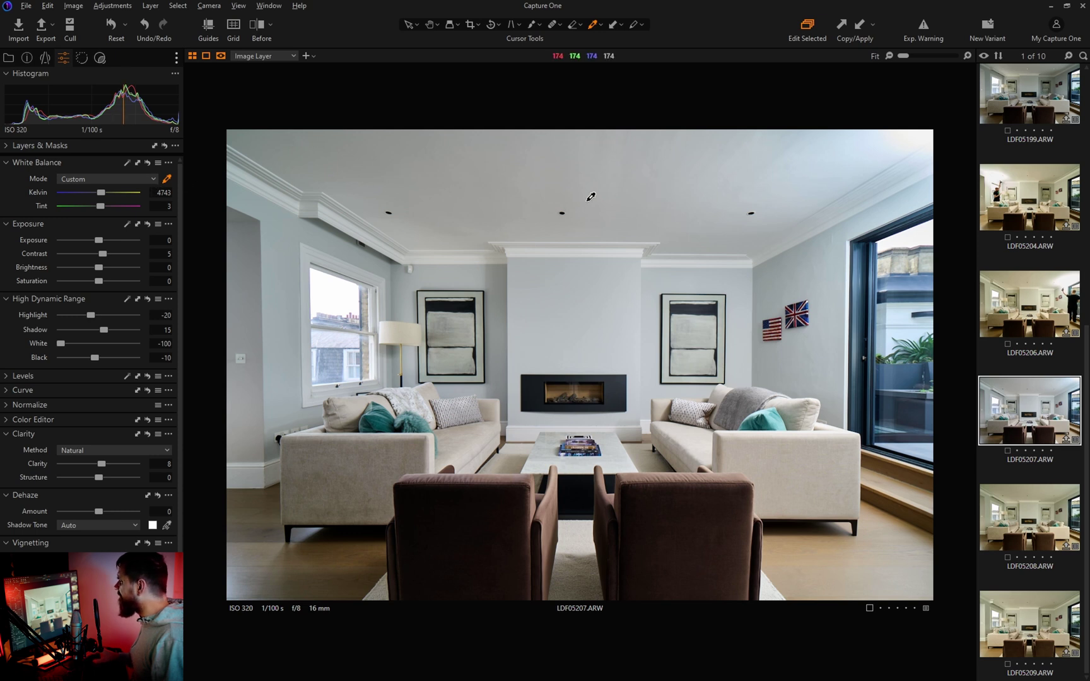
{"action": "left_click", "coordinate": [648, 205]}
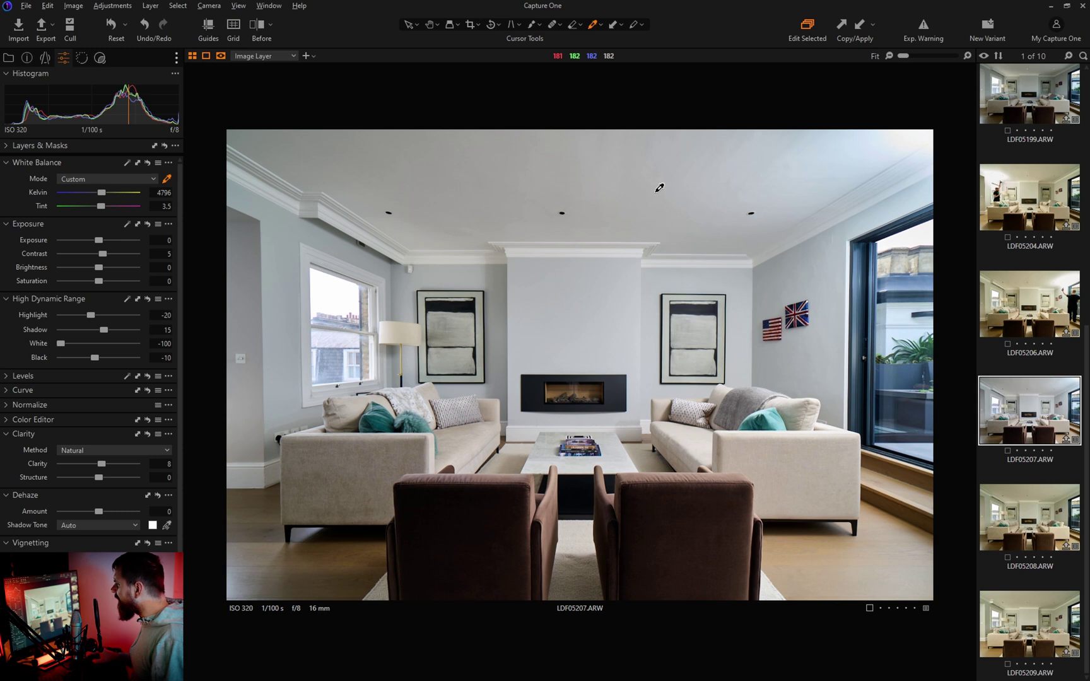
{"action": "left_click", "coordinate": [540, 157]}
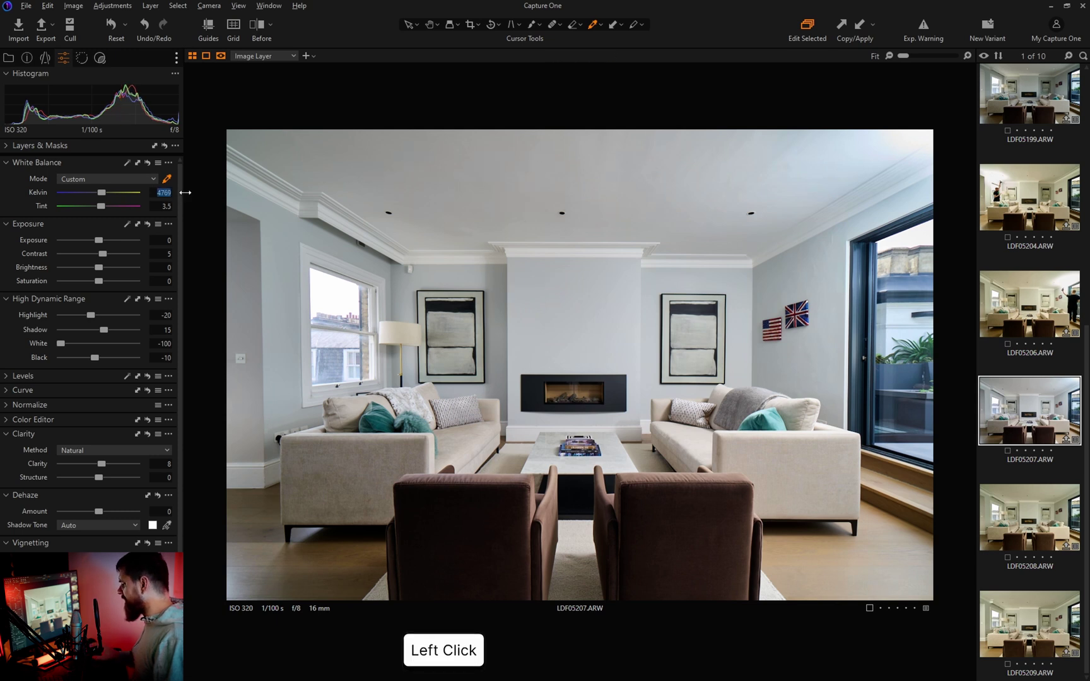
{"action": "type", "text": "4750"}
{"action": "key", "text": "Return"}
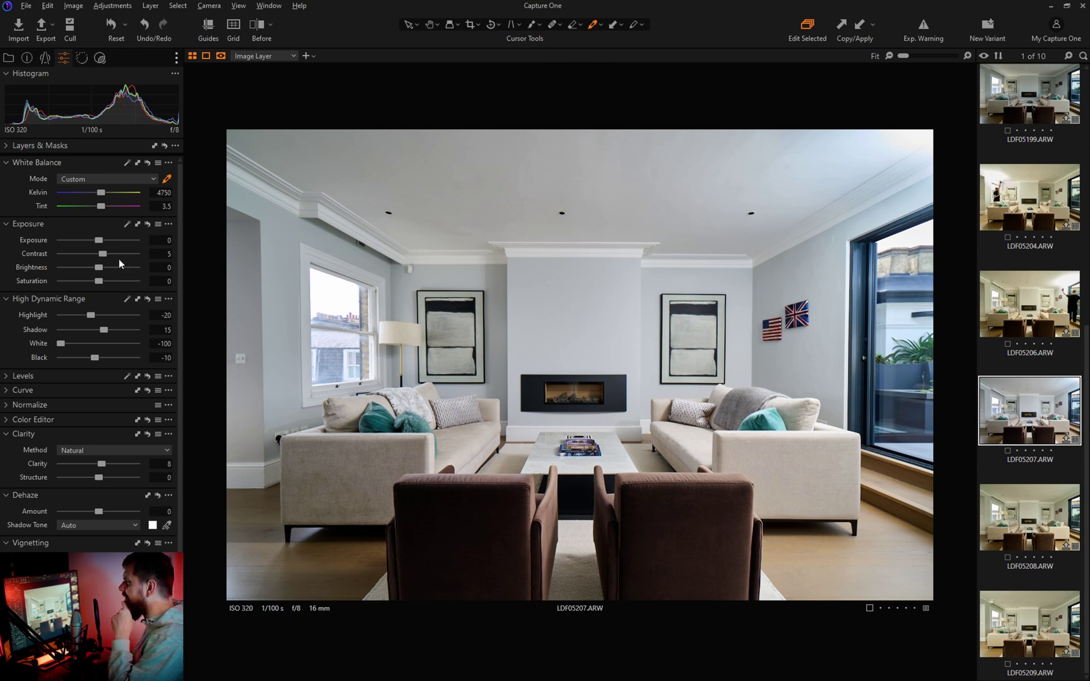
Step: Lower the exposure of LDF05207.ARW to -0.2
{"action": "left_click", "coordinate": [99, 240]}
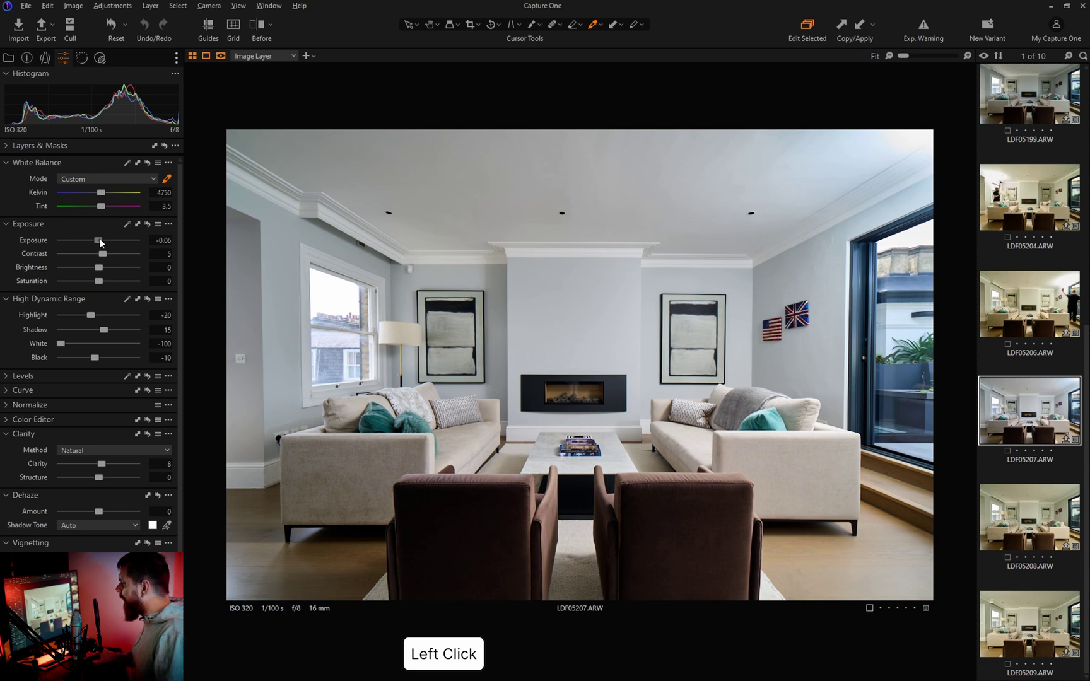
{"action": "key", "text": "alt"}
{"action": "left_click_drag", "start_coordinate": [100, 240], "coordinate": [91, 243]}
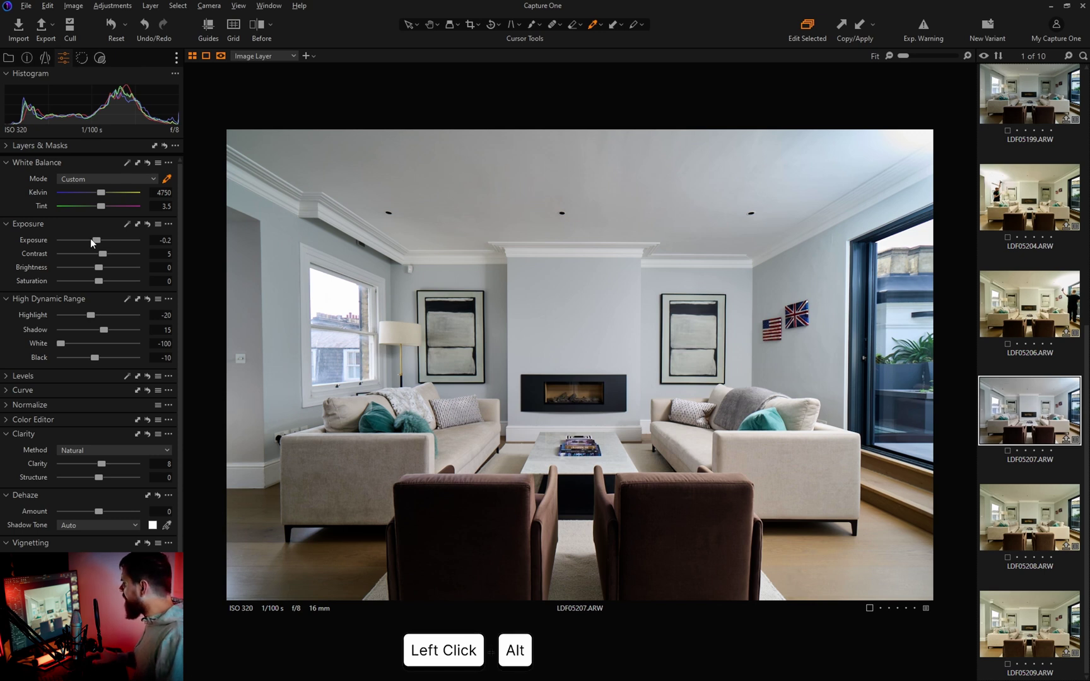
Step: Copy the adjustments of LDF05207.ARW and apply them to LDF05204.ARW, LDF05206.ARW, LDF05208.ARW and LDF05209.ARW
{"action": "left_click", "coordinate": [1023, 417]}
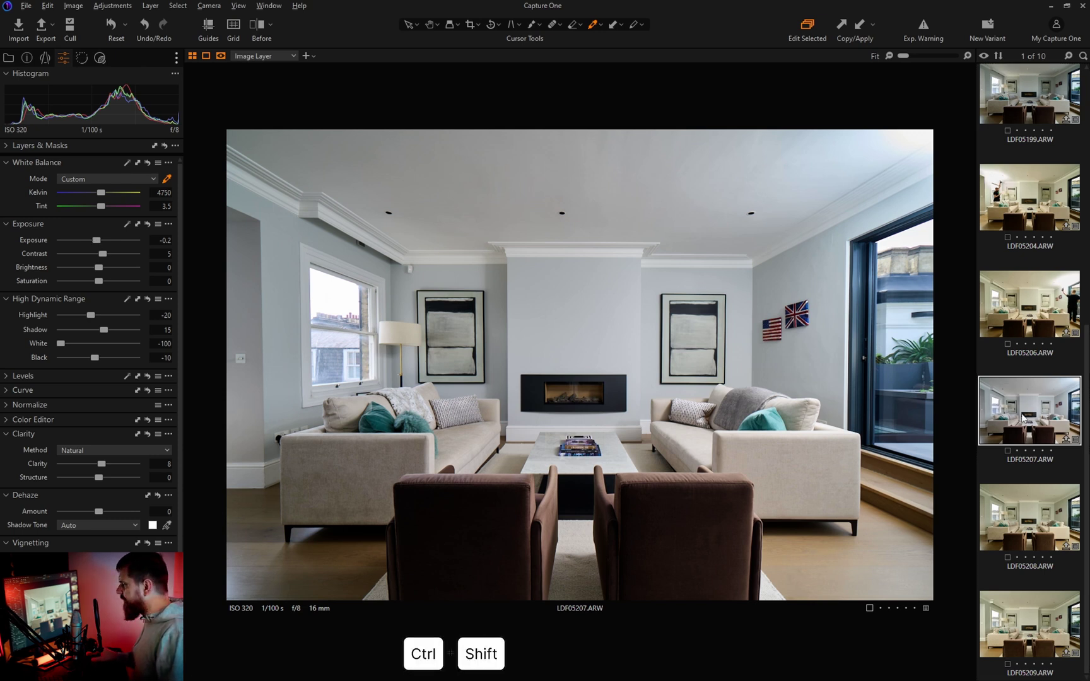
{"action": "key", "text": "ctrl+shift+c"}
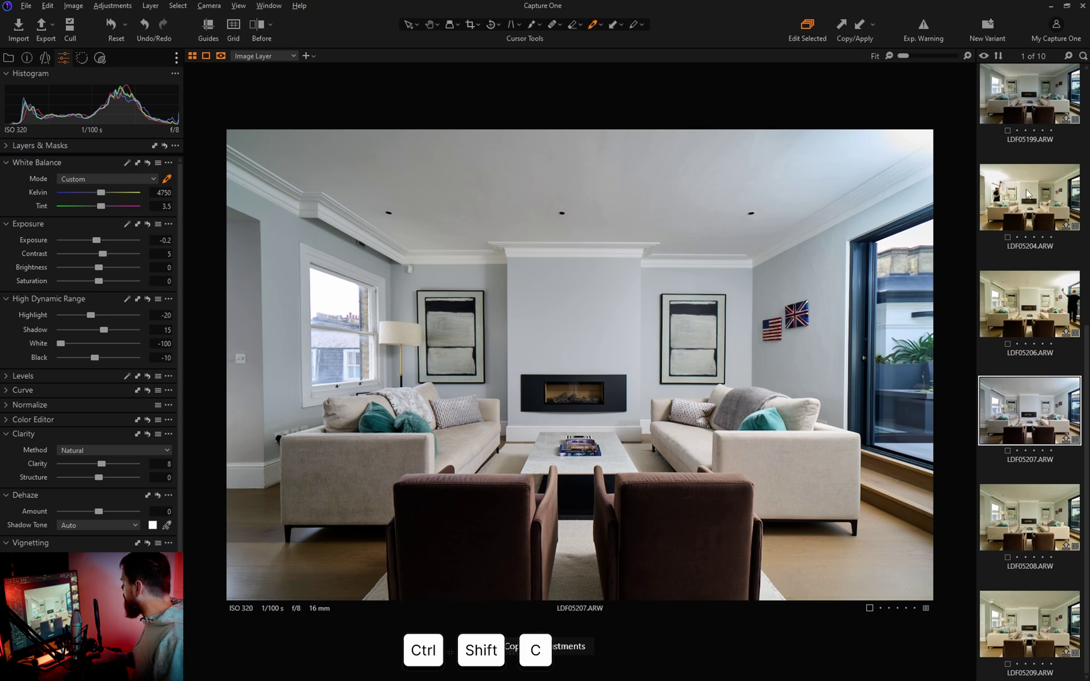
{"action": "left_click", "coordinate": [1026, 194]}
{"action": "left_click", "coordinate": [1029, 303], "text": "ctrl"}
{"action": "left_click", "coordinate": [1038, 524], "text": "ctrl"}
{"action": "left_click", "coordinate": [1049, 630], "text": "ctrl"}
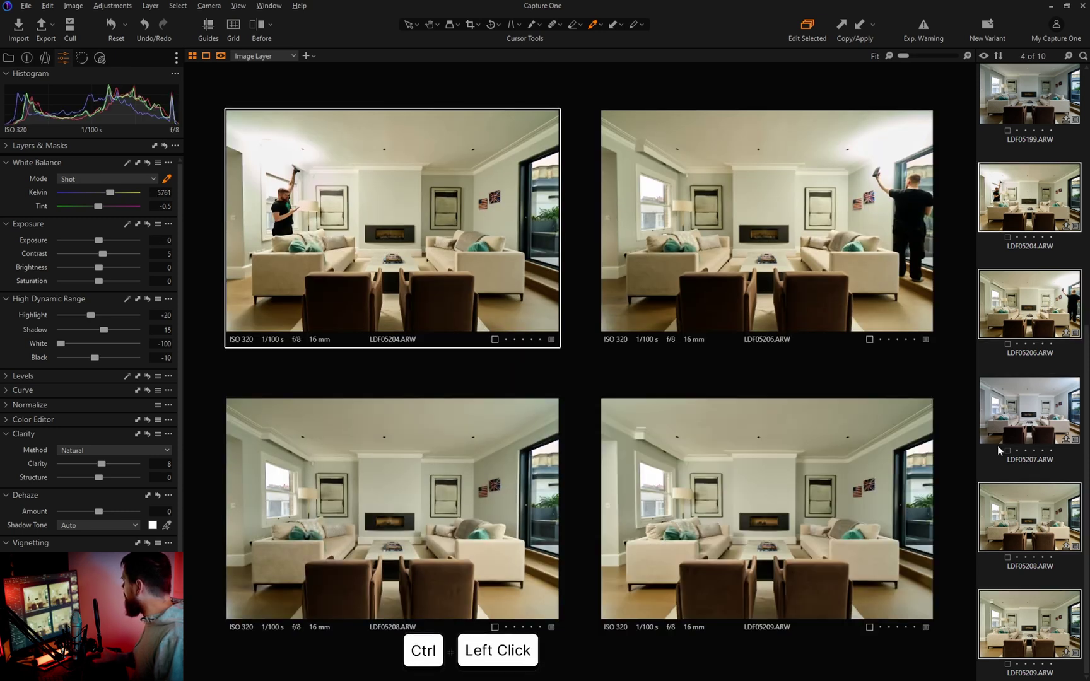
{"action": "left_click", "coordinate": [1028, 413]}
{"action": "left_click", "coordinate": [1030, 437]}
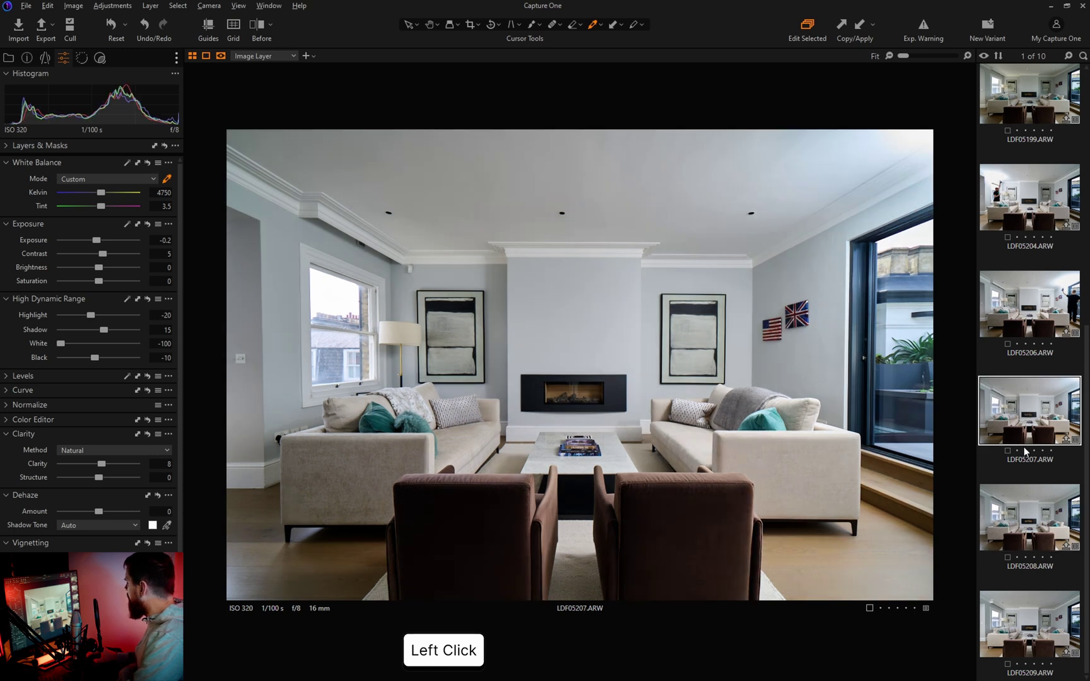
Step: Compare the synced flash frames LDF05204.ARW, LDF05206.ARW, LDF05207.ARW and LDF05208.ARW for light placement and brightness
{"action": "left_click", "coordinate": [1029, 515]}
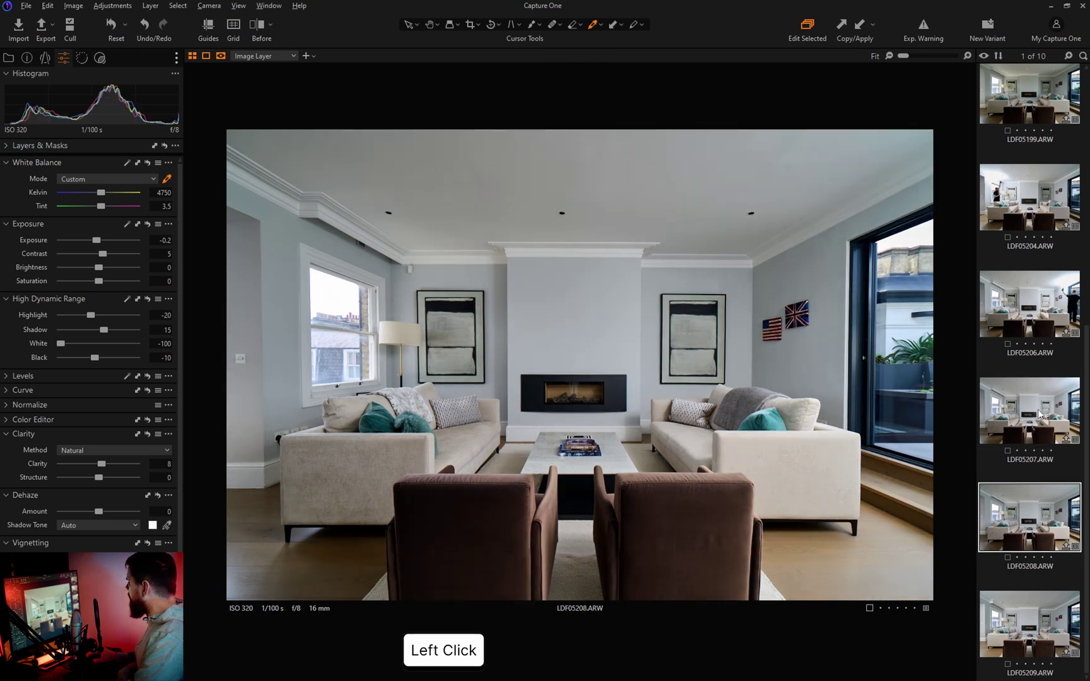
{"action": "left_click", "coordinate": [1031, 432]}
{"action": "left_click", "coordinate": [1028, 525]}
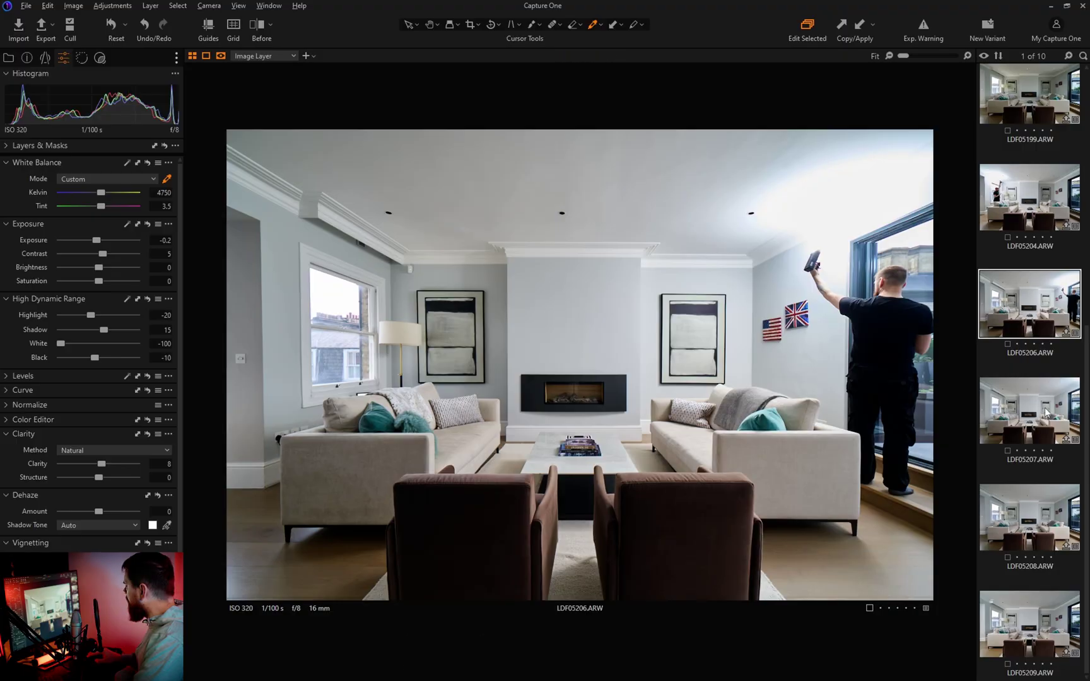
{"action": "left_click", "coordinate": [1017, 400]}
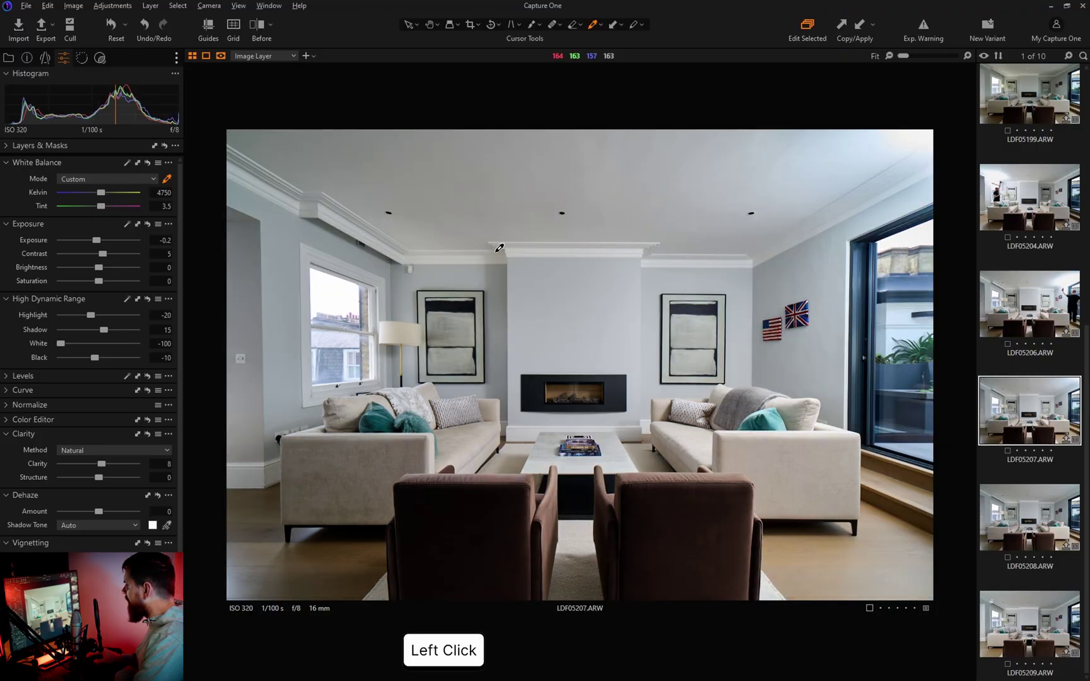
{"action": "left_click", "coordinate": [1034, 527]}
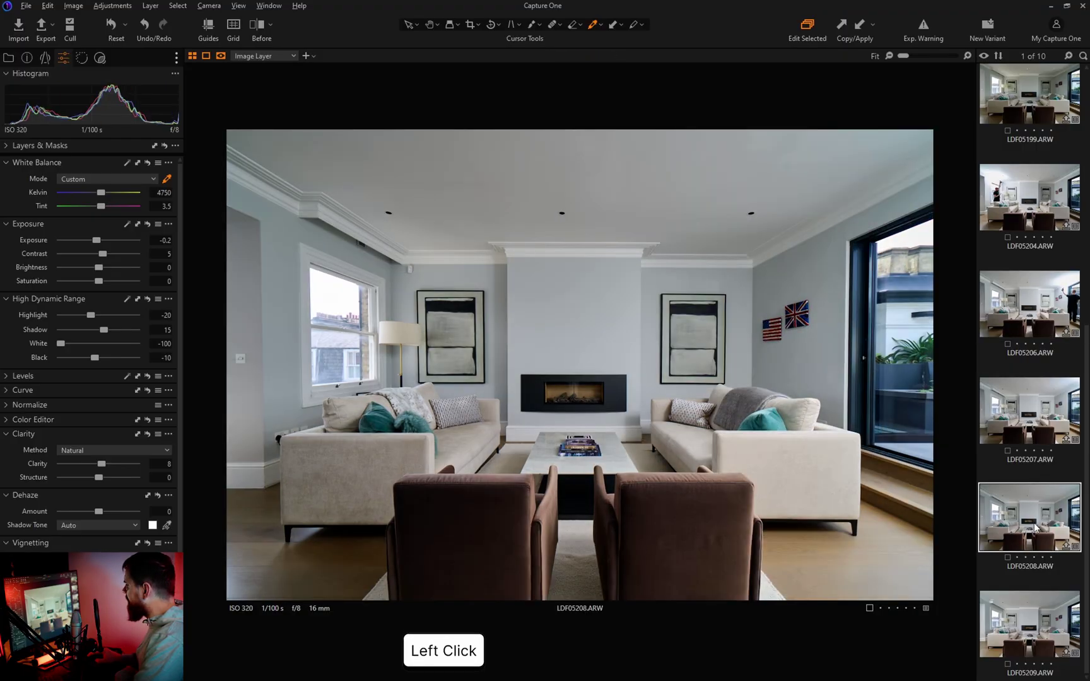
{"action": "left_click", "coordinate": [1022, 303]}
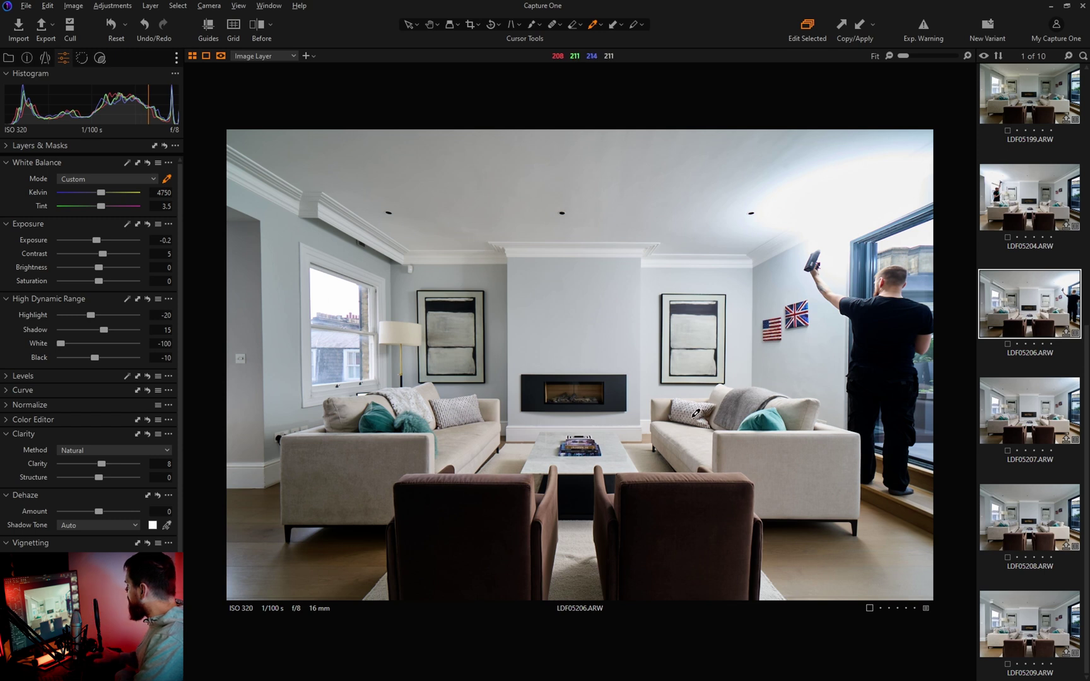
{"action": "left_click", "coordinate": [1011, 414]}
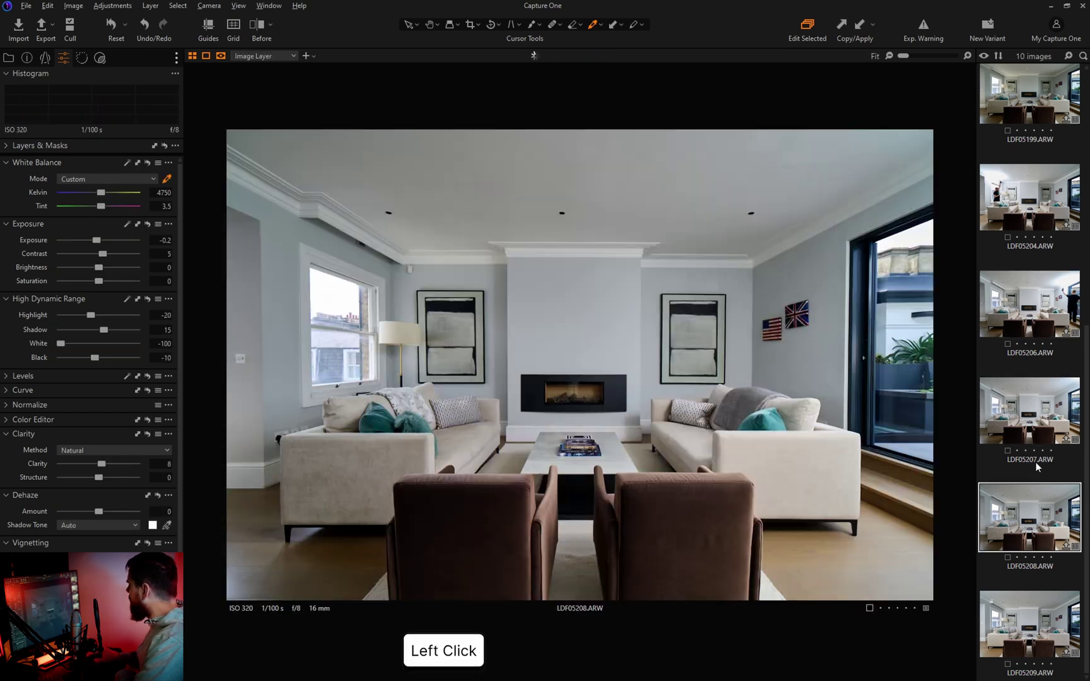
{"action": "left_click", "coordinate": [1042, 305]}
{"action": "left_click", "coordinate": [1036, 407]}
{"action": "left_click", "coordinate": [1034, 512]}
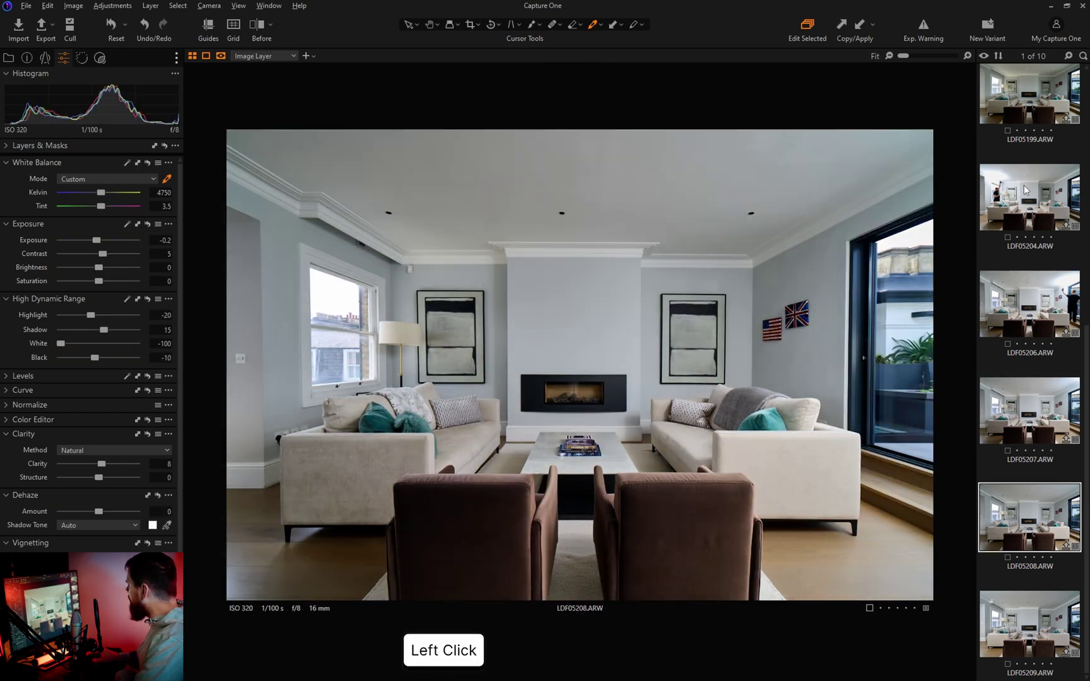
{"action": "left_click", "coordinate": [1024, 205]}
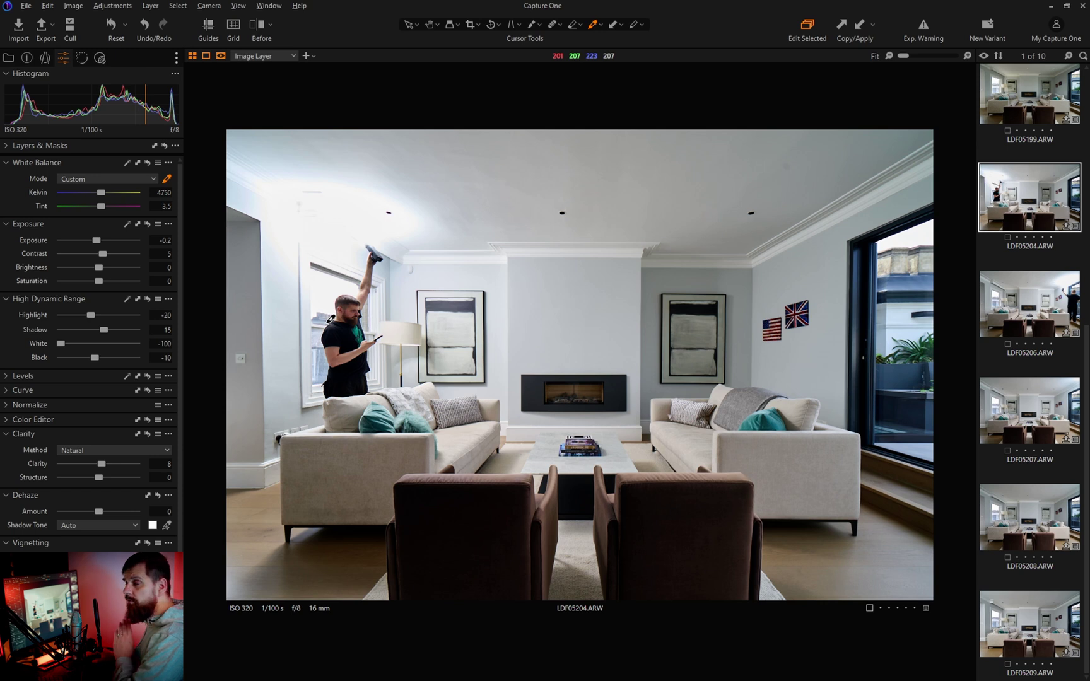
{"action": "scroll", "coordinate": [820, 353], "scroll_direction": "down", "scroll_amount": 1}
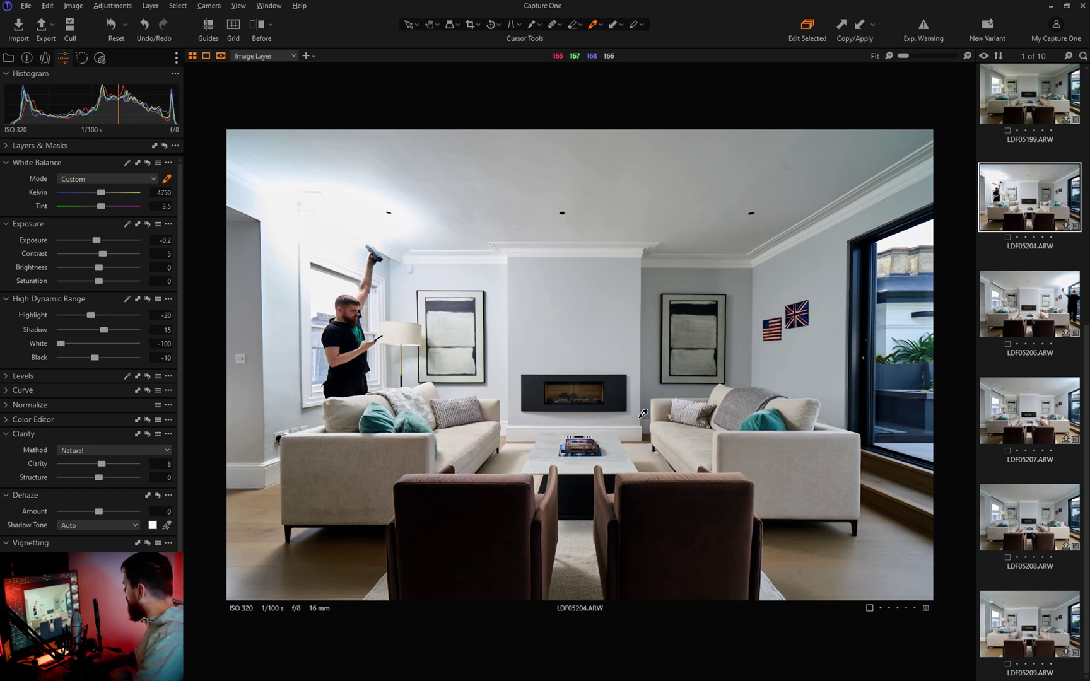
Step: Compare LDF05209.ARW with LDF05207.ARW and adjust the exposure of LDF05209.ARW
{"action": "left_click", "coordinate": [1026, 625]}
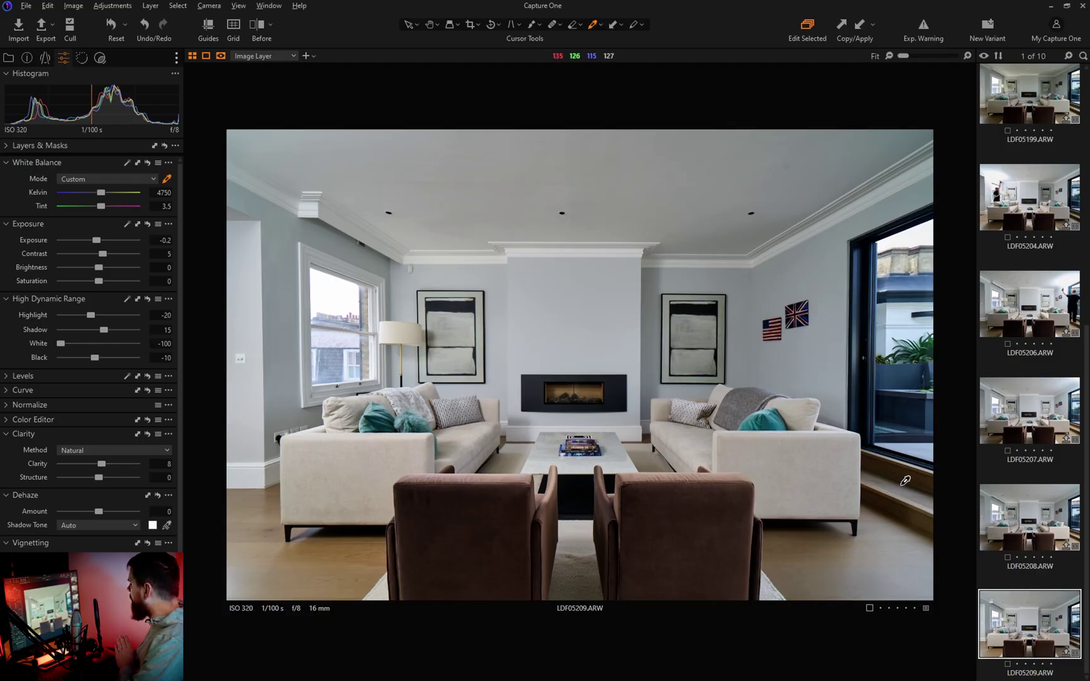
{"action": "left_click", "coordinate": [1014, 435]}
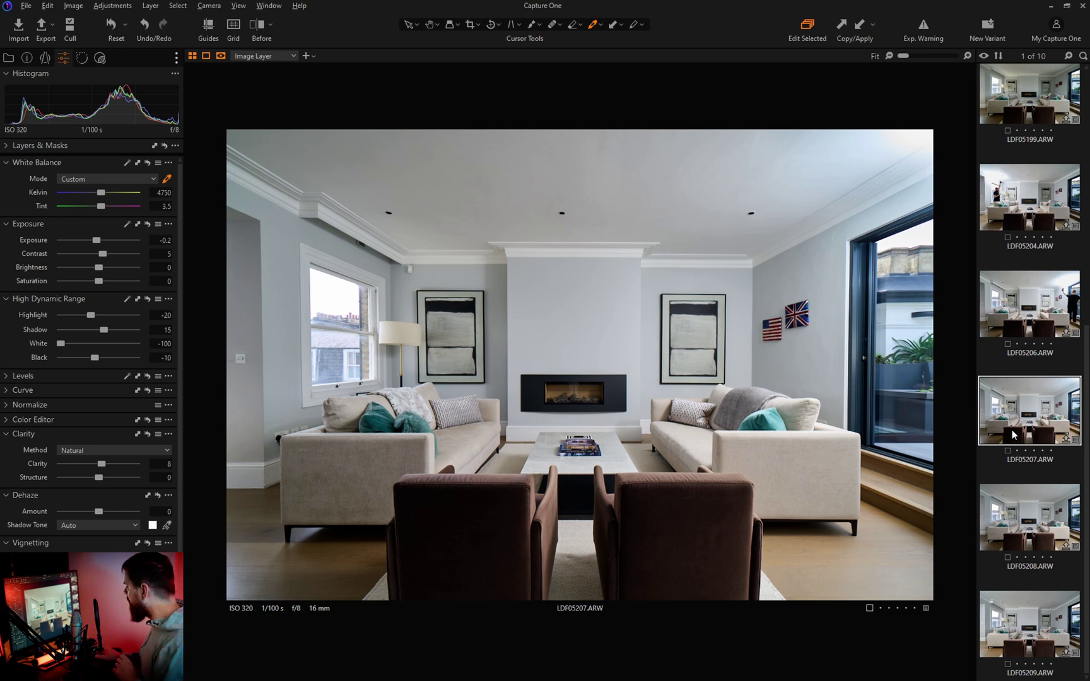
{"action": "left_click", "coordinate": [1016, 623]}
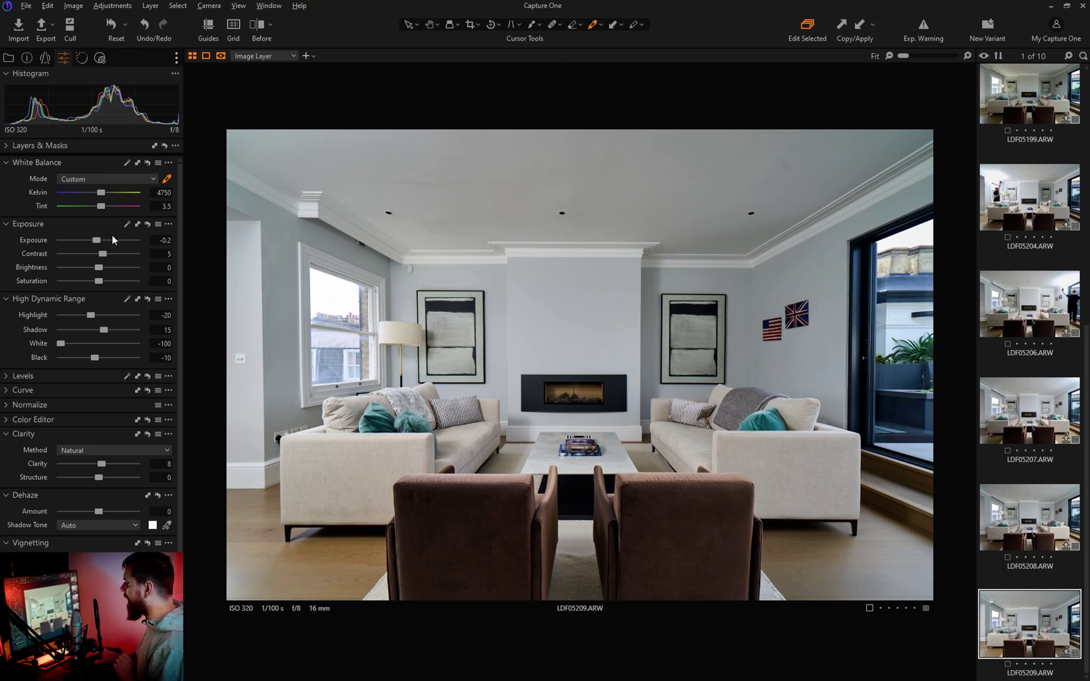
{"action": "left_click_drag", "start_coordinate": [99, 239], "coordinate": [57, 267]}
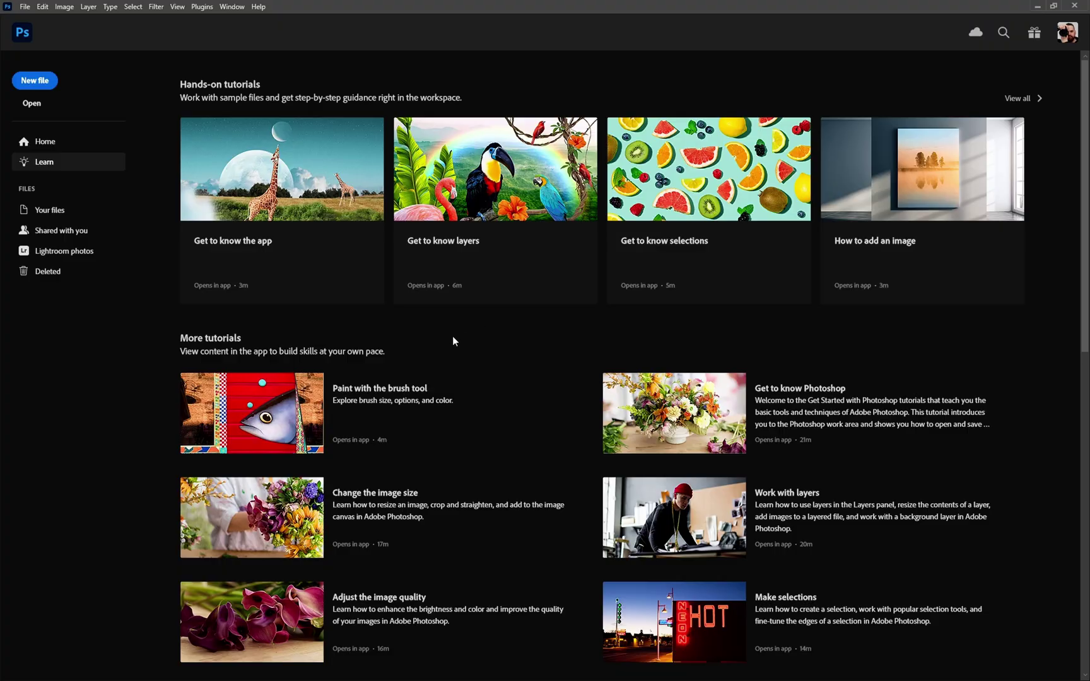
Step: Switch to Photoshop and load the ten TIFF frames from LDF05191.tif to LDF05209.tif into one document as stacked layers
{"action": "key", "text": "ctrl+alt+x"}
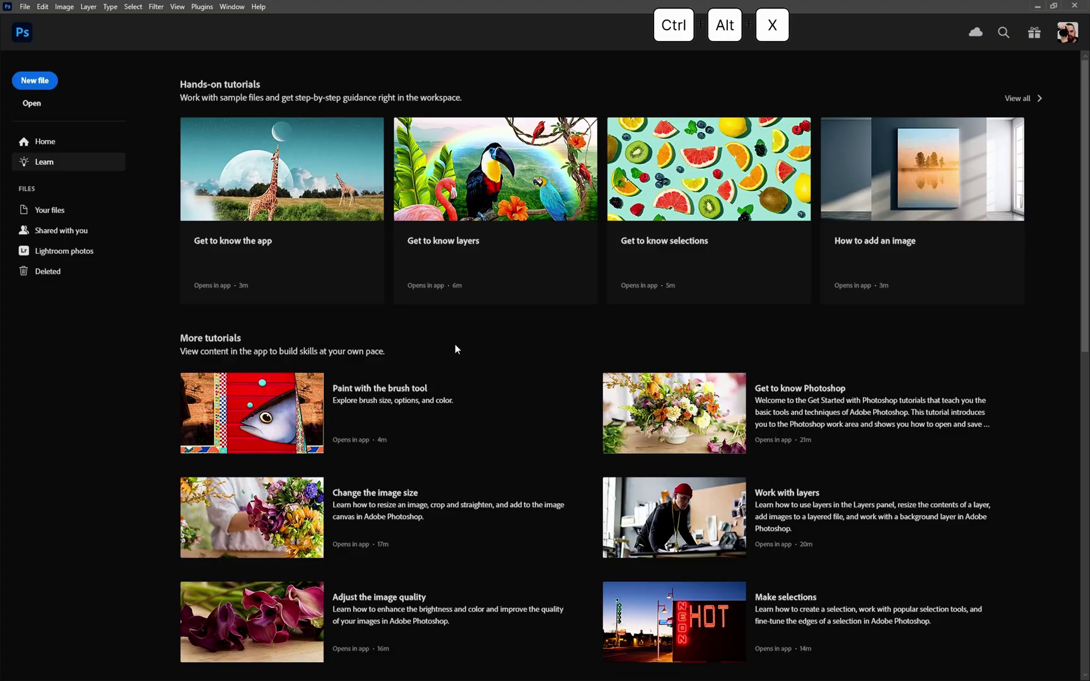
{"action": "left_click_drag", "start_coordinate": [458, 254], "coordinate": [490, 219]}
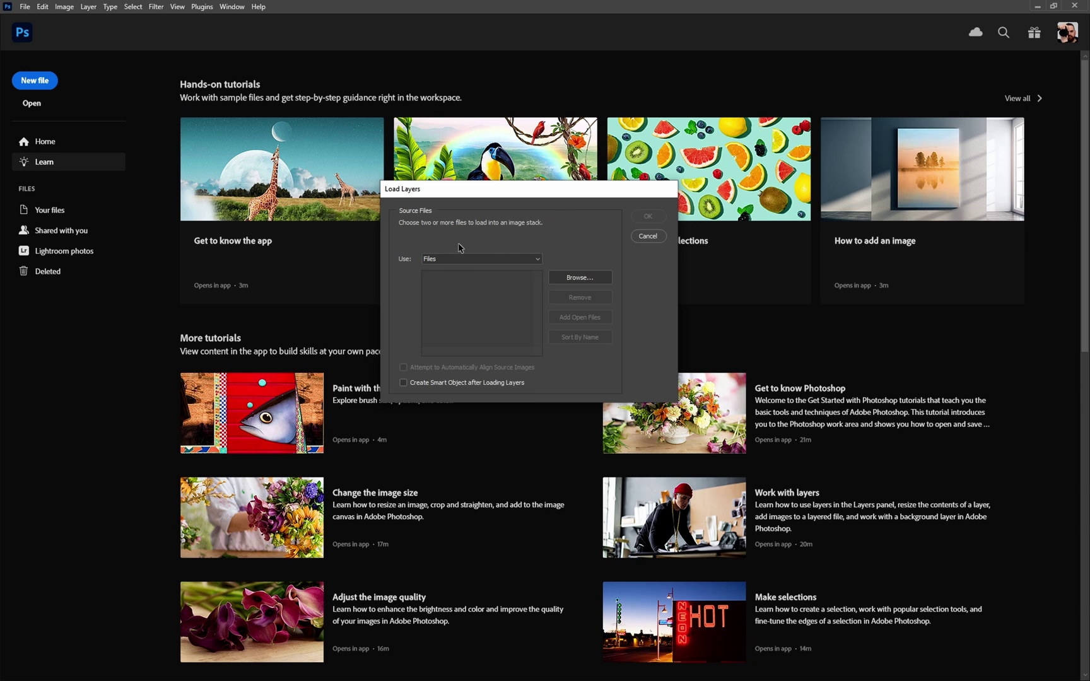
{"action": "left_click", "coordinate": [580, 278]}
{"action": "left_click_drag", "start_coordinate": [470, 357], "coordinate": [1054, 299]}
{"action": "left_click", "coordinate": [985, 612]}
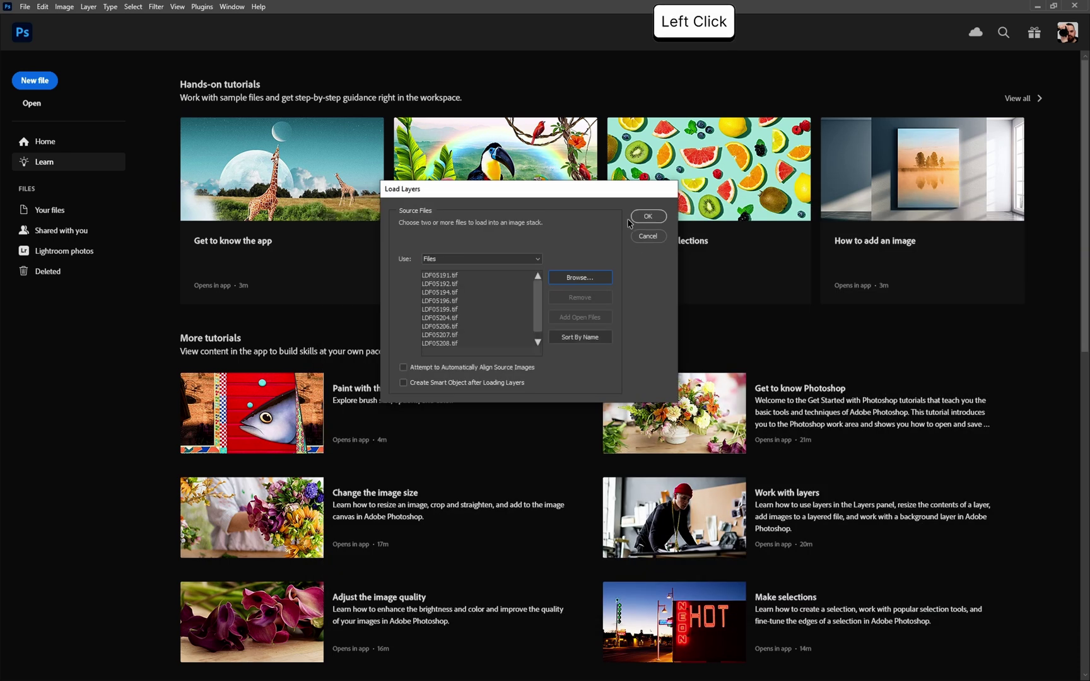
{"action": "left_click", "coordinate": [648, 216]}
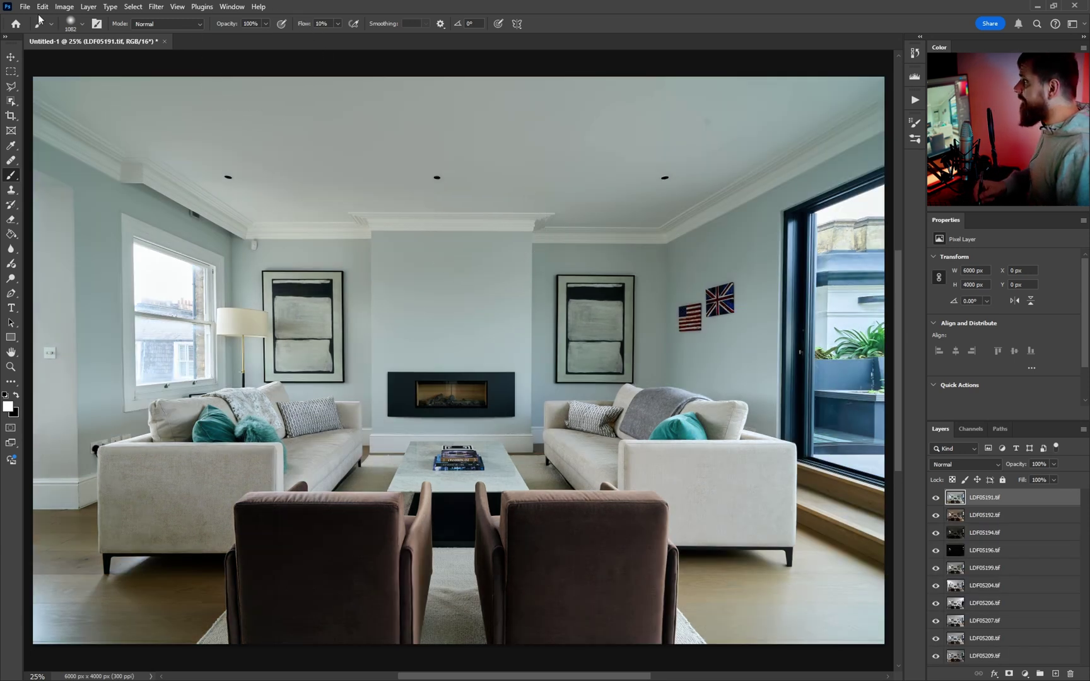
{"action": "left_click", "coordinate": [24, 7]}
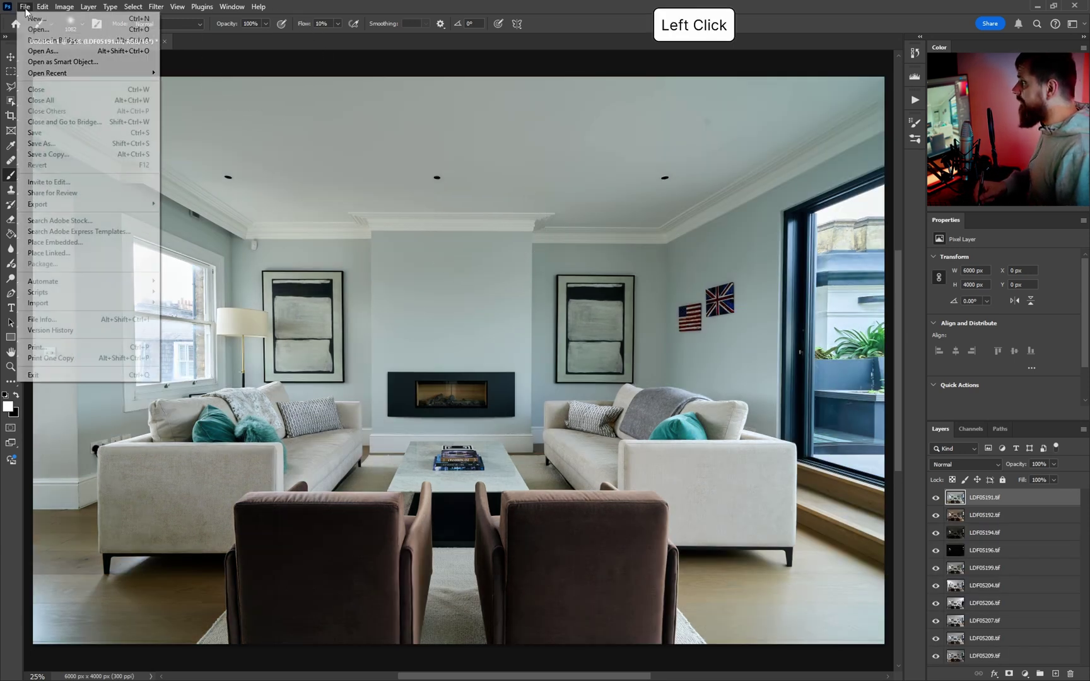
{"action": "mouse_move", "coordinate": [104, 296]}
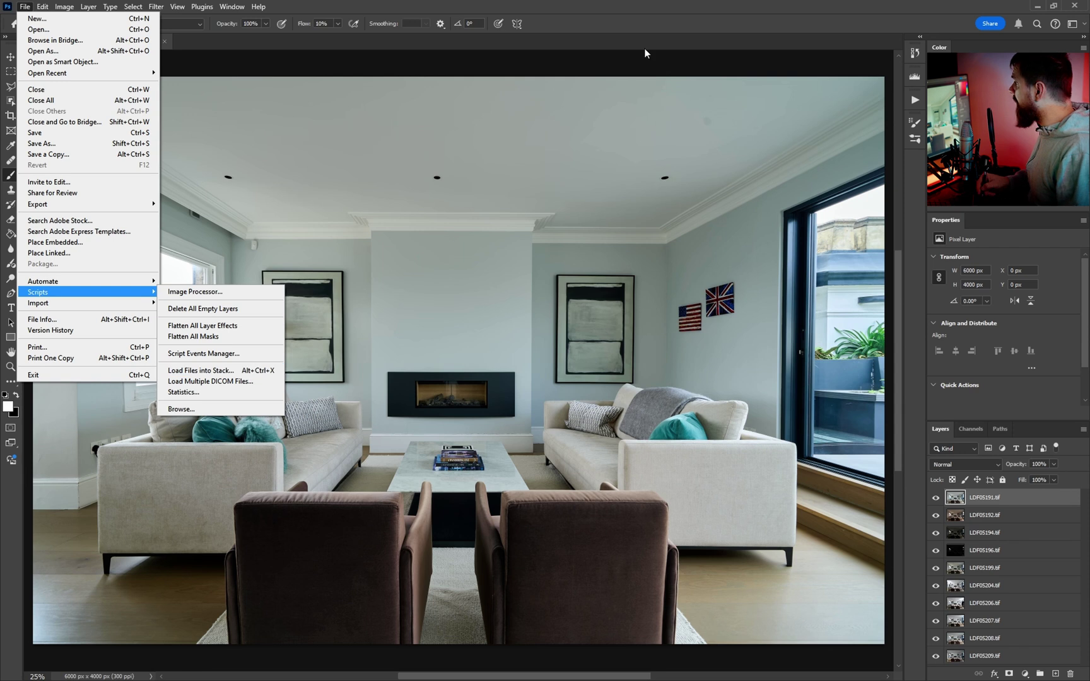
{"action": "left_click", "coordinate": [632, 14]}
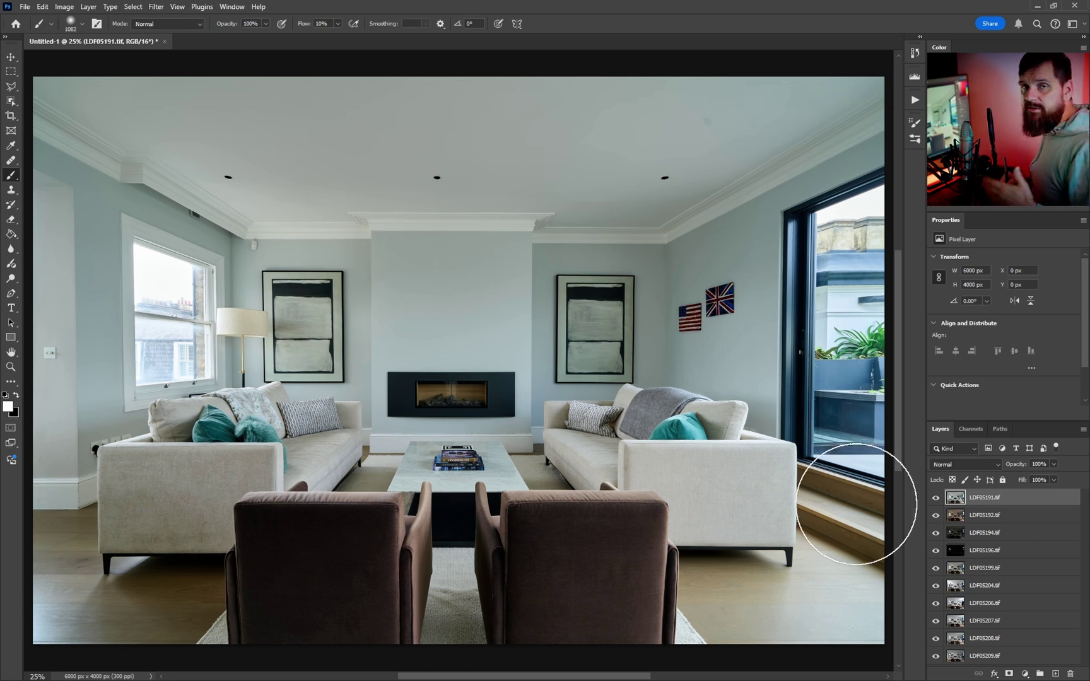
Step: Rename the layer LDF05191.tif as Ambient
{"action": "double_click", "coordinate": [976, 501]}
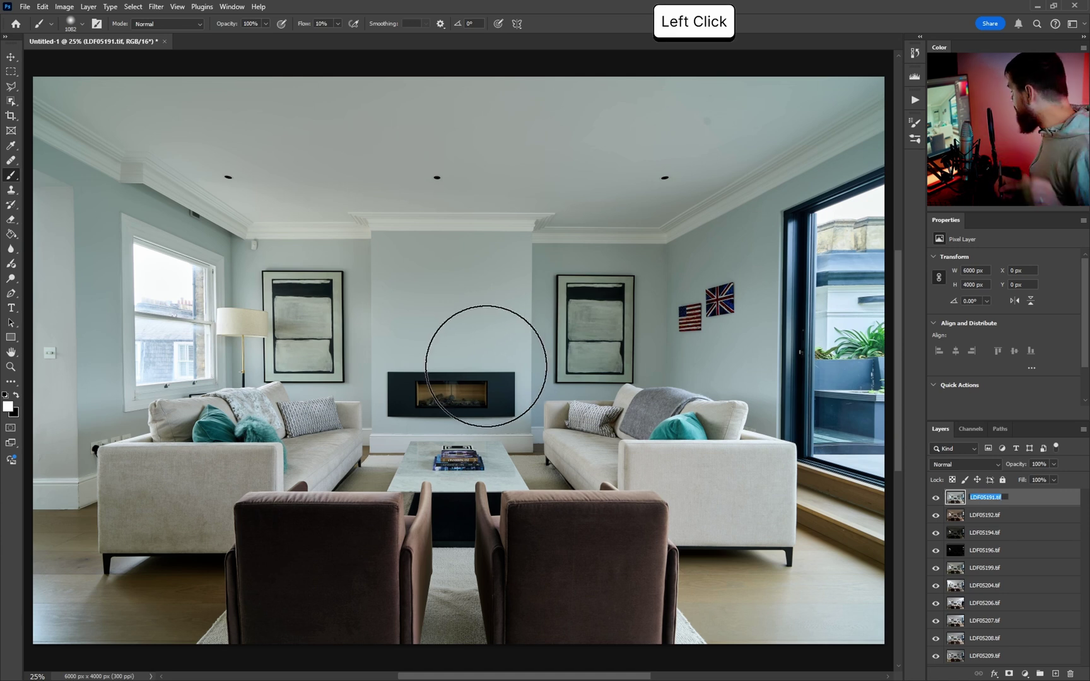
{"action": "type", "text": "A"}
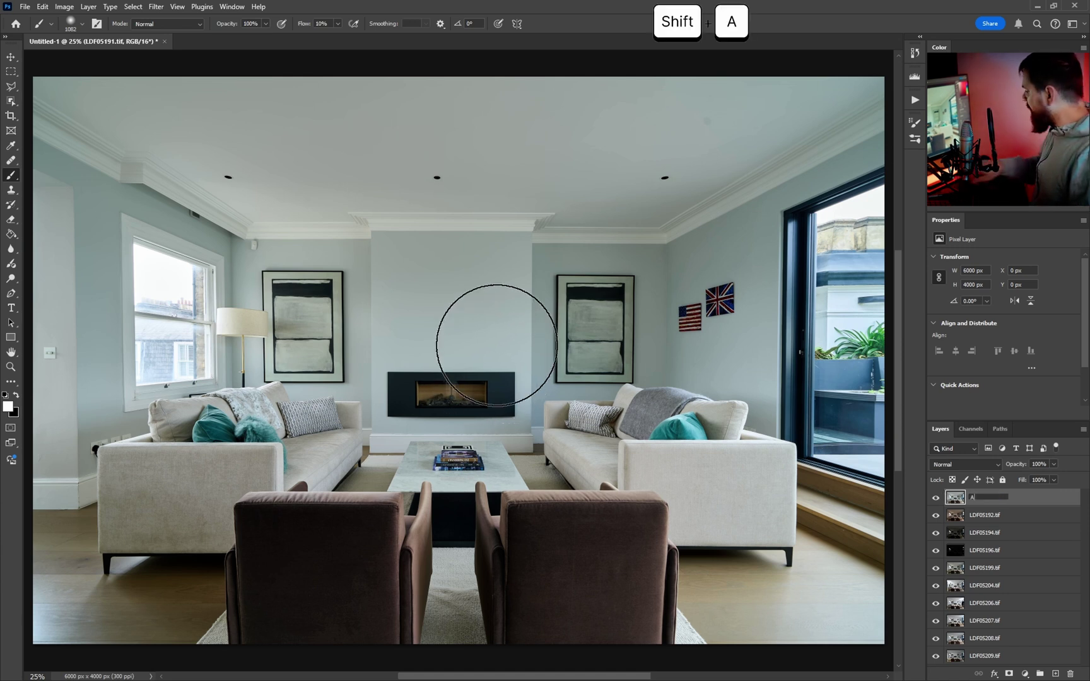
{"action": "type", "text": "mbient"}
{"action": "key", "text": "Return"}
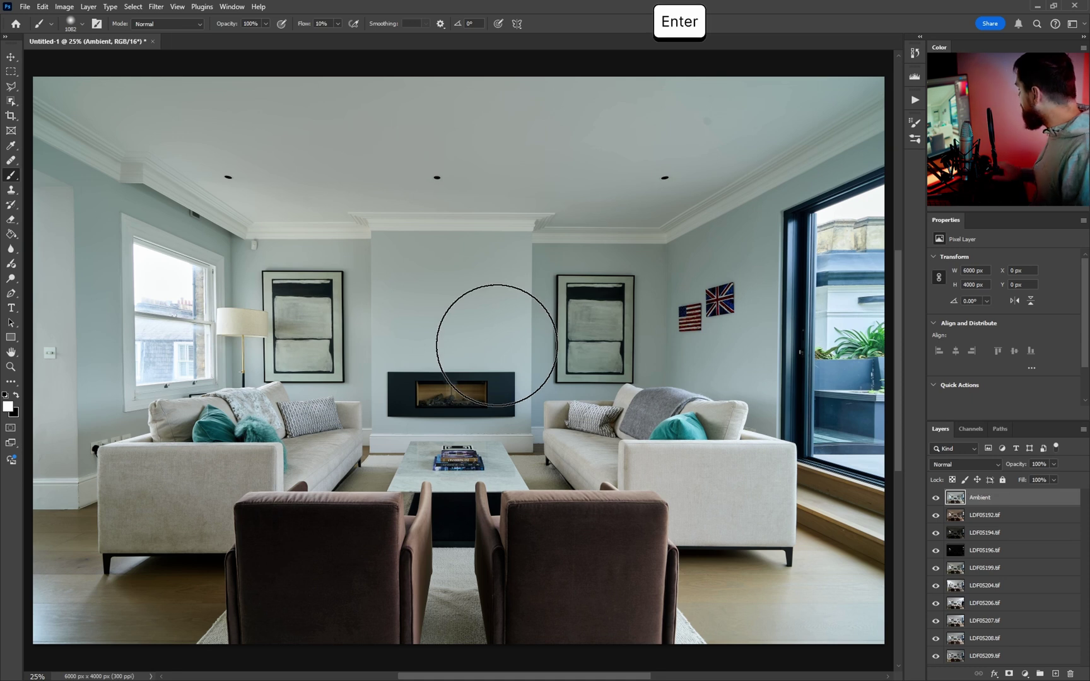
{"action": "left_click", "coordinate": [616, 5]}
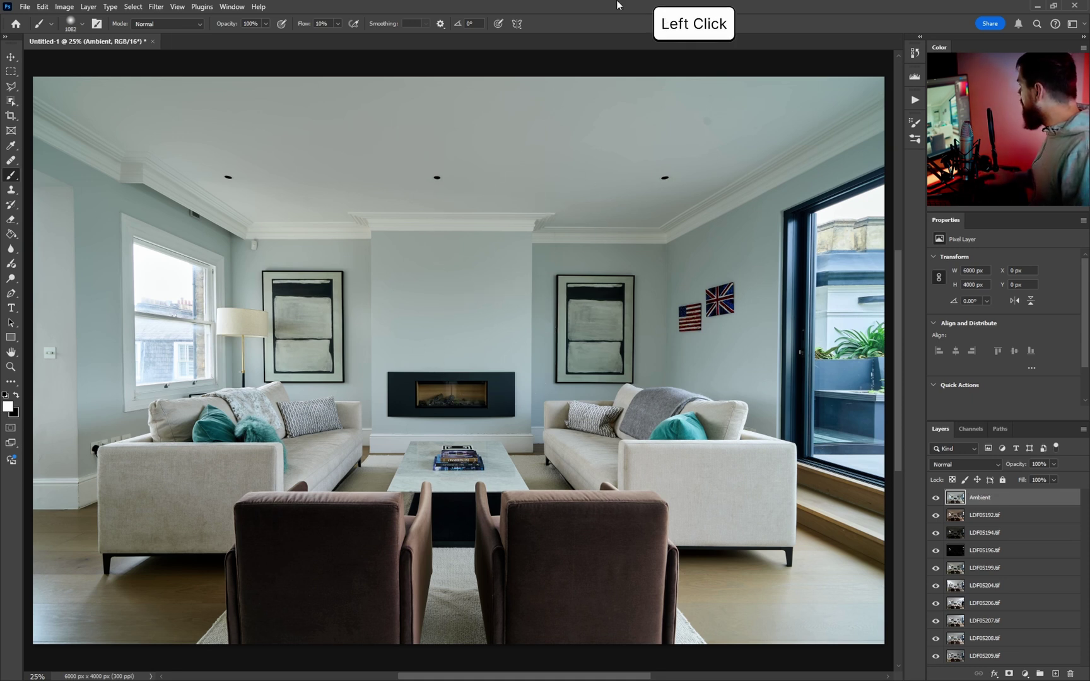
Step: Hide the Ambient layer and rename the layer LDF05192.tif as Window (Right)
{"action": "left_click", "coordinate": [936, 497]}
{"action": "left_click", "coordinate": [984, 516]}
{"action": "double_click", "coordinate": [983, 515]}
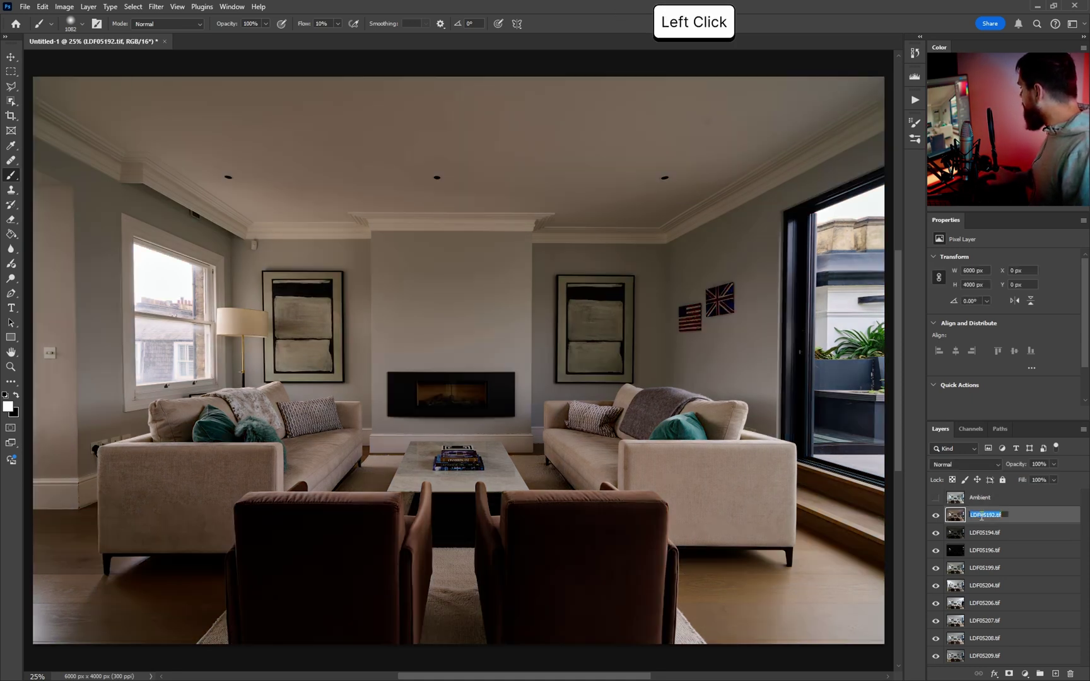
{"action": "type", "text": "Wind"}
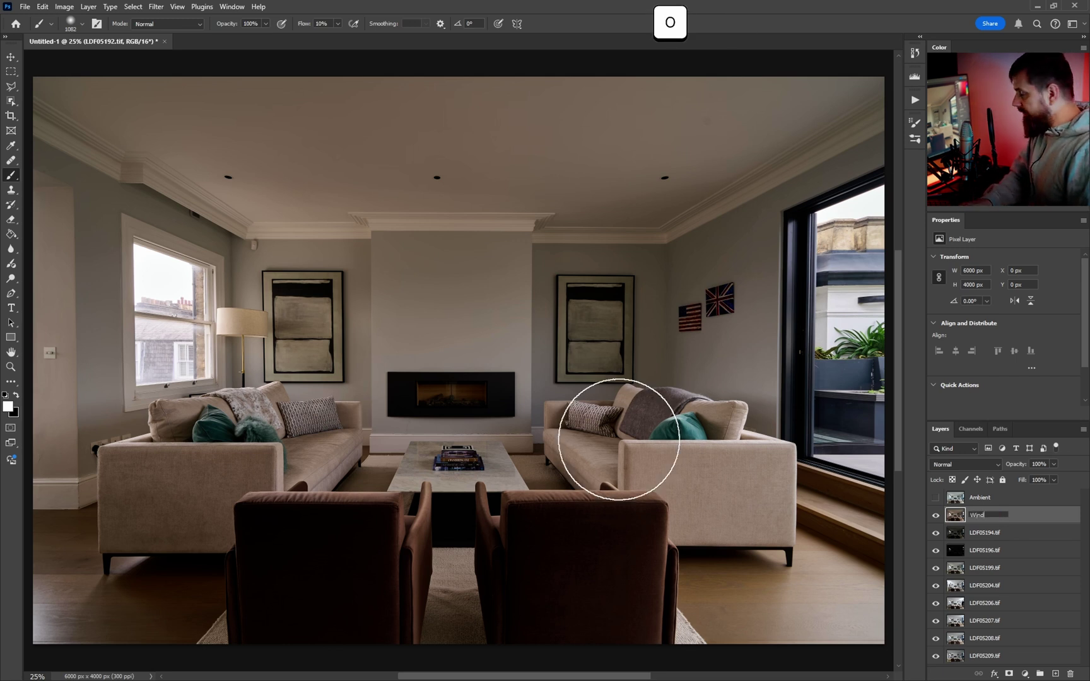
{"action": "type", "text": "ow (Right)"}
{"action": "key", "text": "Return"}
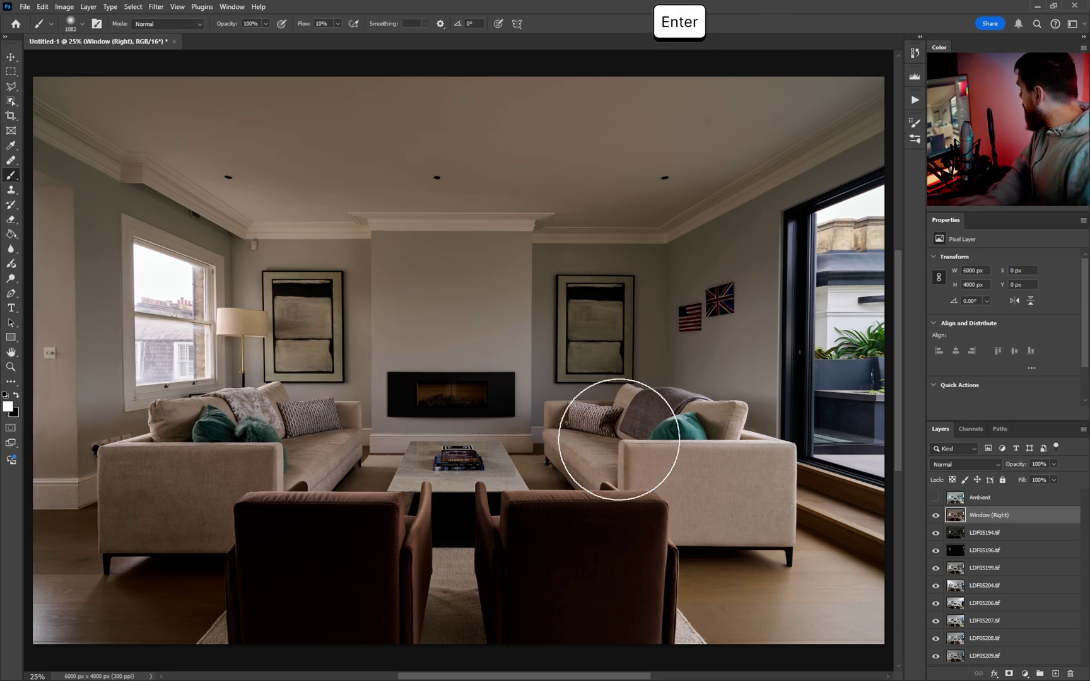
Step: Hide the Window (Right) layer and rename the layer LDF05194.tif as Window (Left) - Bright
{"action": "left_click", "coordinate": [935, 515]}
{"action": "double_click", "coordinate": [981, 533]}
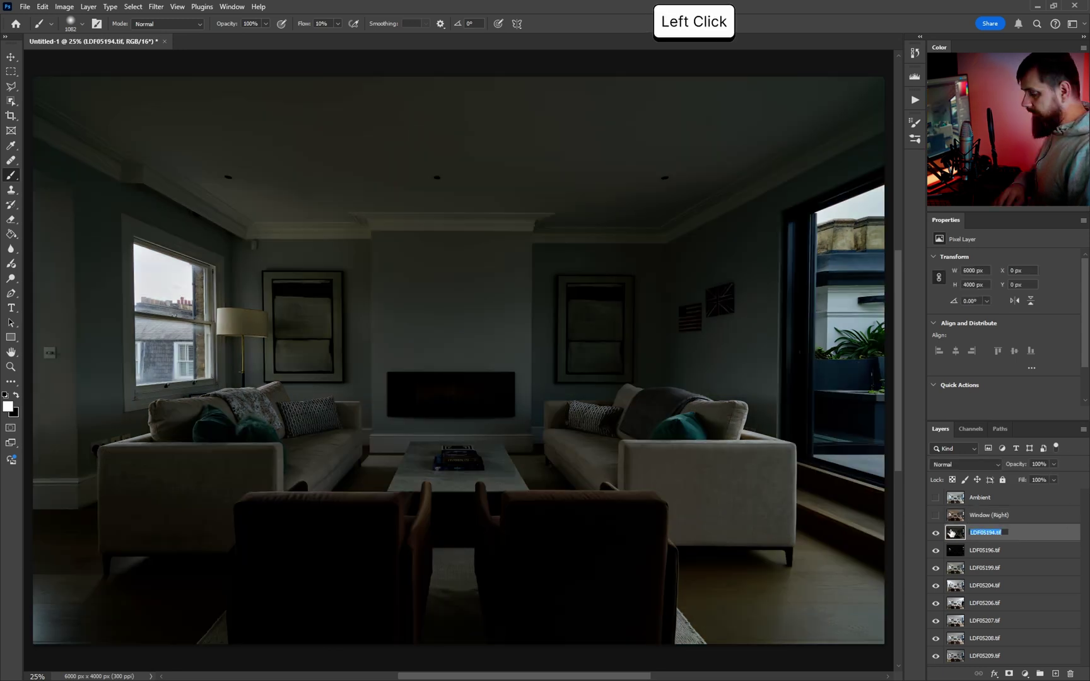
{"action": "type", "text": "Window (Left"}
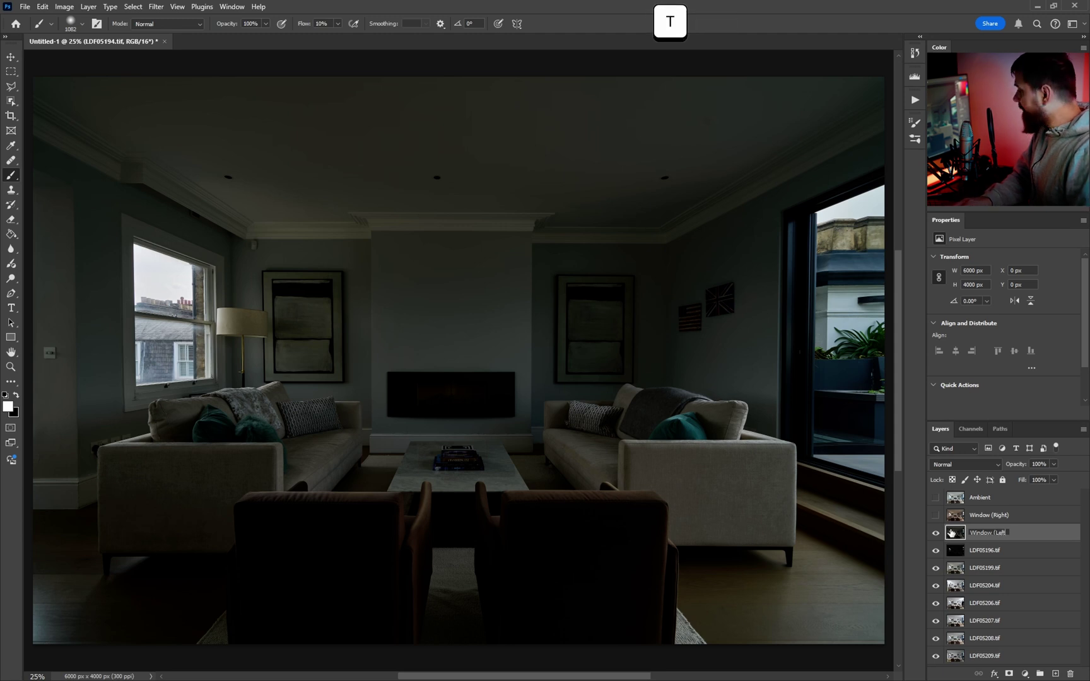
{"action": "type", "text": ") "}
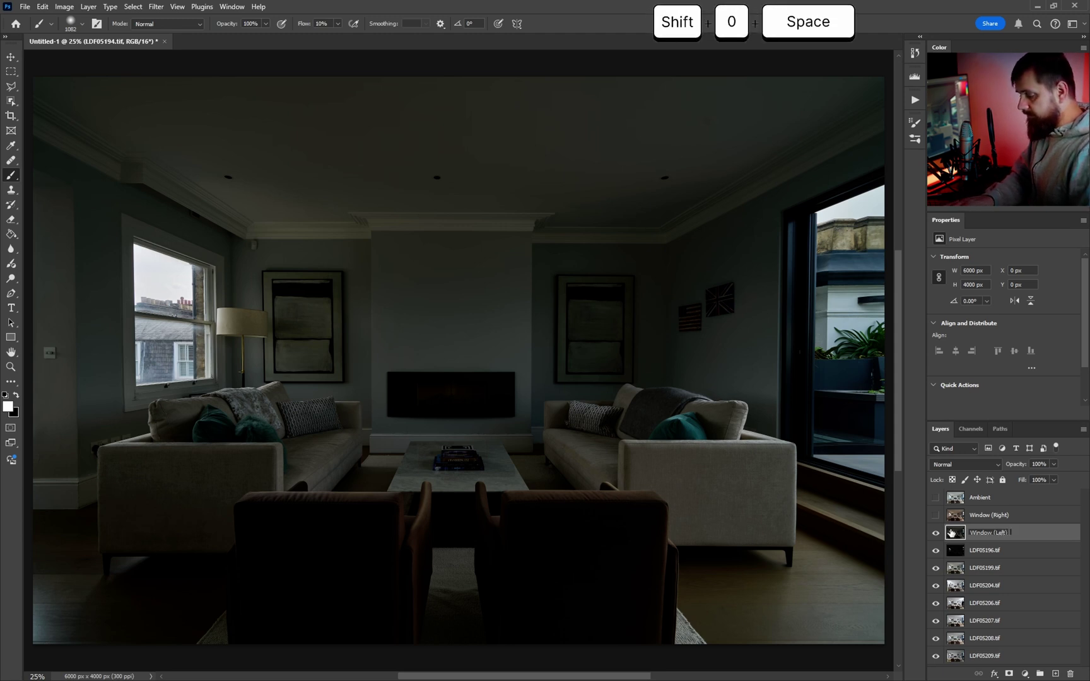
{"action": "type", "text": "- Bright"}
{"action": "key", "text": "Return"}
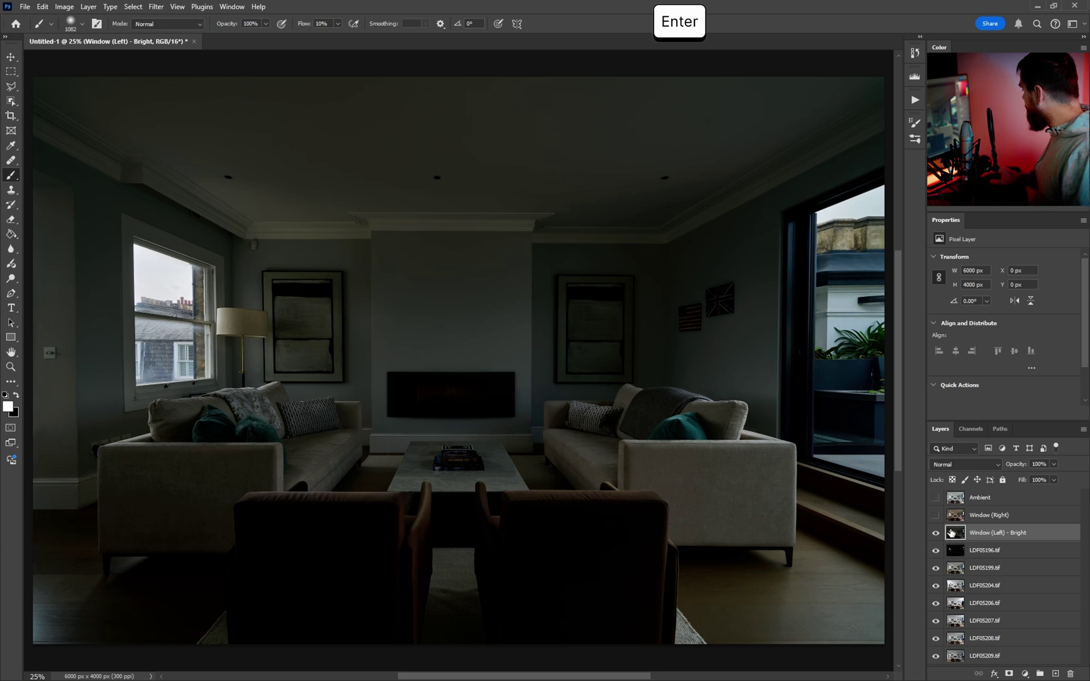
Step: Rename the layer LDF05196.tif as Window (Left) - Dark
{"action": "double_click", "coordinate": [989, 546]}
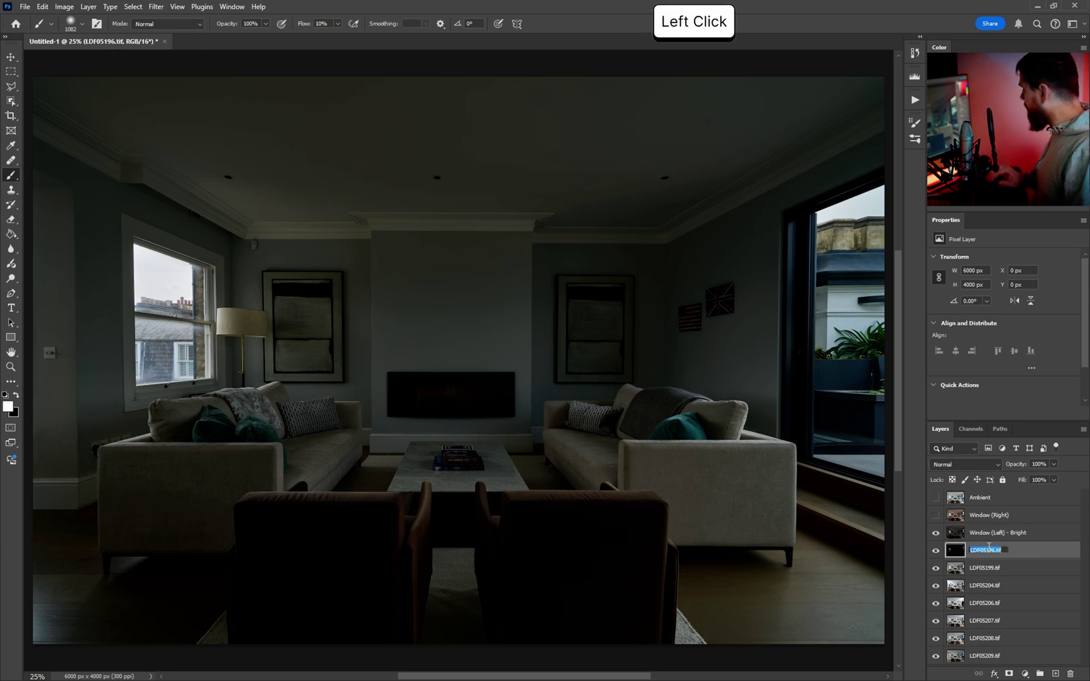
{"action": "type", "text": "Window ("}
{"action": "key", "text": "BackSpace"}
{"action": "type", "text": "Left) - Dark"}
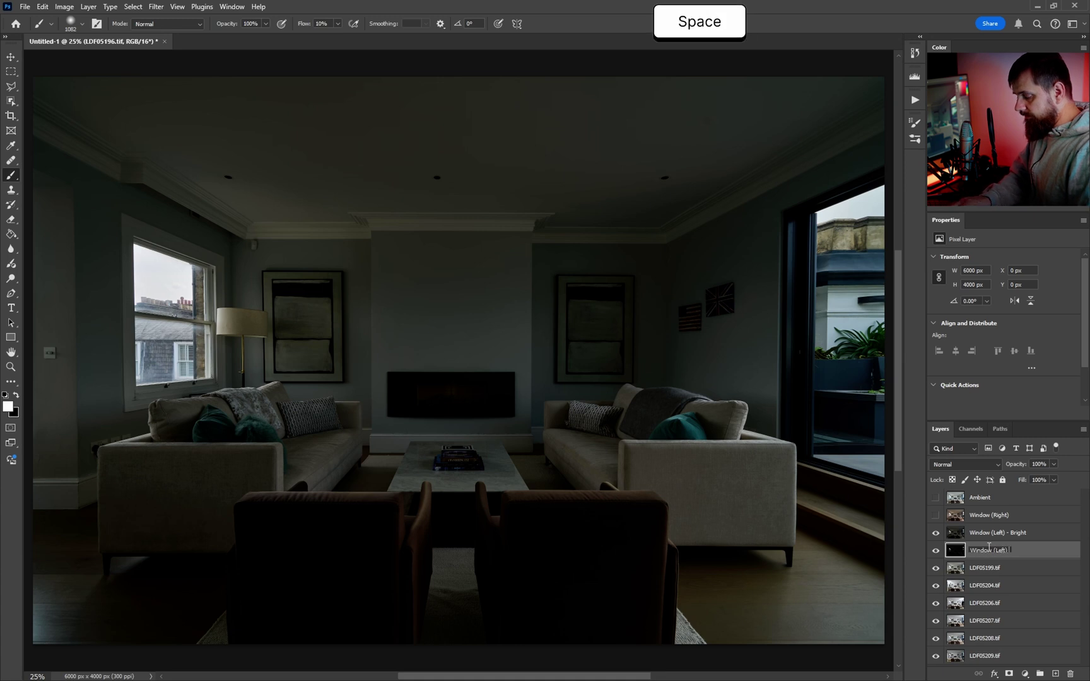
{"action": "key", "text": "Return"}
Step: Rename the layer LDF05199.tif as Lights and hide it
{"action": "double_click", "coordinate": [986, 568]}
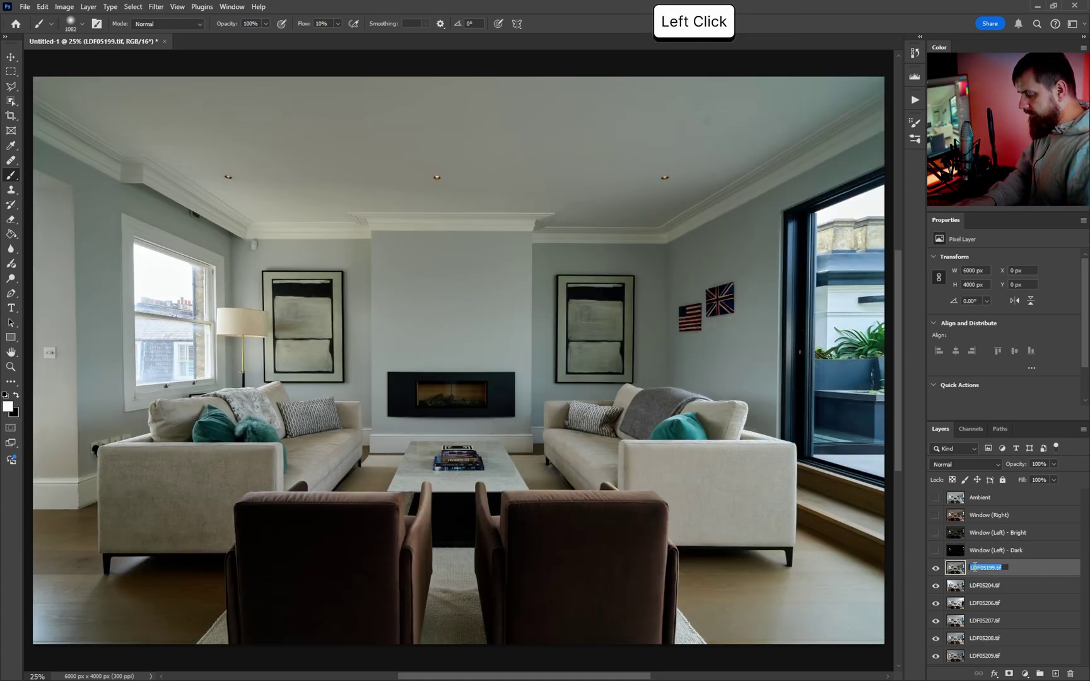
{"action": "type", "text": "Lights"}
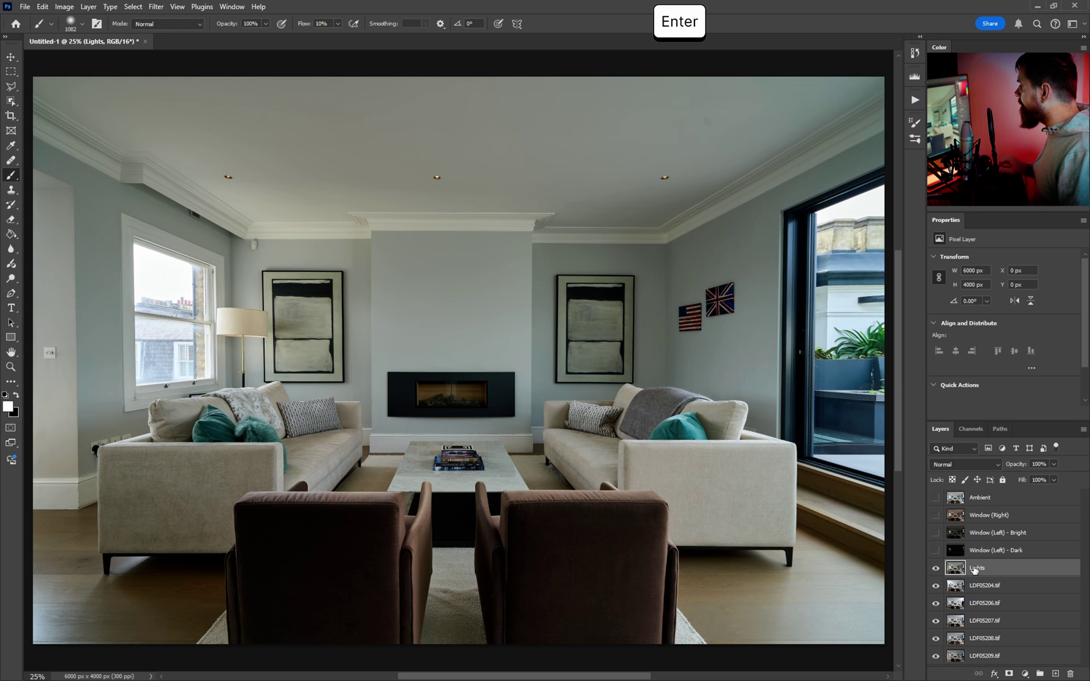
{"action": "left_click", "coordinate": [935, 568]}
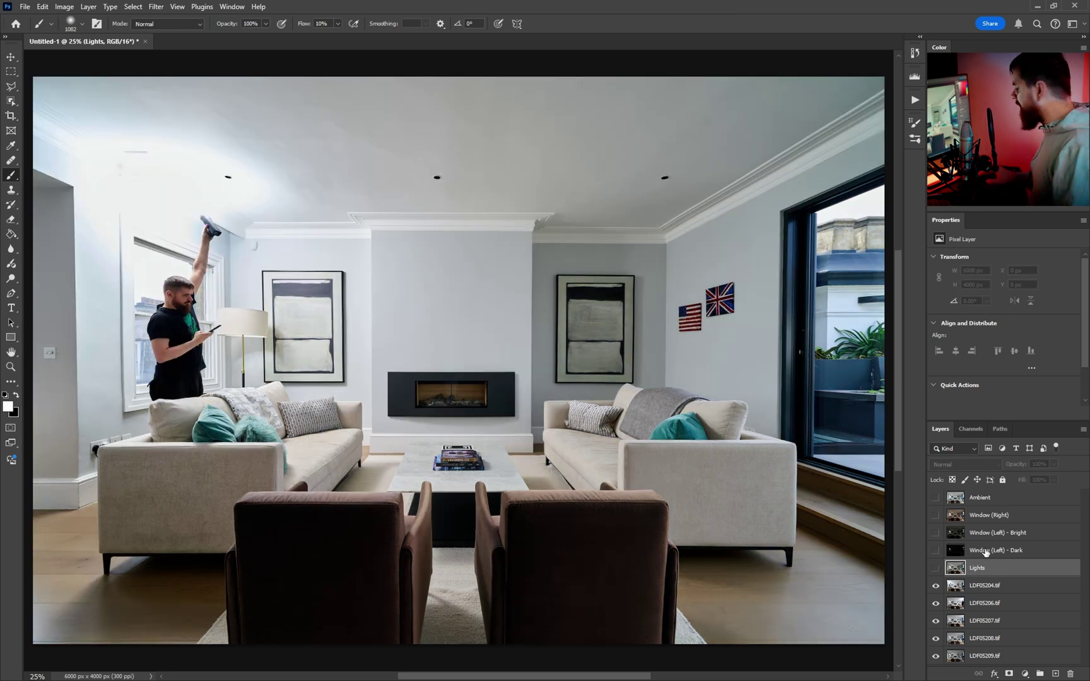
Step: Hide the LDF05204.tif and LDF05206.tif layers and rename the layer LDF05207.tif as Flash
{"action": "left_click", "coordinate": [935, 603]}
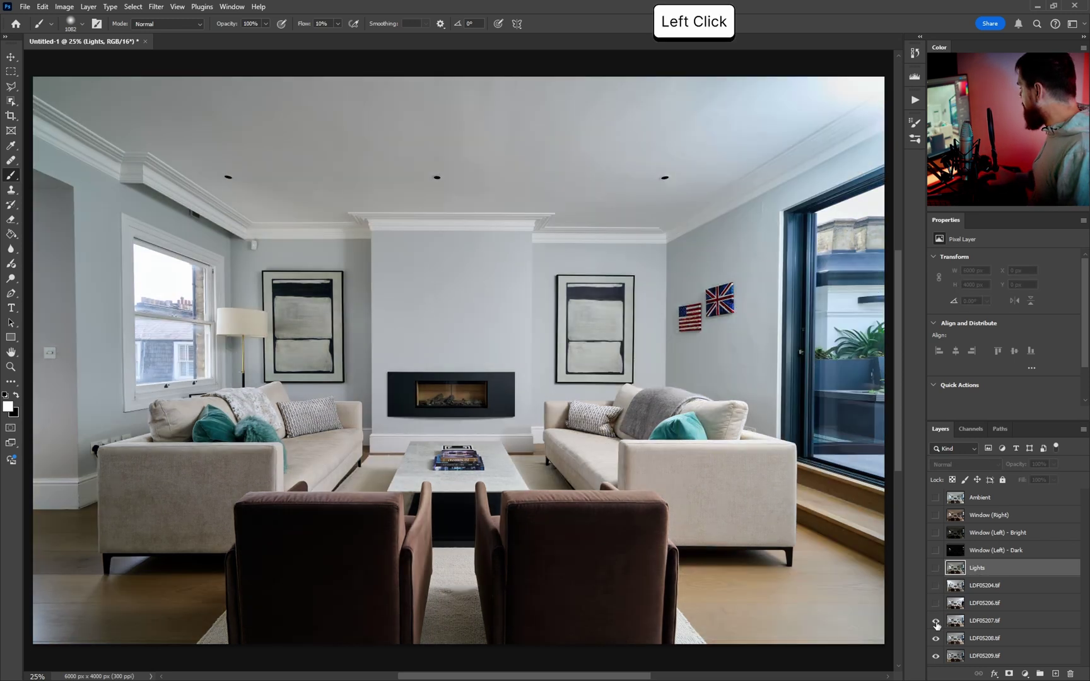
{"action": "left_click", "coordinate": [981, 622]}
{"action": "double_click", "coordinate": [982, 622]}
{"action": "type", "text": "Flash"}
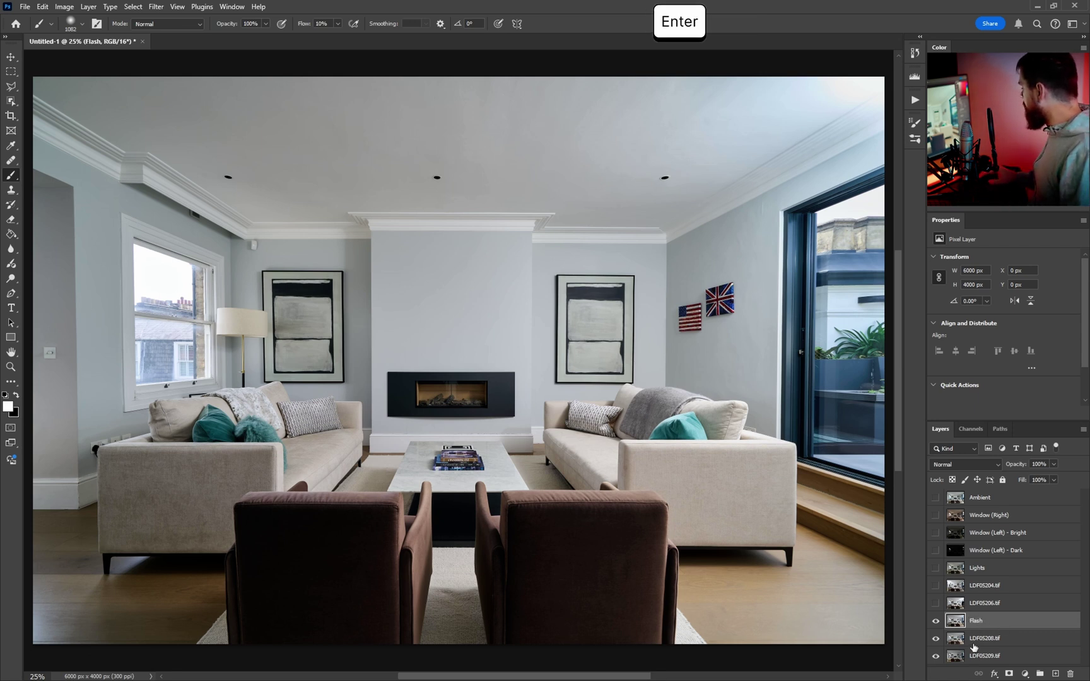
Step: Reorder the flash frames so Flash is the lowest layer, and show only LDF05208.tif above it
{"action": "left_click_drag", "start_coordinate": [974, 647], "coordinate": [977, 615]}
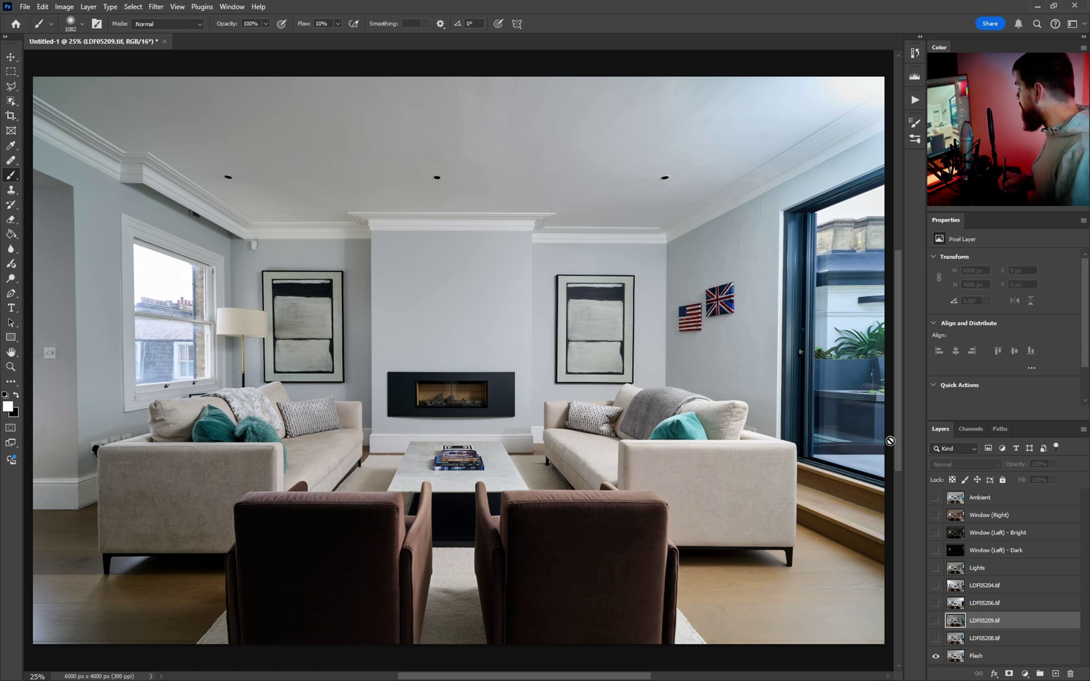
{"action": "left_click", "coordinate": [979, 638]}
{"action": "left_click", "coordinate": [934, 639]}
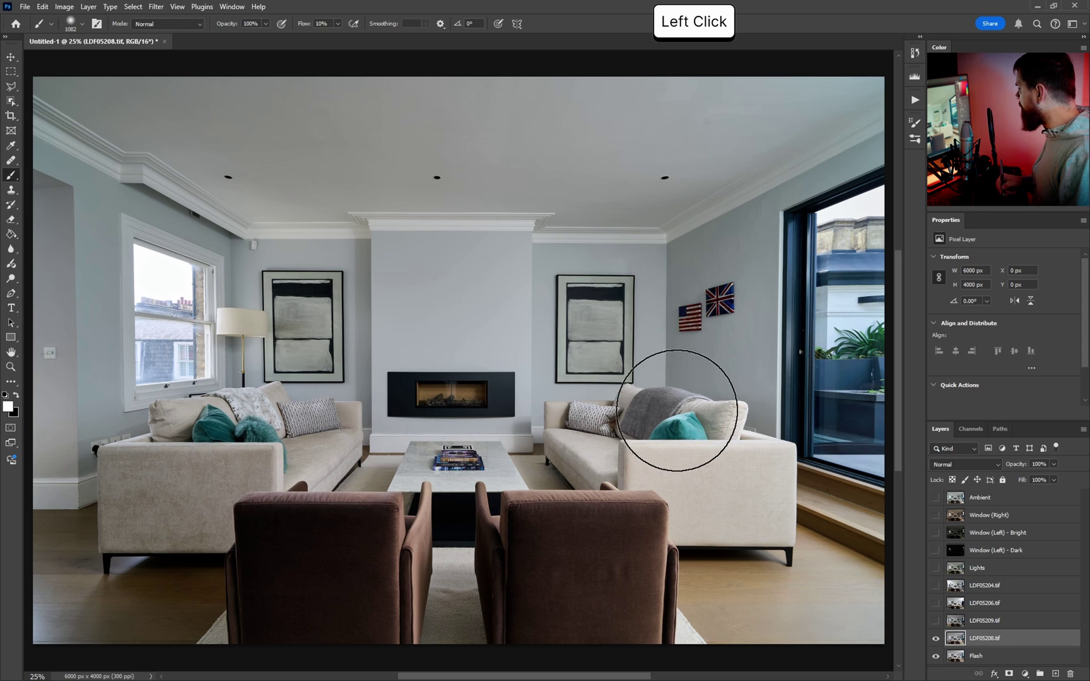
Step: Compare the LDF05208.tif layer with the Flash layer by switching its visibility off and on
{"action": "left_click", "coordinate": [935, 639]}
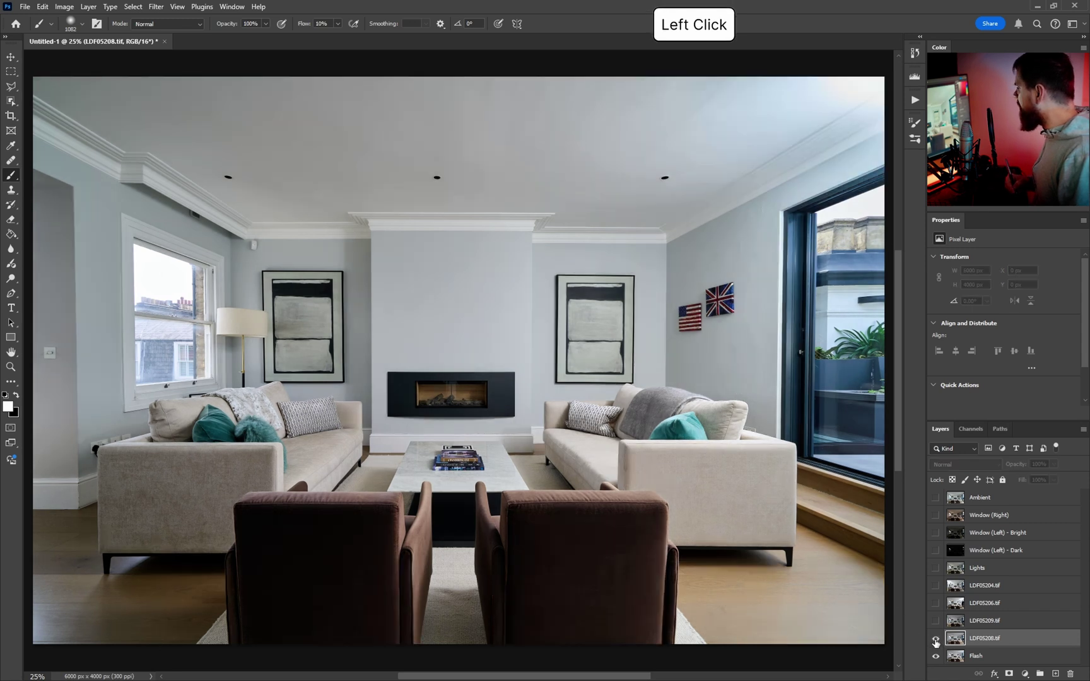
{"action": "left_click", "coordinate": [936, 639]}
{"action": "left_click", "coordinate": [935, 640]}
{"action": "left_click", "coordinate": [935, 640]}
{"action": "left_click", "coordinate": [935, 640]}
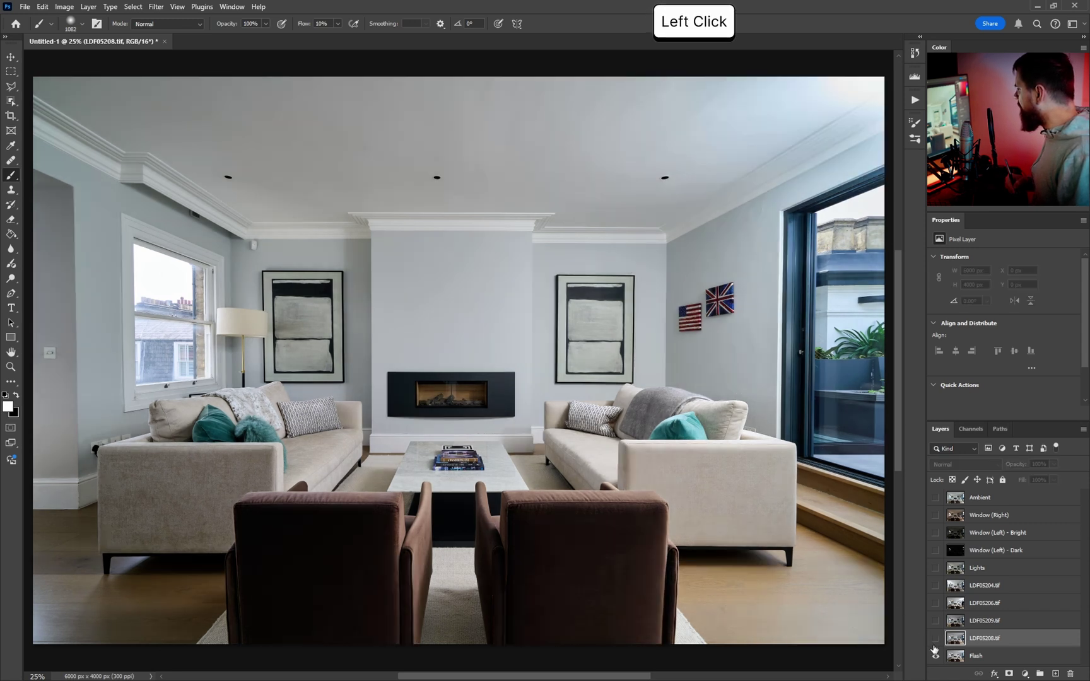
{"action": "left_click", "coordinate": [935, 639]}
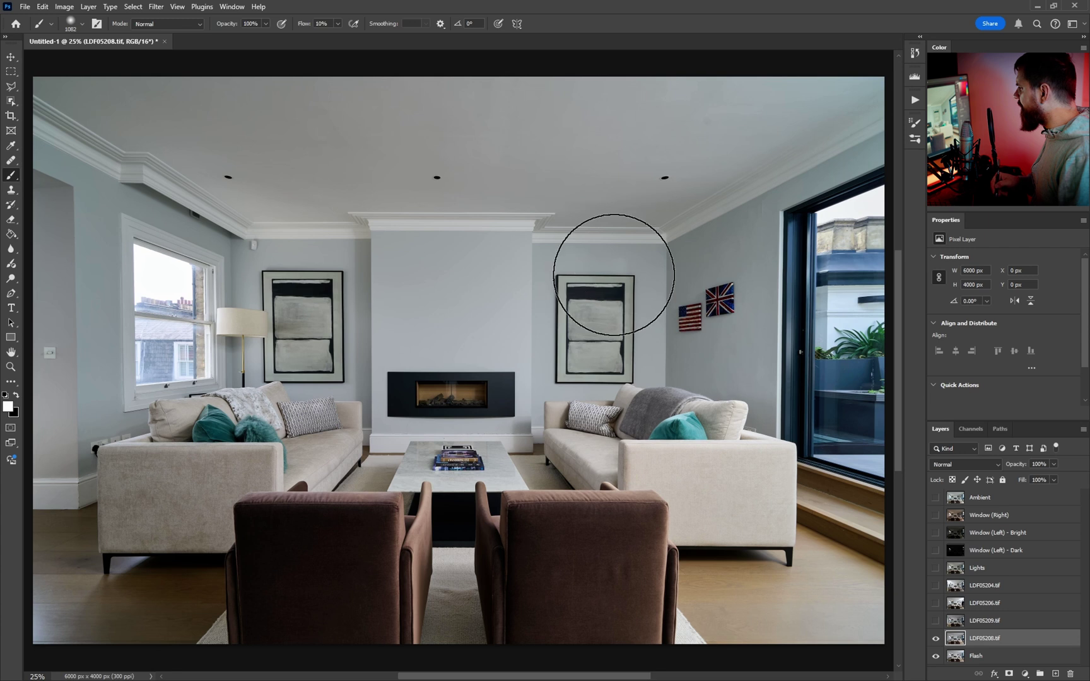
{"action": "left_click", "coordinate": [367, 431]}
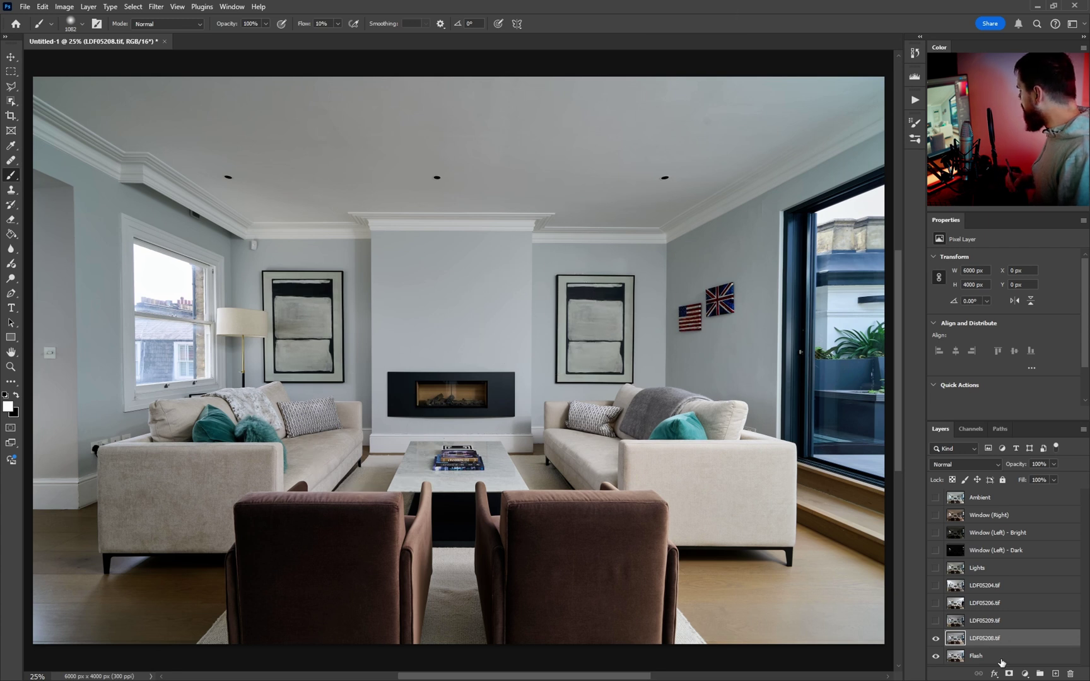
Step: Add a black mask to the LDF05208.tif layer and prepare a larger white brush at 20% flow
{"action": "key", "text": "ctrl+f"}
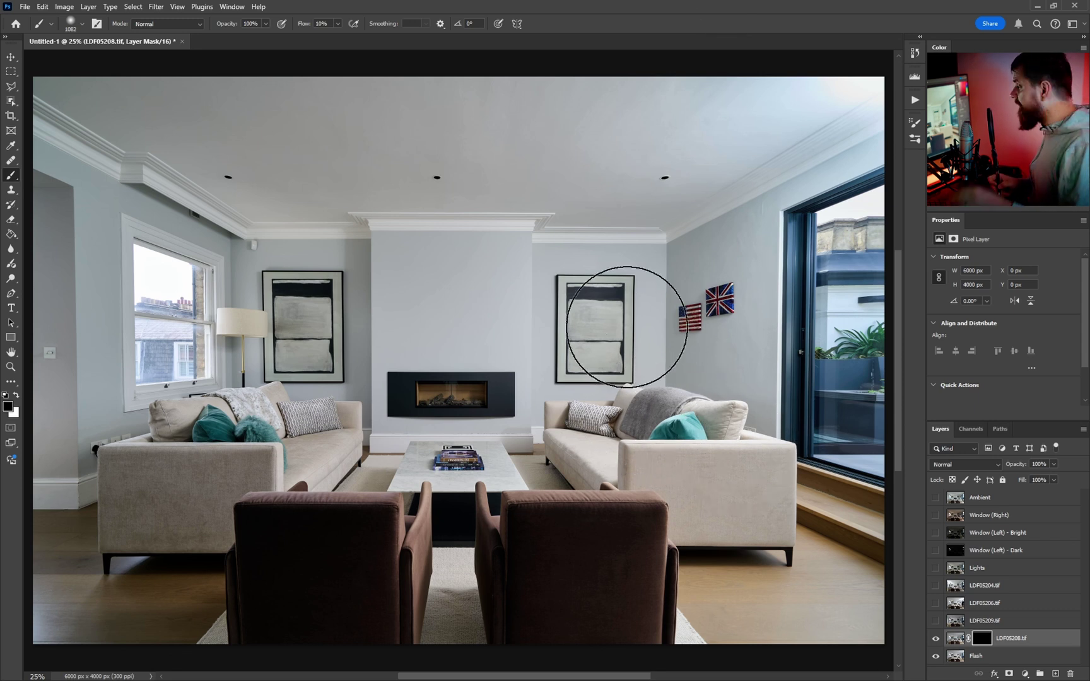
{"action": "right_click", "coordinate": [596, 258], "text": "alt"}
{"action": "key", "text": "x"}
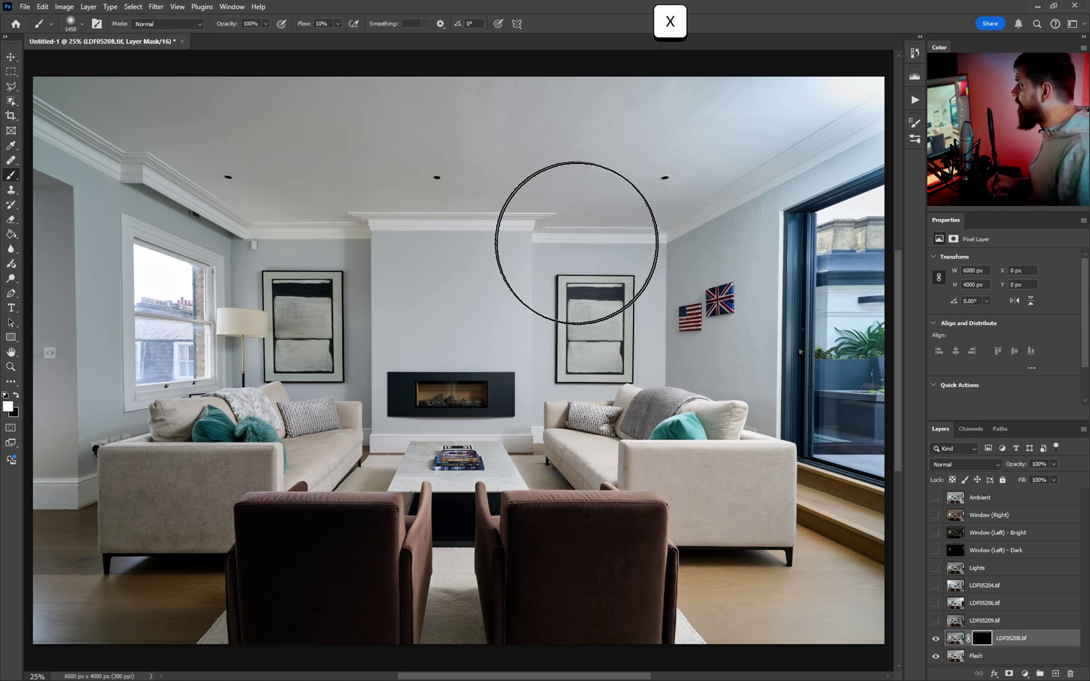
{"action": "key", "text": "shift+2"}
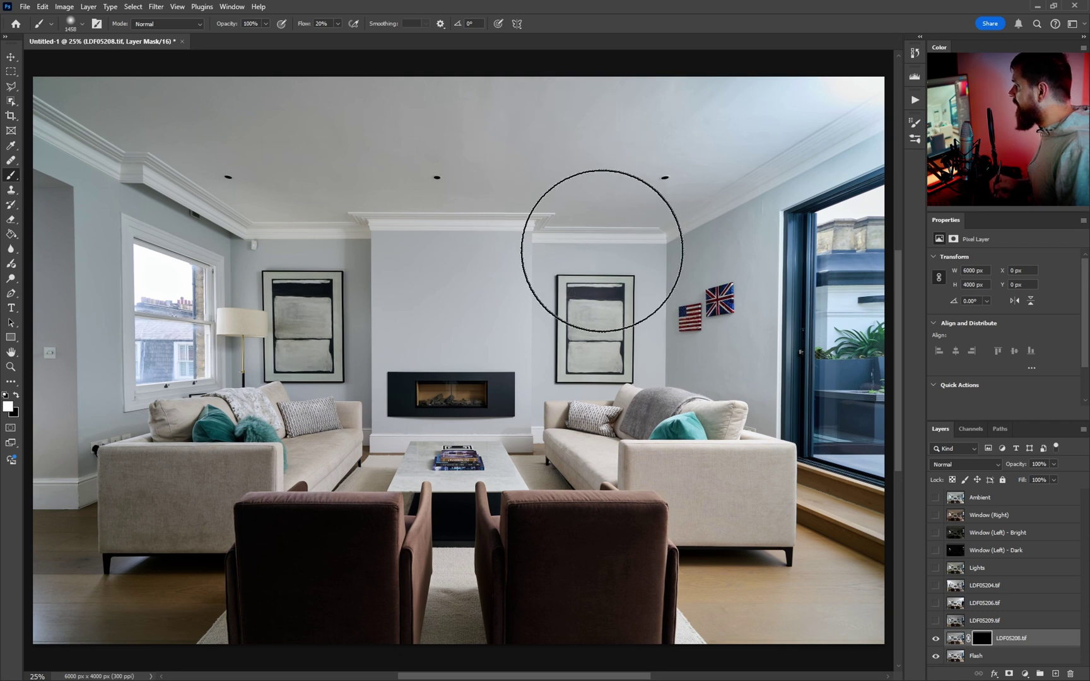
{"action": "key", "text": "1"}
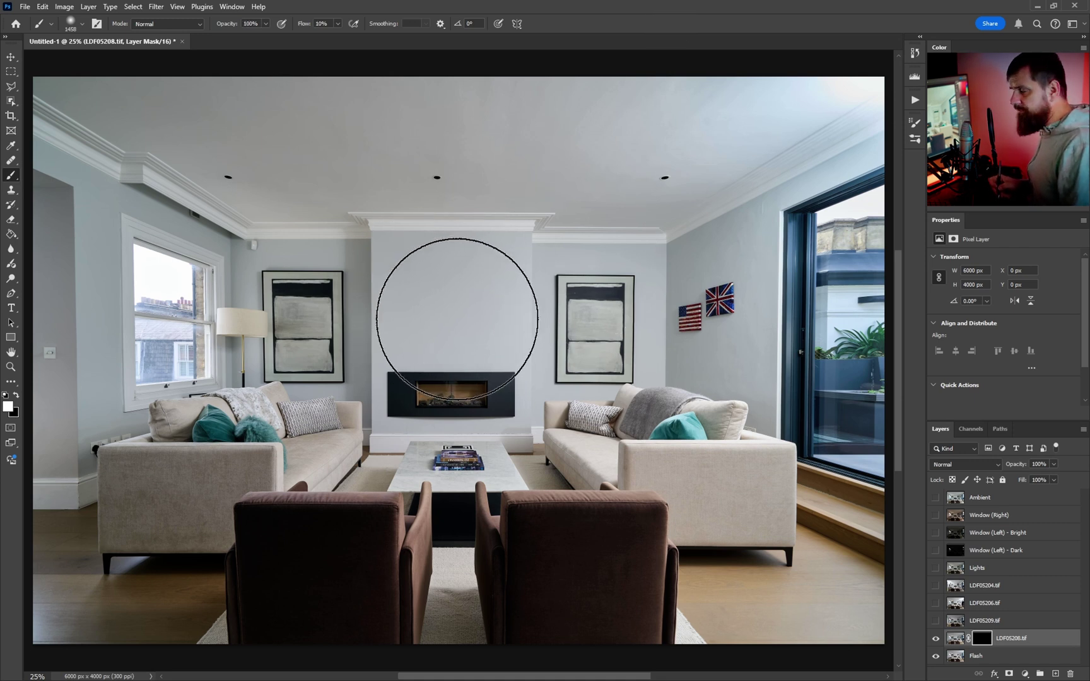
{"action": "key", "text": "shift"}
{"action": "key", "text": "shift+2"}
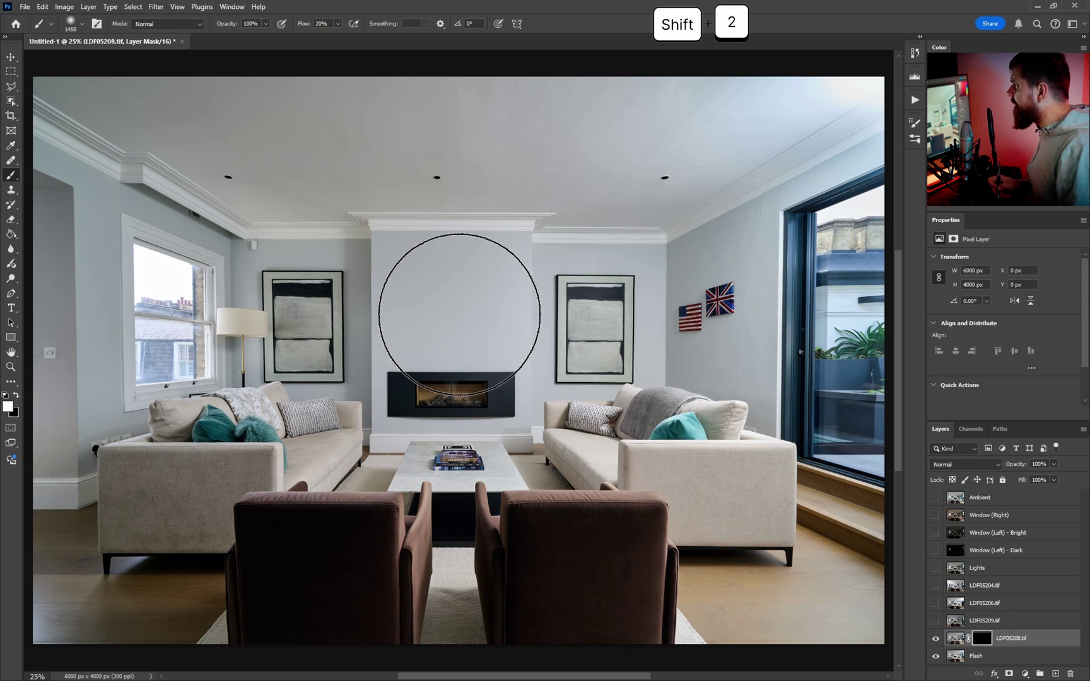
Step: Paint white on the LDF05208.tif mask over the right wall, ceiling corner, glass door and fireplace wall with a 1986 px brush
{"action": "right_click", "coordinate": [499, 292], "text": "alt"}
{"action": "left_click", "coordinate": [558, 283]}
{"action": "mouse_move", "coordinate": [558, 282]}
{"action": "left_mouse_down"}
{"action": "mouse_move", "coordinate": [594, 350]}
{"action": "mouse_move", "coordinate": [631, 365]}
{"action": "mouse_move", "coordinate": [672, 225]}
{"action": "mouse_move", "coordinate": [493, 326]}
{"action": "mouse_move", "coordinate": [492, 302]}
{"action": "mouse_move", "coordinate": [498, 354]}
{"action": "mouse_move", "coordinate": [633, 451]}
{"action": "mouse_move", "coordinate": [698, 436]}
{"action": "mouse_move", "coordinate": [668, 337]}
{"action": "mouse_move", "coordinate": [670, 239]}
{"action": "mouse_move", "coordinate": [693, 188]}
{"action": "mouse_move", "coordinate": [770, 109]}
{"action": "left_mouse_up"}
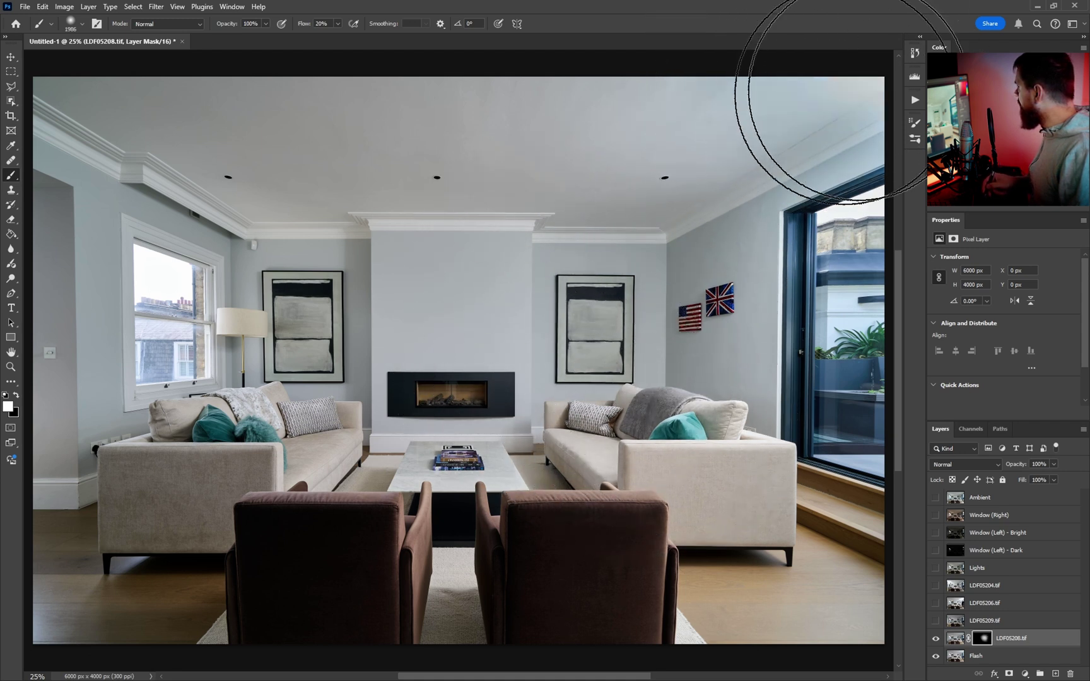
{"action": "mouse_move", "coordinate": [878, 82]}
{"action": "left_mouse_down"}
{"action": "mouse_move", "coordinate": [830, 150]}
{"action": "mouse_move", "coordinate": [842, 253]}
{"action": "mouse_move", "coordinate": [876, 320]}
{"action": "mouse_move", "coordinate": [866, 399]}
{"action": "mouse_move", "coordinate": [873, 433]}
{"action": "left_mouse_up"}
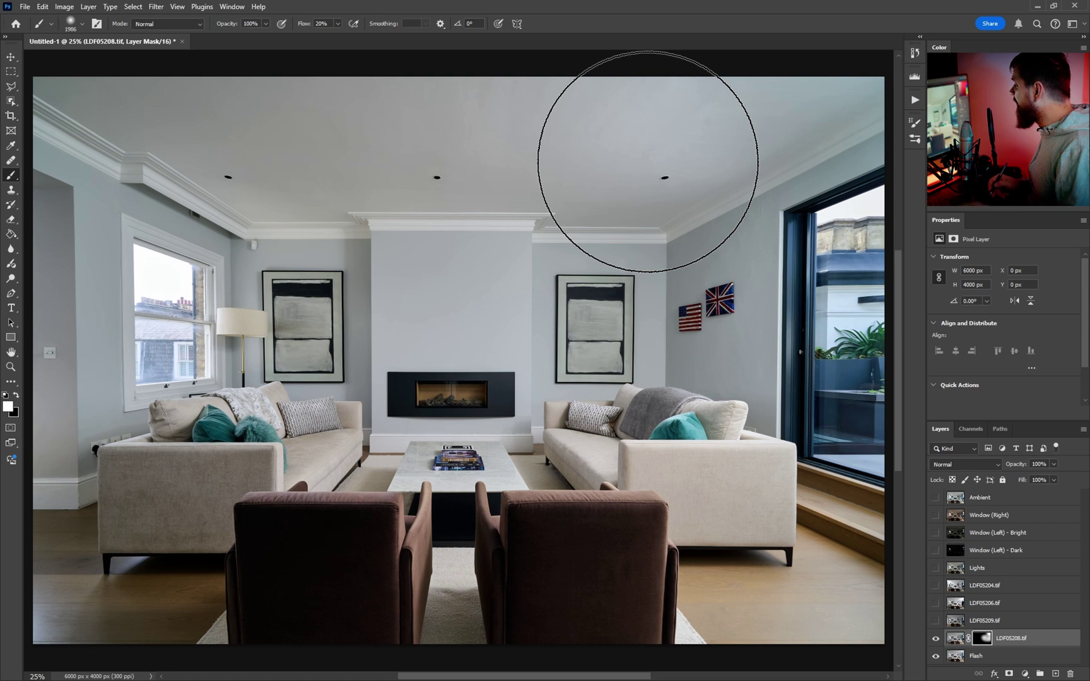
{"action": "mouse_move", "coordinate": [498, 256]}
{"action": "left_mouse_down"}
{"action": "mouse_move", "coordinate": [479, 404]}
{"action": "mouse_move", "coordinate": [507, 423]}
{"action": "left_mouse_up"}
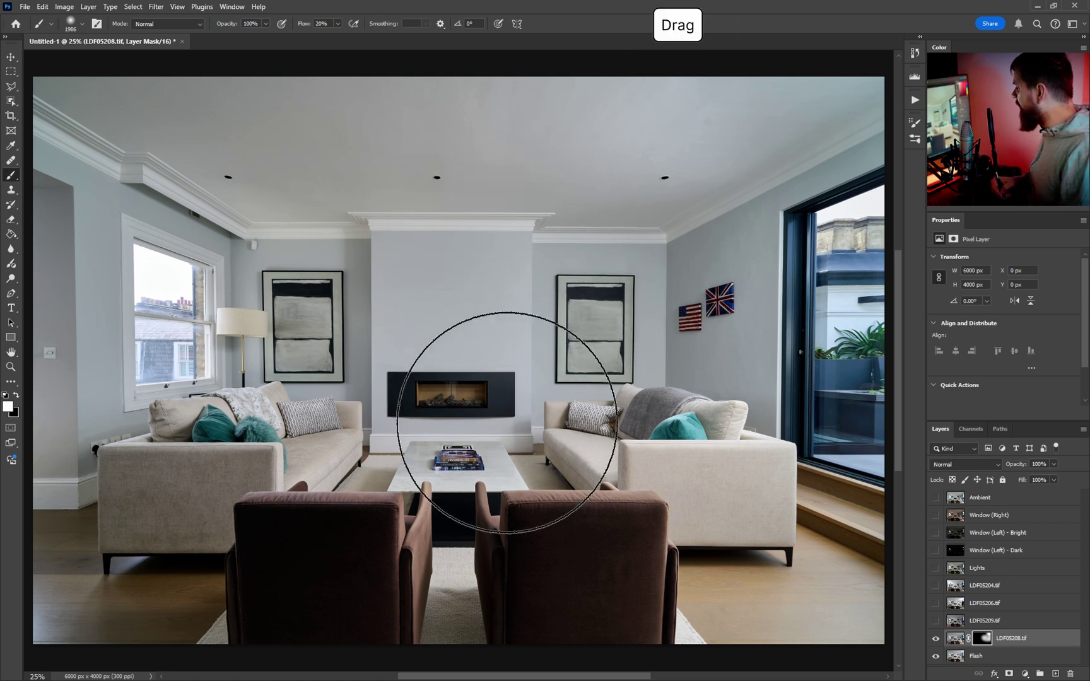
Step: Compare the room with the LDF05208.tif layer mask disabled and enabled
{"action": "left_click", "coordinate": [982, 639], "text": "shift"}
{"action": "left_click", "coordinate": [983, 638], "text": "shift"}
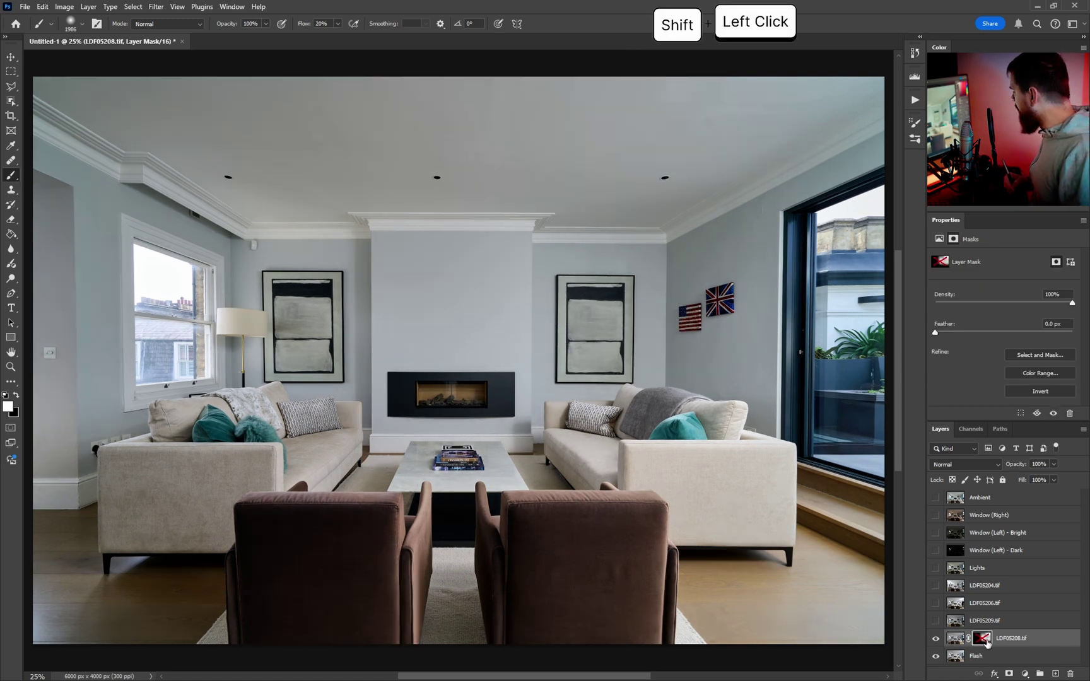
{"action": "left_click", "coordinate": [985, 639], "text": "shift"}
{"action": "left_click", "coordinate": [985, 639], "text": "shift"}
{"action": "left_click", "coordinate": [986, 639], "text": "shift"}
{"action": "left_click", "coordinate": [986, 639], "text": "shift"}
{"action": "left_click", "coordinate": [985, 639], "text": "shift"}
{"action": "left_click", "coordinate": [985, 639], "text": "shift"}
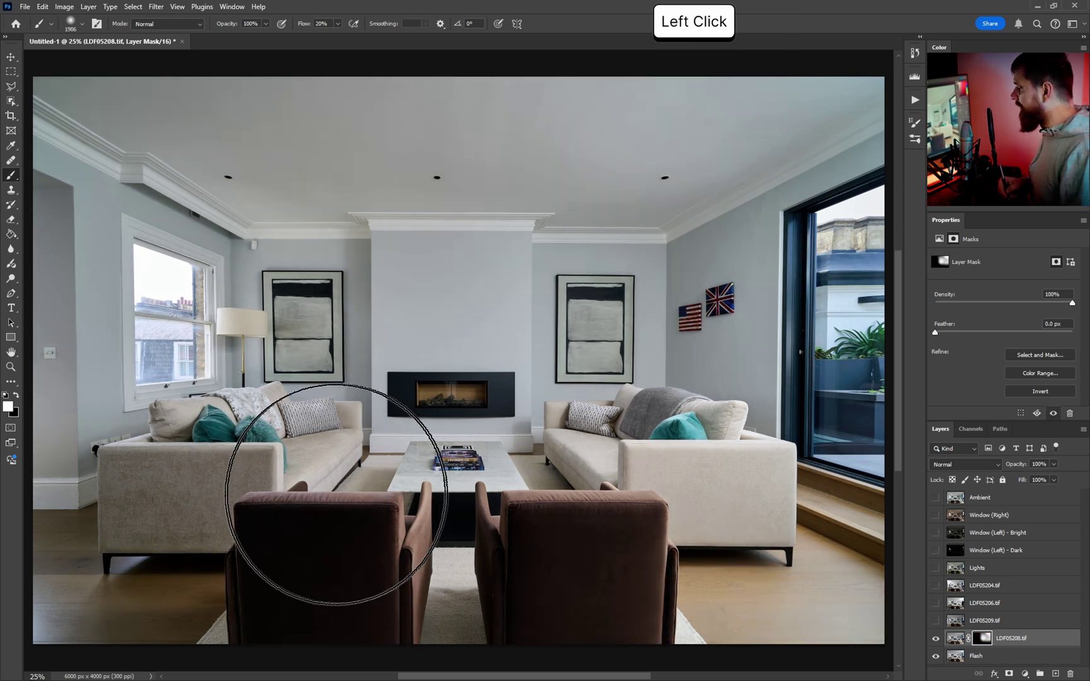
{"action": "left_click", "coordinate": [985, 640], "text": "shift"}
{"action": "left_click", "coordinate": [987, 640], "text": "shift"}
Step: Preview the LDF05209.tif layer, move it directly below Lights and leave it hidden
{"action": "left_click", "coordinate": [931, 621]}
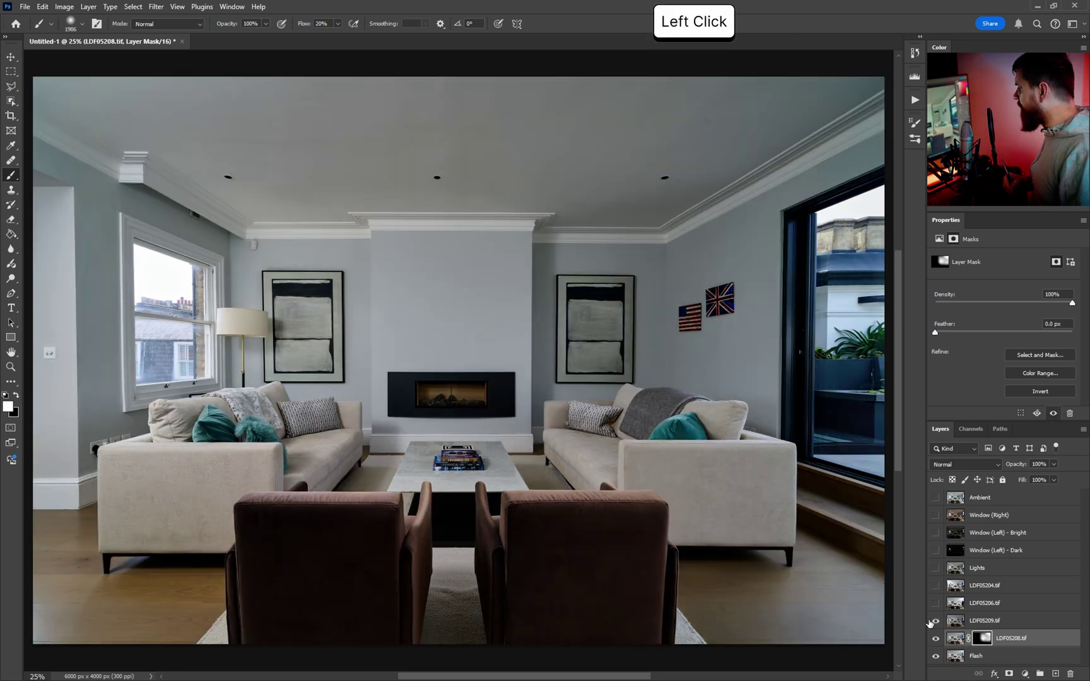
{"action": "left_click", "coordinate": [936, 621]}
{"action": "left_click_drag", "start_coordinate": [968, 623], "coordinate": [972, 572]}
{"action": "left_click", "coordinate": [936, 586]}
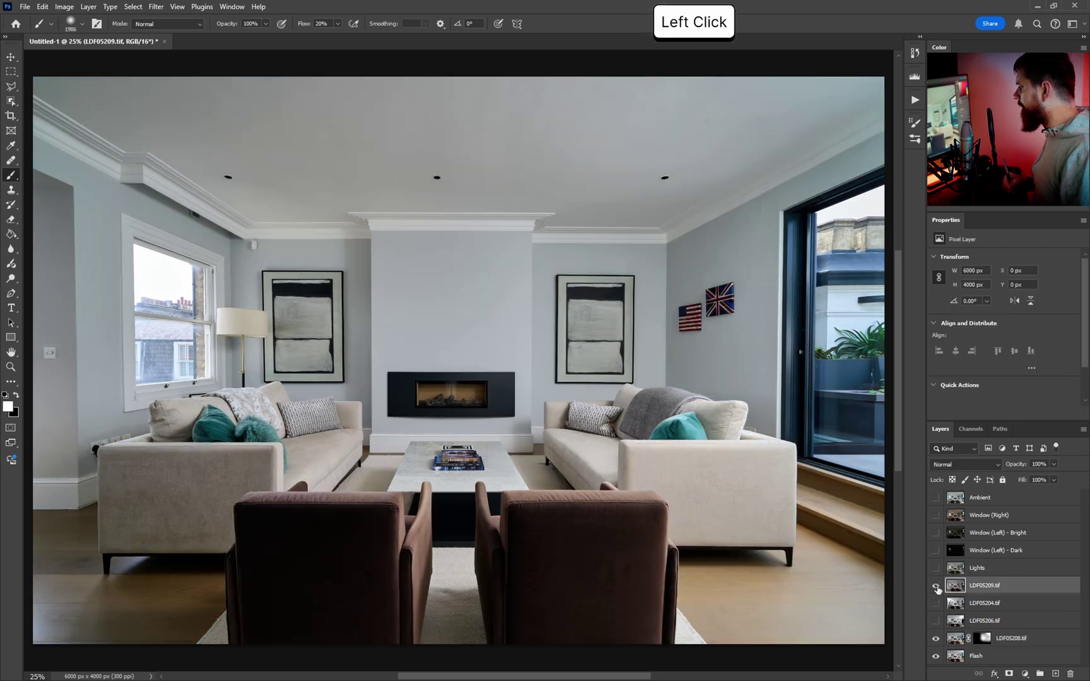
{"action": "left_click", "coordinate": [936, 586]}
Step: Show the LDF05206.tif layer, add a black mask and paint it in over the left picture and left sofa
{"action": "left_click", "coordinate": [936, 621]}
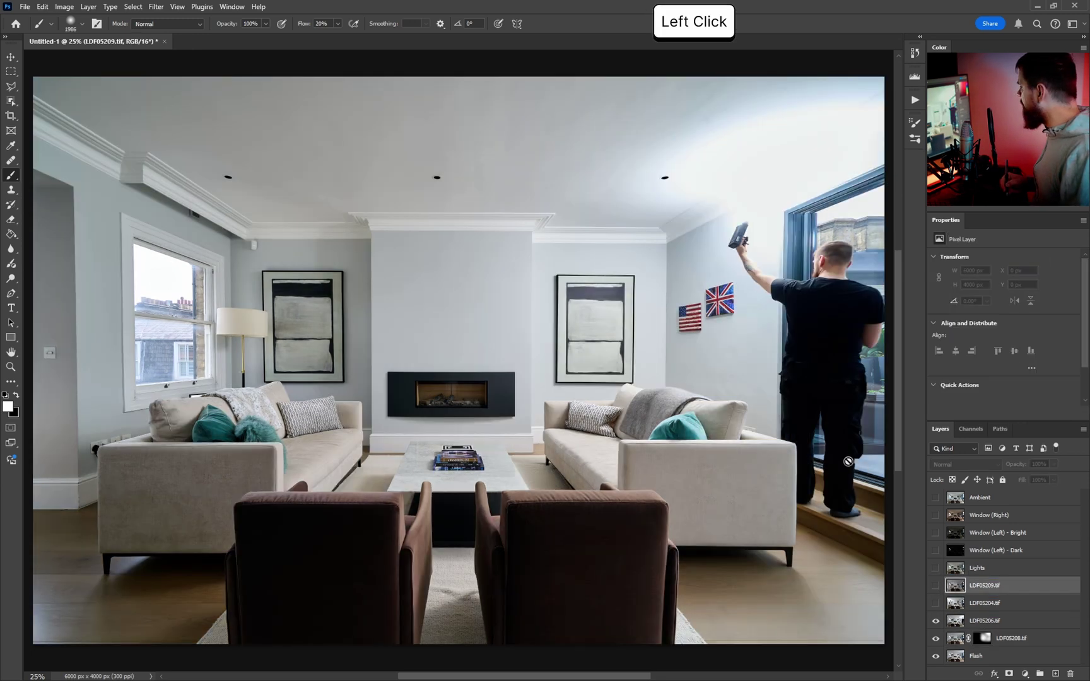
{"action": "left_click", "coordinate": [984, 620]}
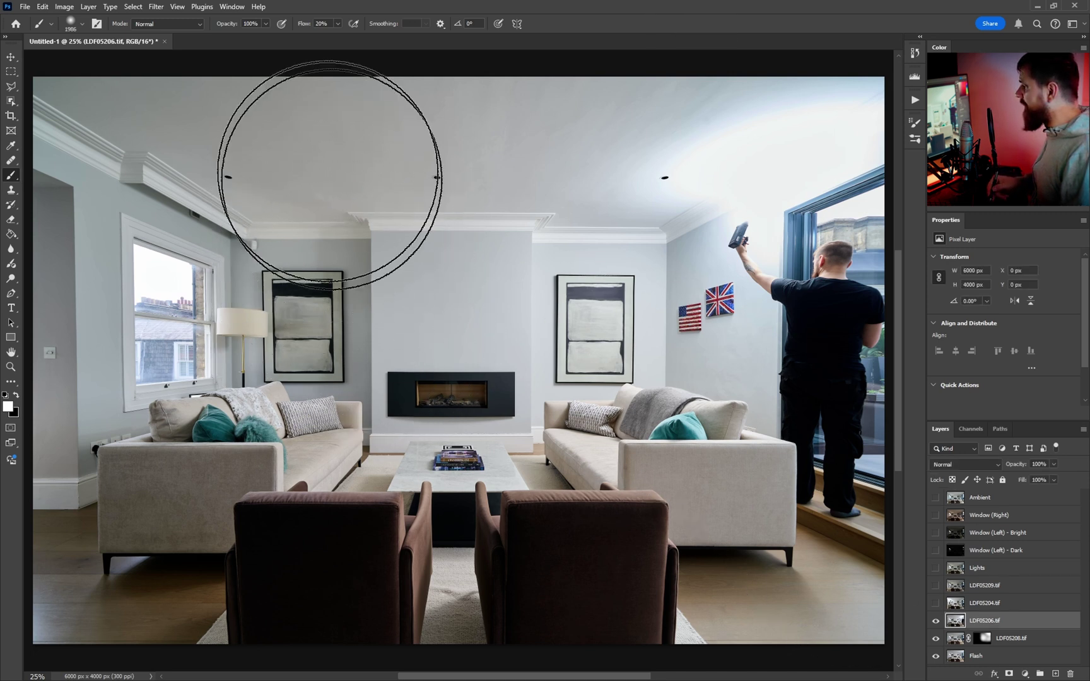
{"action": "left_click", "coordinate": [936, 621]}
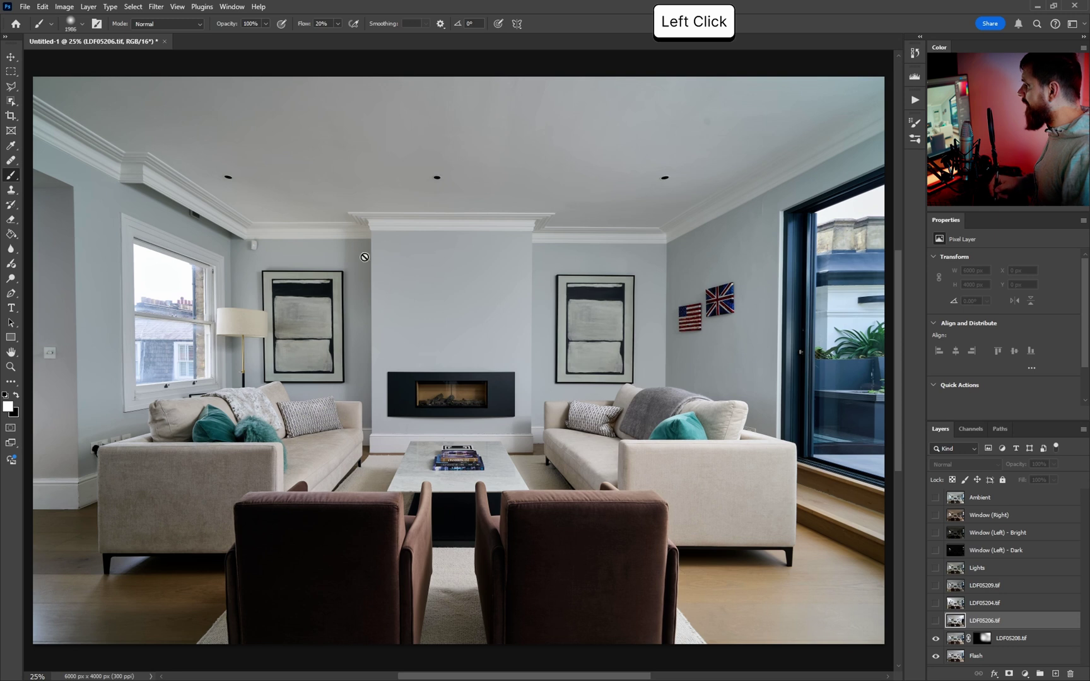
{"action": "left_click", "coordinate": [936, 621]}
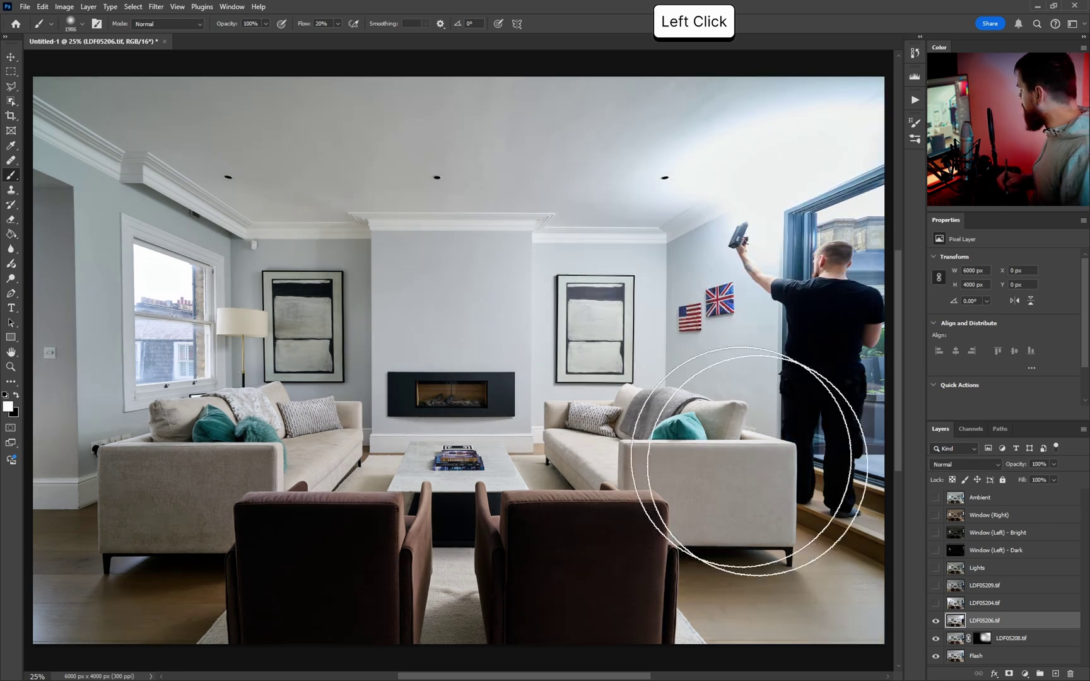
{"action": "left_click", "coordinate": [1007, 674], "text": "alt"}
{"action": "right_click", "coordinate": [378, 356], "text": "alt"}
{"action": "mouse_move", "coordinate": [360, 256]}
{"action": "left_mouse_down"}
{"action": "mouse_move", "coordinate": [348, 251]}
{"action": "mouse_move", "coordinate": [352, 365]}
{"action": "mouse_move", "coordinate": [308, 227]}
{"action": "mouse_move", "coordinate": [293, 215]}
{"action": "mouse_move", "coordinate": [346, 214]}
{"action": "mouse_move", "coordinate": [354, 177]}
{"action": "mouse_move", "coordinate": [381, 348]}
{"action": "mouse_move", "coordinate": [365, 409]}
{"action": "mouse_move", "coordinate": [316, 457]}
{"action": "mouse_move", "coordinate": [357, 443]}
{"action": "mouse_move", "coordinate": [328, 463]}
{"action": "left_mouse_up"}
Step: Refine the LDF05206.tif mask between the left sofa and coffee table with a 474 px brush, alternating black and white
{"action": "right_click", "coordinate": [365, 462], "text": "alt"}
{"action": "key", "text": "x"}
{"action": "left_click", "coordinate": [379, 481]}
{"action": "key", "text": "x"}
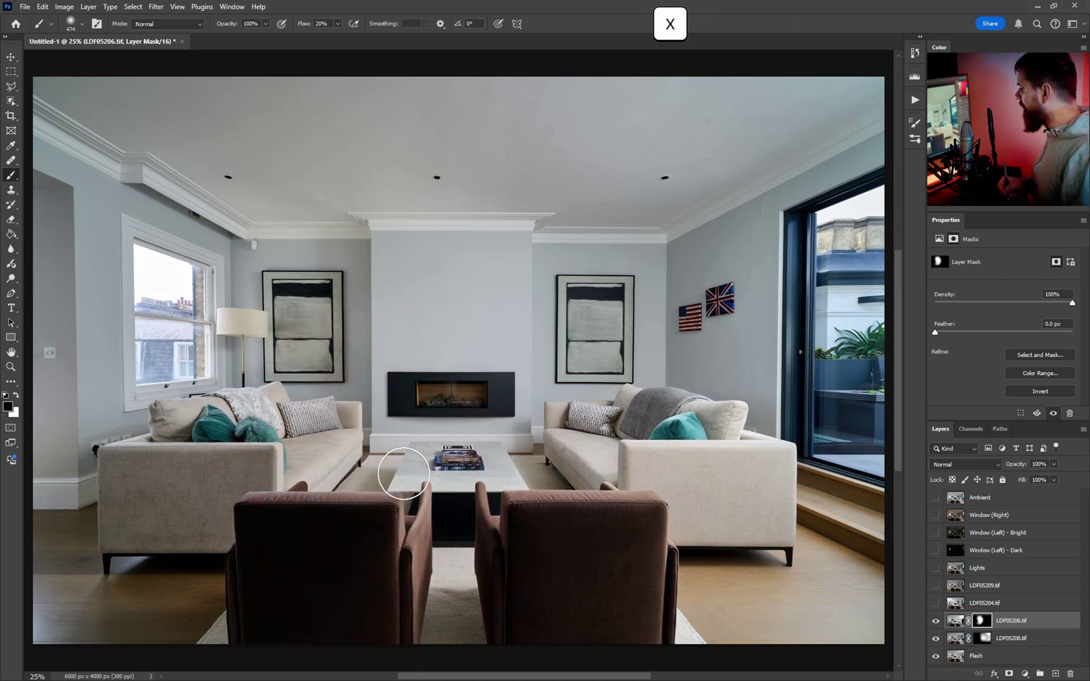
{"action": "mouse_move", "coordinate": [377, 463]}
{"action": "left_mouse_down"}
{"action": "mouse_move", "coordinate": [386, 478]}
{"action": "mouse_move", "coordinate": [370, 485]}
{"action": "left_mouse_up"}
{"action": "left_click", "coordinate": [370, 501]}
{"action": "key", "text": "x"}
Step: Show the LDF05204.tif layer, add a black mask and paint it in along the left edge of the fireplace wall
{"action": "left_click", "coordinate": [935, 603]}
{"action": "left_click", "coordinate": [980, 606]}
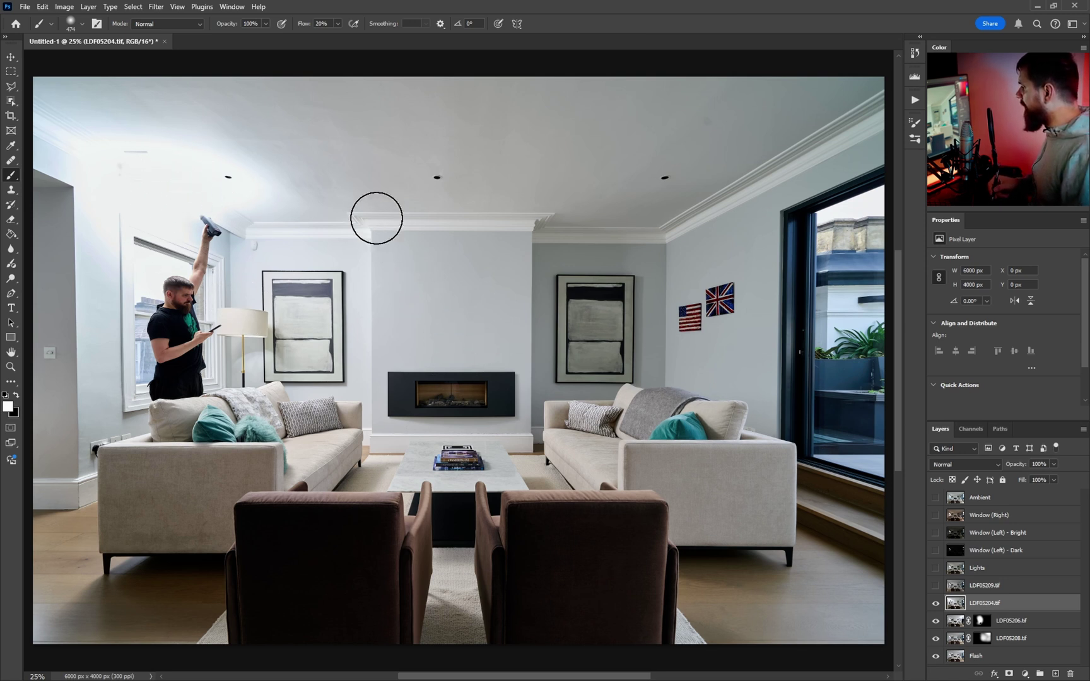
{"action": "left_click", "coordinate": [1009, 673], "text": "alt"}
{"action": "mouse_move", "coordinate": [364, 377]}
{"action": "left_mouse_down"}
{"action": "mouse_move", "coordinate": [404, 377]}
{"action": "mouse_move", "coordinate": [383, 233]}
{"action": "mouse_move", "coordinate": [369, 389]}
{"action": "left_mouse_up"}
{"action": "key", "text": "x"}
{"action": "key", "text": "x"}
{"action": "left_click", "coordinate": [376, 317]}
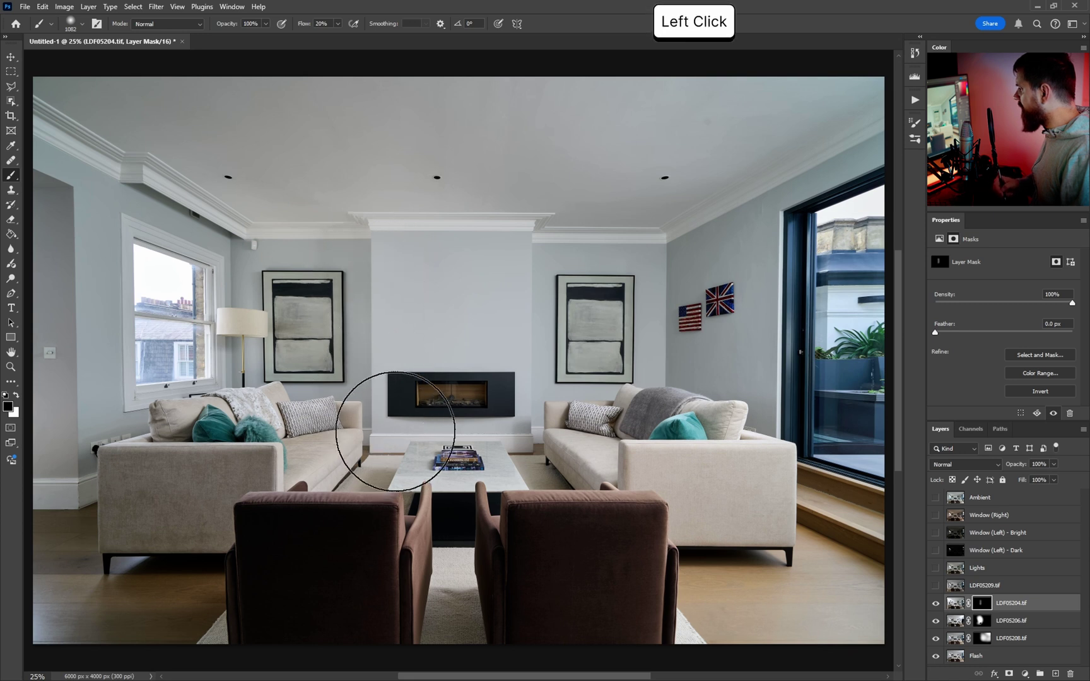
Step: Paint white on the LDF05204.tif mask over the right armchair and right sofa, and compare the layer hidden and shown
{"action": "key", "text": "x"}
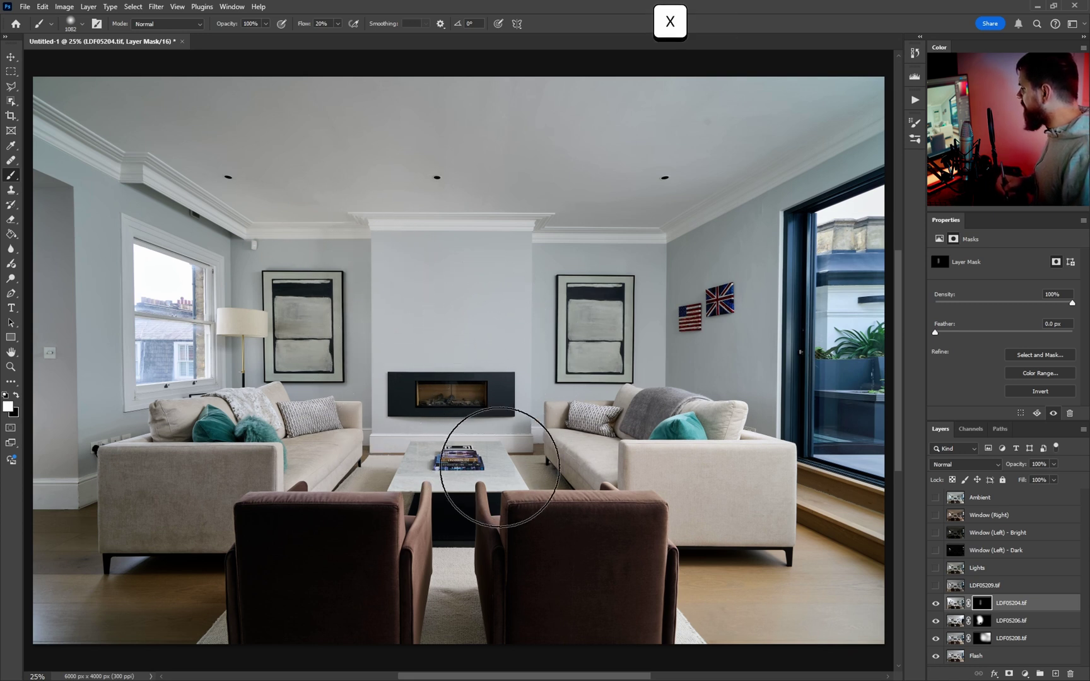
{"action": "left_click", "coordinate": [512, 492]}
{"action": "left_click_drag", "start_coordinate": [589, 436], "coordinate": [660, 431]}
{"action": "mouse_move", "coordinate": [594, 438]}
{"action": "left_mouse_down"}
{"action": "mouse_move", "coordinate": [689, 444]}
{"action": "mouse_move", "coordinate": [670, 496]}
{"action": "mouse_move", "coordinate": [691, 507]}
{"action": "left_mouse_up"}
{"action": "left_click_drag", "start_coordinate": [636, 436], "coordinate": [615, 426]}
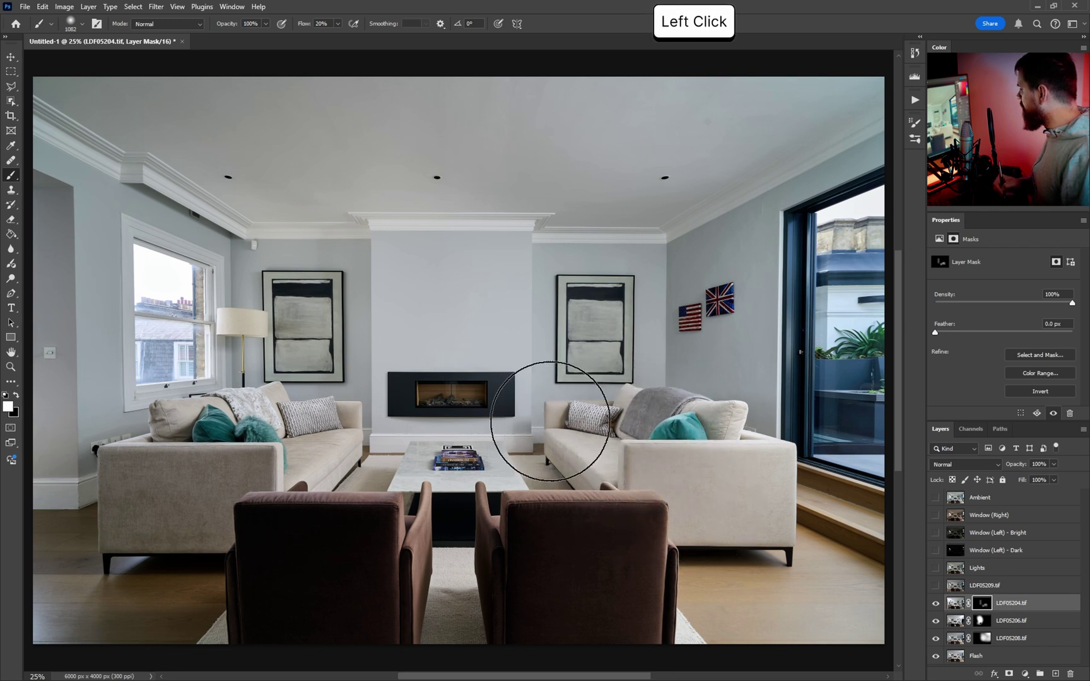
{"action": "left_click", "coordinate": [937, 603]}
{"action": "left_click", "coordinate": [937, 604]}
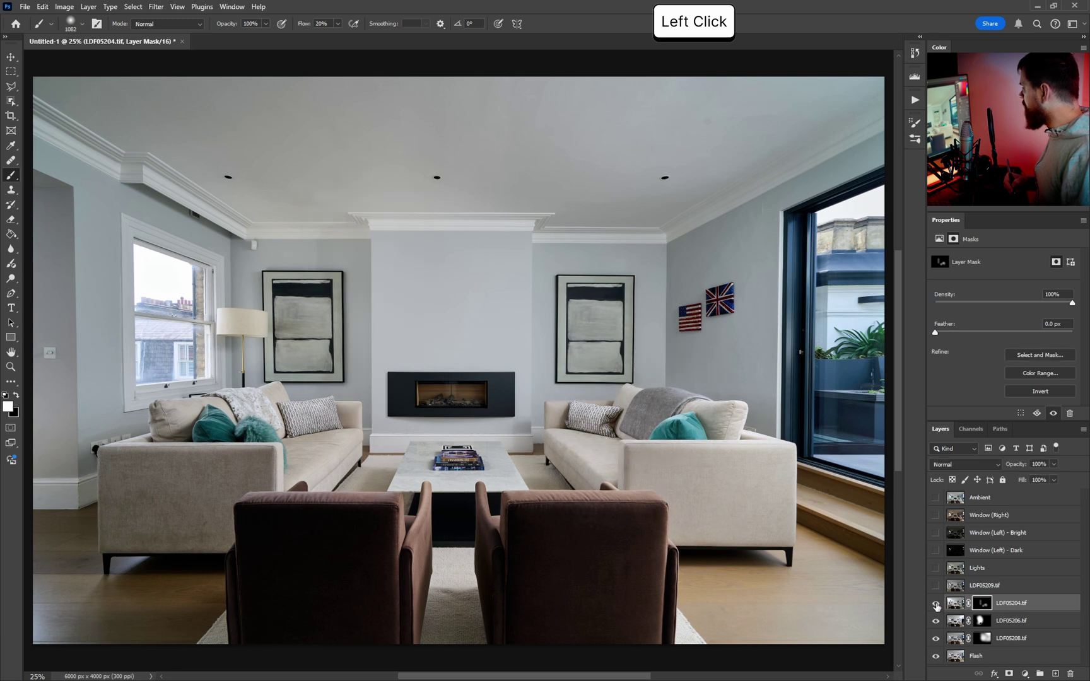
Step: Paint black on the LDF05204.tif mask over the right sofa's seat and cushions, and compare the layer hidden and shown
{"action": "key", "text": "x"}
{"action": "left_click_drag", "start_coordinate": [641, 448], "coordinate": [624, 453]}
{"action": "mouse_move", "coordinate": [621, 453]}
{"action": "left_mouse_down"}
{"action": "mouse_move", "coordinate": [596, 450]}
{"action": "mouse_move", "coordinate": [613, 444]}
{"action": "left_mouse_up"}
{"action": "mouse_move", "coordinate": [616, 443]}
{"action": "left_mouse_down"}
{"action": "mouse_move", "coordinate": [641, 434]}
{"action": "mouse_move", "coordinate": [591, 440]}
{"action": "mouse_move", "coordinate": [629, 466]}
{"action": "mouse_move", "coordinate": [596, 450]}
{"action": "mouse_move", "coordinate": [661, 452]}
{"action": "mouse_move", "coordinate": [654, 429]}
{"action": "left_mouse_up"}
{"action": "left_click", "coordinate": [937, 603]}
{"action": "left_click", "coordinate": [937, 604]}
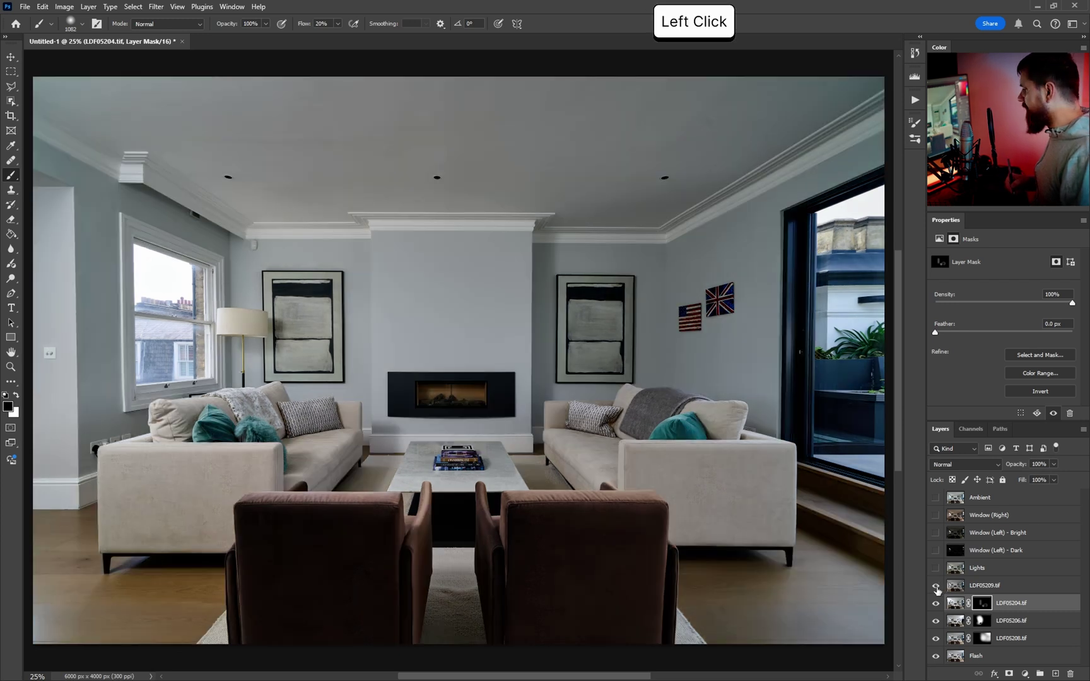
Step: Show the LDF05209.tif layer, add a black mask and paint it in down the left wall with a 1570 px brush
{"action": "left_click", "coordinate": [936, 586]}
{"action": "left_click", "coordinate": [936, 586]}
{"action": "left_click", "coordinate": [984, 585]}
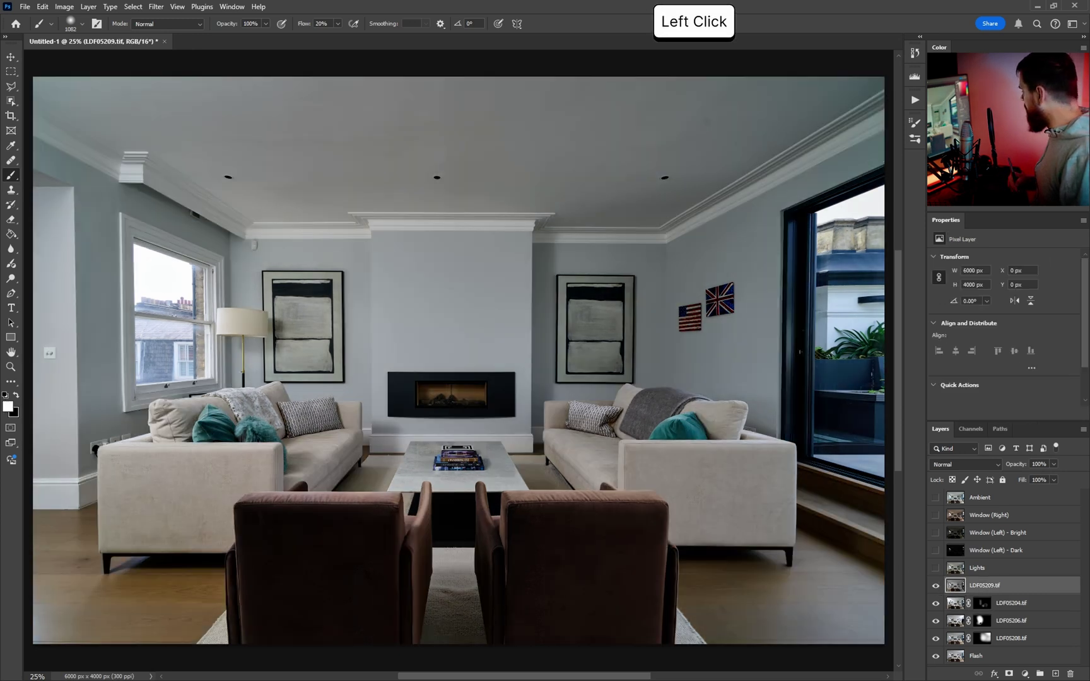
{"action": "left_click", "coordinate": [1009, 674], "text": "alt"}
{"action": "right_click", "coordinate": [93, 260], "text": "alt"}
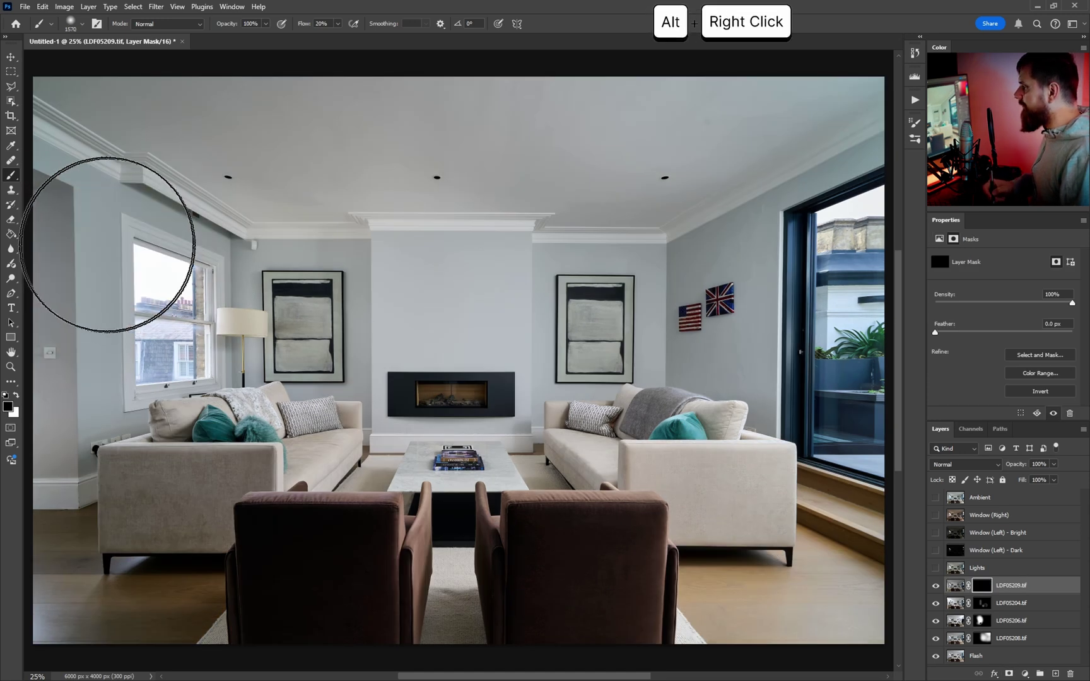
{"action": "key", "text": "x"}
{"action": "mouse_move", "coordinate": [75, 215]}
{"action": "left_mouse_down"}
{"action": "mouse_move", "coordinate": [26, 435]}
{"action": "mouse_move", "coordinate": [32, 521]}
{"action": "left_mouse_up"}
Step: Paint black on the LDF05209.tif mask down the far-left wall to tone the reveal back
{"action": "key", "text": "x"}
{"action": "left_click_drag", "start_coordinate": [67, 191], "coordinate": [62, 322]}
{"action": "left_click_drag", "start_coordinate": [60, 370], "coordinate": [55, 470]}
{"action": "left_click_drag", "start_coordinate": [47, 181], "coordinate": [54, 455]}
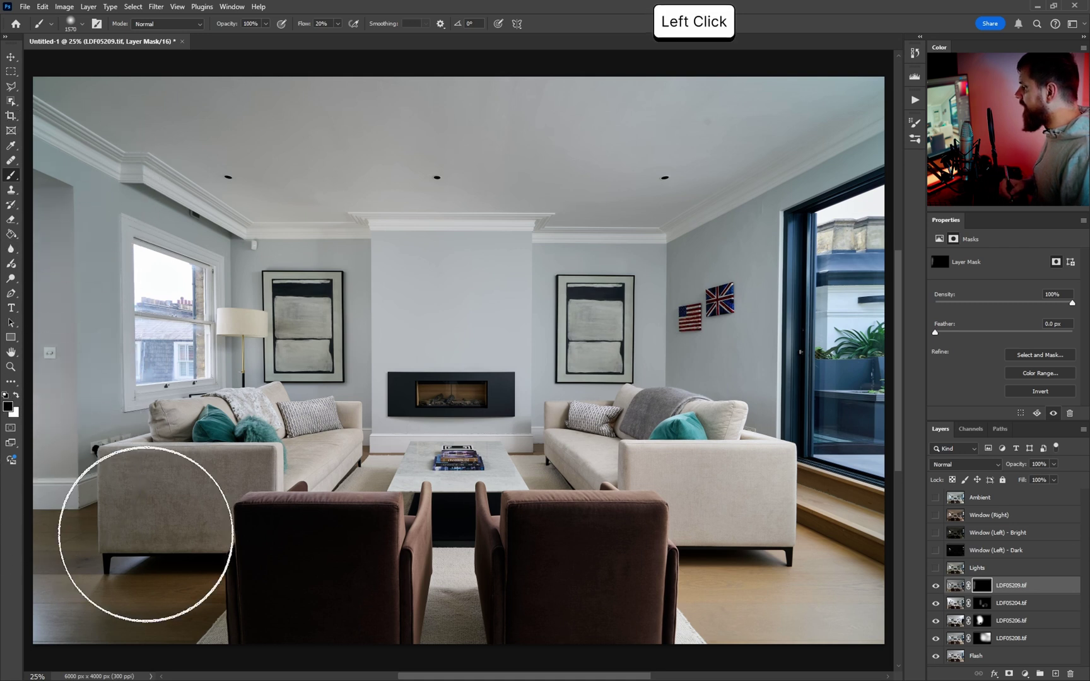
Step: Paint the LDF05209.tif mask white along the floor in front of the left sofa, and black back over the sofa
{"action": "key", "text": "x"}
{"action": "mouse_move", "coordinate": [91, 596]}
{"action": "left_mouse_down"}
{"action": "mouse_move", "coordinate": [182, 607]}
{"action": "mouse_move", "coordinate": [137, 496]}
{"action": "mouse_move", "coordinate": [183, 502]}
{"action": "mouse_move", "coordinate": [239, 596]}
{"action": "left_mouse_up"}
{"action": "key", "text": "x"}
{"action": "mouse_move", "coordinate": [223, 499]}
{"action": "left_mouse_down"}
{"action": "mouse_move", "coordinate": [148, 502]}
{"action": "mouse_move", "coordinate": [249, 506]}
{"action": "mouse_move", "coordinate": [208, 511]}
{"action": "mouse_move", "coordinate": [263, 518]}
{"action": "mouse_move", "coordinate": [244, 524]}
{"action": "mouse_move", "coordinate": [284, 536]}
{"action": "mouse_move", "coordinate": [205, 540]}
{"action": "mouse_move", "coordinate": [233, 510]}
{"action": "mouse_move", "coordinate": [176, 515]}
{"action": "left_mouse_up"}
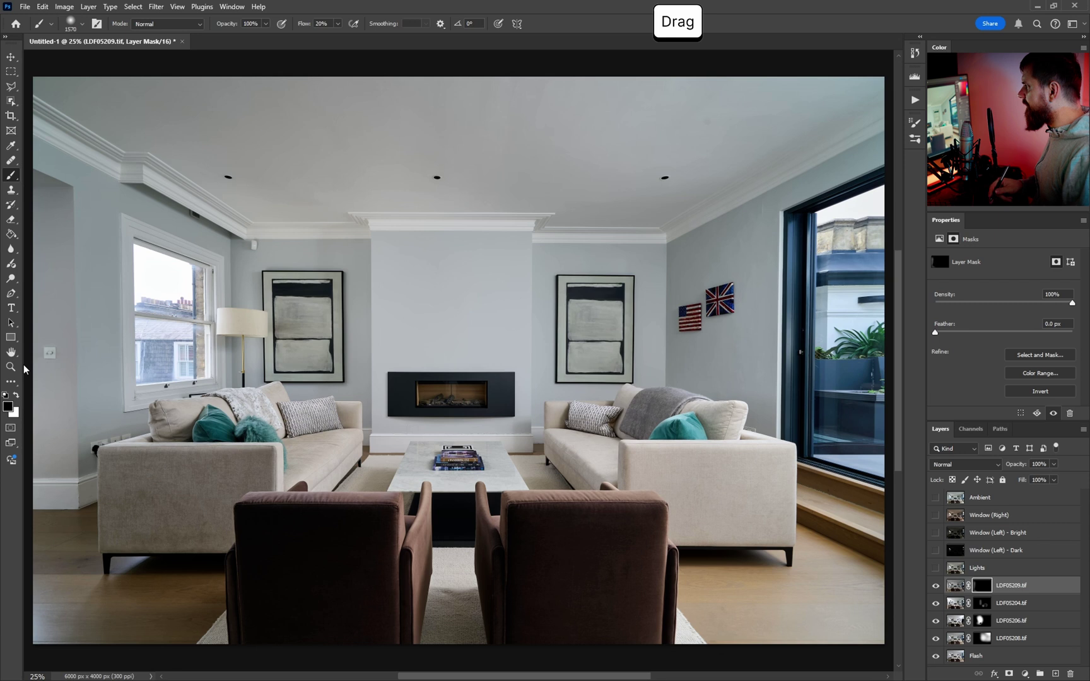
Step: Group the LDF05209.tif layer down to the bottom Flash layer and name the group Flash
{"action": "left_click", "coordinate": [1001, 660], "text": "shift"}
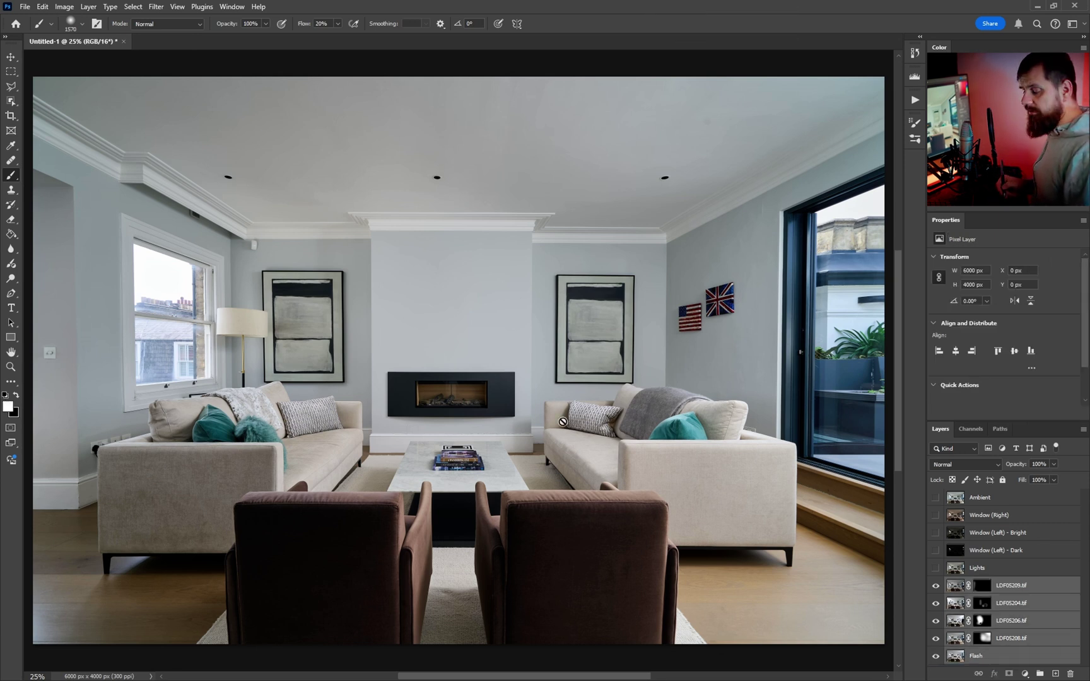
{"action": "key", "text": "ctrl+g"}
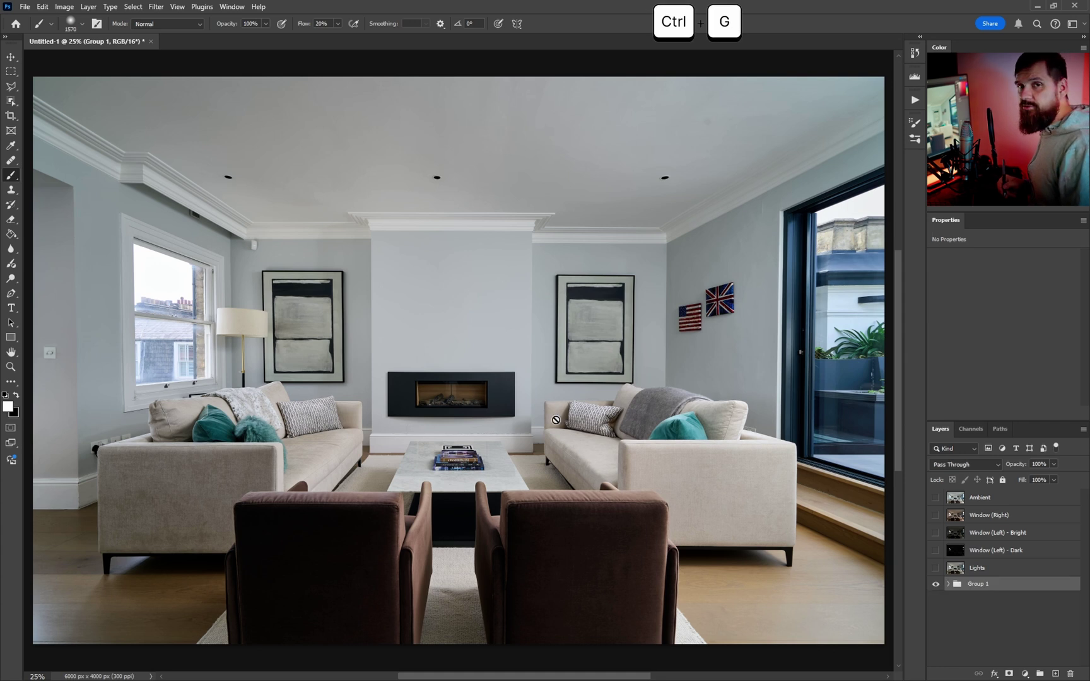
{"action": "left_click", "coordinate": [979, 586]}
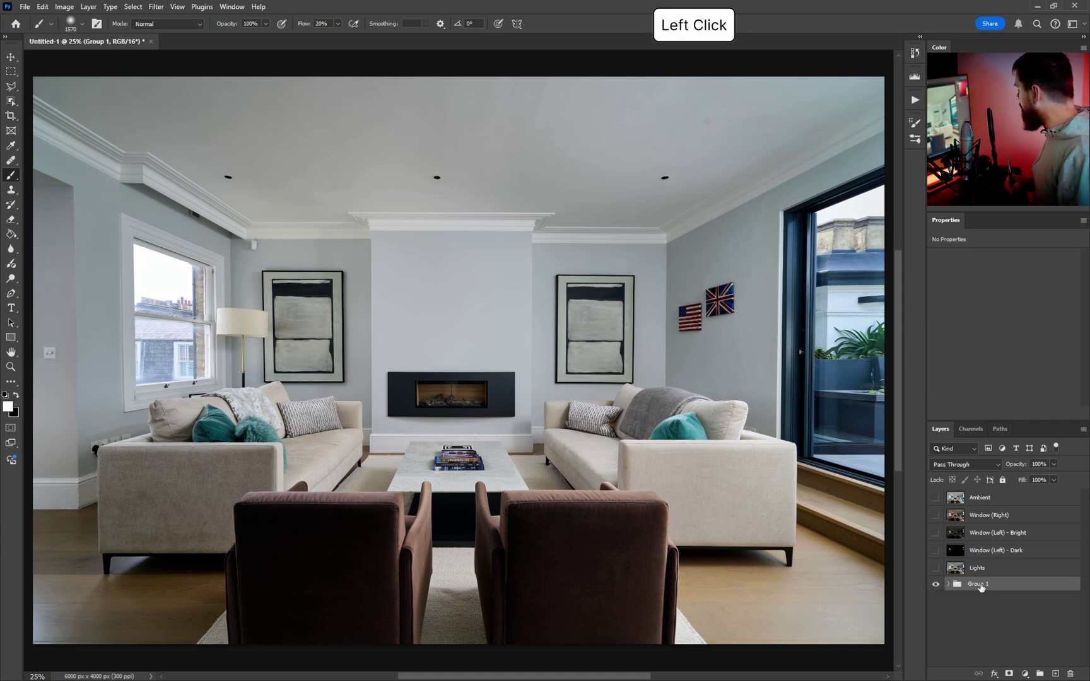
{"action": "type", "text": "Flash"}
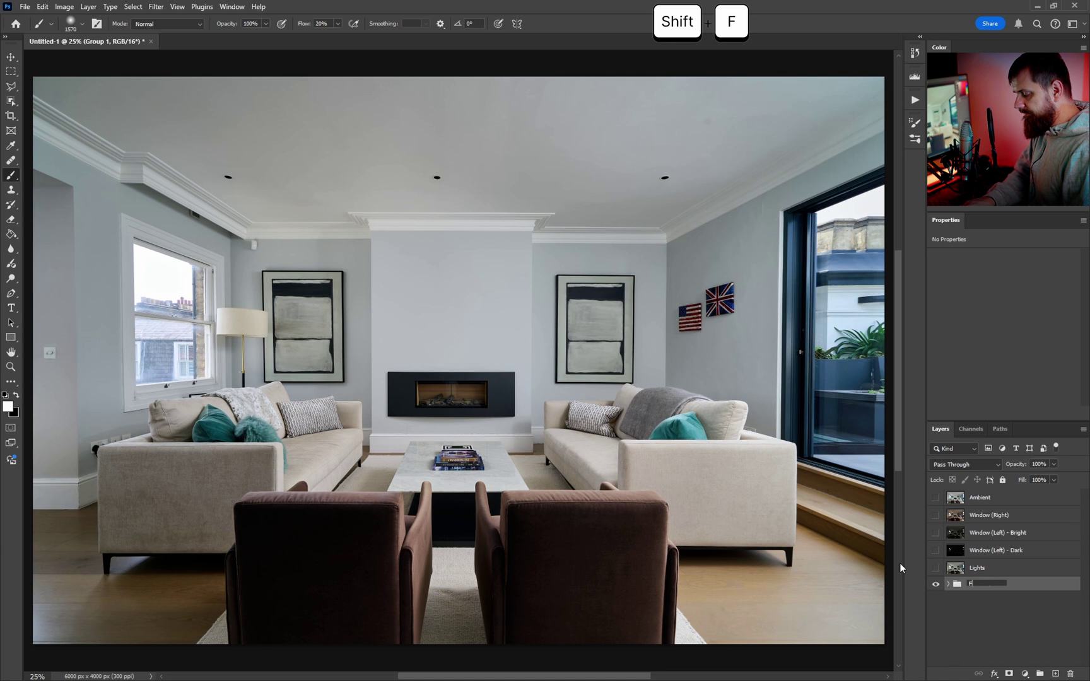
{"action": "key", "text": "Return"}
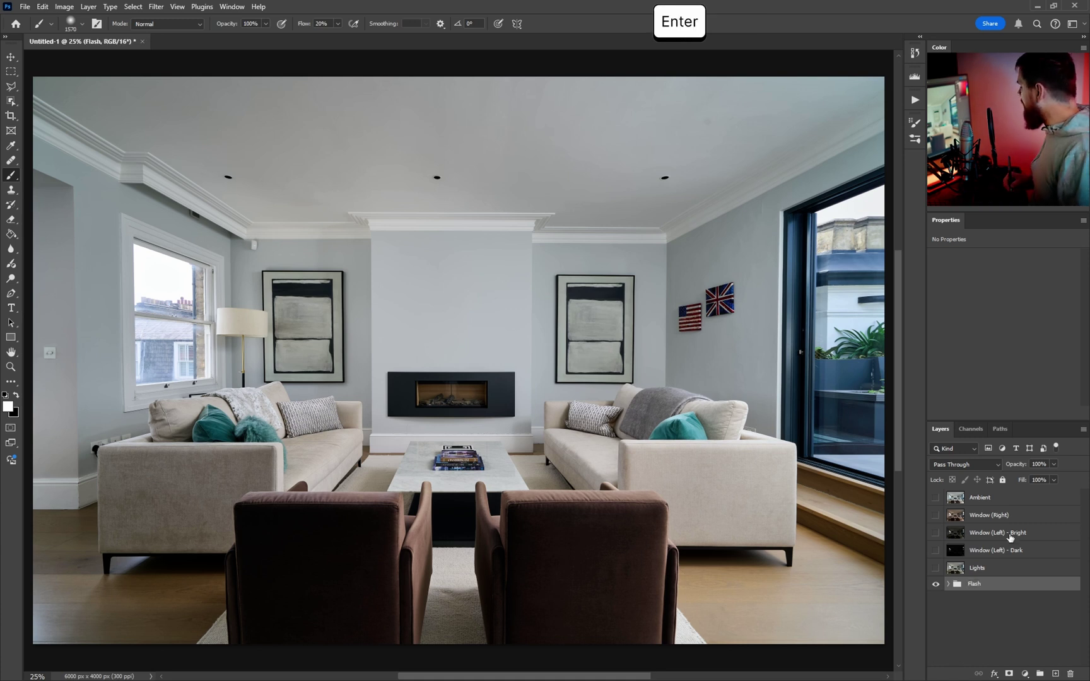
Step: Review the masked layers inside the Flash group and inspect the blend around the left lamp and picture, leaving the group collapsed
{"action": "left_click", "coordinate": [949, 584]}
{"action": "left_click_drag", "start_coordinate": [1084, 542], "coordinate": [957, 598]}
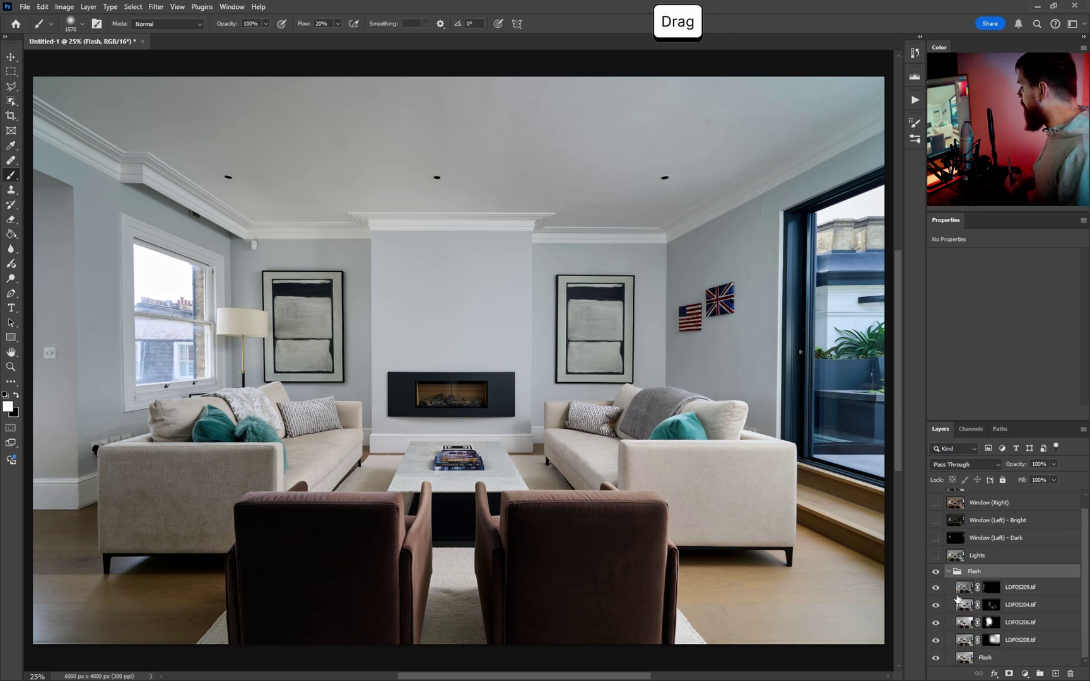
{"action": "left_click", "coordinate": [950, 572]}
{"action": "left_click", "coordinate": [948, 584]}
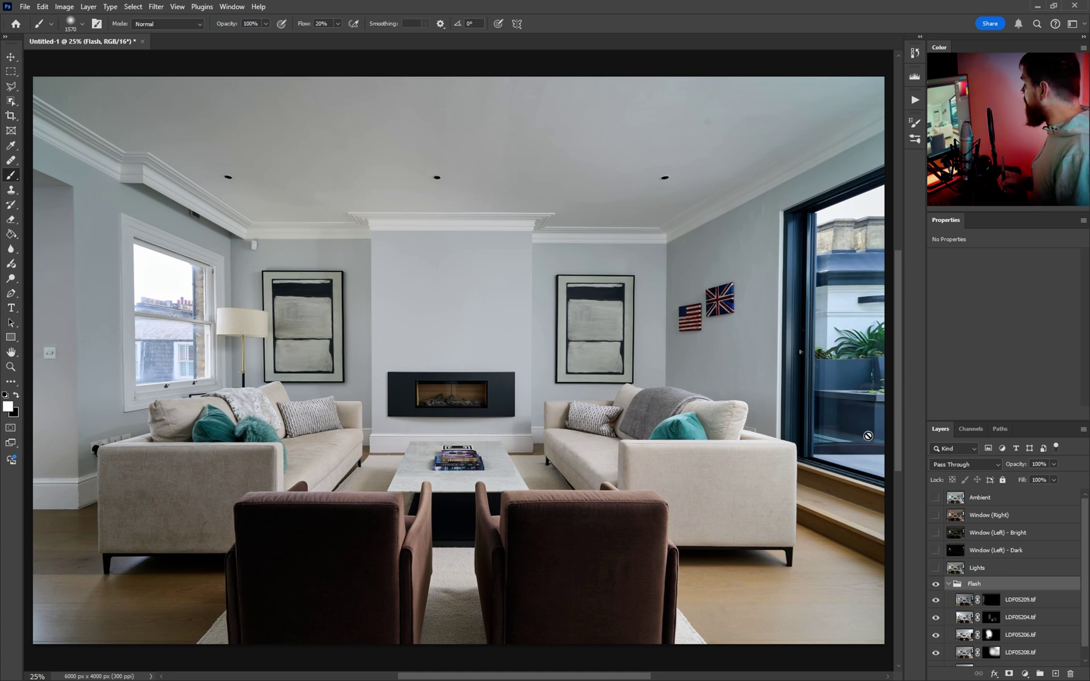
{"action": "mouse_move", "coordinate": [276, 328]}
{"action": "left_mouse_down"}
{"action": "mouse_move", "coordinate": [312, 342]}
{"action": "mouse_move", "coordinate": [523, 275]}
{"action": "left_mouse_up"}
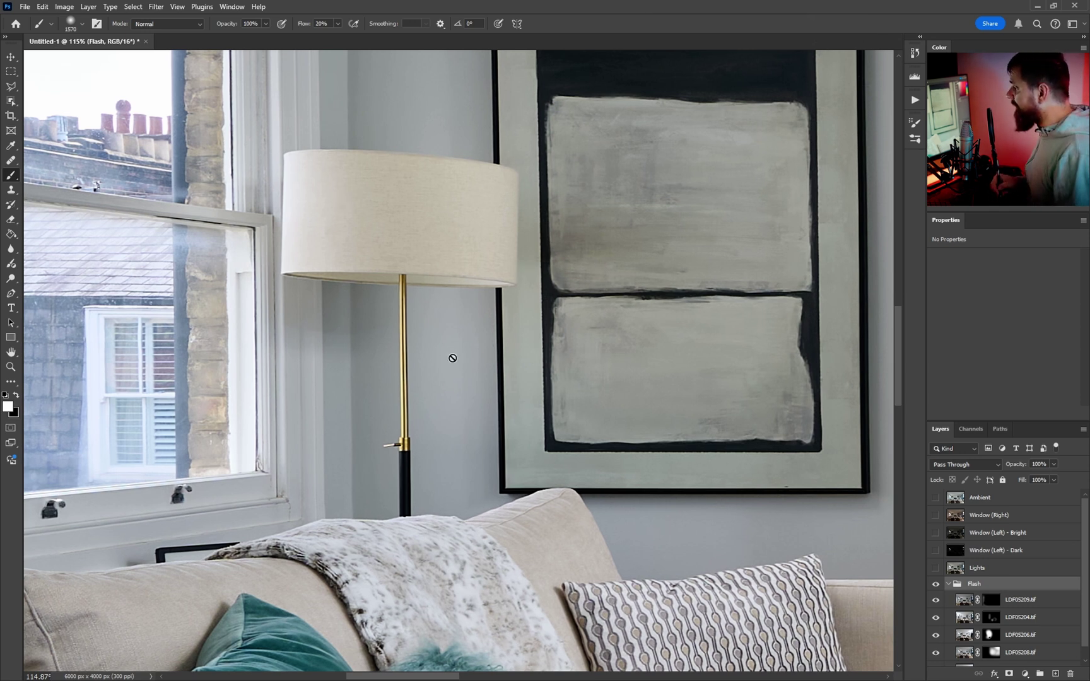
{"action": "key", "text": "ctrl+space"}
{"action": "left_click_drag", "start_coordinate": [528, 321], "coordinate": [464, 365]}
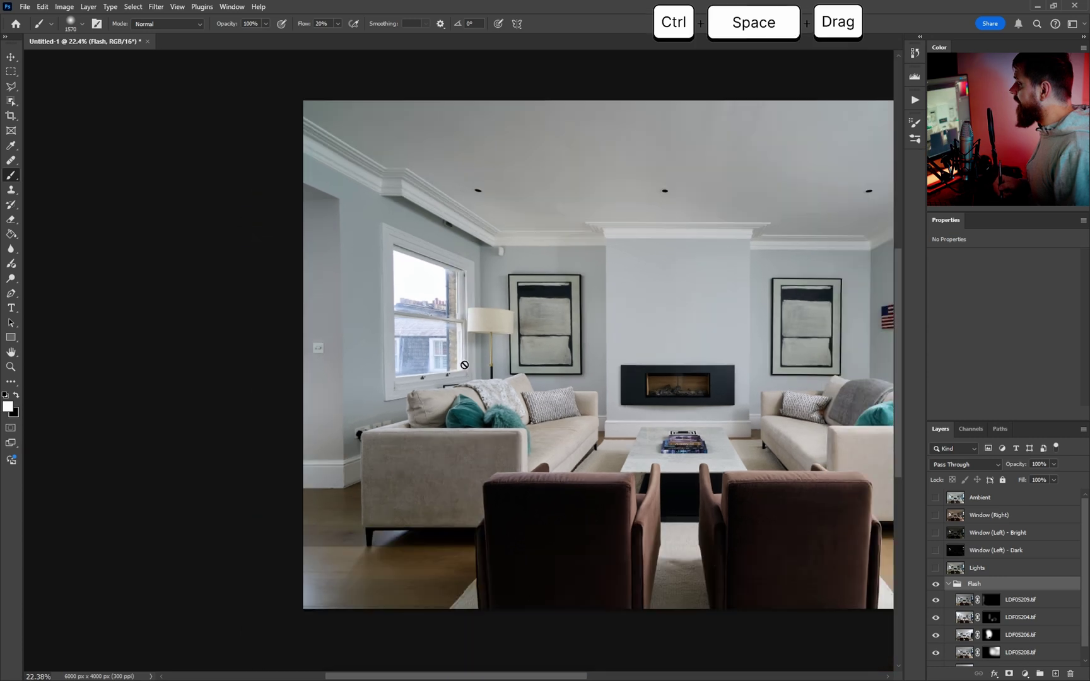
{"action": "key", "text": "space"}
{"action": "mouse_move", "coordinate": [669, 298]}
{"action": "left_mouse_down"}
{"action": "mouse_move", "coordinate": [649, 316]}
{"action": "mouse_move", "coordinate": [518, 318]}
{"action": "mouse_move", "coordinate": [508, 352]}
{"action": "left_mouse_up"}
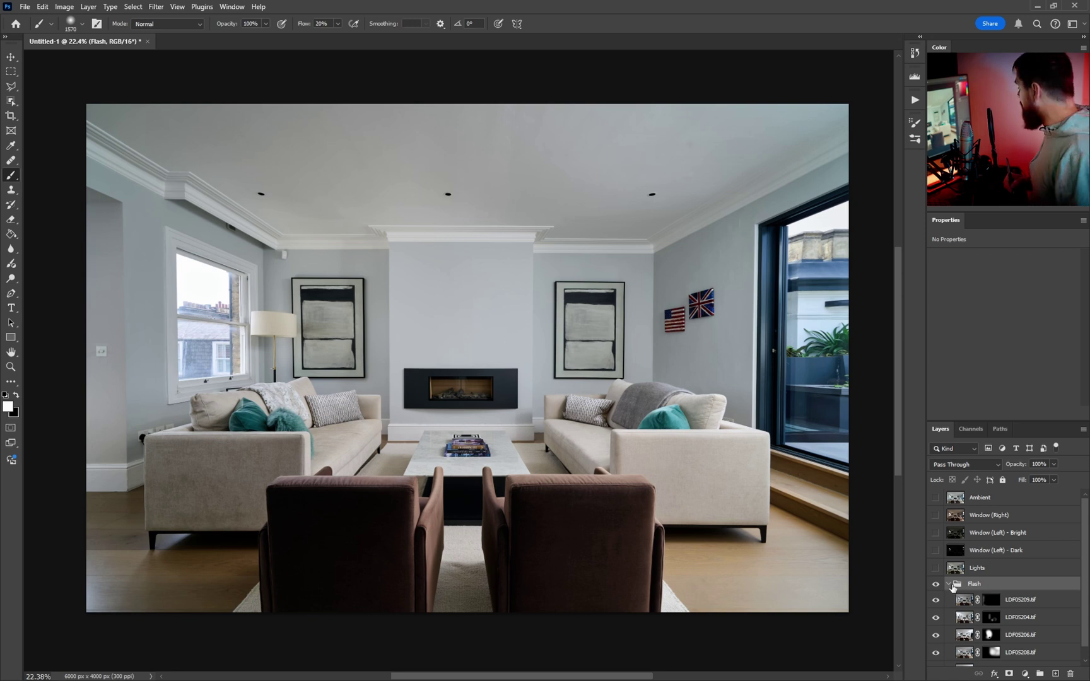
{"action": "left_click", "coordinate": [948, 584]}
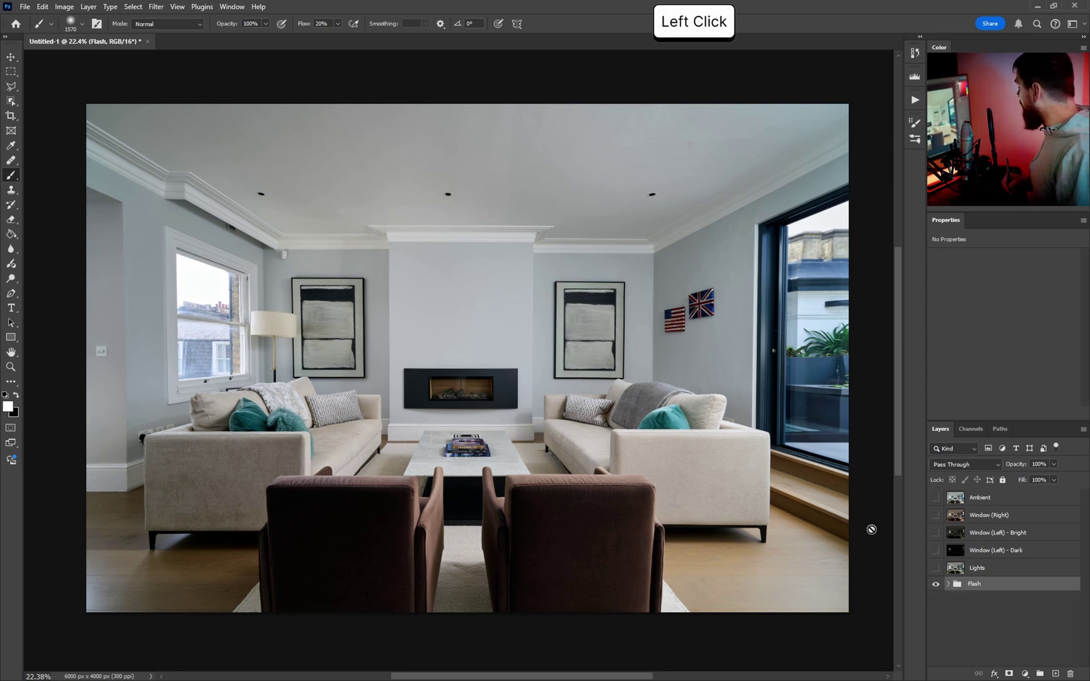
Step: Add a Hue/Saturation adjustment layer with default settings above the Flash group
{"action": "key", "text": "v"}
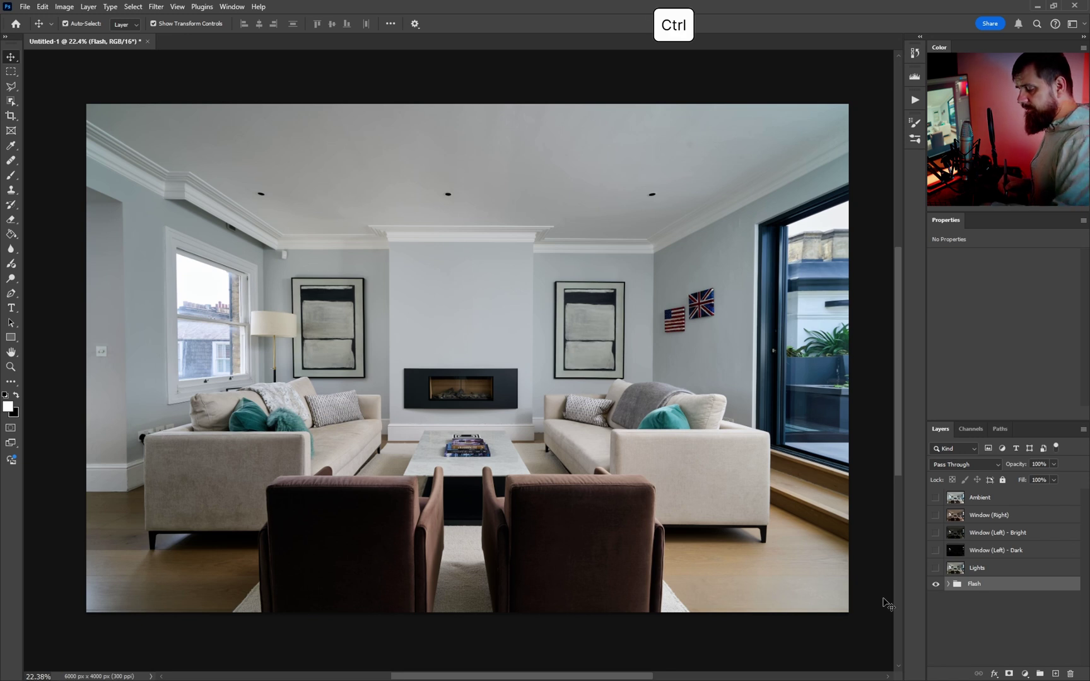
{"action": "key", "text": "ctrl+u"}
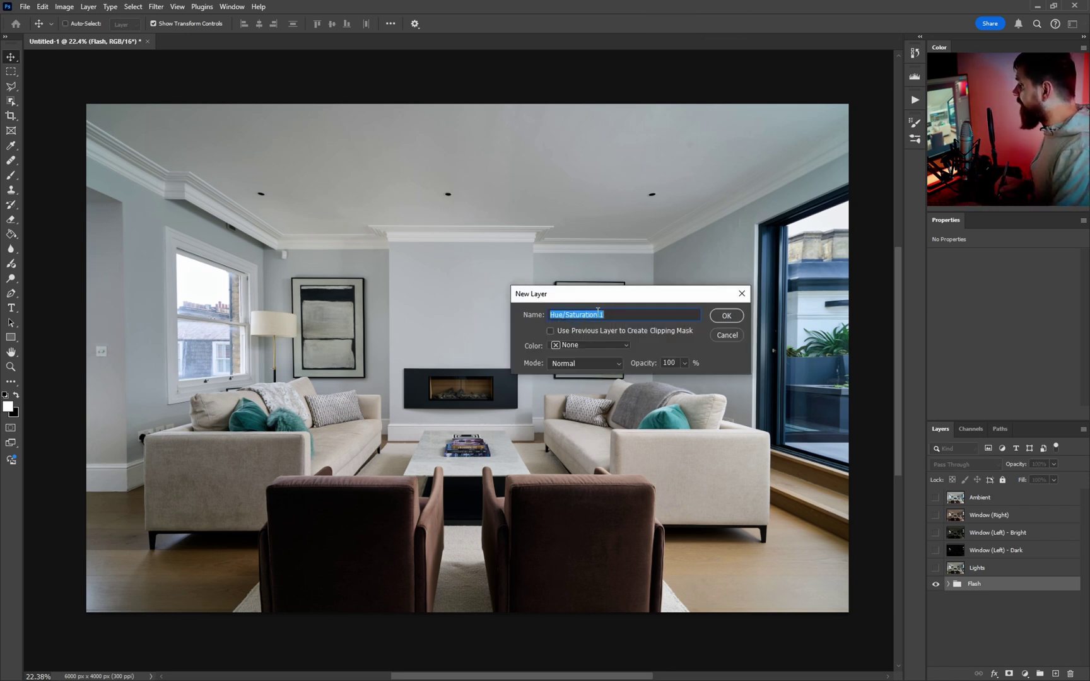
{"action": "key", "text": "Return"}
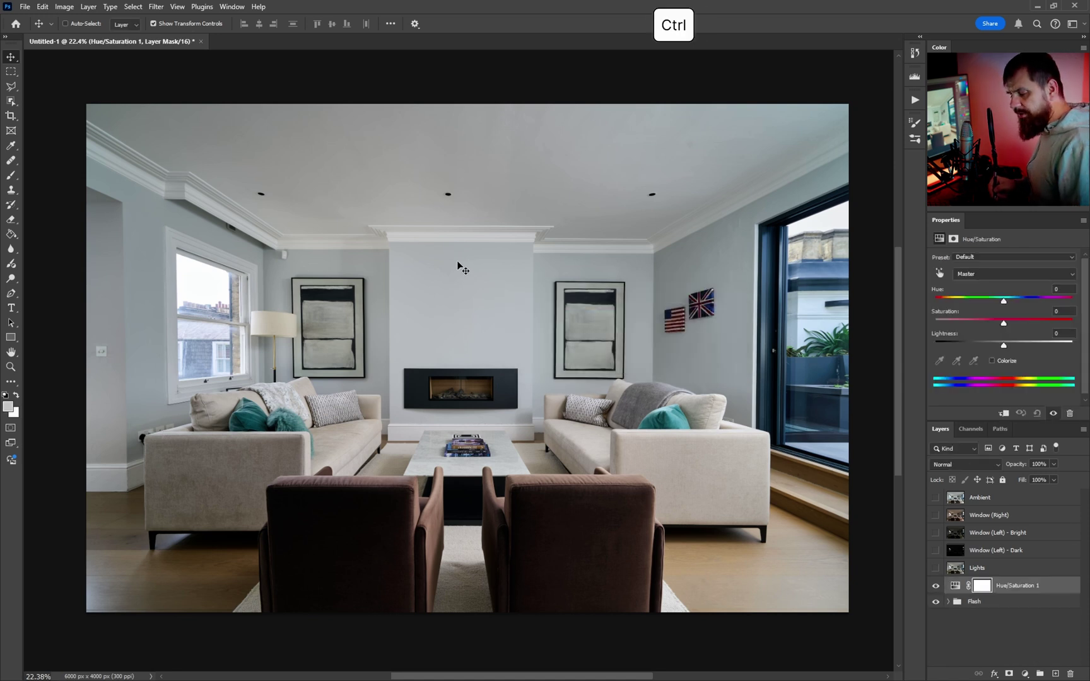
Step: Start Color Range on the Hue/Saturation mask, set the selection preview to None and sample the ceiling's right part
{"action": "key", "text": "ctrl+shift+r"}
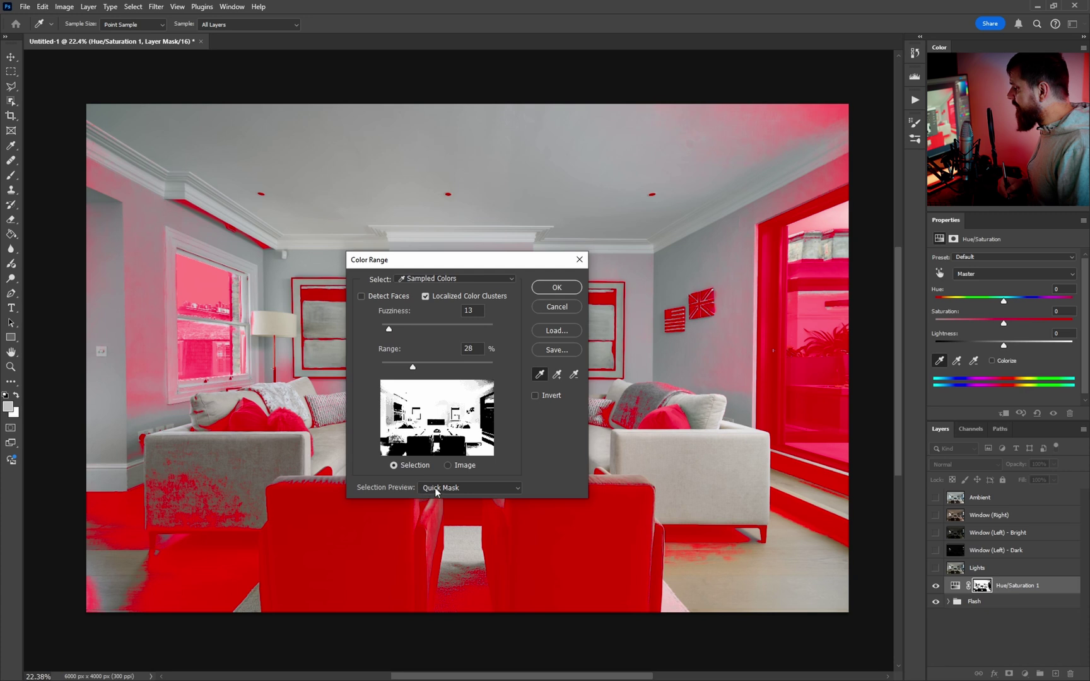
{"action": "left_click", "coordinate": [470, 485]}
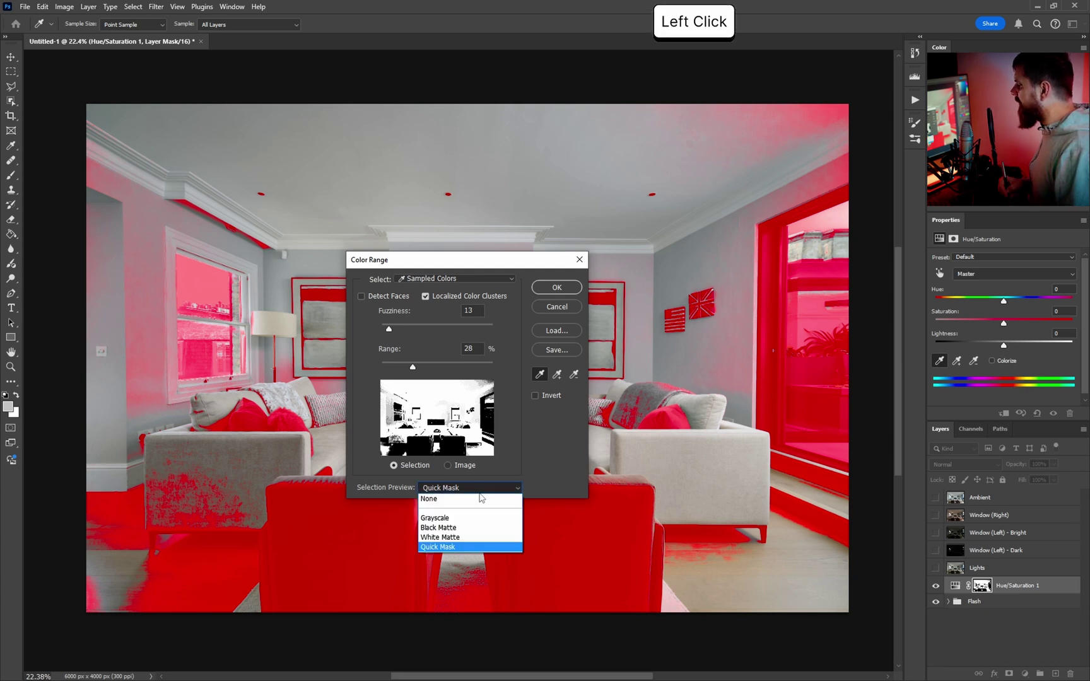
{"action": "left_click", "coordinate": [475, 500]}
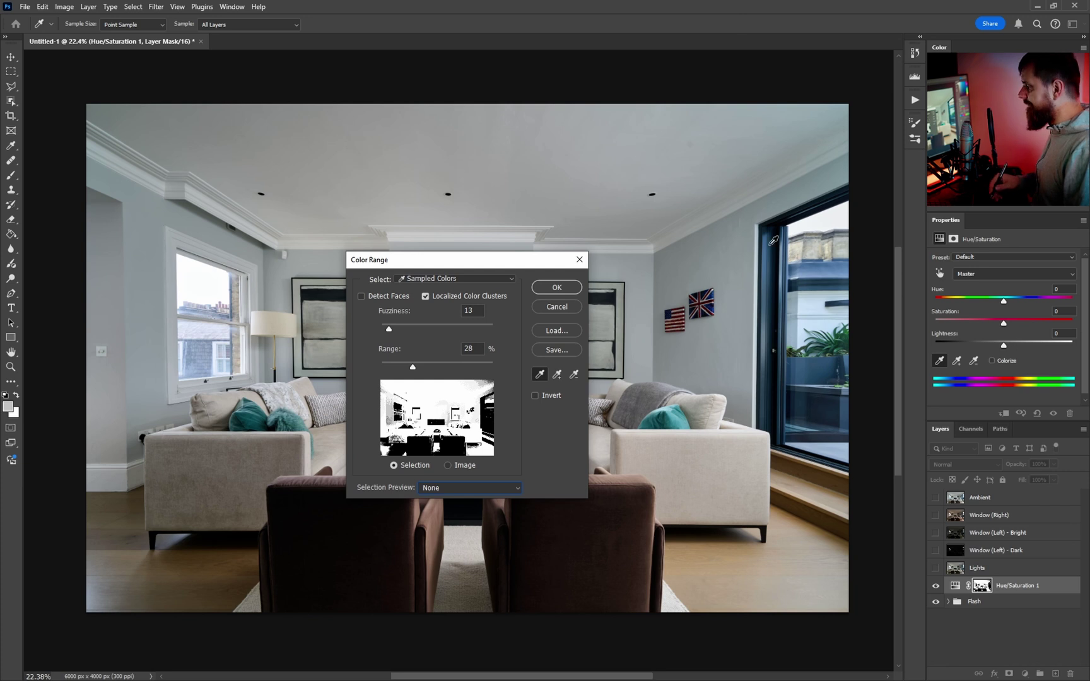
{"action": "left_click", "coordinate": [726, 134]}
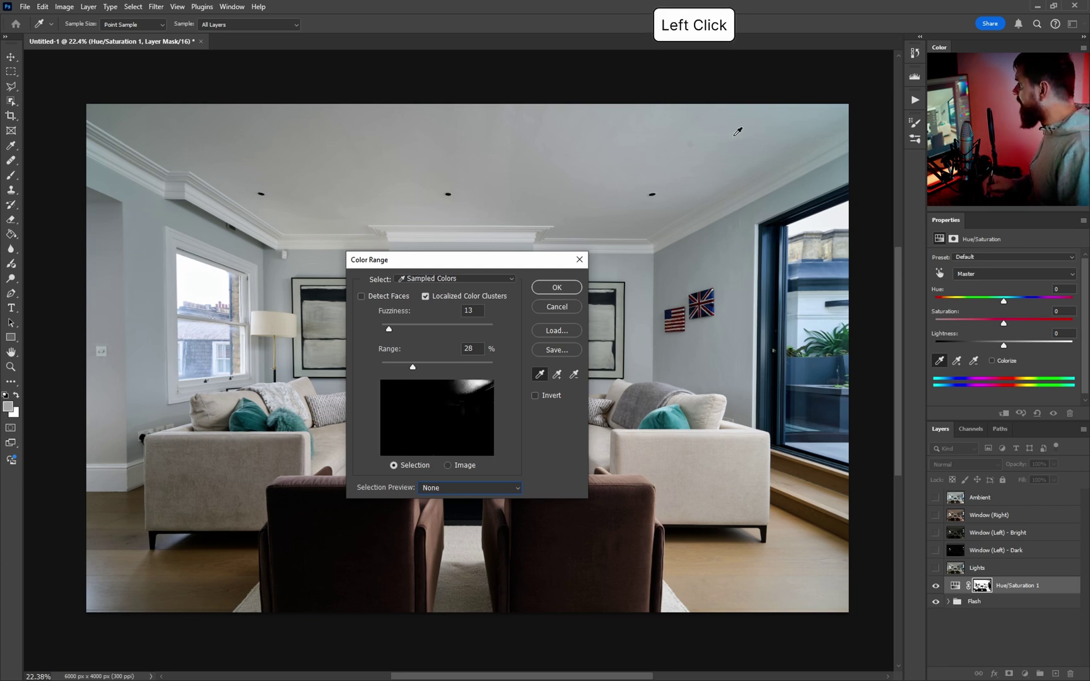
{"action": "left_click", "coordinate": [673, 148]}
{"action": "left_click", "coordinate": [737, 134]}
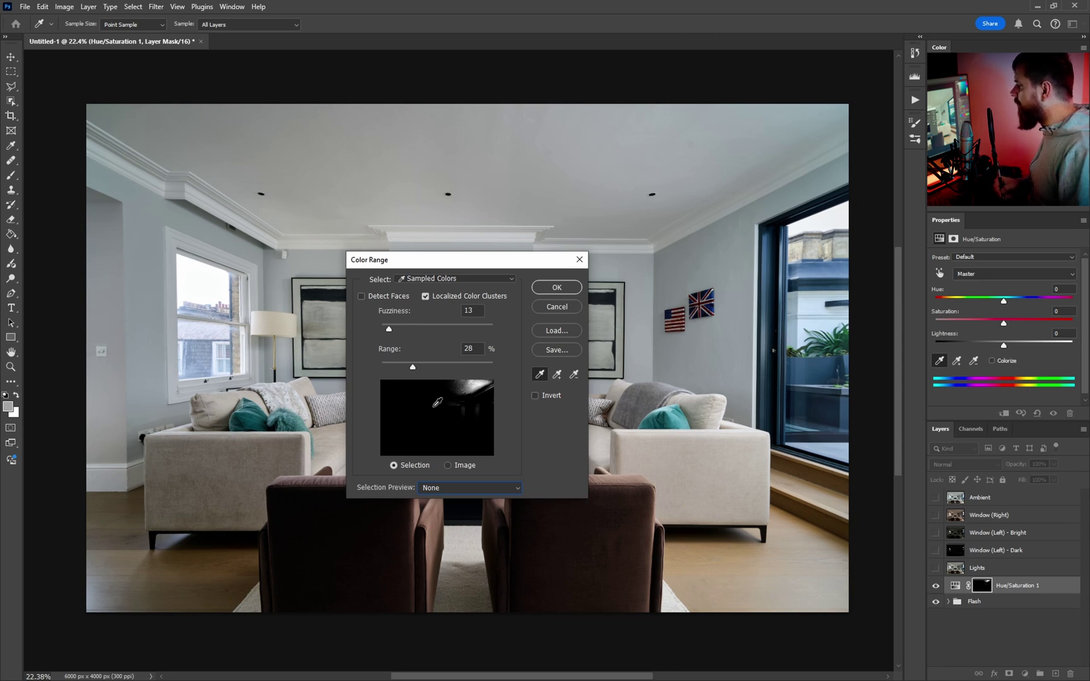
Step: Set the Color Range thumbnail to Image and the selection preview to Quick Mask, and compare Localized Color Clusters off and on
{"action": "left_click", "coordinate": [448, 465]}
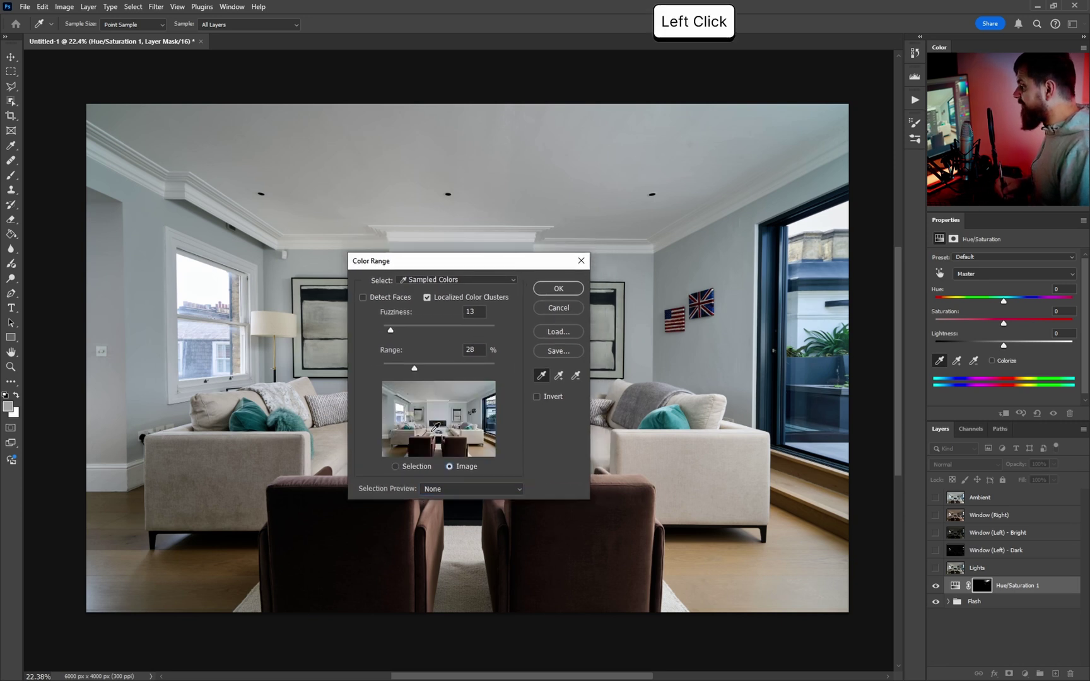
{"action": "left_click", "coordinate": [484, 491]}
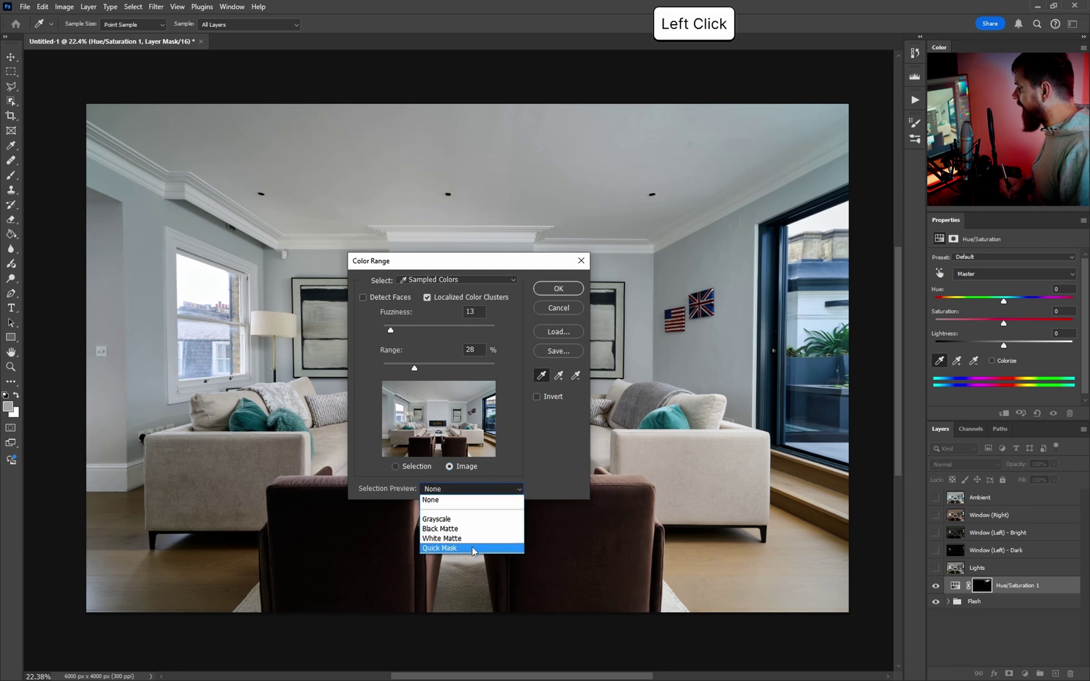
{"action": "left_click", "coordinate": [472, 548]}
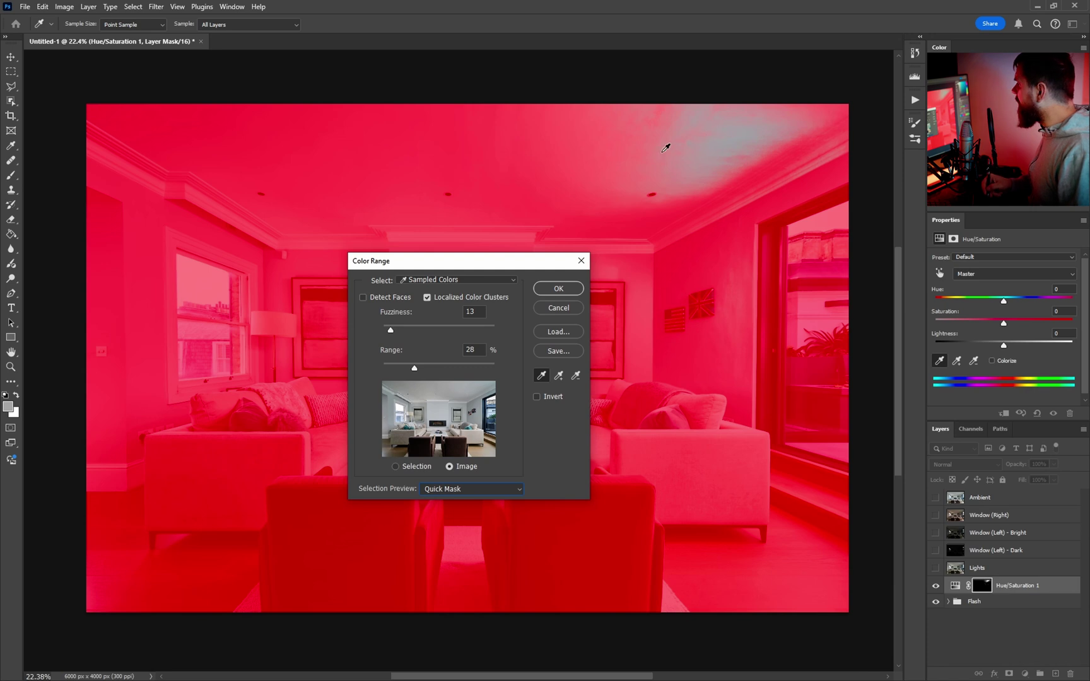
{"action": "left_click", "coordinate": [428, 298]}
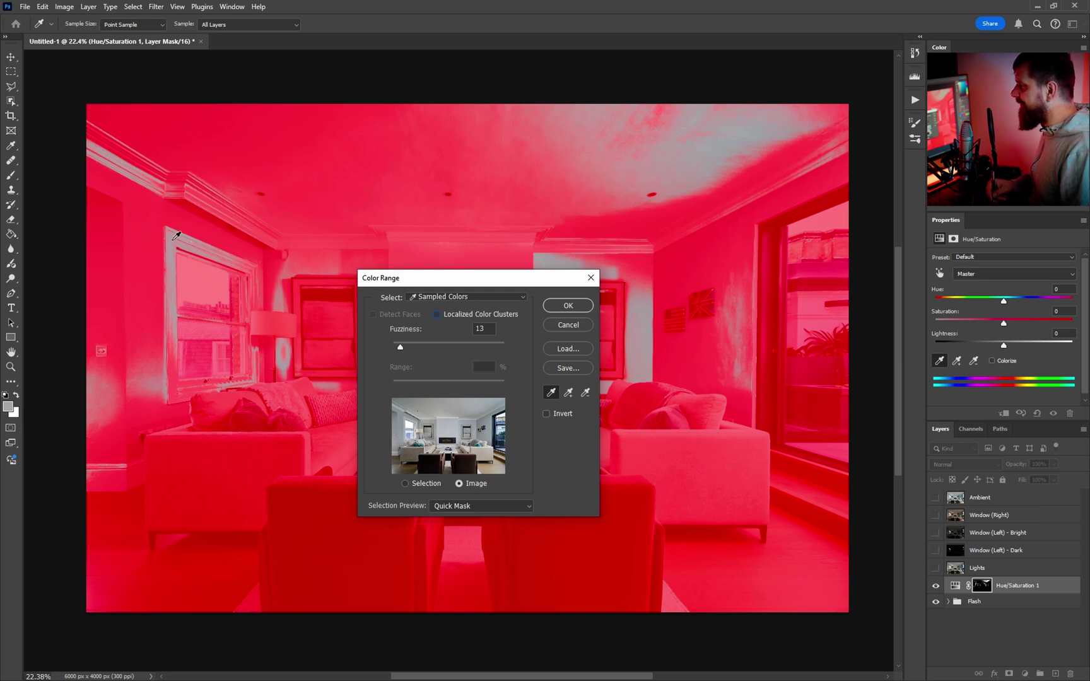
{"action": "left_click", "coordinate": [463, 314]}
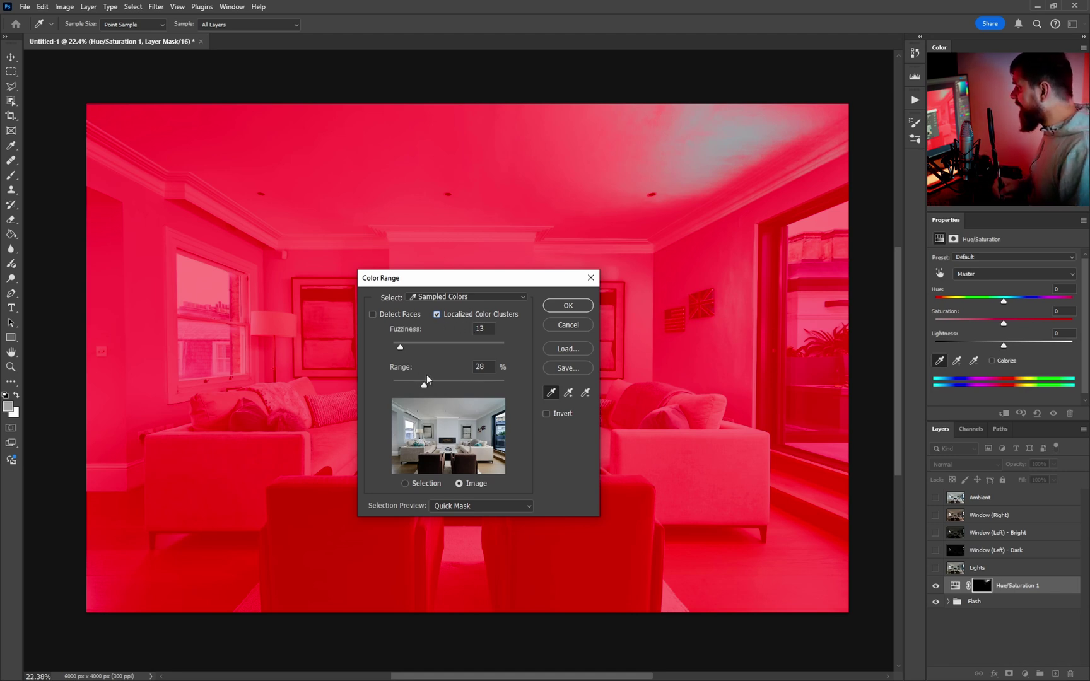
Step: Set the Color Range selection's Range to 20% and its Fuzziness to 20
{"action": "left_click_drag", "start_coordinate": [424, 386], "coordinate": [414, 386]}
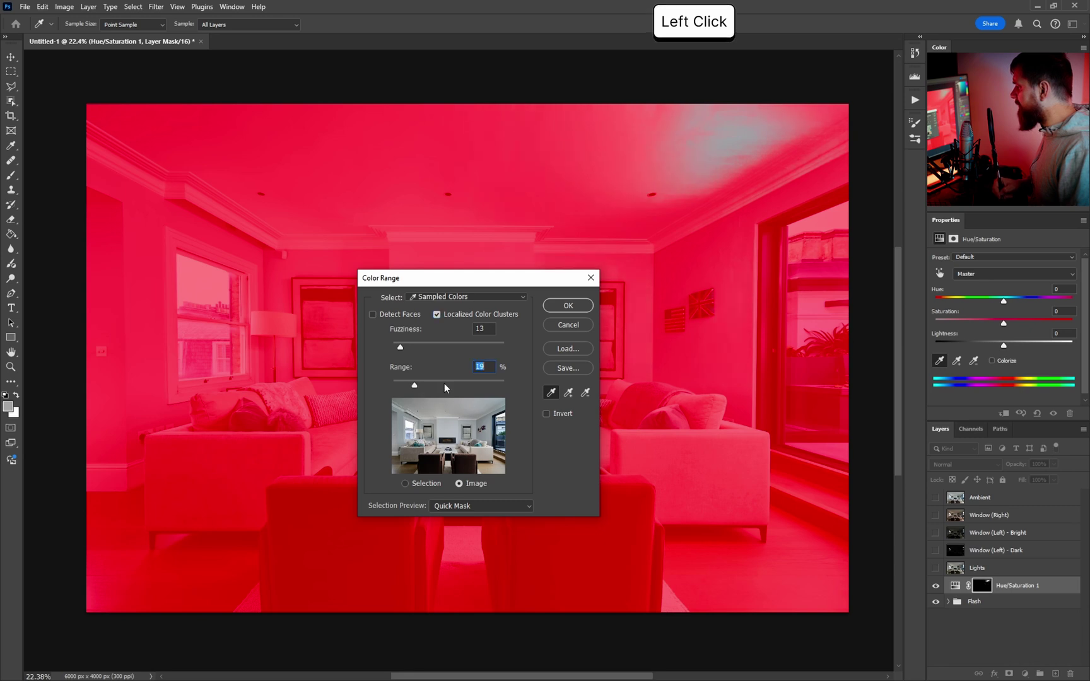
{"action": "type", "text": "20"}
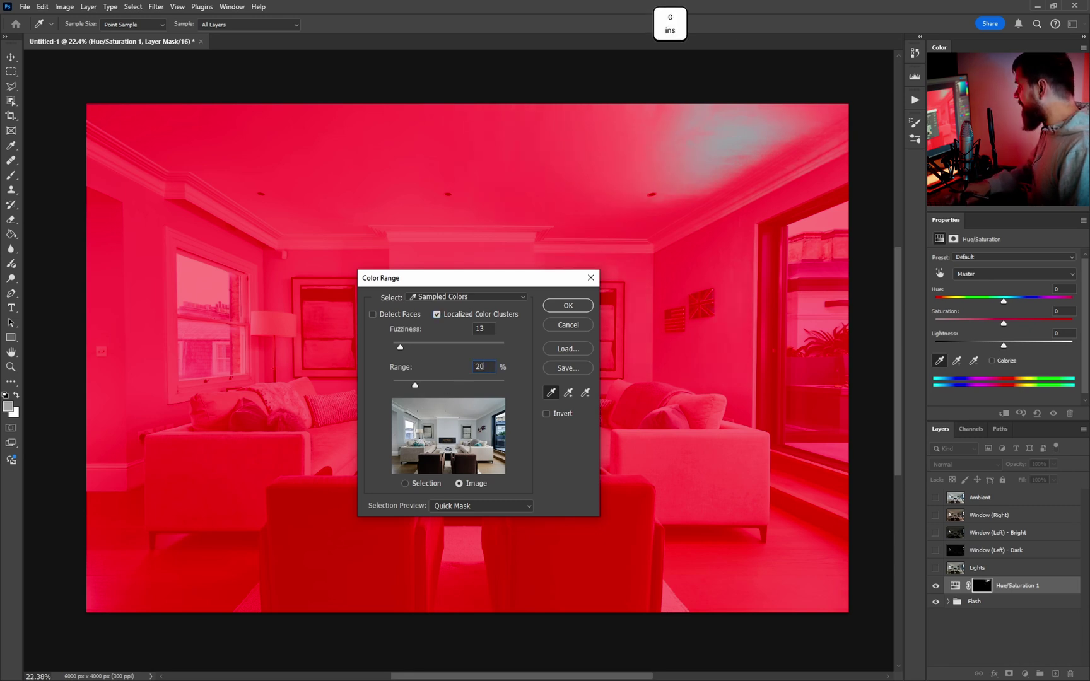
{"action": "key", "text": "Tab"}
{"action": "left_click_drag", "start_coordinate": [401, 347], "coordinate": [433, 346]}
{"action": "left_click", "coordinate": [412, 349]}
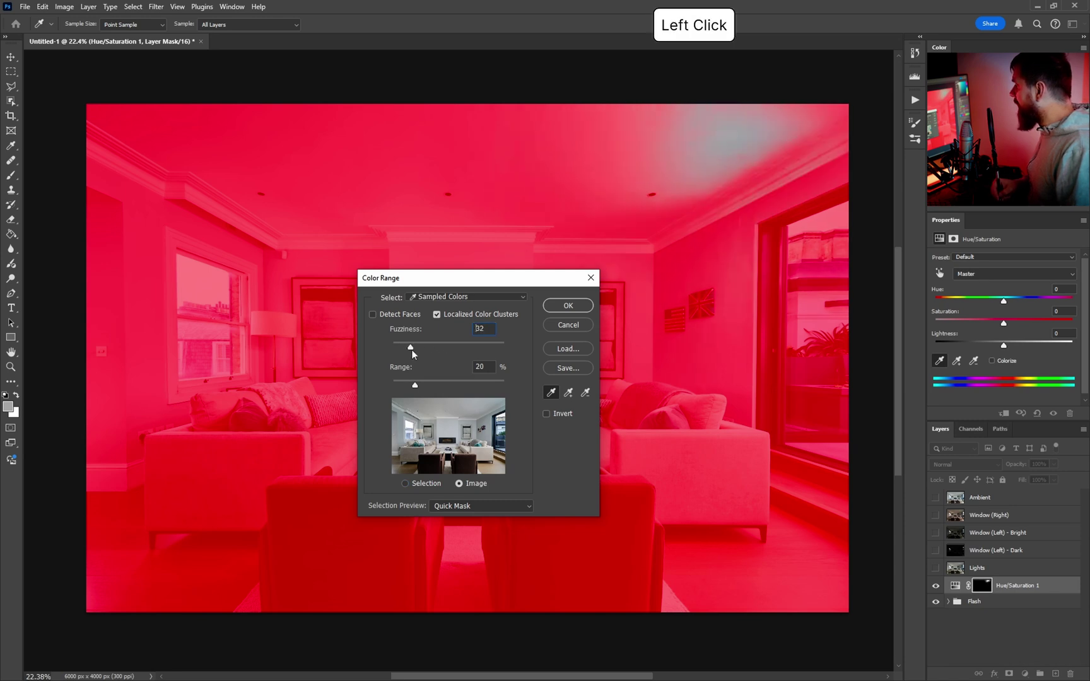
{"action": "left_click", "coordinate": [404, 348]}
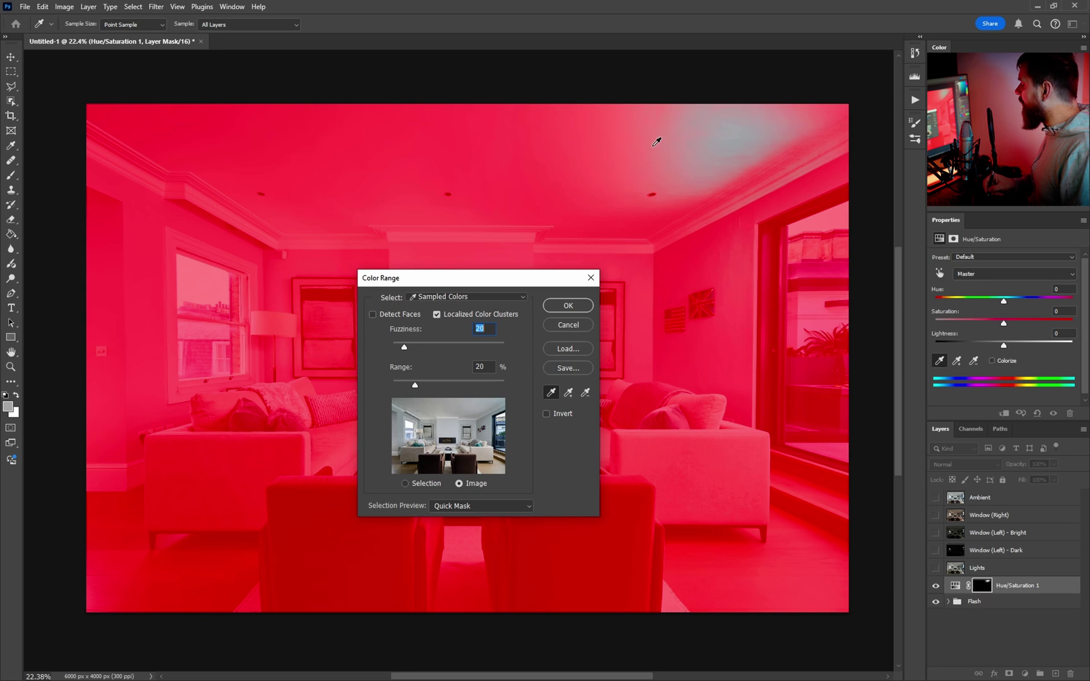
Step: Add the ceiling tones from the right end across to the upper-left corner to the Color Range selection
{"action": "key", "text": "shift"}
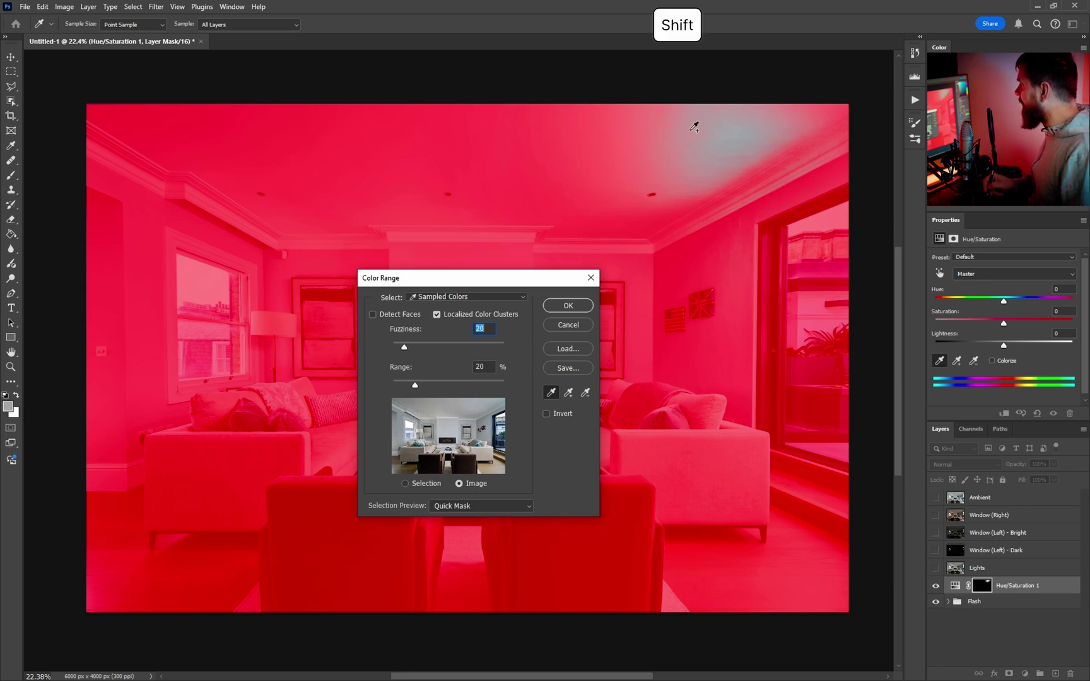
{"action": "mouse_move", "coordinate": [818, 118]}
{"action": "left_mouse_down"}
{"action": "mouse_move", "coordinate": [168, 131]}
{"action": "mouse_move", "coordinate": [207, 134]}
{"action": "left_mouse_up"}
{"action": "left_click", "coordinate": [101, 113], "text": "shift"}
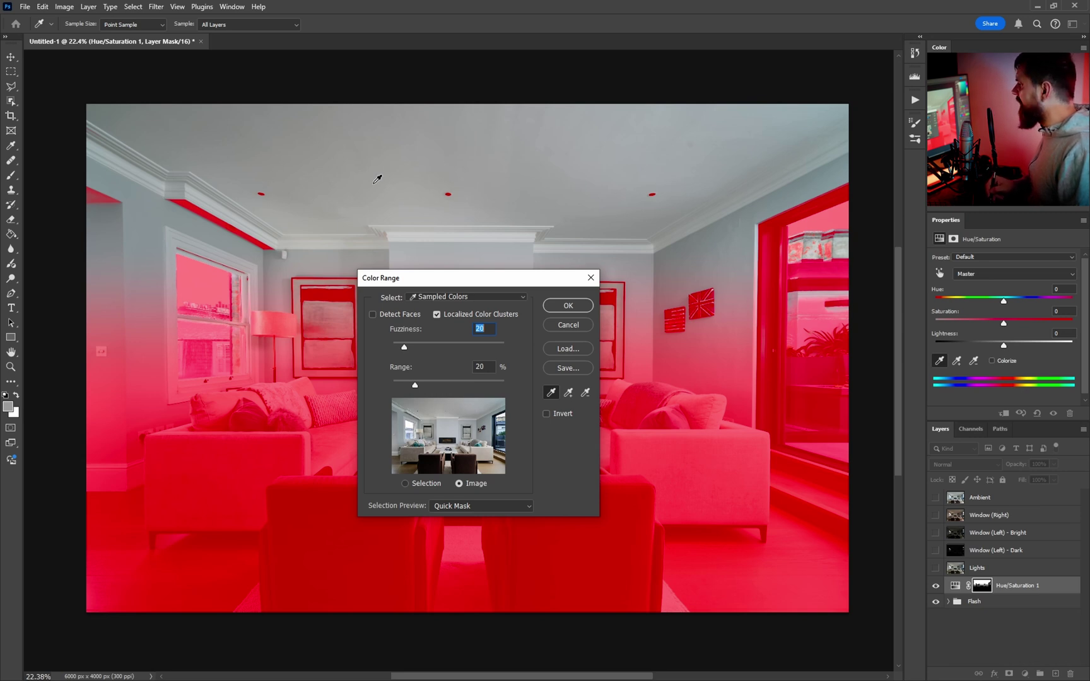
Step: Apply the Color Range selection to the Hue/Saturation layer's mask and set the layer's Saturation to -50
{"action": "left_click", "coordinate": [567, 305]}
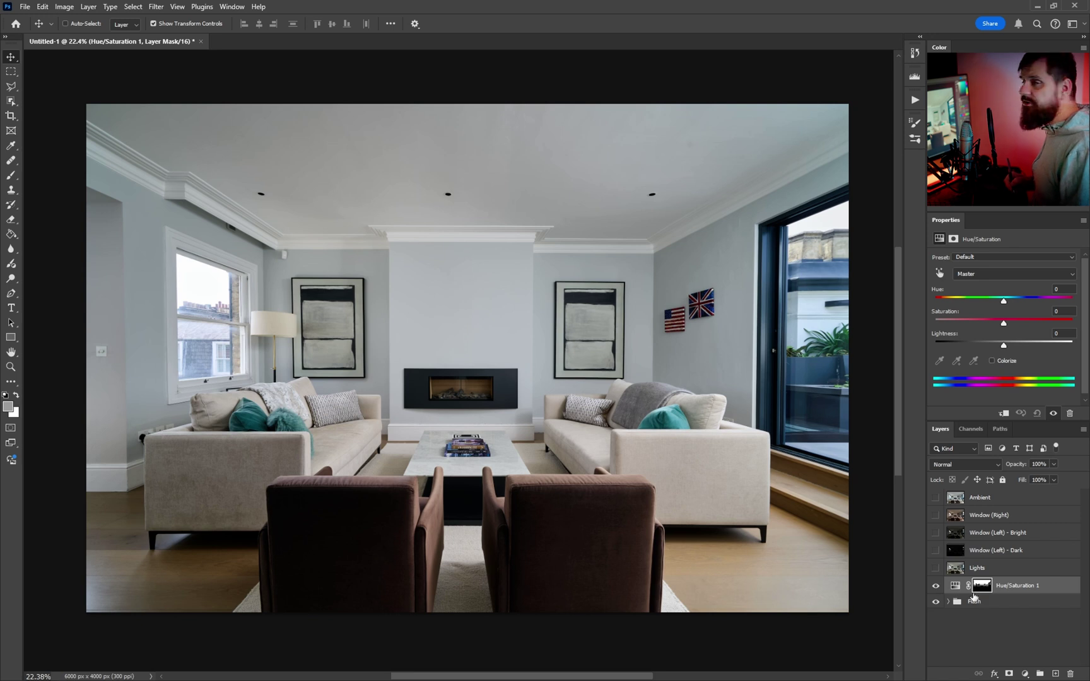
{"action": "left_click_drag", "start_coordinate": [1003, 323], "coordinate": [963, 320]}
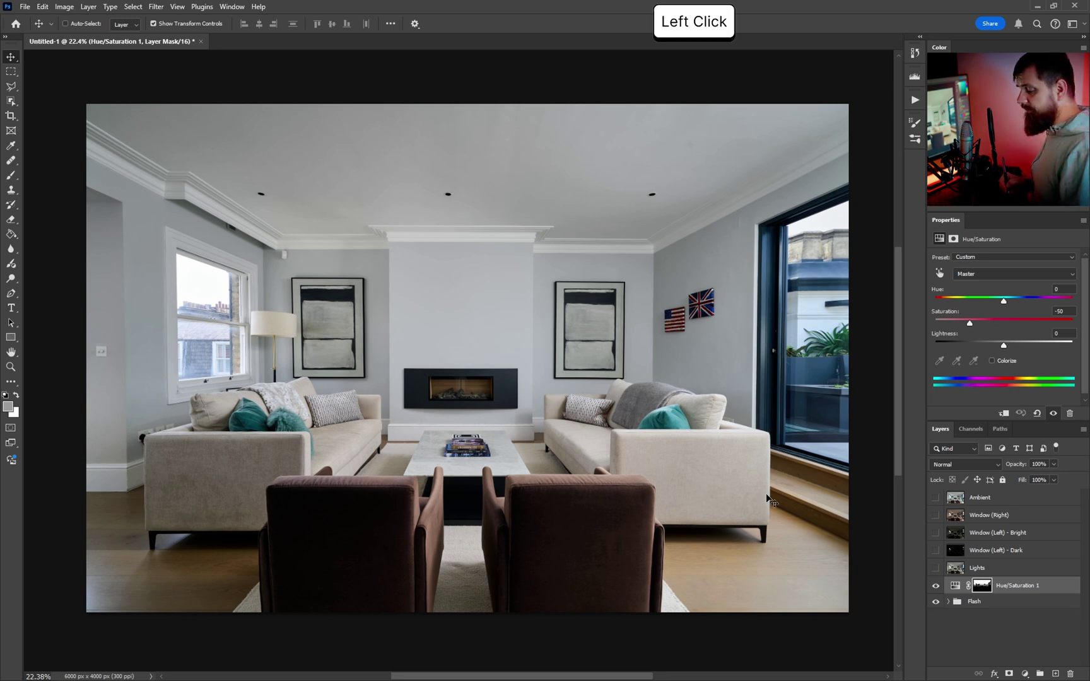
Step: Put the Hue/Saturation layer into a new group and give the group a black layer mask
{"action": "key", "text": "ctrl+g"}
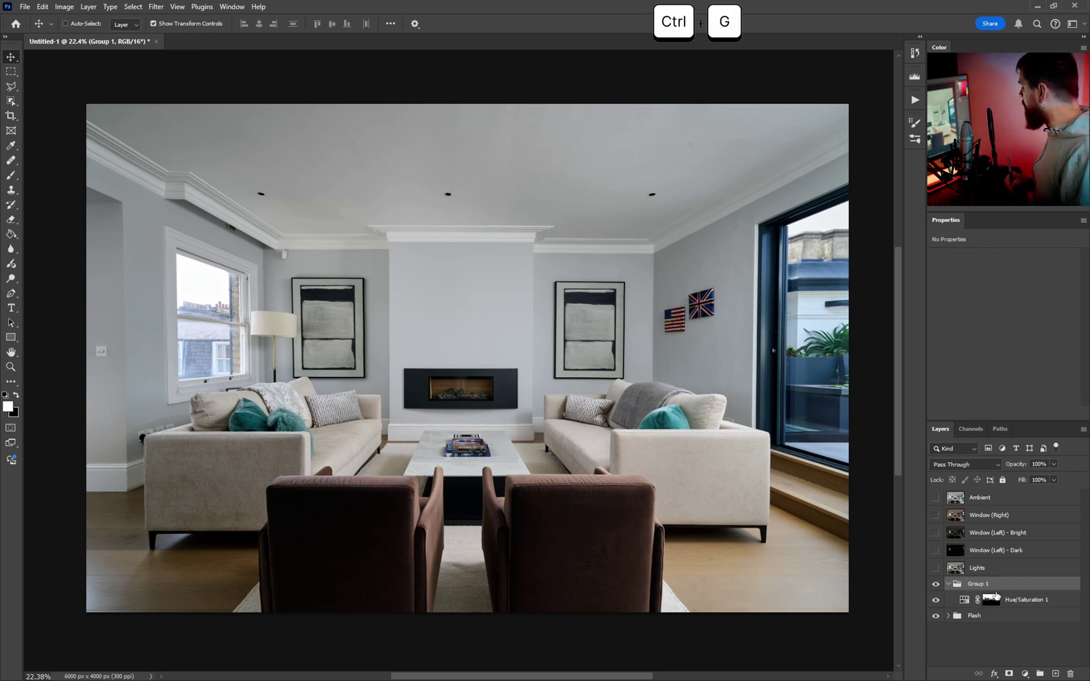
{"action": "key", "text": "ctrl+f"}
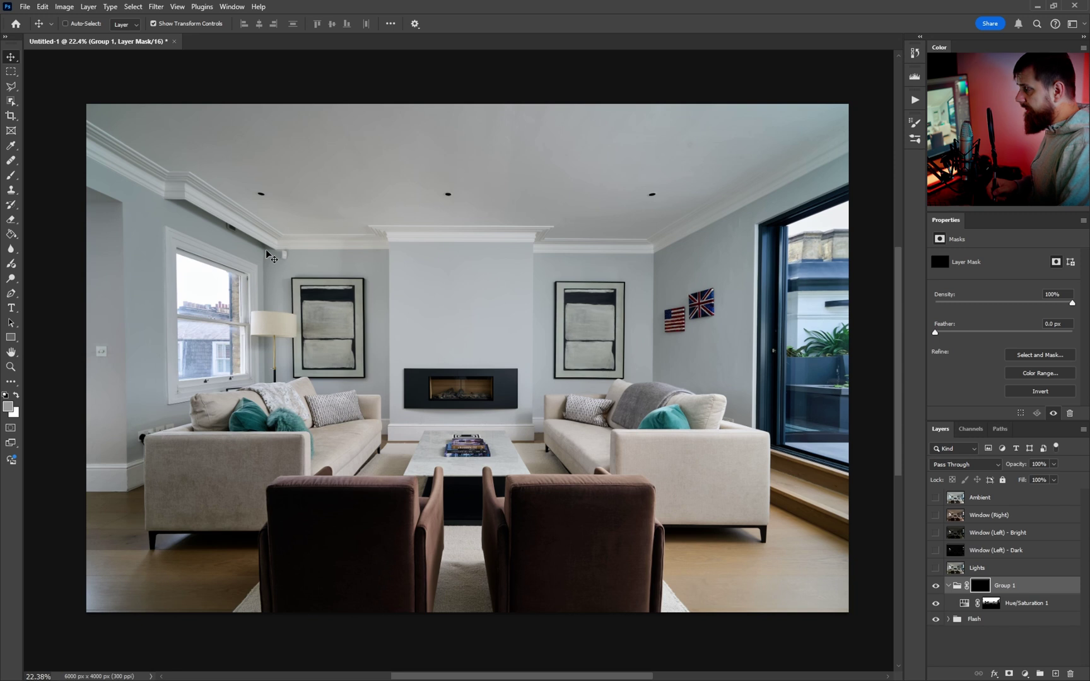
Step: Trace the cornice's lower edge with the Polygonal Lasso from the image's left edge to the room's right rear corner
{"action": "key", "text": "l"}
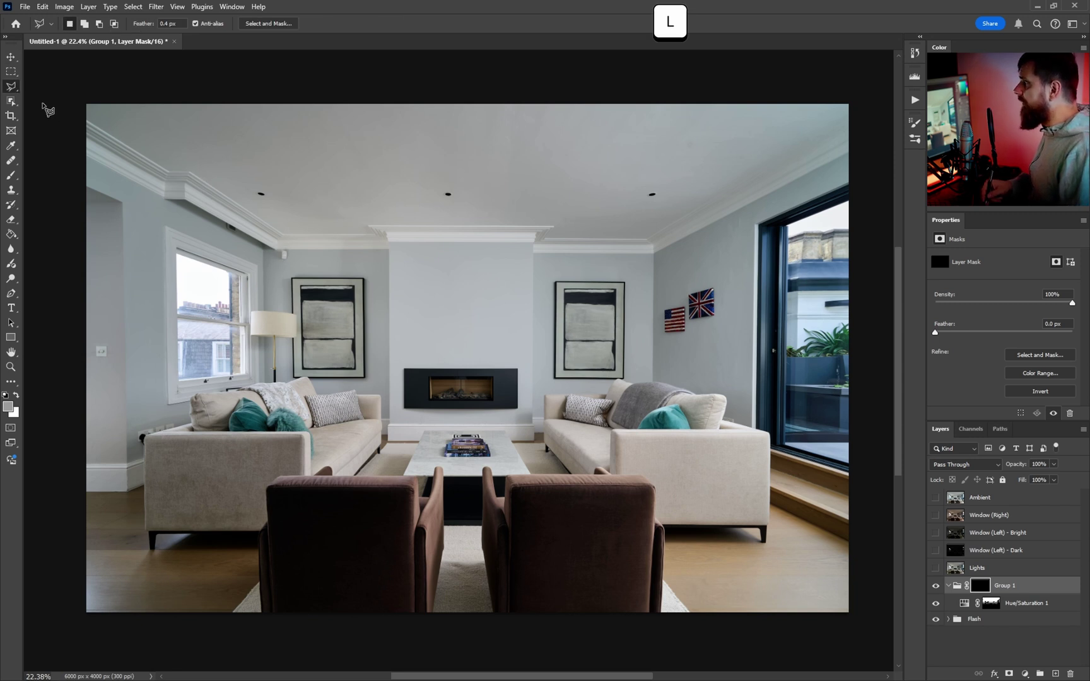
{"action": "mouse_move", "coordinate": [141, 148]}
{"action": "left_mouse_down"}
{"action": "mouse_move", "coordinate": [104, 183]}
{"action": "mouse_move", "coordinate": [121, 201]}
{"action": "mouse_move", "coordinate": [282, 146]}
{"action": "left_mouse_up"}
{"action": "left_click", "coordinate": [169, 144]}
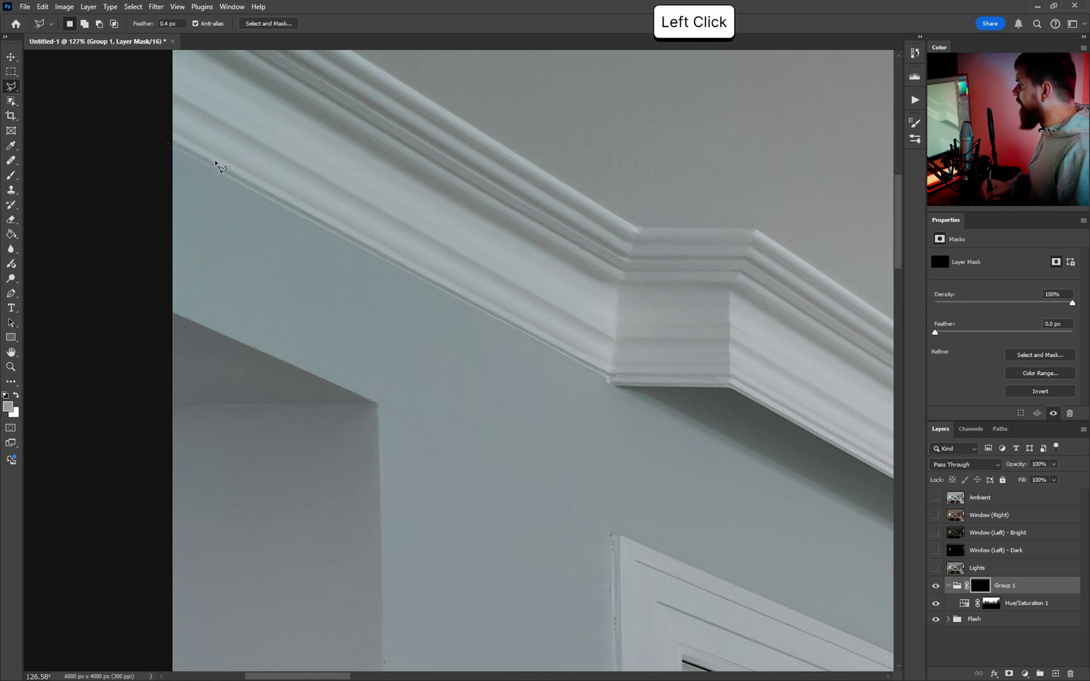
{"action": "left_click", "coordinate": [609, 381]}
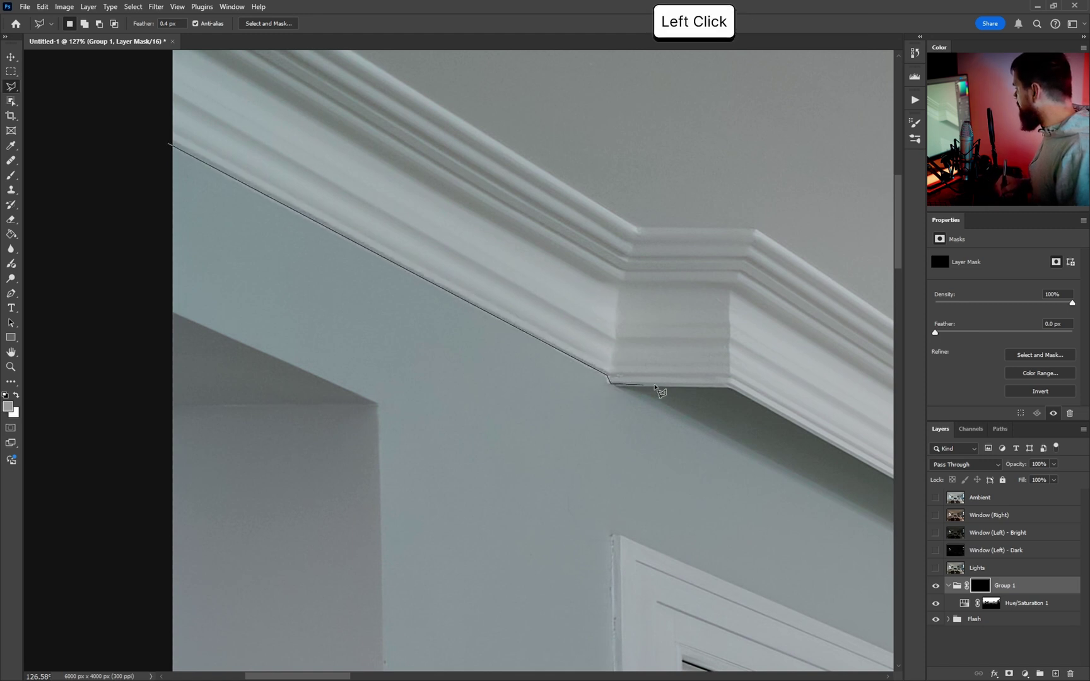
{"action": "left_click", "coordinate": [729, 386]}
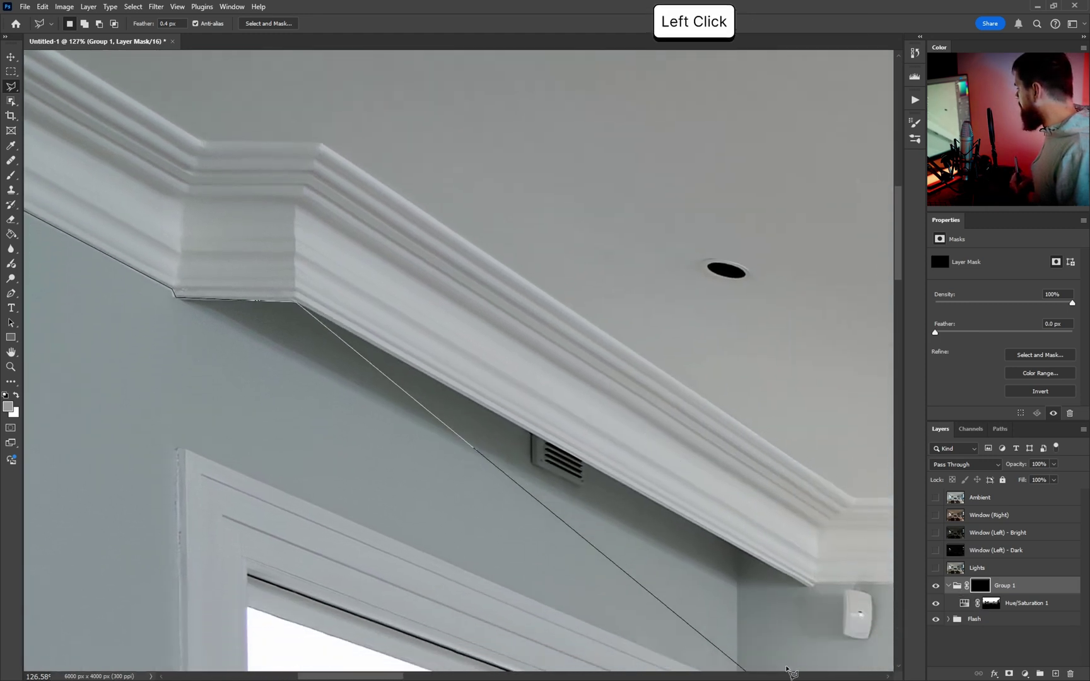
{"action": "left_click", "coordinate": [814, 579]}
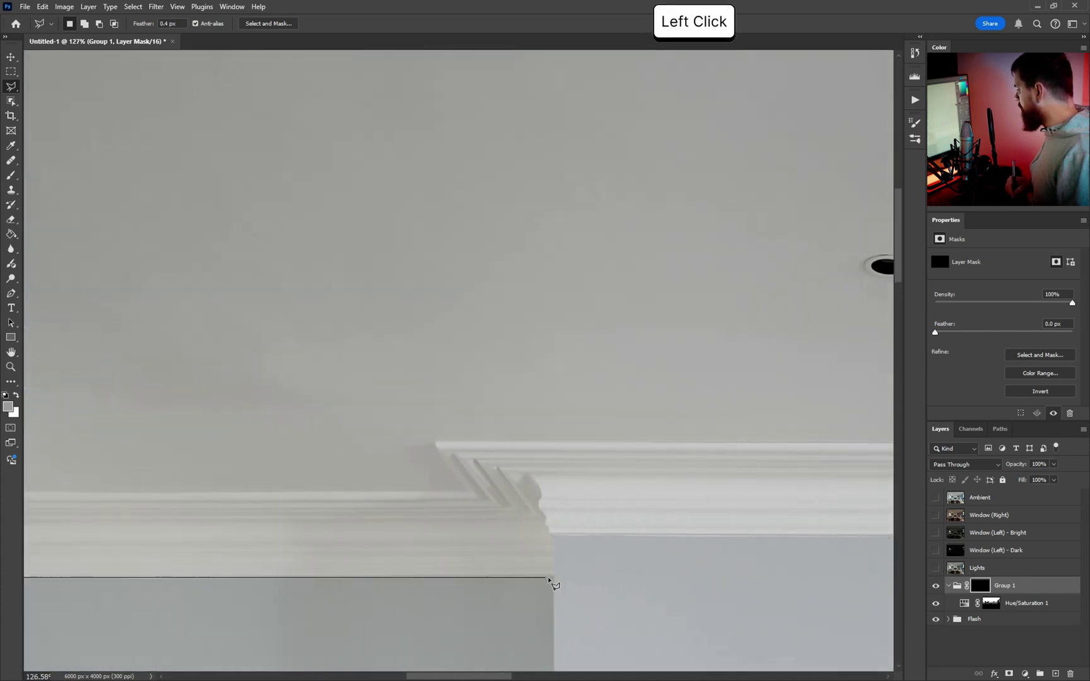
{"action": "left_click", "coordinate": [555, 577]}
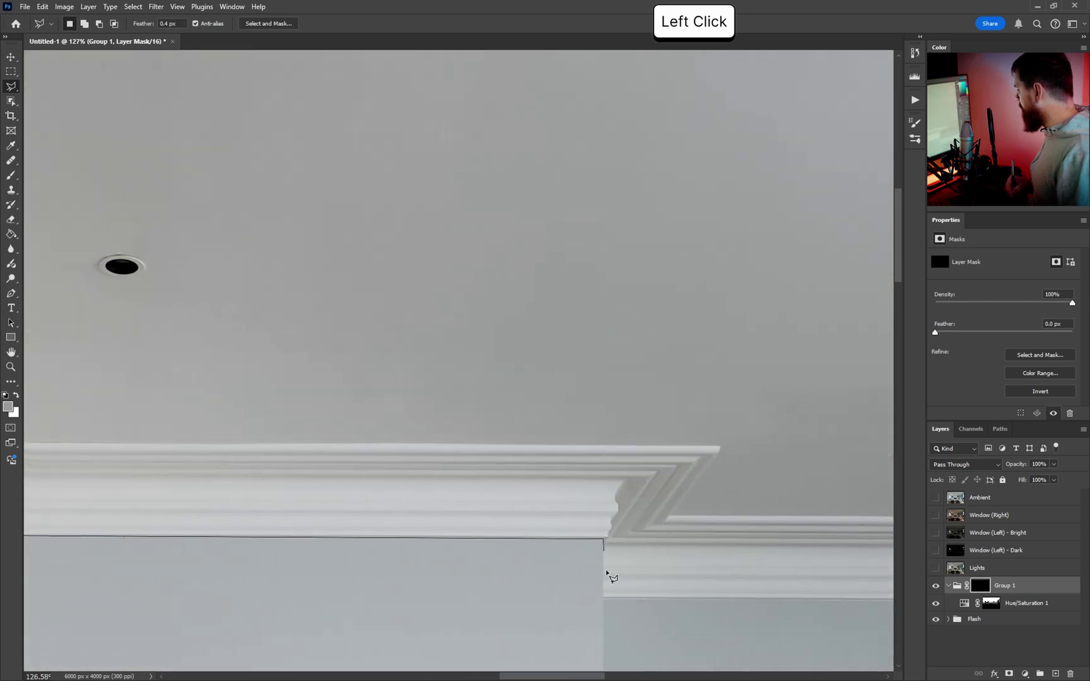
{"action": "left_click", "coordinate": [604, 596]}
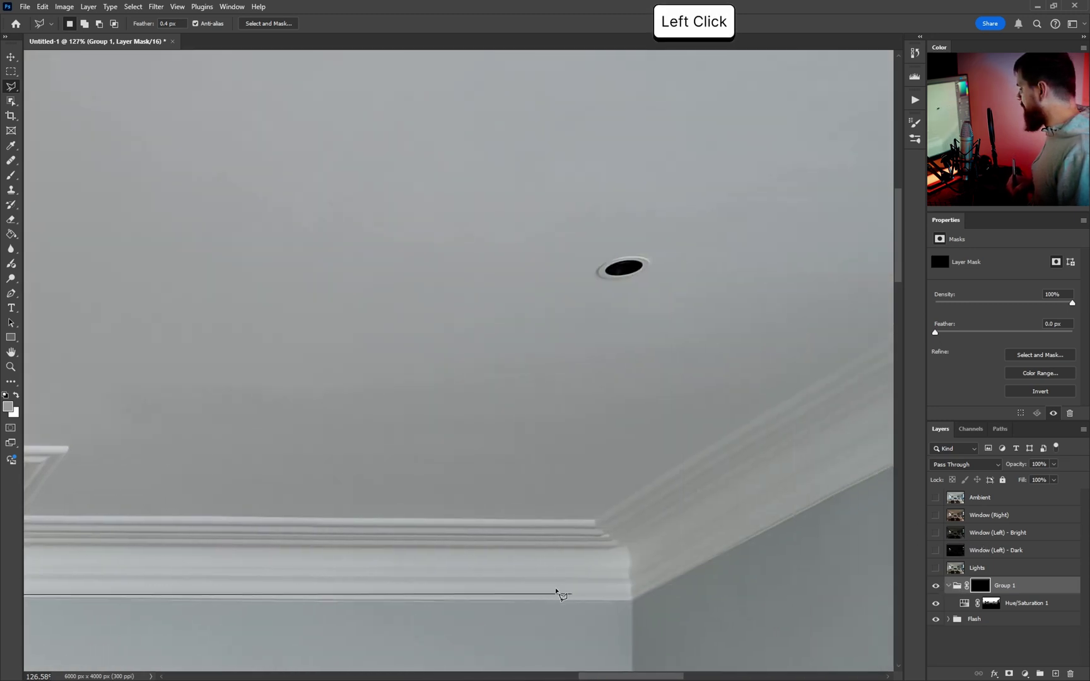
{"action": "left_click", "coordinate": [628, 601]}
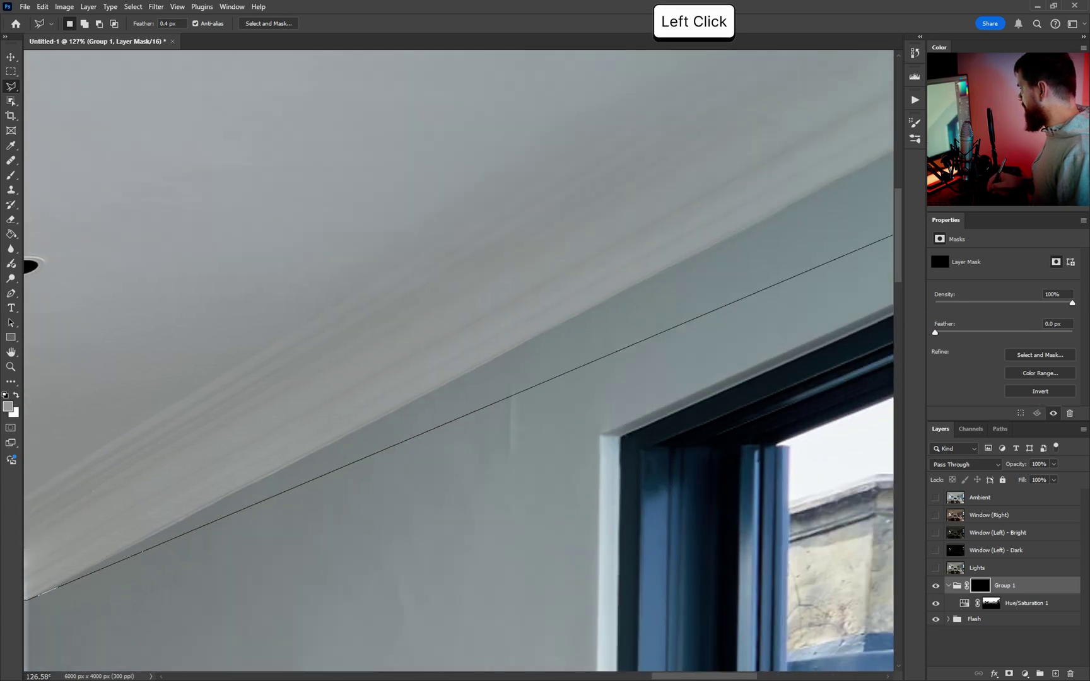
Step: Continue the lasso along the right wall's cornice and around the outside of the canvas, closing the selection around the whole ceiling
{"action": "left_click", "coordinate": [821, 80]}
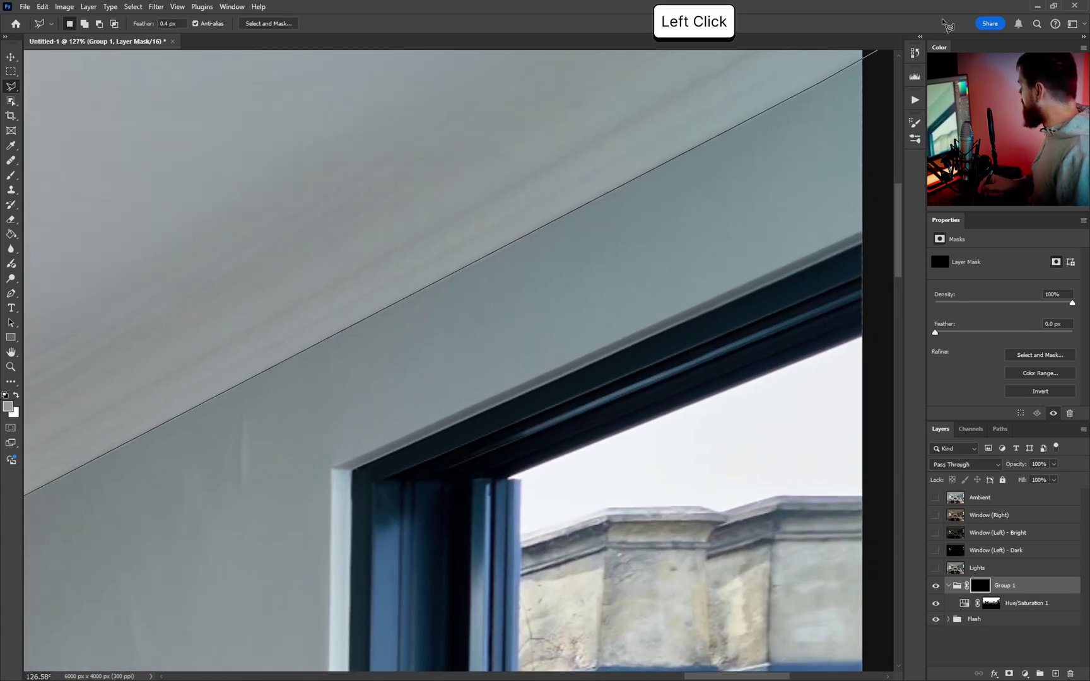
{"action": "left_click", "coordinate": [765, 141]}
{"action": "left_click", "coordinate": [721, 183]}
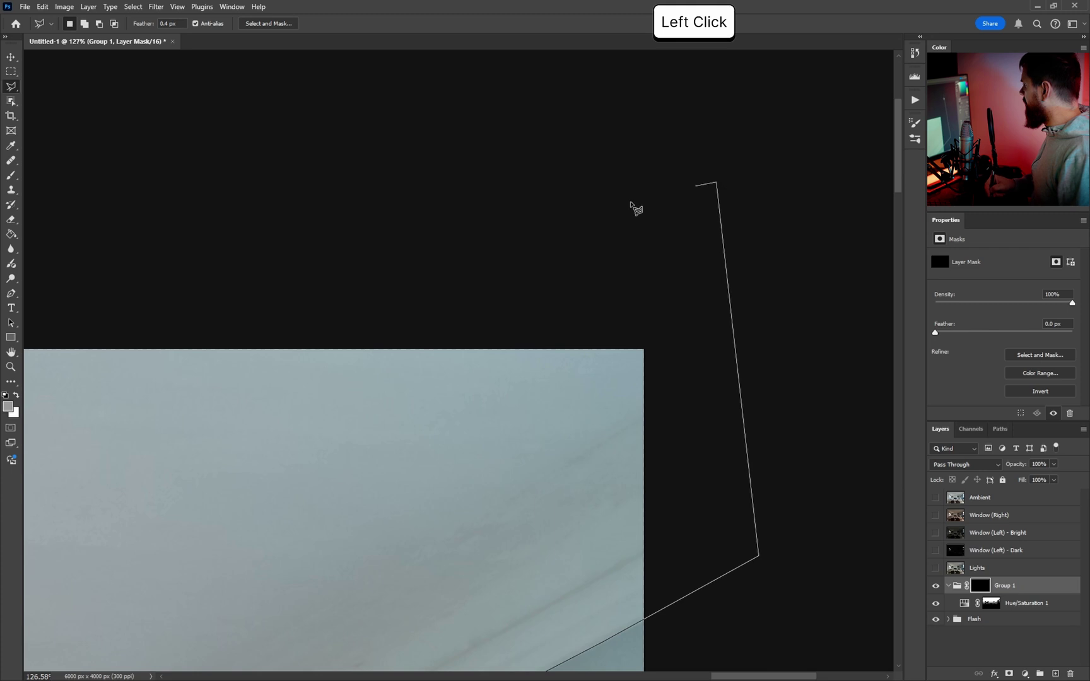
{"action": "key", "text": "shift"}
{"action": "left_click", "coordinate": [455, 270]}
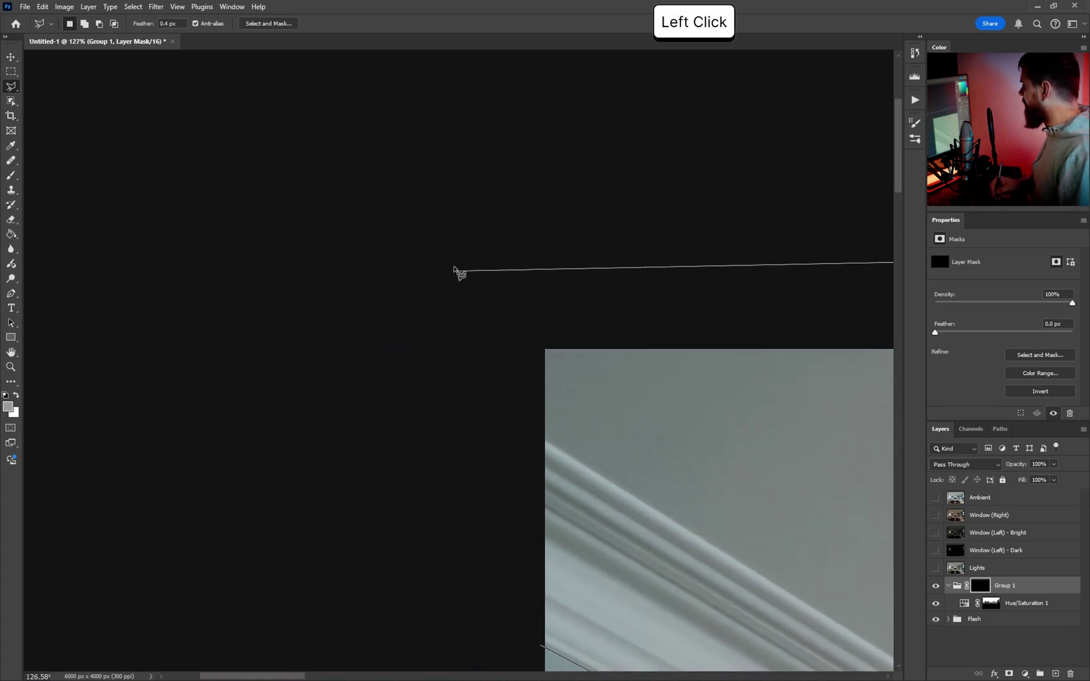
{"action": "left_click", "coordinate": [517, 508]}
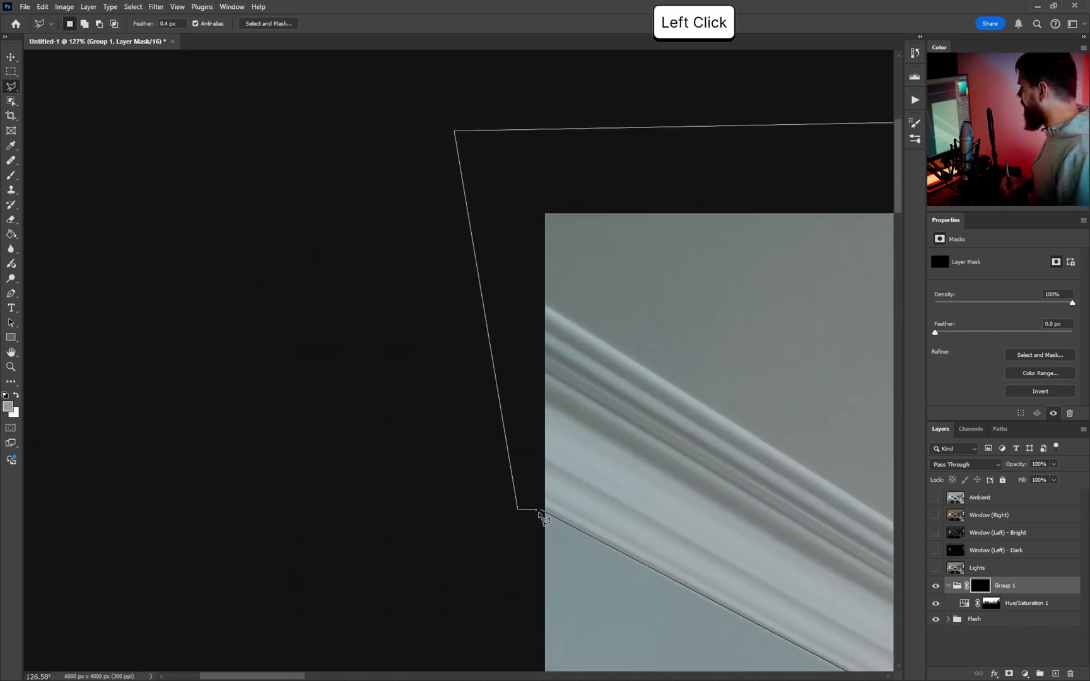
{"action": "left_click", "coordinate": [540, 512]}
Step: Fill the selected ceiling area of the group mask with white using the Paint Bucket, and deselect
{"action": "mouse_move", "coordinate": [598, 450]}
{"action": "left_mouse_down"}
{"action": "mouse_move", "coordinate": [513, 363]}
{"action": "mouse_move", "coordinate": [312, 275]}
{"action": "mouse_move", "coordinate": [487, 359]}
{"action": "left_mouse_up"}
{"action": "key", "text": "g"}
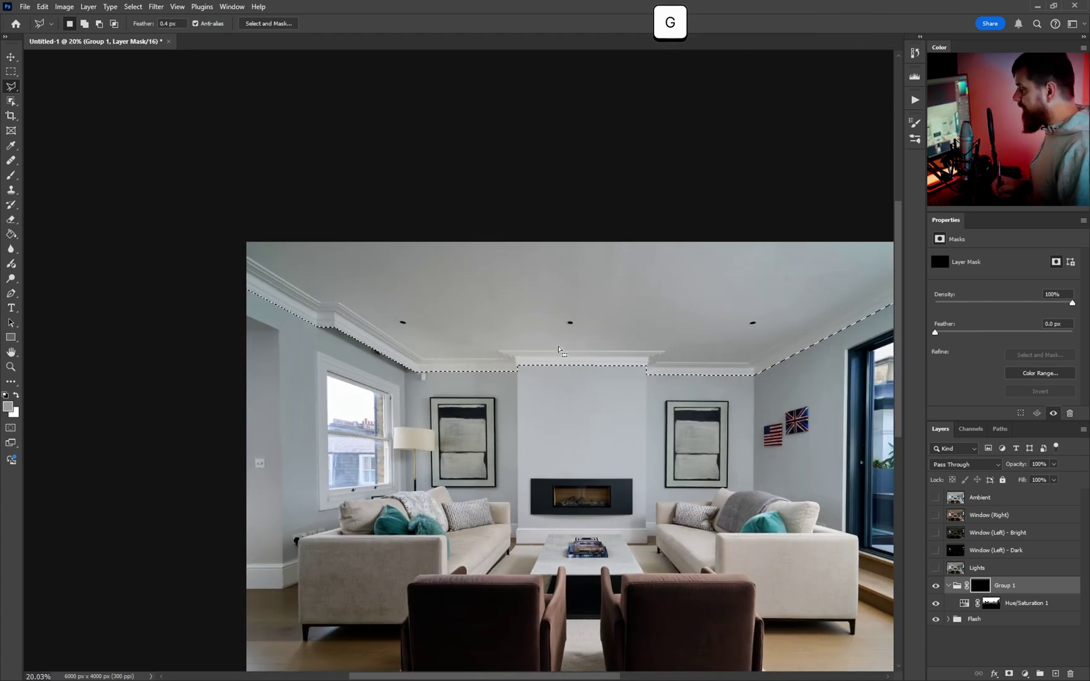
{"action": "key", "text": "d"}
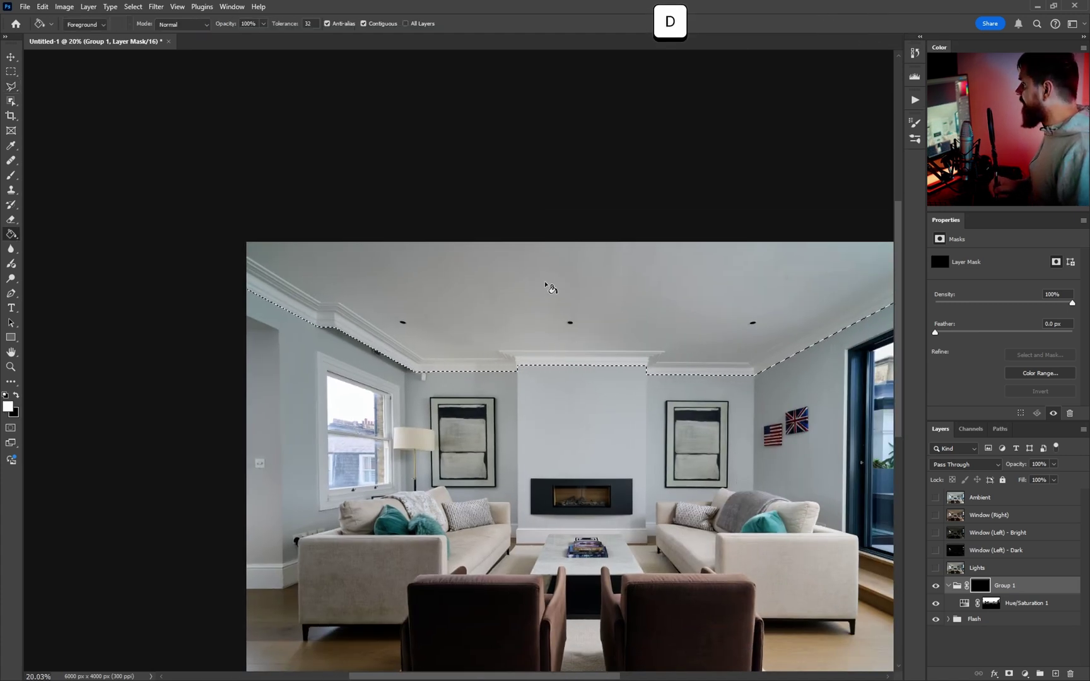
{"action": "left_click", "coordinate": [544, 285]}
{"action": "key", "text": "ctrl+d"}
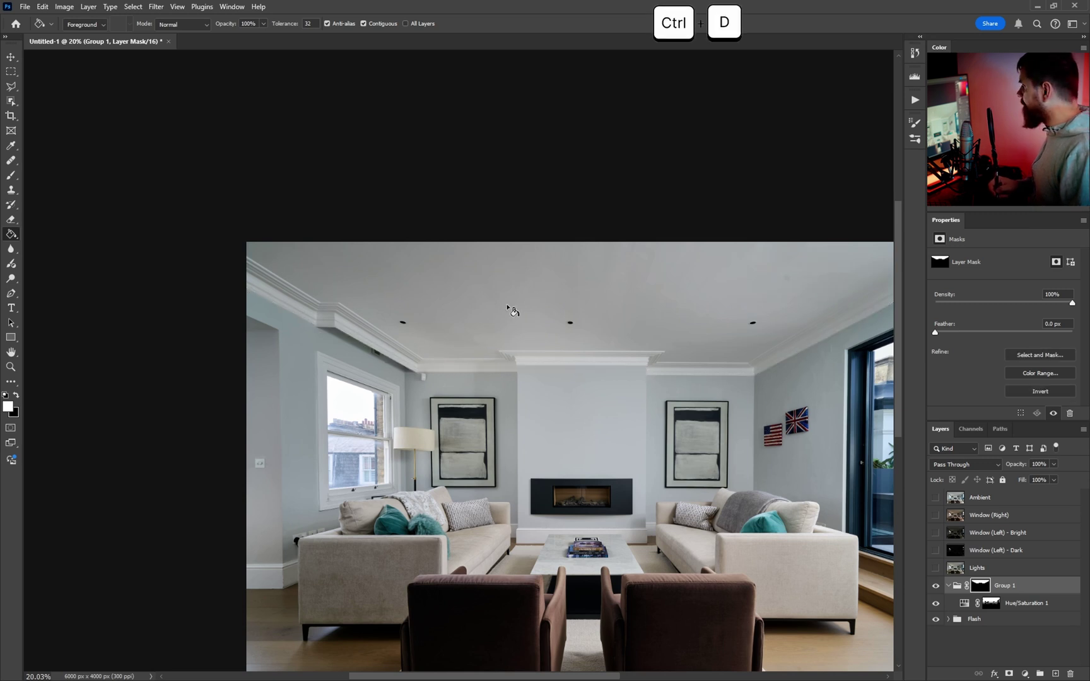
Step: Try a Saturation of -100 on the Hue/Saturation layer and compare the ceiling with Group 1 hidden and shown
{"action": "left_click", "coordinate": [936, 586]}
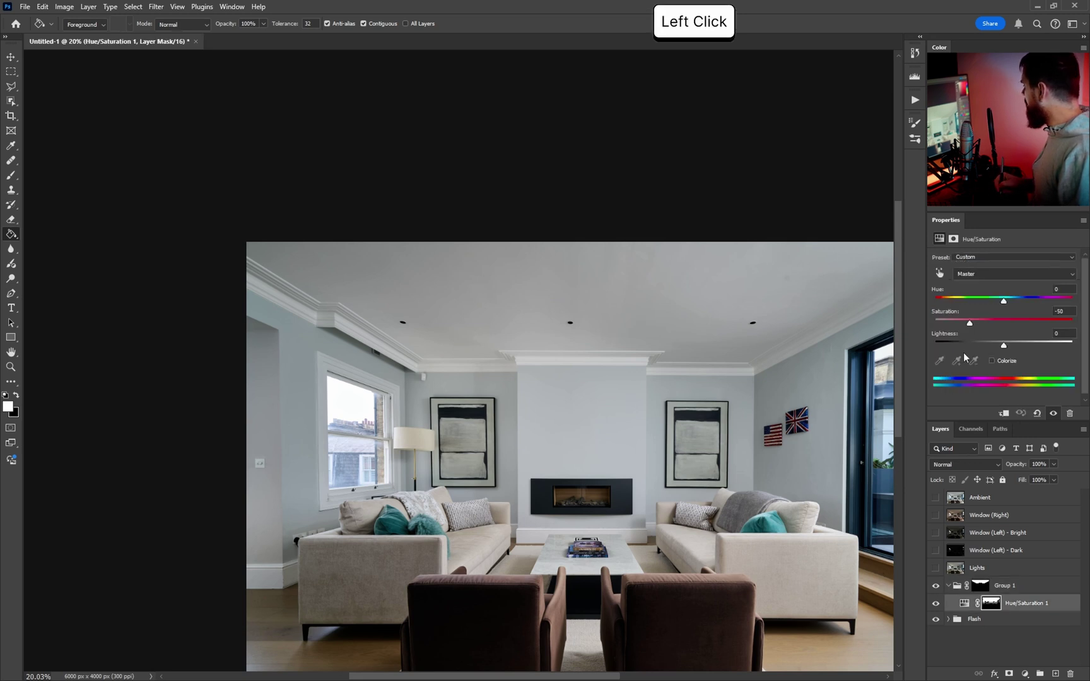
{"action": "left_click_drag", "start_coordinate": [955, 322], "coordinate": [897, 428]}
{"action": "left_click", "coordinate": [937, 585]}
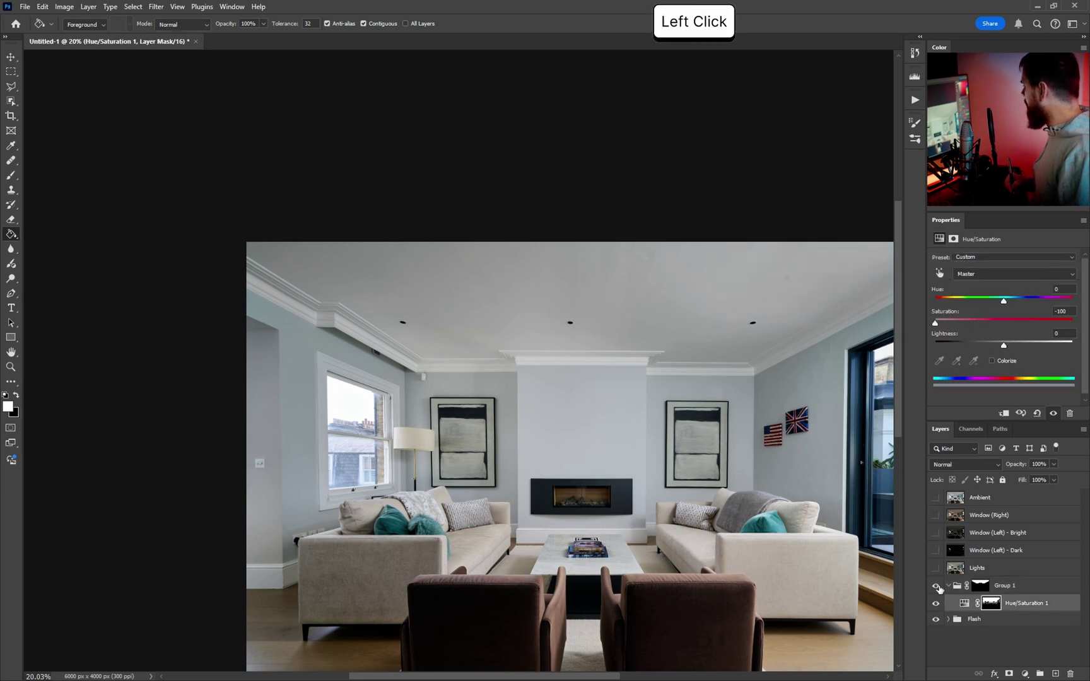
{"action": "mouse_move", "coordinate": [438, 353]}
{"action": "left_mouse_down"}
{"action": "mouse_move", "coordinate": [737, 329]}
{"action": "mouse_move", "coordinate": [940, 577]}
{"action": "left_mouse_up"}
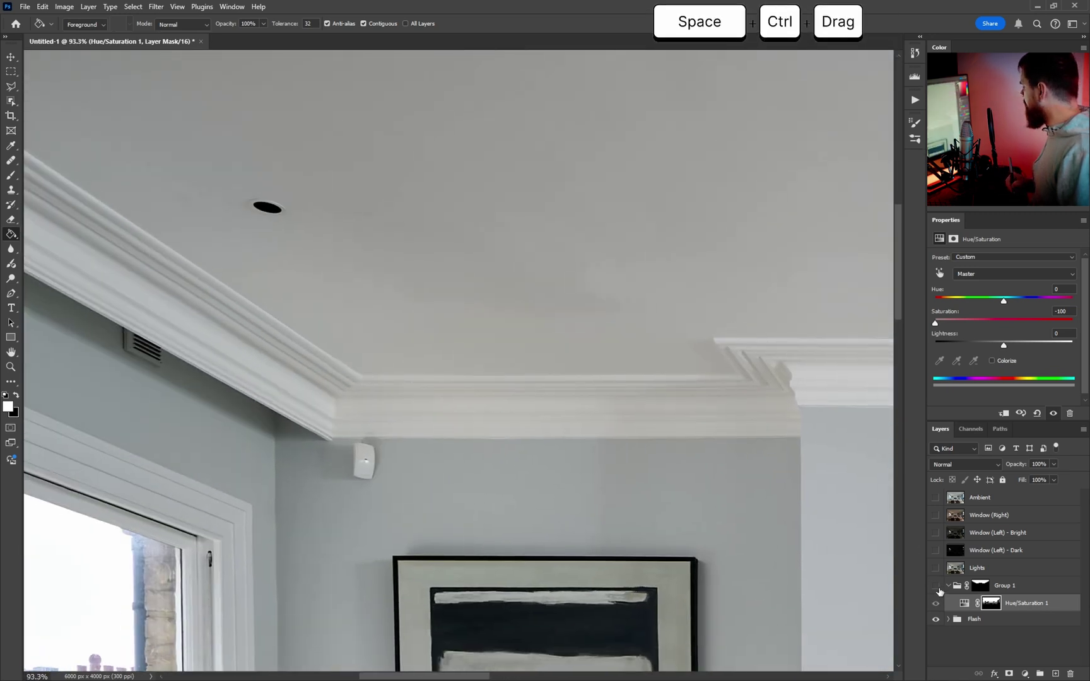
{"action": "left_click", "coordinate": [936, 586]}
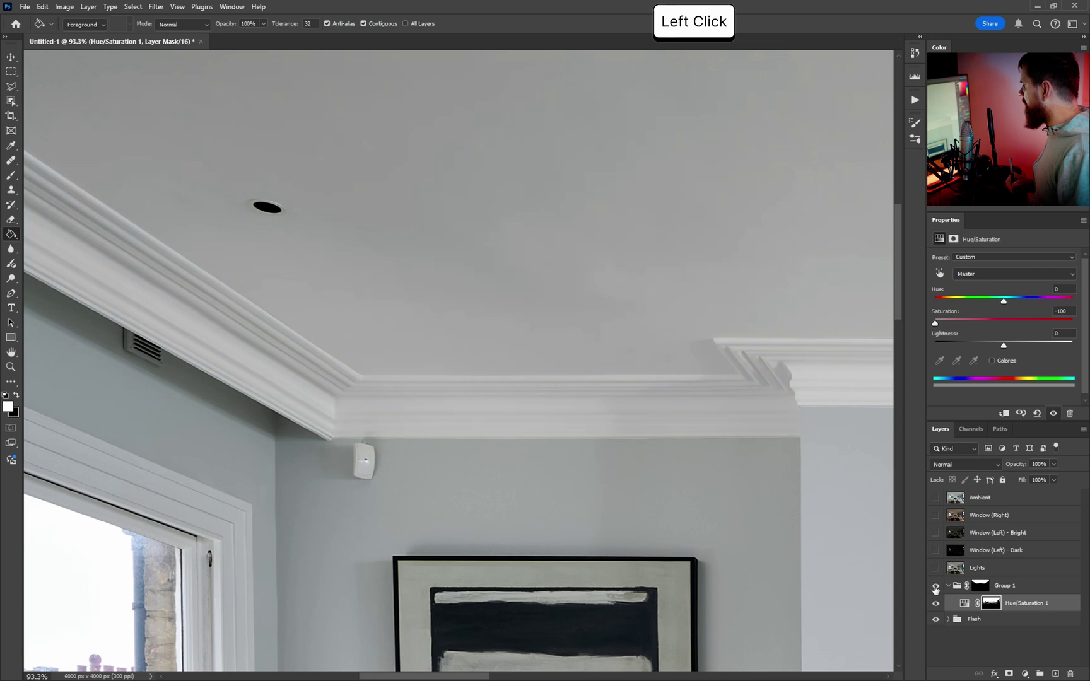
{"action": "left_click_drag", "start_coordinate": [730, 326], "coordinate": [510, 323]}
{"action": "left_click_drag", "start_coordinate": [660, 348], "coordinate": [430, 373]}
{"action": "left_click_drag", "start_coordinate": [546, 381], "coordinate": [621, 386]}
{"action": "left_click", "coordinate": [936, 586]}
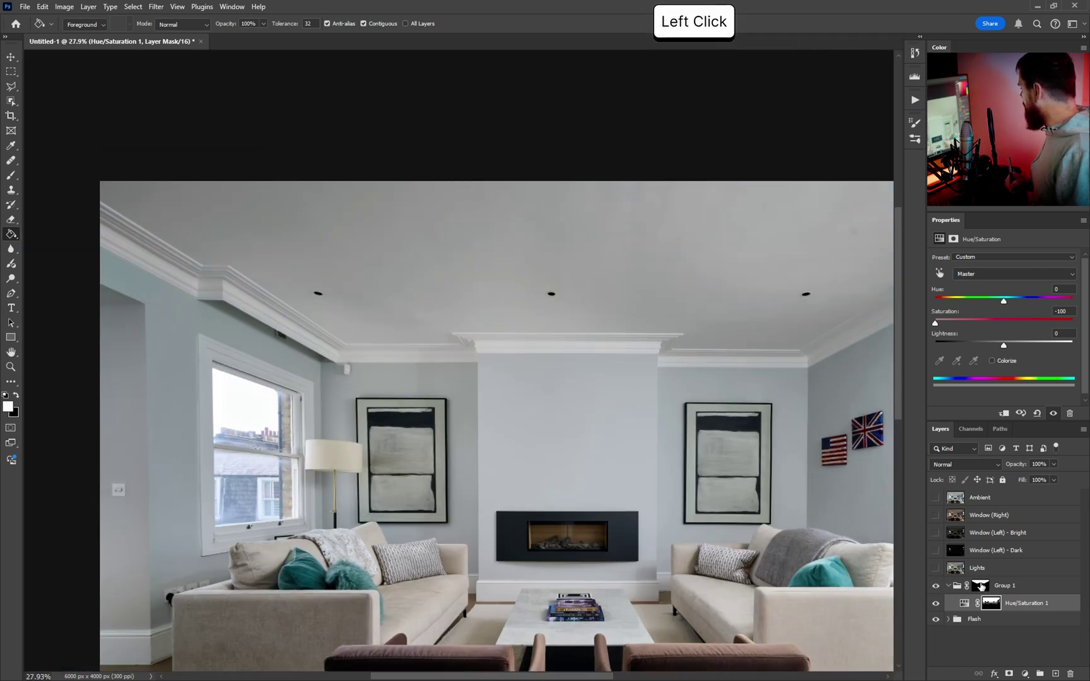
Step: Set the Saturation of the Hue/Saturation layer inside Group 1 to -50 and collapse the group
{"action": "left_click", "coordinate": [981, 585]}
{"action": "left_click", "coordinate": [993, 599]}
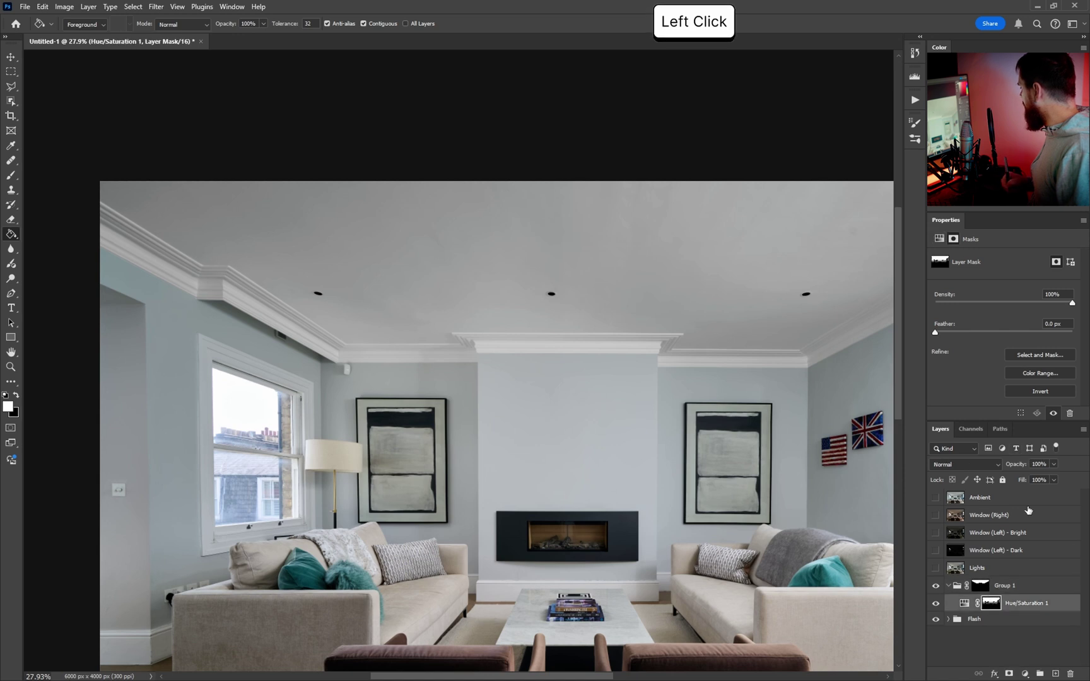
{"action": "left_click", "coordinate": [958, 587]}
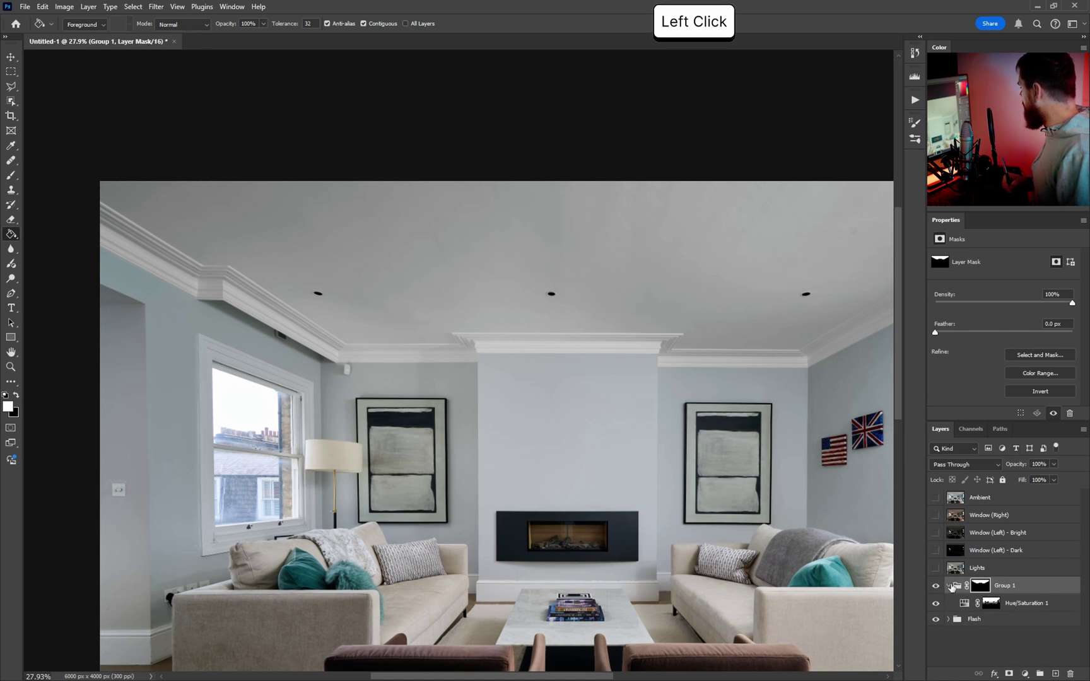
{"action": "left_click", "coordinate": [964, 603]}
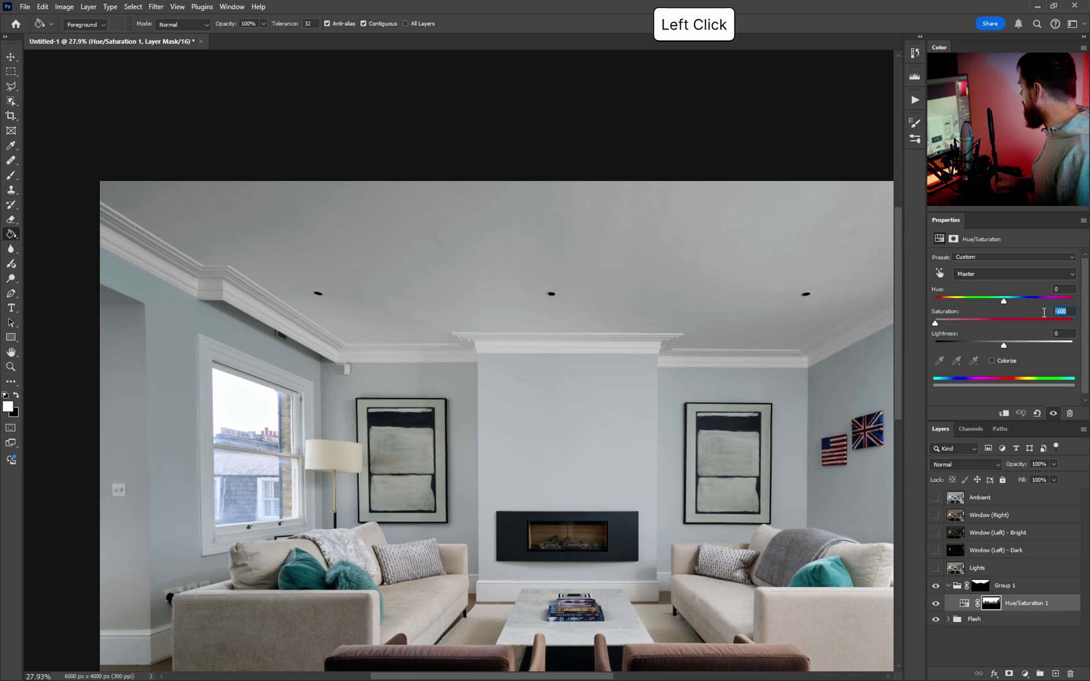
{"action": "left_click_drag", "start_coordinate": [1045, 314], "coordinate": [984, 312]}
{"action": "type", "text": "-50"}
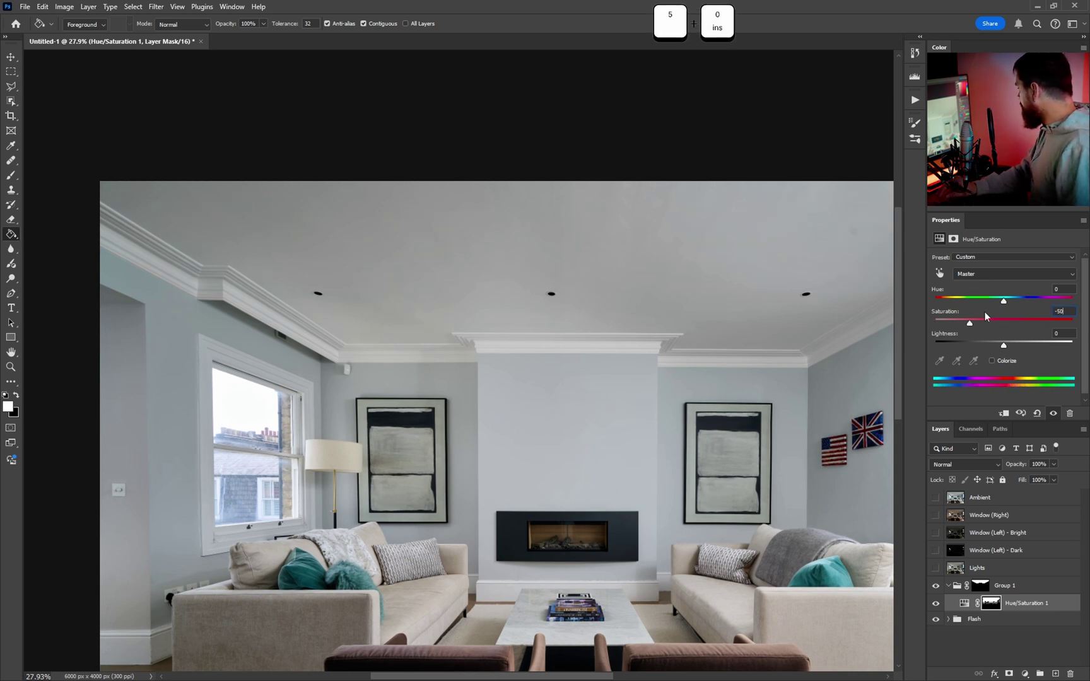
{"action": "key", "text": "Return"}
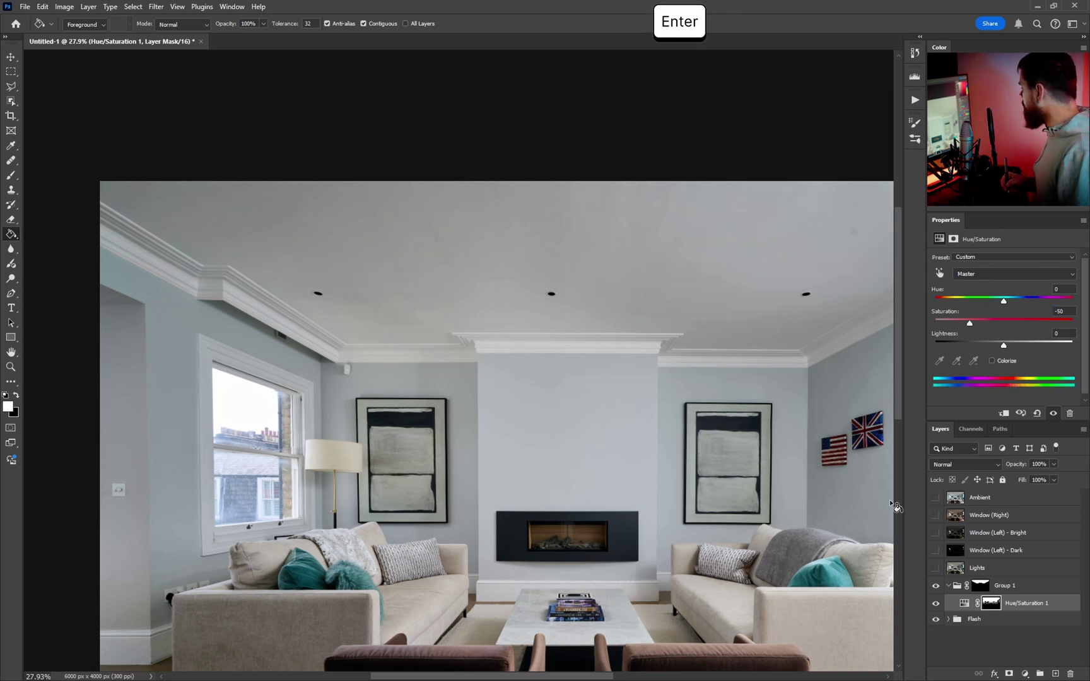
{"action": "left_click", "coordinate": [949, 586]}
{"action": "left_click_drag", "start_coordinate": [593, 406], "coordinate": [548, 324]}
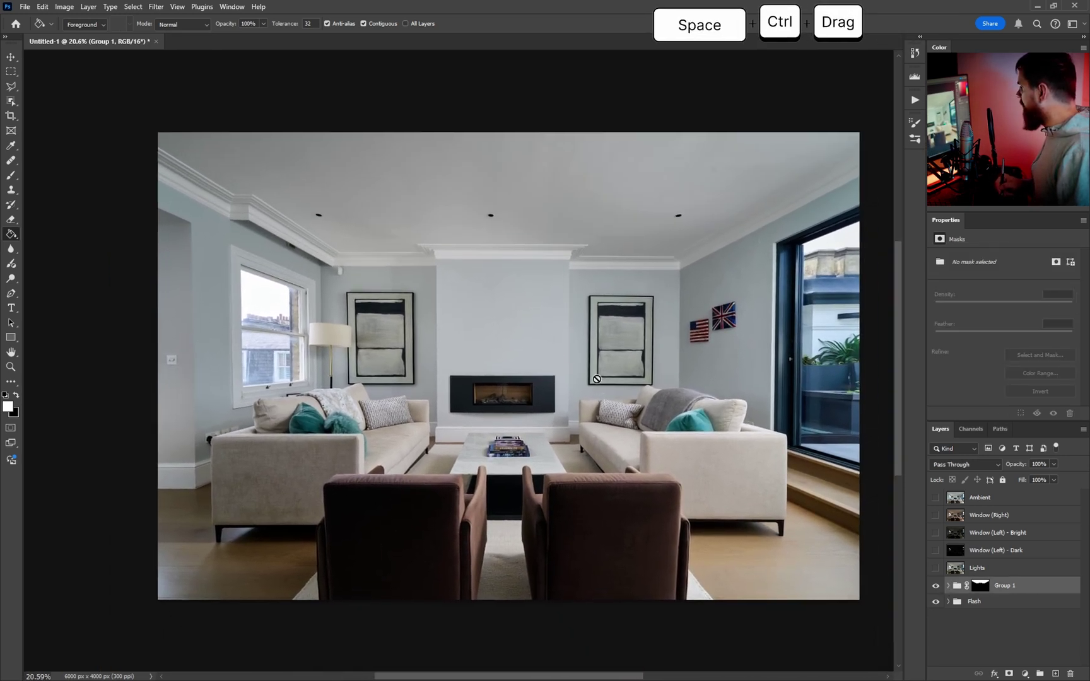
Step: Show the Lights layer, move it to the top of the layer stack and set its blend mode to Lighten
{"action": "left_click", "coordinate": [936, 568]}
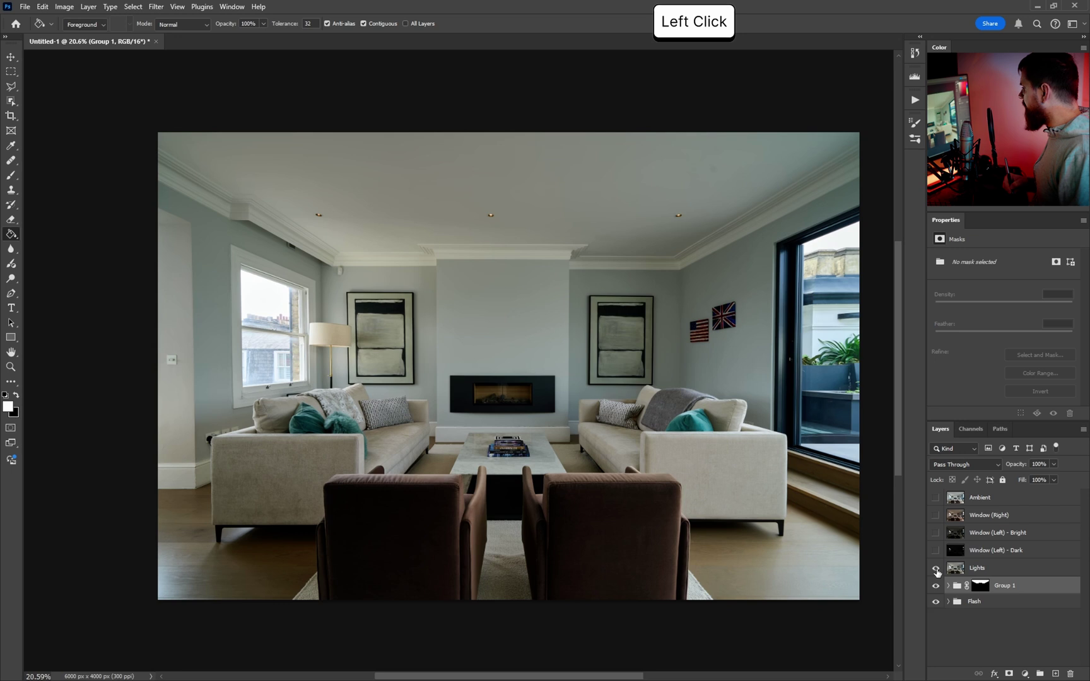
{"action": "left_click_drag", "start_coordinate": [950, 566], "coordinate": [946, 502]}
{"action": "left_click", "coordinate": [945, 469]}
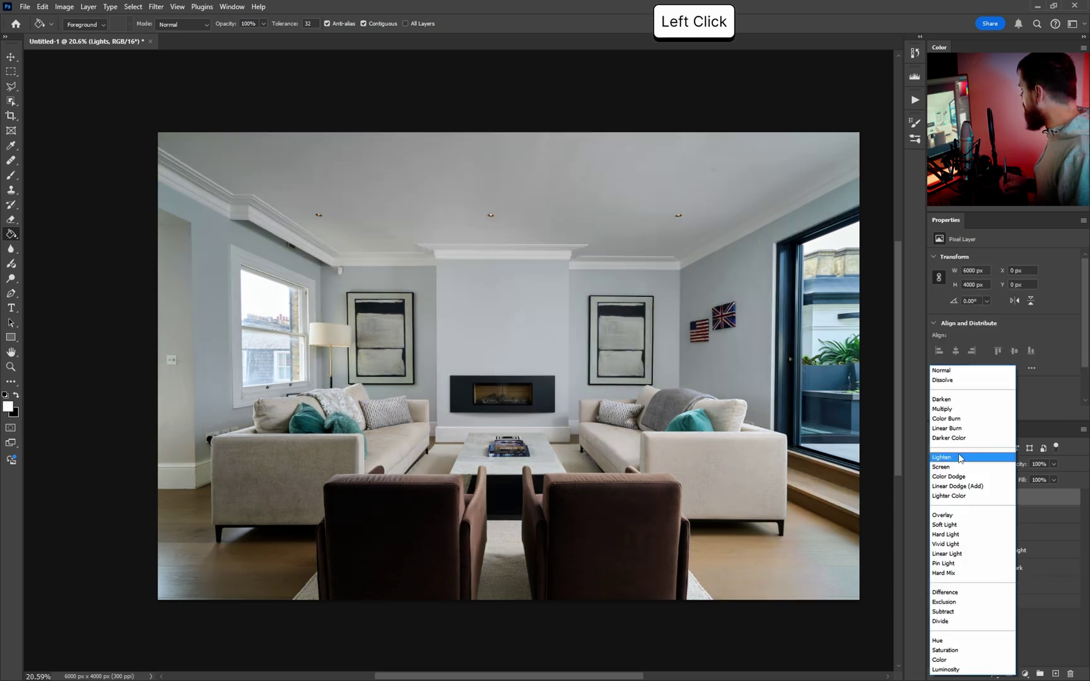
{"action": "left_click", "coordinate": [963, 459]}
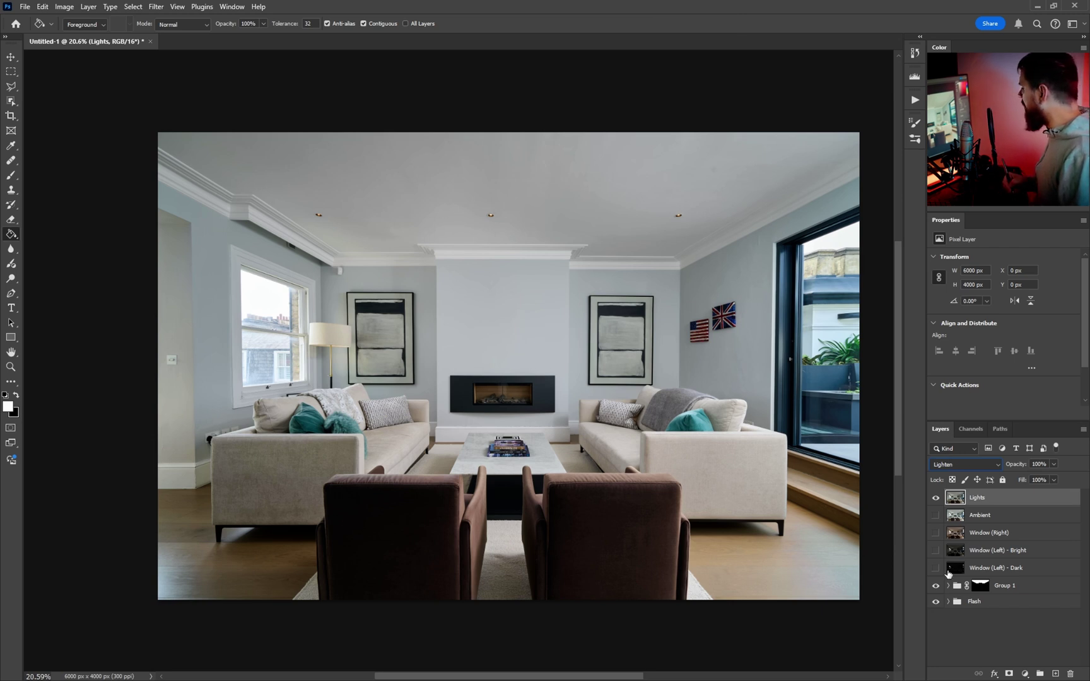
Step: Compare the image with the Lights layer hidden and shown, and examine the ceiling spotlights near the left window
{"action": "left_click", "coordinate": [935, 497]}
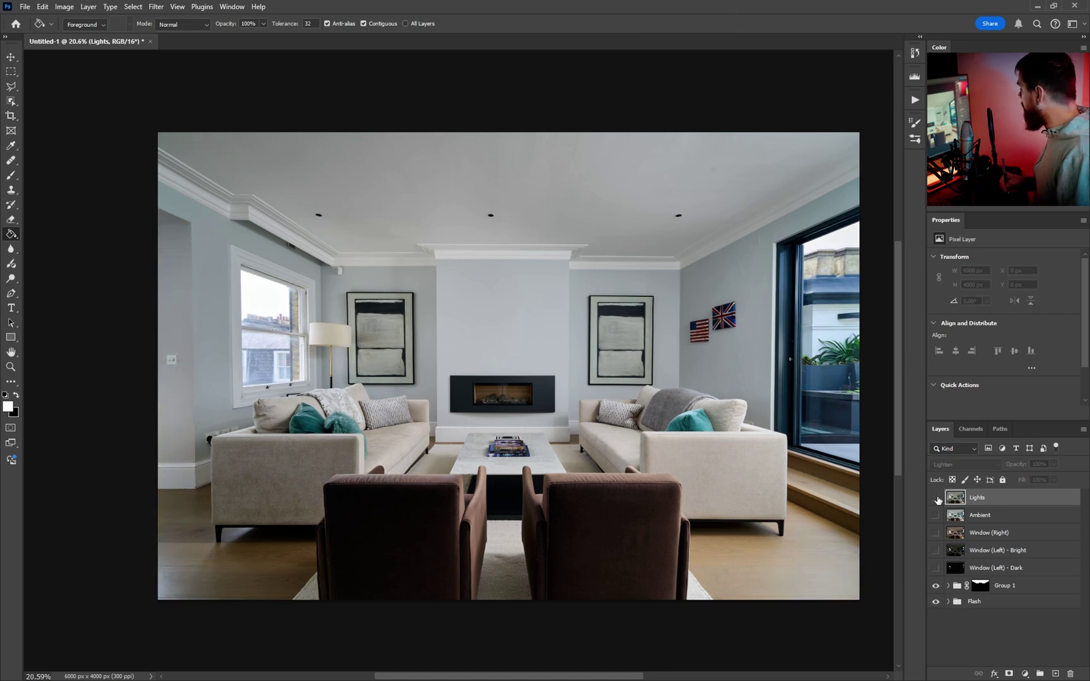
{"action": "left_click", "coordinate": [935, 498]}
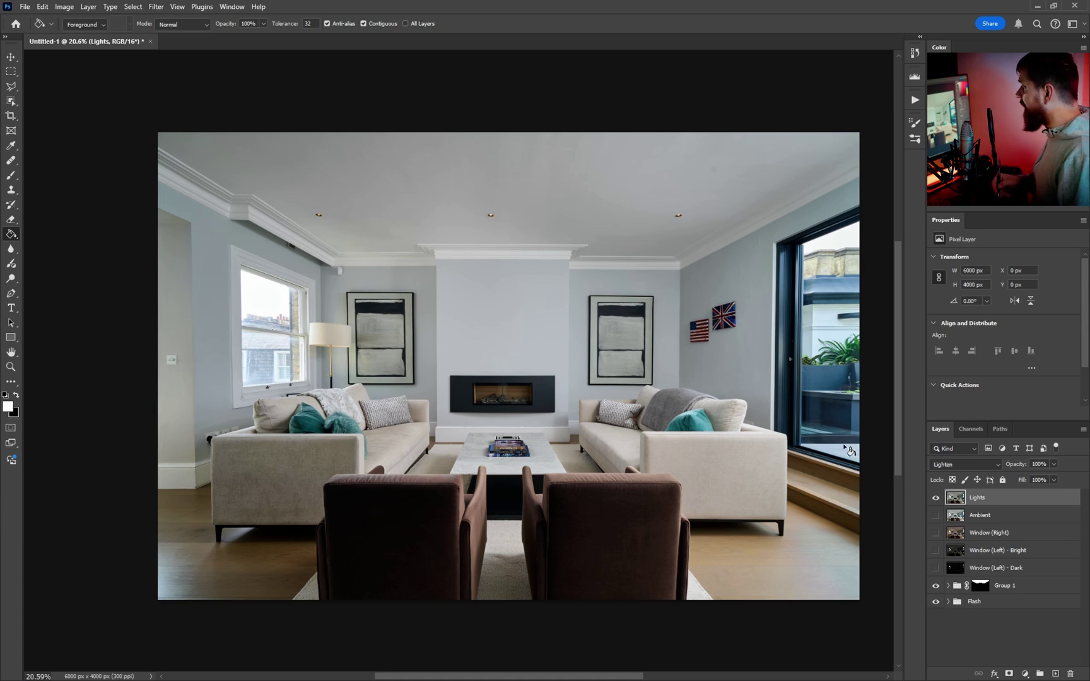
{"action": "left_click_drag", "start_coordinate": [255, 255], "coordinate": [414, 166]}
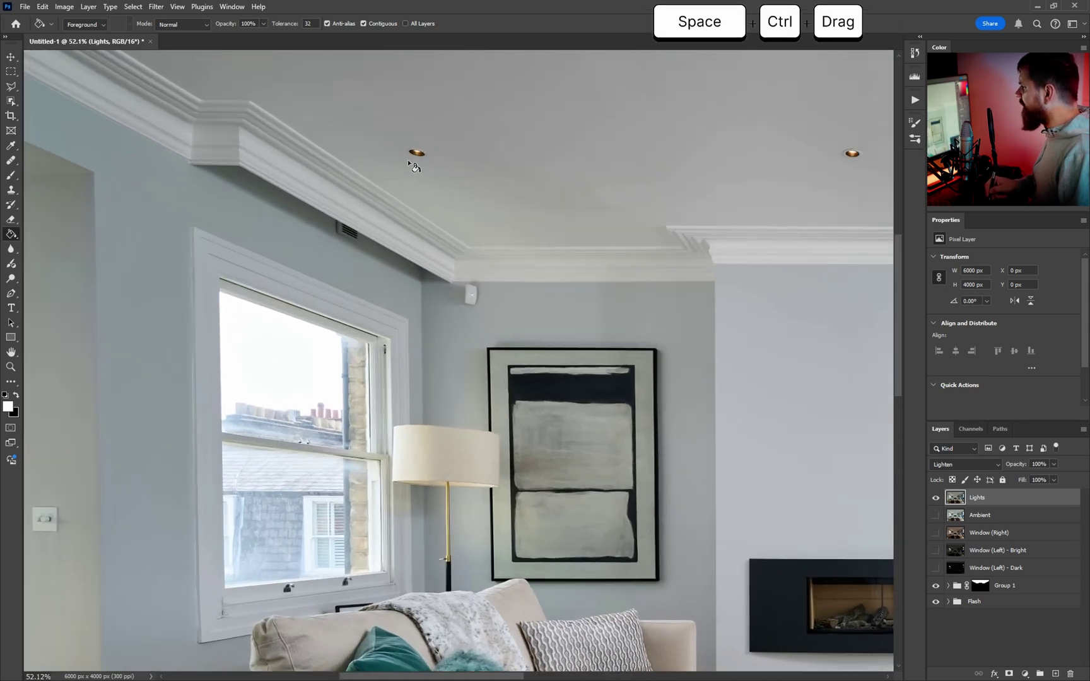
Step: Compare the image with the Lights layer on and off, and add a black mask to that layer
{"action": "left_click", "coordinate": [936, 497]}
{"action": "left_click", "coordinate": [936, 497]}
{"action": "left_click", "coordinate": [936, 497]}
{"action": "left_click", "coordinate": [936, 497]}
{"action": "left_click", "coordinate": [936, 497]}
{"action": "left_click", "coordinate": [936, 497]}
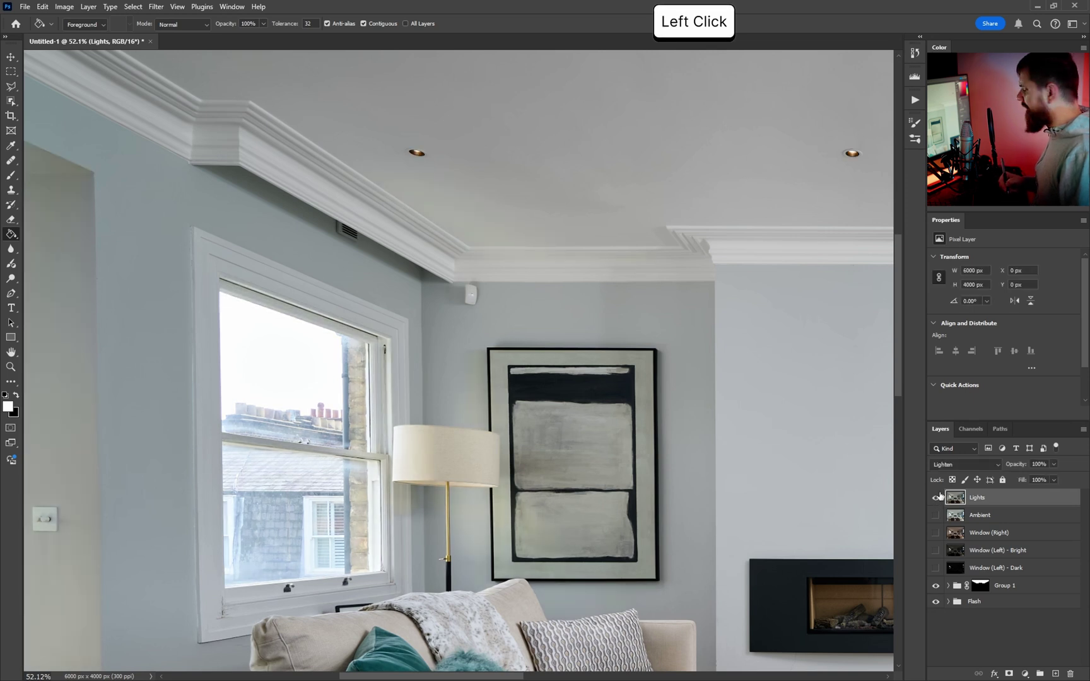
{"action": "key", "text": "ctrl+f"}
{"action": "left_click_drag", "start_coordinate": [659, 268], "coordinate": [511, 289]}
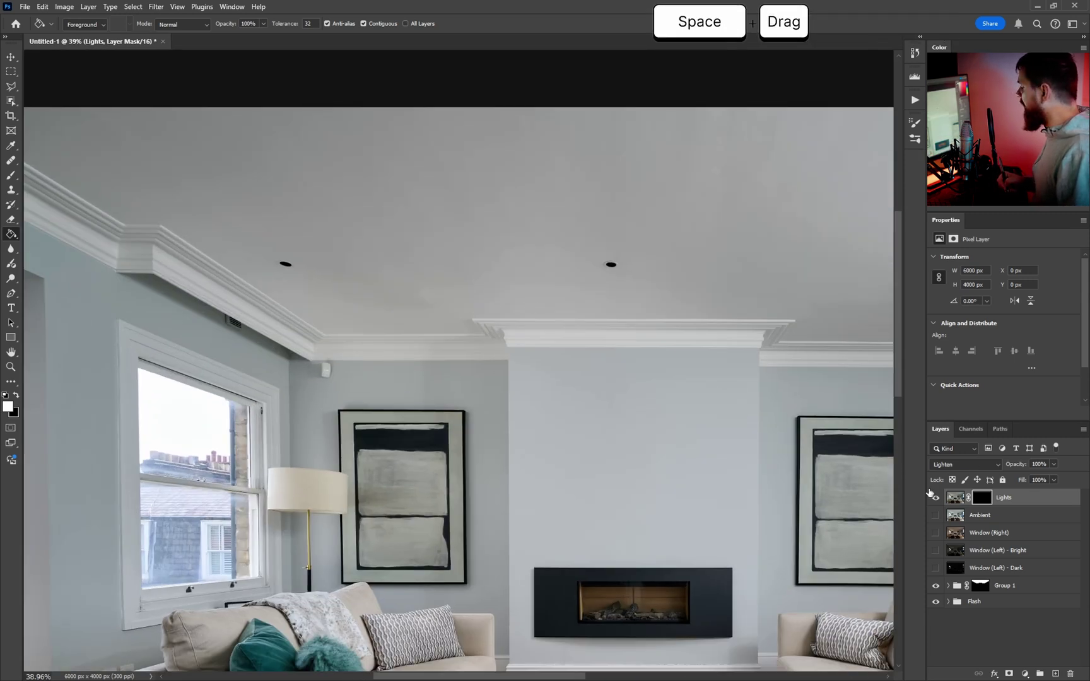
Step: Reveal the ceiling spotlights by painting white on the Lights mask with a soft brush at 20% flow
{"action": "key", "text": "b"}
{"action": "left_click_drag", "start_coordinate": [435, 260], "coordinate": [298, 269]}
{"action": "right_click", "coordinate": [302, 255], "text": "alt"}
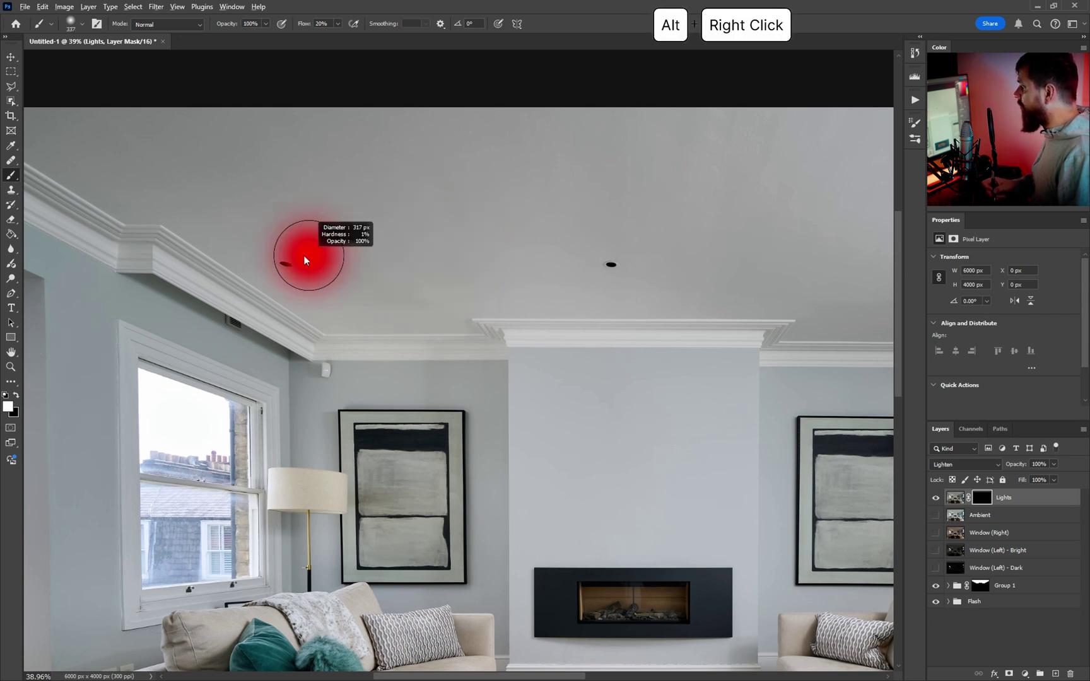
{"action": "left_click", "coordinate": [293, 258]}
{"action": "left_click_drag", "start_coordinate": [637, 258], "coordinate": [591, 268]}
{"action": "key", "text": "space"}
{"action": "left_click_drag", "start_coordinate": [765, 264], "coordinate": [385, 290]}
{"action": "mouse_move", "coordinate": [596, 292]}
{"action": "left_mouse_down"}
{"action": "mouse_move", "coordinate": [571, 302]}
{"action": "mouse_move", "coordinate": [623, 285]}
{"action": "left_mouse_up"}
{"action": "mouse_move", "coordinate": [237, 292]}
{"action": "left_mouse_down"}
{"action": "mouse_move", "coordinate": [563, 325]}
{"action": "mouse_move", "coordinate": [573, 314]}
{"action": "left_mouse_up"}
{"action": "key", "text": "space"}
{"action": "left_click_drag", "start_coordinate": [260, 311], "coordinate": [295, 311]}
{"action": "key", "text": "ctrl+space"}
{"action": "mouse_move", "coordinate": [528, 340]}
{"action": "left_mouse_down"}
{"action": "mouse_move", "coordinate": [493, 303]}
{"action": "mouse_move", "coordinate": [512, 306]}
{"action": "left_mouse_up"}
Step: Show the Ambient layer, set its blend mode to Luminosity and compare the image with it on and off
{"action": "left_click", "coordinate": [936, 515]}
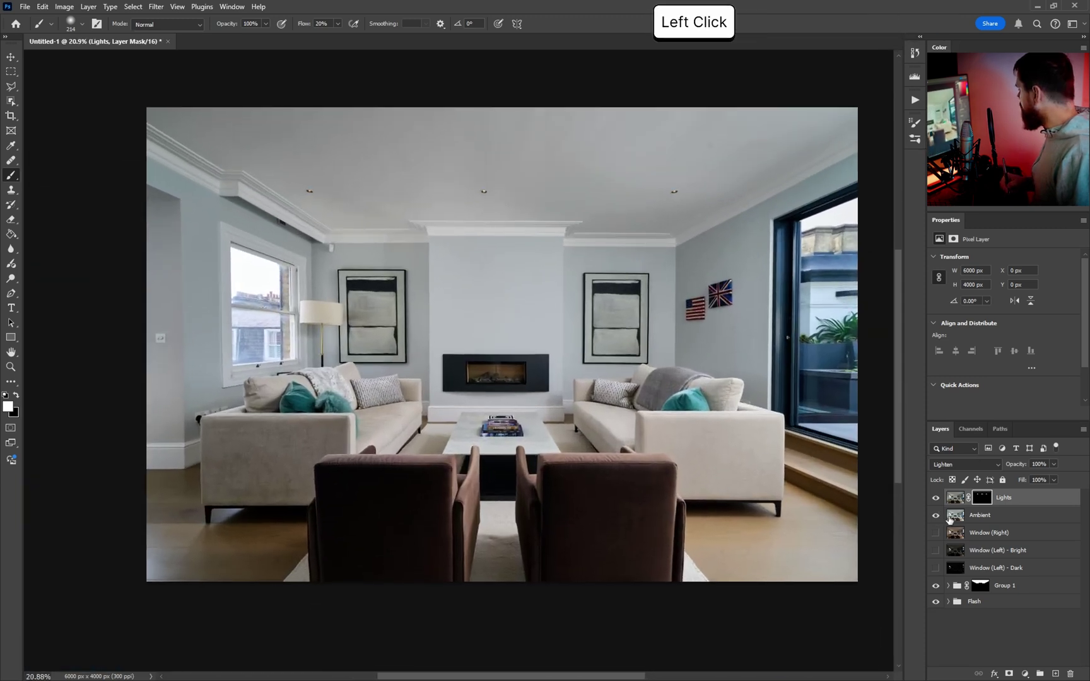
{"action": "left_click", "coordinate": [972, 515]}
{"action": "left_click", "coordinate": [965, 465]}
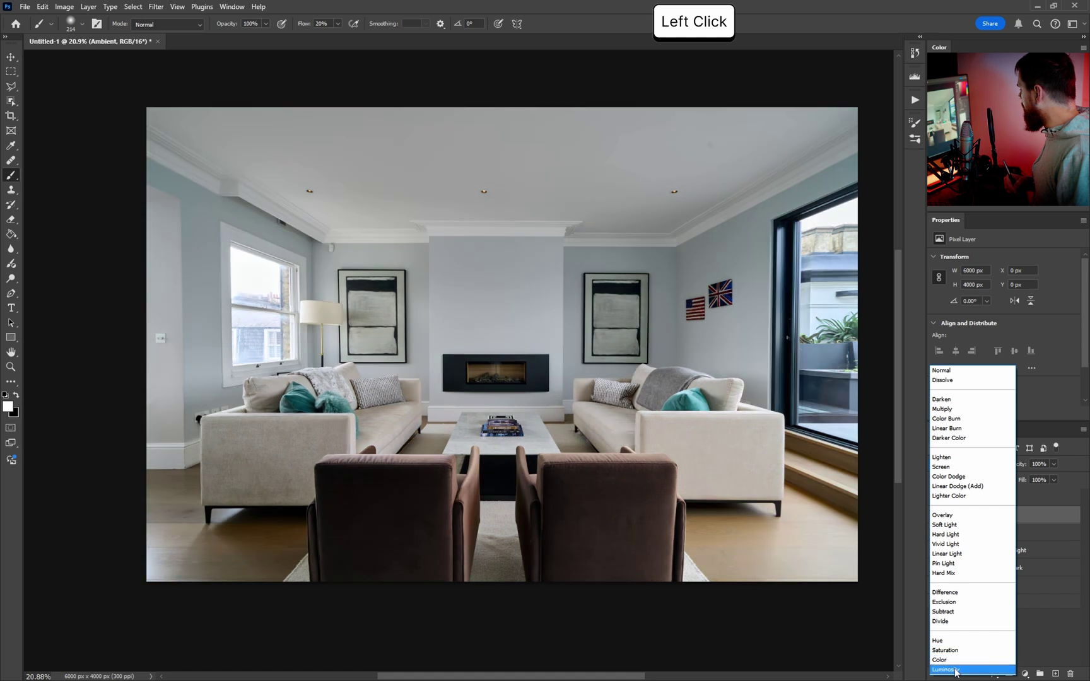
{"action": "left_click", "coordinate": [949, 669]}
{"action": "left_click", "coordinate": [935, 516]}
{"action": "left_click", "coordinate": [936, 516]}
{"action": "left_click", "coordinate": [936, 516]}
{"action": "left_click", "coordinate": [936, 516]}
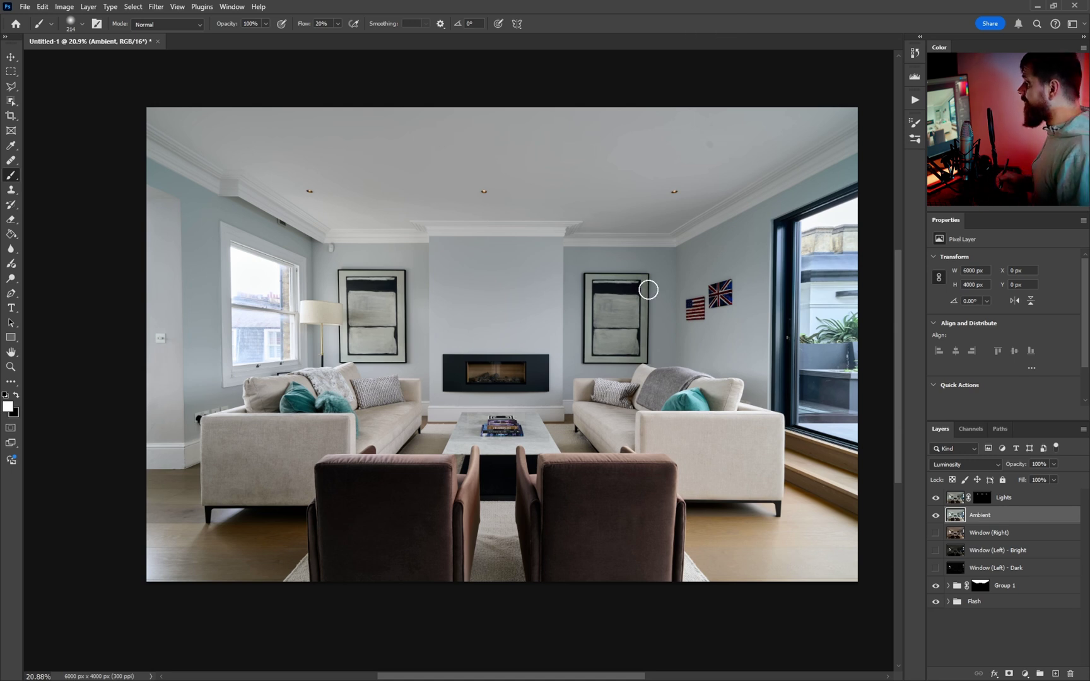
Step: Move the Ambient layer below the window layers, directly above Group 1, and hide it
{"action": "left_click_drag", "start_coordinate": [996, 522], "coordinate": [988, 584]}
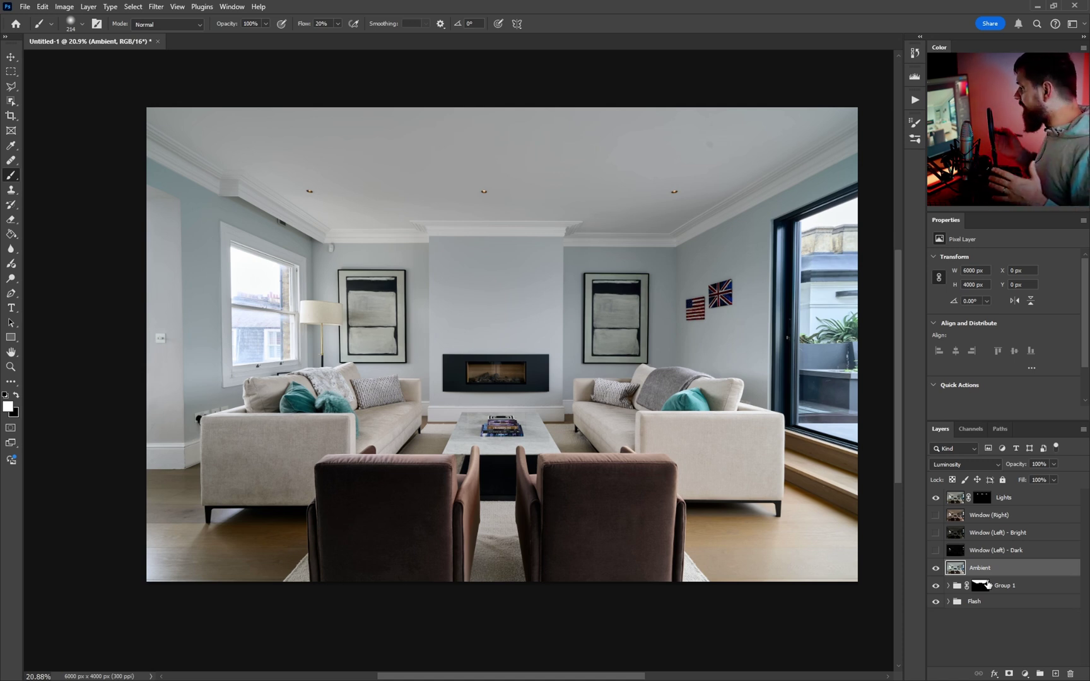
{"action": "left_click", "coordinate": [936, 568]}
{"action": "left_click", "coordinate": [936, 568]}
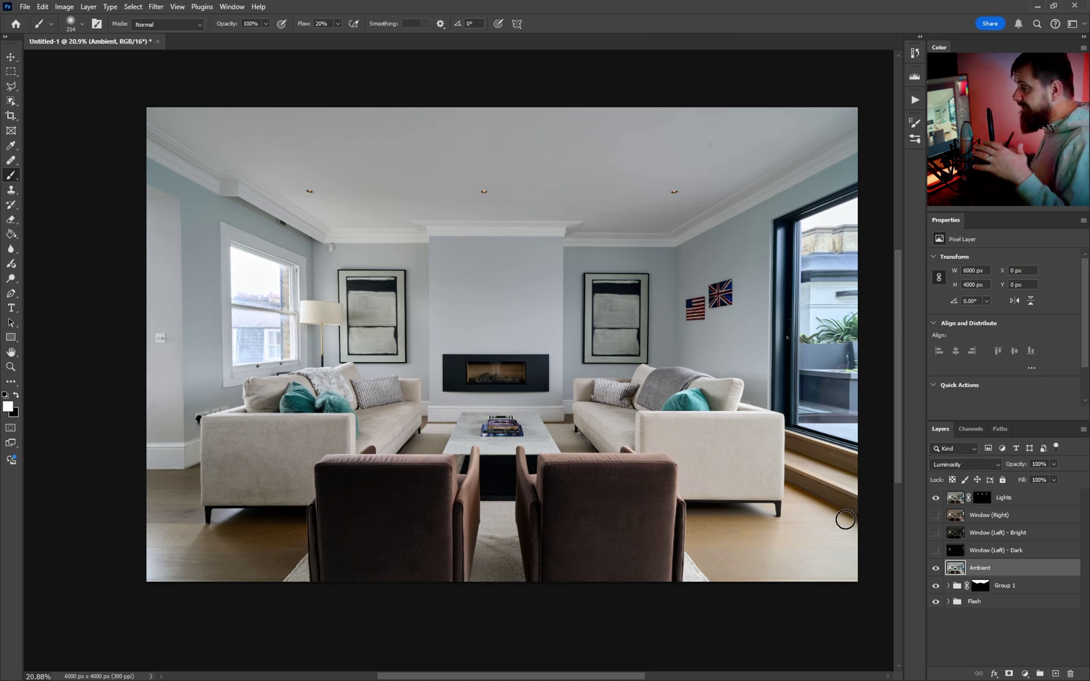
{"action": "left_click", "coordinate": [936, 569]}
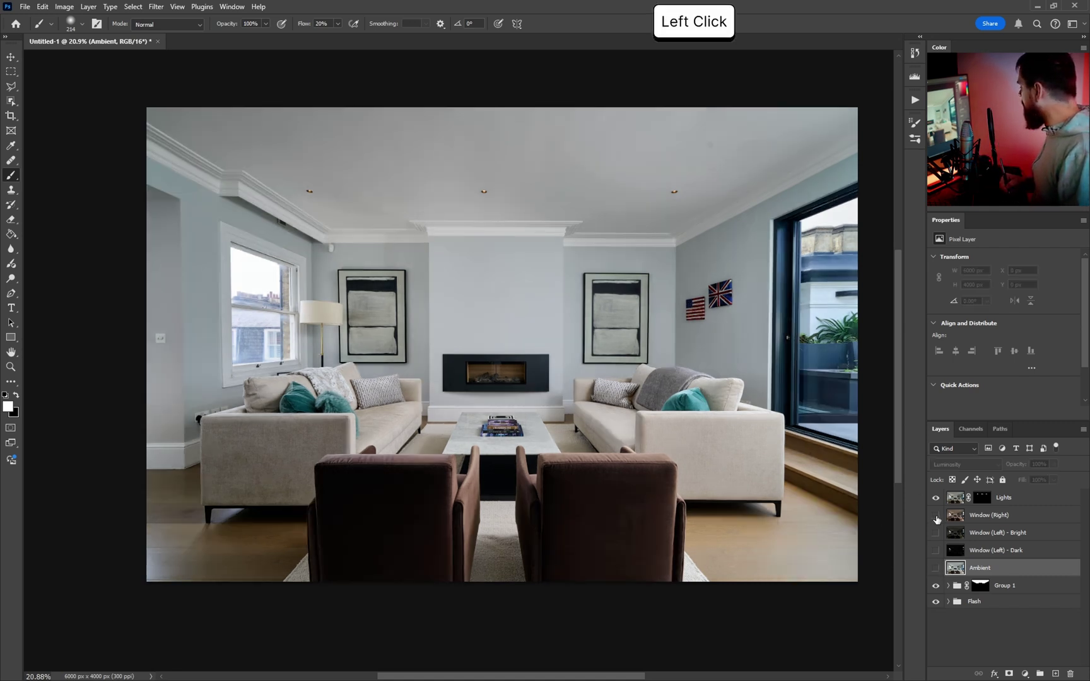
Step: With Lights hidden and Window (Right) shown, place Window (Right) directly above Ambient and add a black mask to it
{"action": "left_click", "coordinate": [937, 550]}
{"action": "left_click", "coordinate": [937, 544]}
{"action": "left_click_drag", "start_coordinate": [956, 515], "coordinate": [971, 559]}
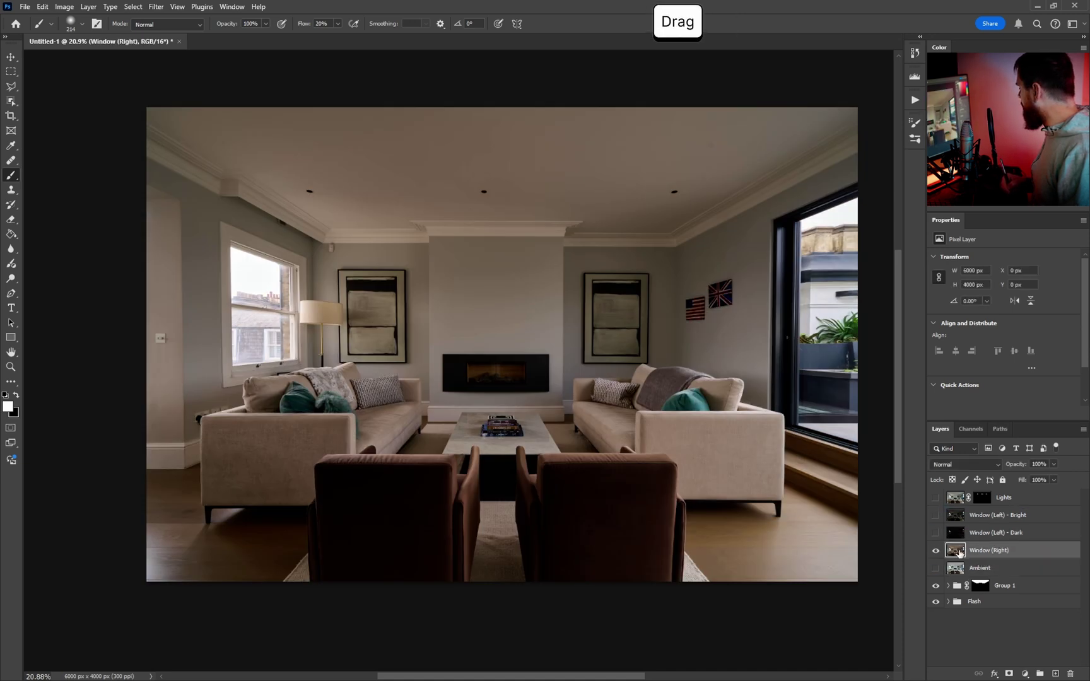
{"action": "key", "text": "ctrl+f"}
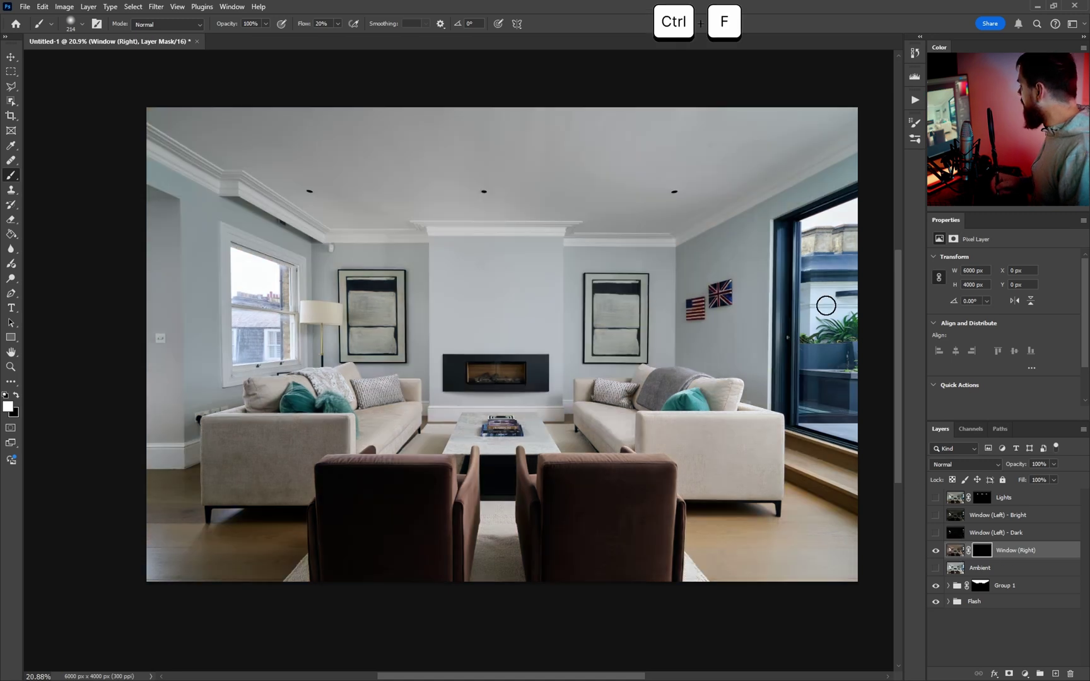
{"action": "key", "text": "l"}
{"action": "left_click", "coordinate": [807, 58]}
{"action": "key", "text": "l"}
{"action": "left_click", "coordinate": [669, 99]}
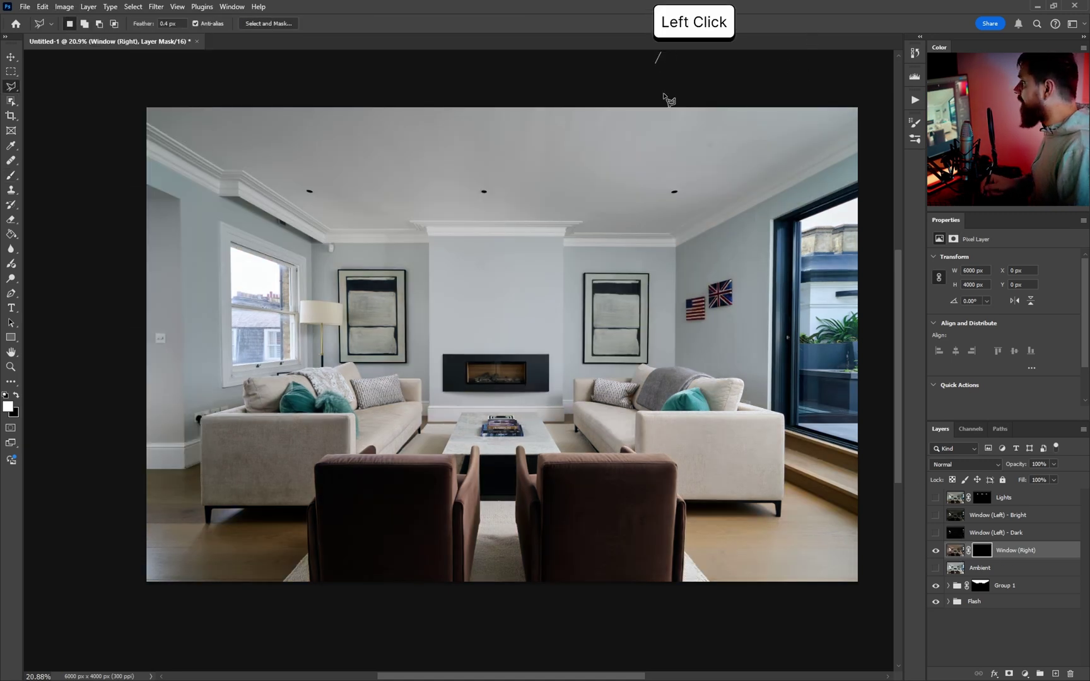
{"action": "key", "text": "Escape"}
Step: Select the glass of the right-hand window with the Polygonal Lasso, following the frame out to the image's edge
{"action": "key", "text": "ctrl+space"}
{"action": "left_click_drag", "start_coordinate": [810, 202], "coordinate": [899, 211]}
{"action": "left_click_drag", "start_coordinate": [760, 255], "coordinate": [443, 262]}
{"action": "left_click", "coordinate": [532, 239], "text": "ctrl"}
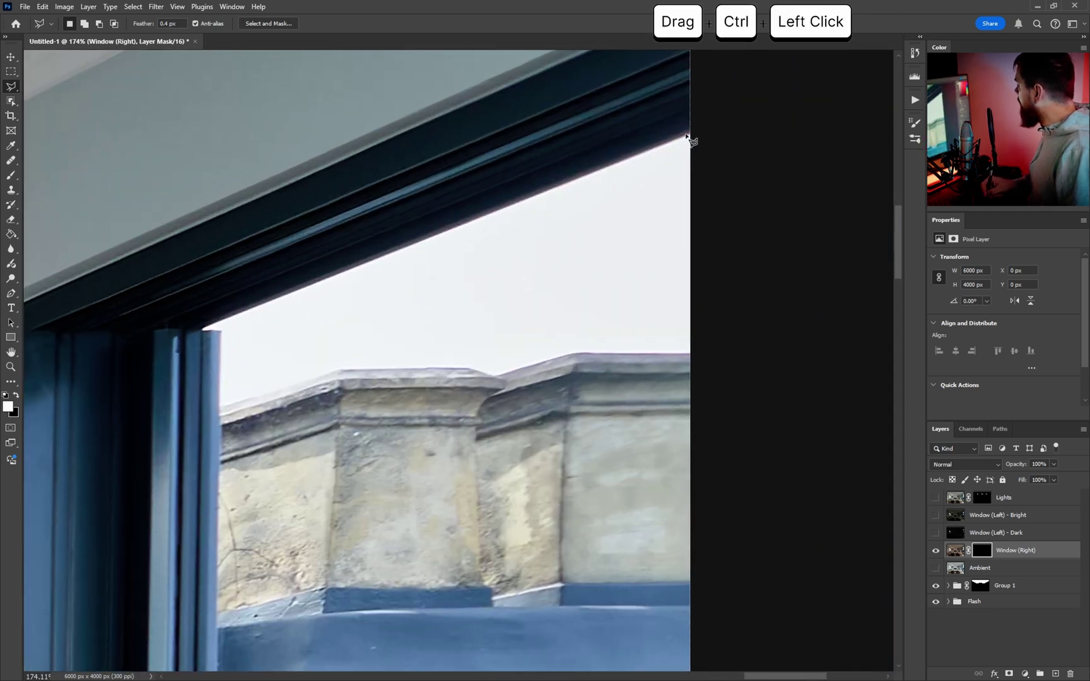
{"action": "left_click", "coordinate": [688, 135]}
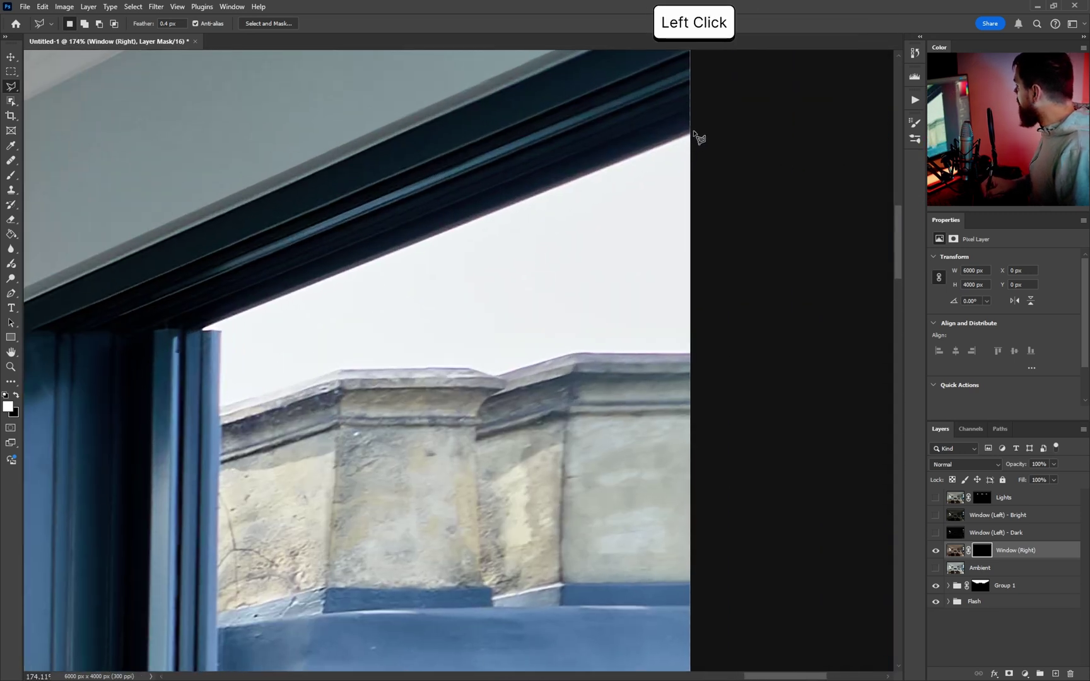
{"action": "left_click", "coordinate": [203, 328]}
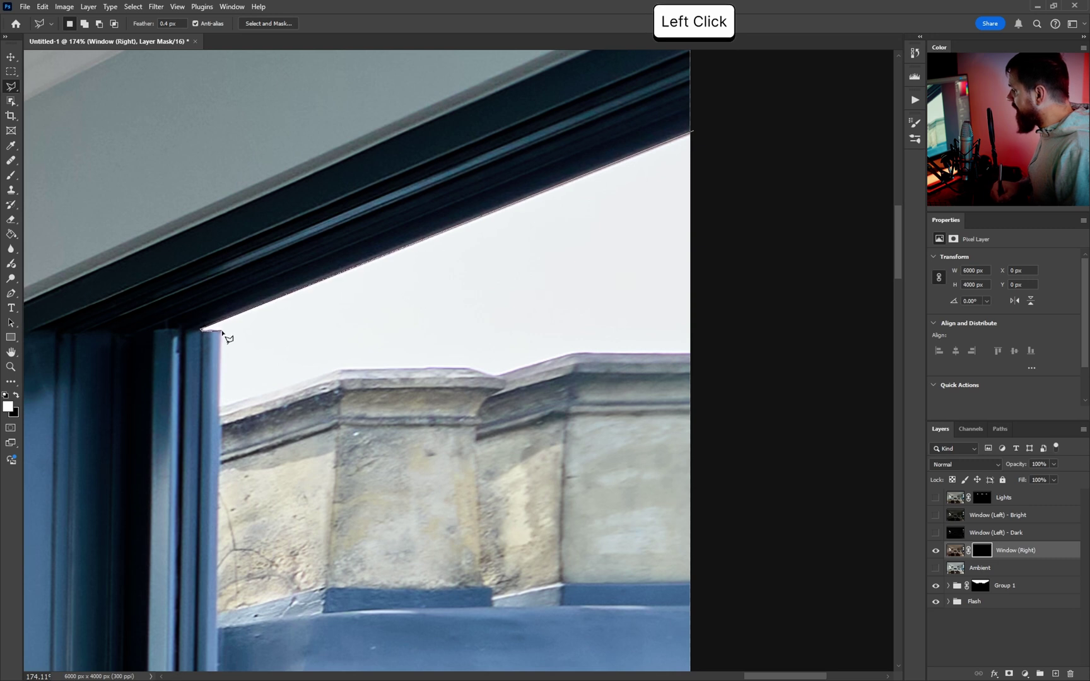
{"action": "scroll", "coordinate": [208, 504], "scroll_direction": "down", "scroll_amount": 15}
{"action": "key", "text": "shift"}
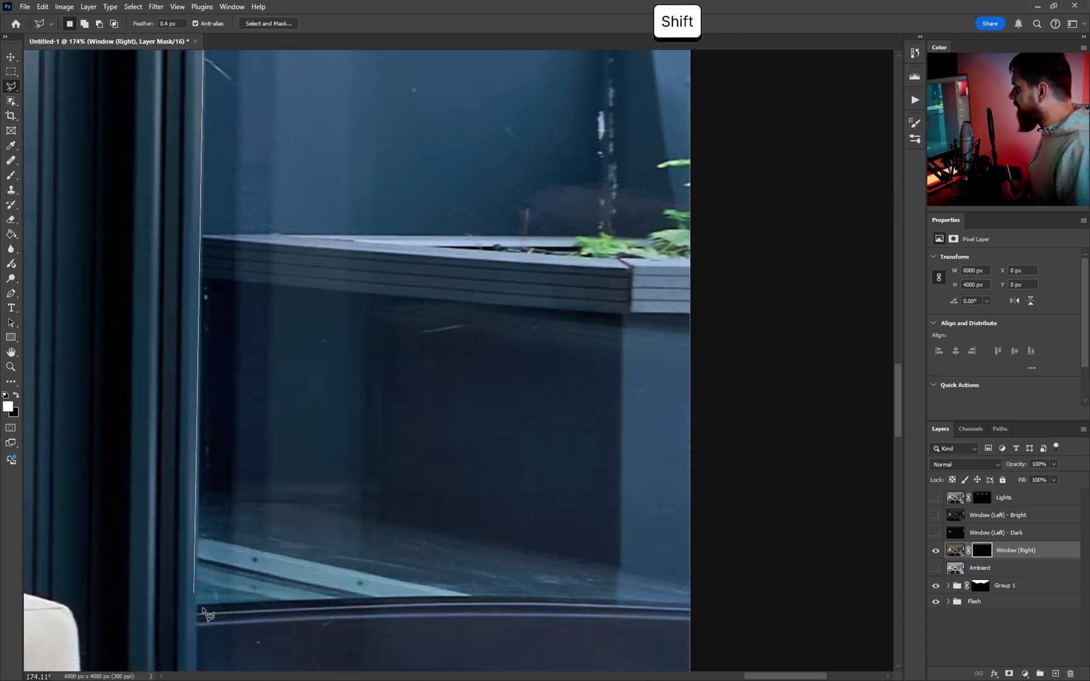
{"action": "scroll", "coordinate": [208, 615], "scroll_direction": "down", "scroll_amount": 8}
{"action": "left_click", "coordinate": [197, 377]}
{"action": "left_click", "coordinate": [721, 527]}
{"action": "scroll", "coordinate": [706, 290], "scroll_direction": "up", "scroll_amount": 5}
Step: Add the missed sliver along the lower left edge of the right-hand window's glass to the selection
{"action": "key", "text": "ctrl+space"}
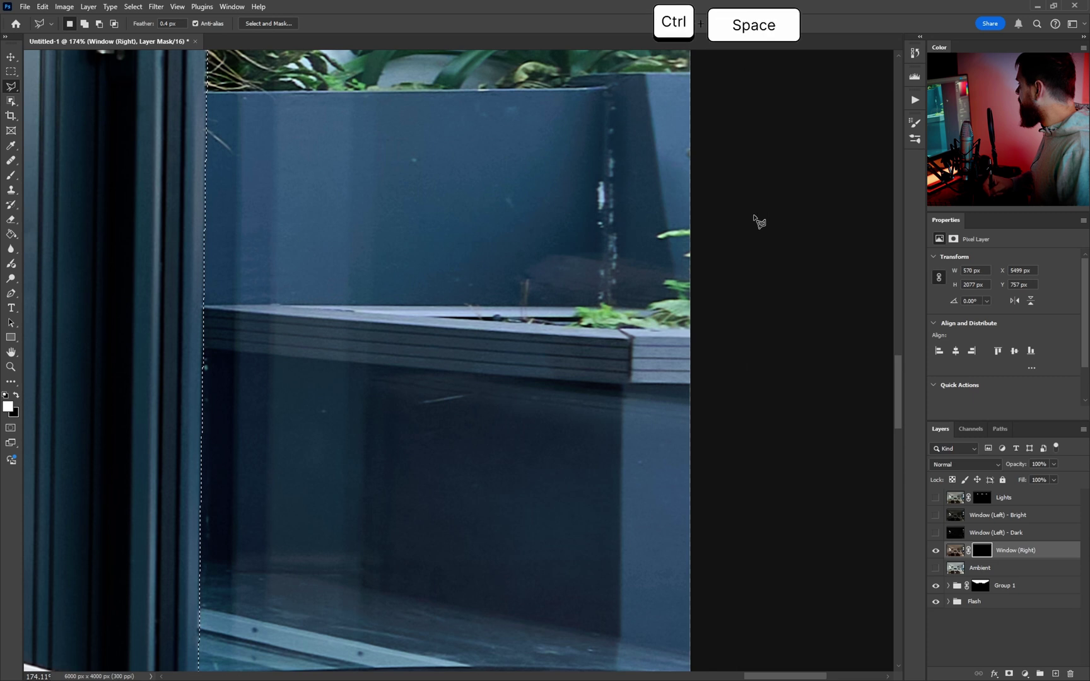
{"action": "left_click_drag", "start_coordinate": [694, 225], "coordinate": [649, 240]}
{"action": "left_click_drag", "start_coordinate": [537, 395], "coordinate": [604, 394]}
{"action": "left_click_drag", "start_coordinate": [489, 461], "coordinate": [513, 456]}
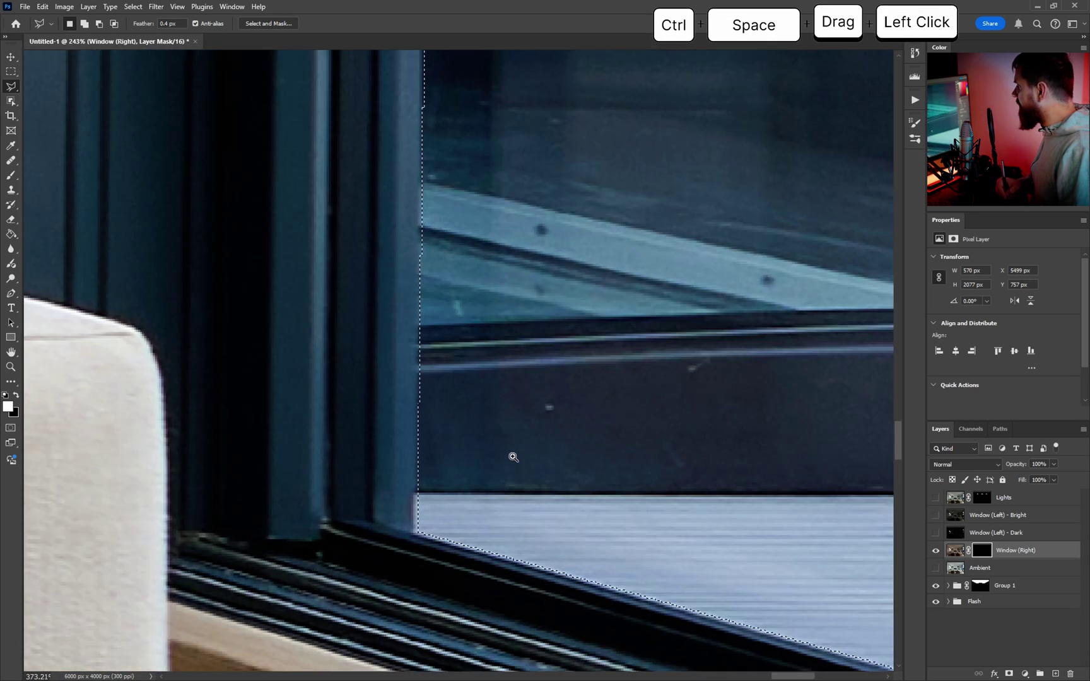
{"action": "key", "text": "shift"}
{"action": "key", "text": "l"}
{"action": "left_click", "coordinate": [473, 529], "text": "shift"}
{"action": "left_click", "coordinate": [415, 532]}
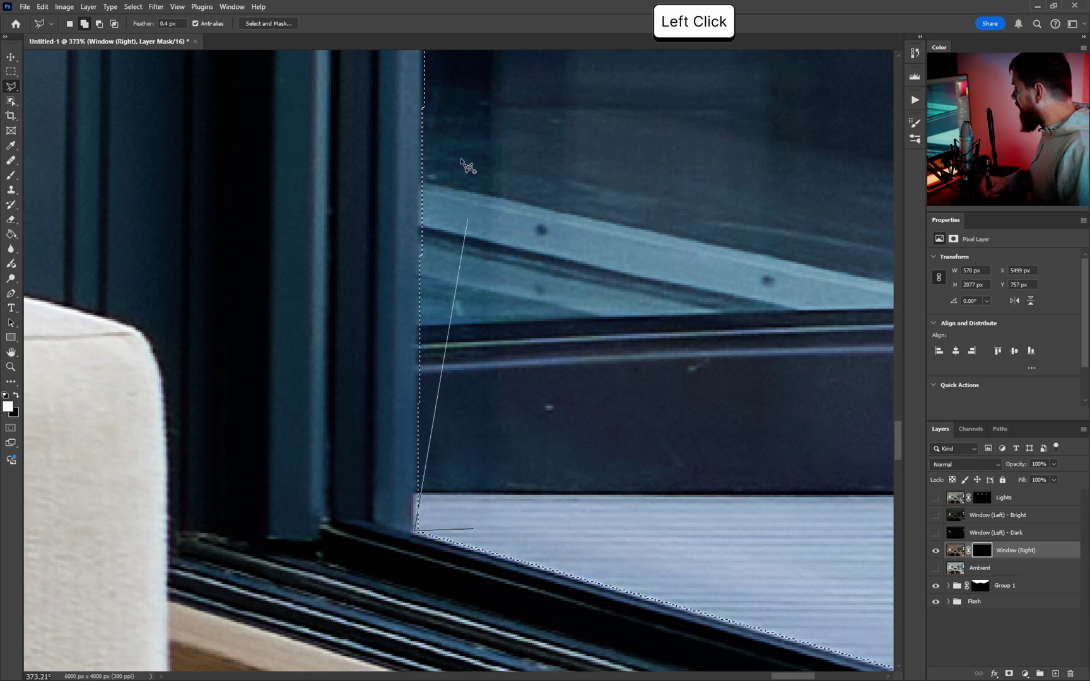
{"action": "left_click", "coordinate": [423, 107]}
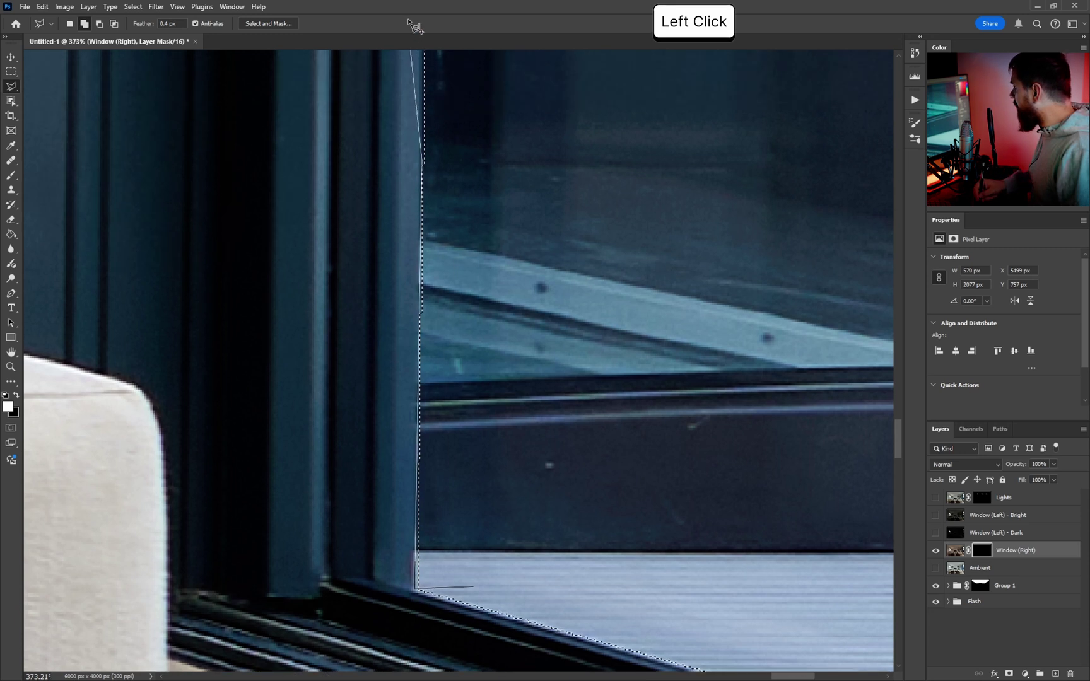
{"action": "left_click", "coordinate": [424, 61]}
{"action": "left_click", "coordinate": [525, 124]}
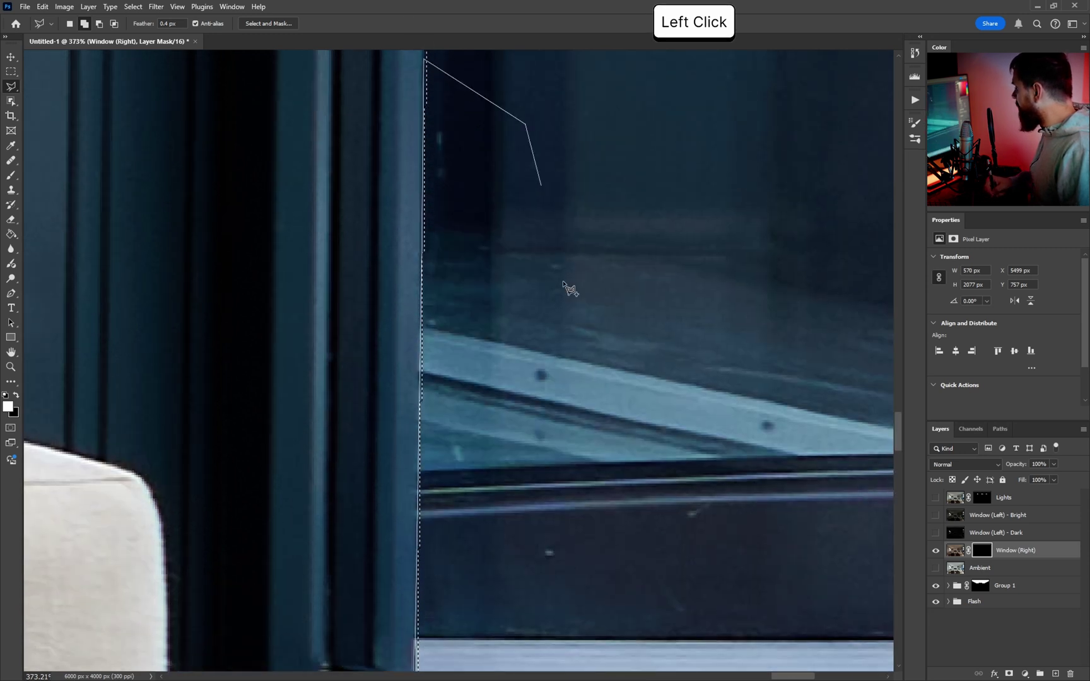
{"action": "double_click", "coordinate": [592, 503]}
Step: Fill the selected glass with white on the Window (Right) mask, deselect it and compare the layer on and off
{"action": "left_click_drag", "start_coordinate": [600, 462], "coordinate": [538, 433]}
{"action": "left_click_drag", "start_coordinate": [607, 364], "coordinate": [568, 391]}
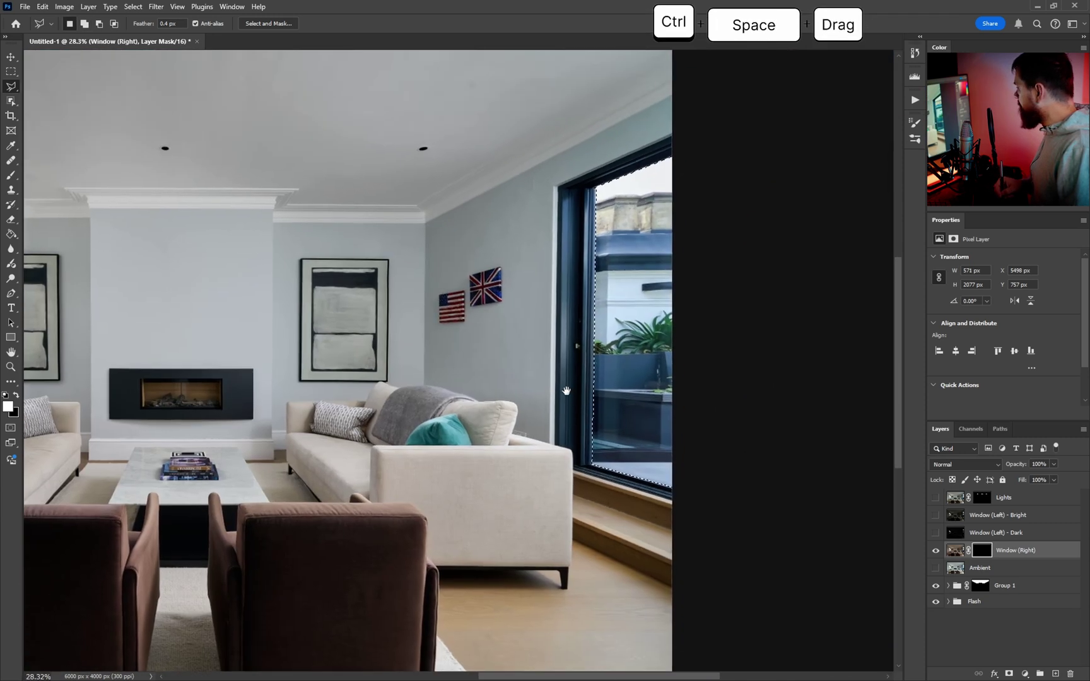
{"action": "key", "text": "g"}
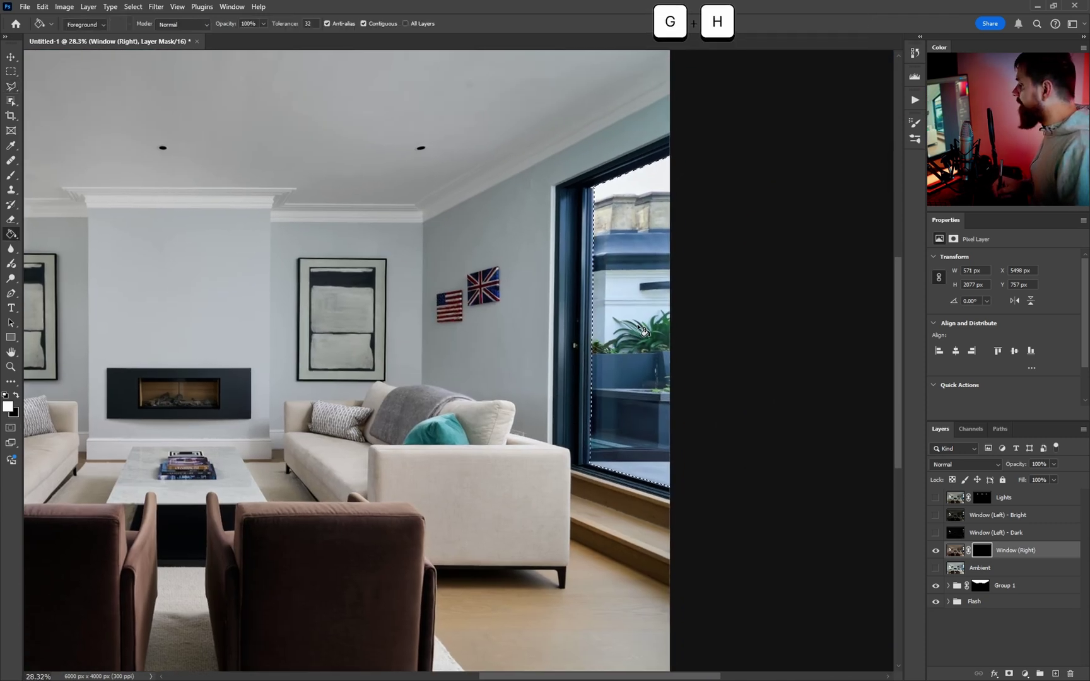
{"action": "left_click", "coordinate": [597, 351]}
{"action": "key", "text": "ctrl+d"}
{"action": "left_click_drag", "start_coordinate": [540, 319], "coordinate": [872, 475]}
{"action": "left_click", "coordinate": [936, 550]}
{"action": "left_click", "coordinate": [936, 551]}
{"action": "left_click", "coordinate": [936, 551]}
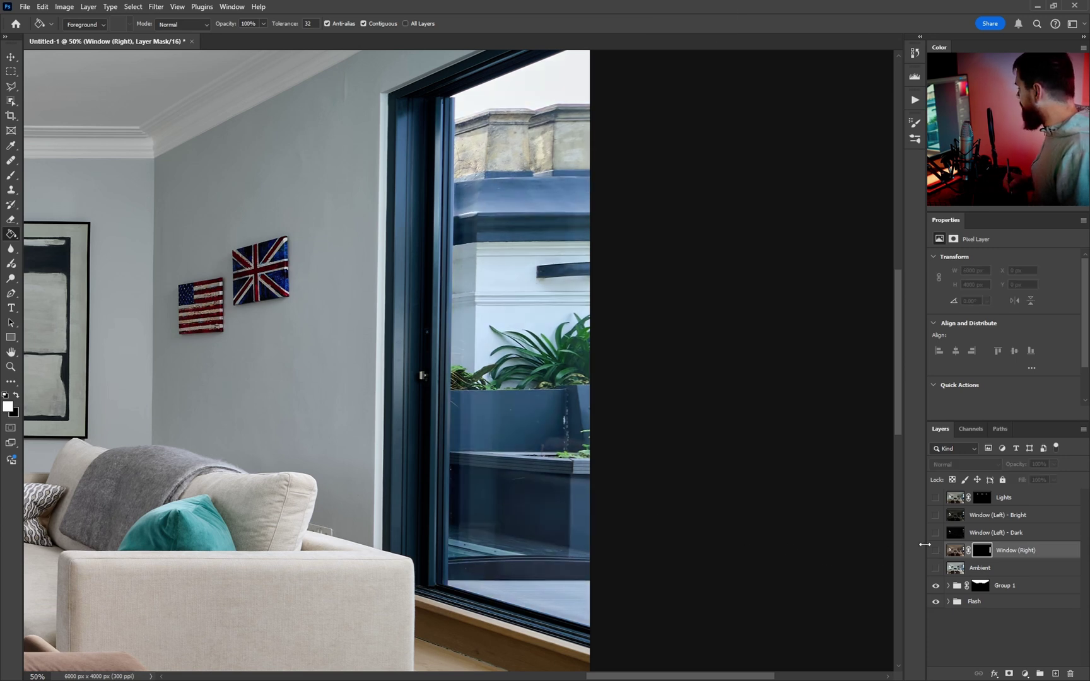
{"action": "left_click", "coordinate": [936, 550]}
Step: Show the Window (Left) - Bright layer and add a black mask to it
{"action": "left_click_drag", "start_coordinate": [515, 379], "coordinate": [414, 388]}
{"action": "left_click_drag", "start_coordinate": [414, 388], "coordinate": [467, 388]}
{"action": "left_click", "coordinate": [935, 515]}
{"action": "left_click", "coordinate": [979, 516]}
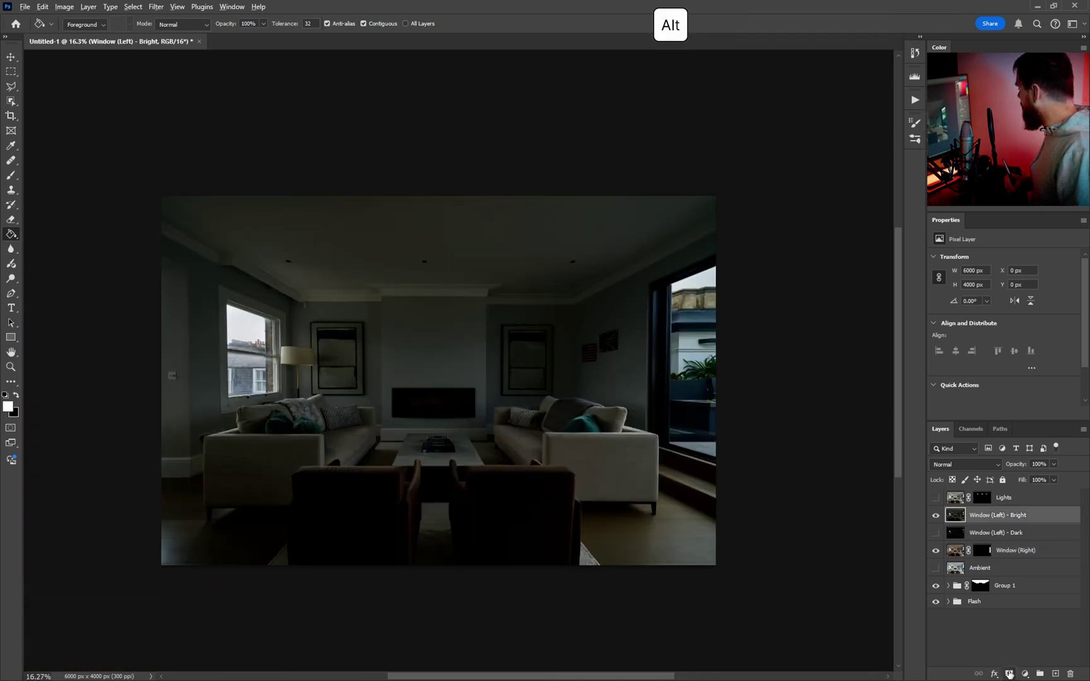
{"action": "left_click", "coordinate": [1008, 673], "text": "alt"}
Step: Select the upper pane of the left-hand window with the Polygonal Lasso, tracing around the brick wall and the sash latch
{"action": "mouse_move", "coordinate": [234, 315]}
{"action": "left_mouse_down"}
{"action": "mouse_move", "coordinate": [337, 325]}
{"action": "mouse_move", "coordinate": [314, 319]}
{"action": "left_mouse_up"}
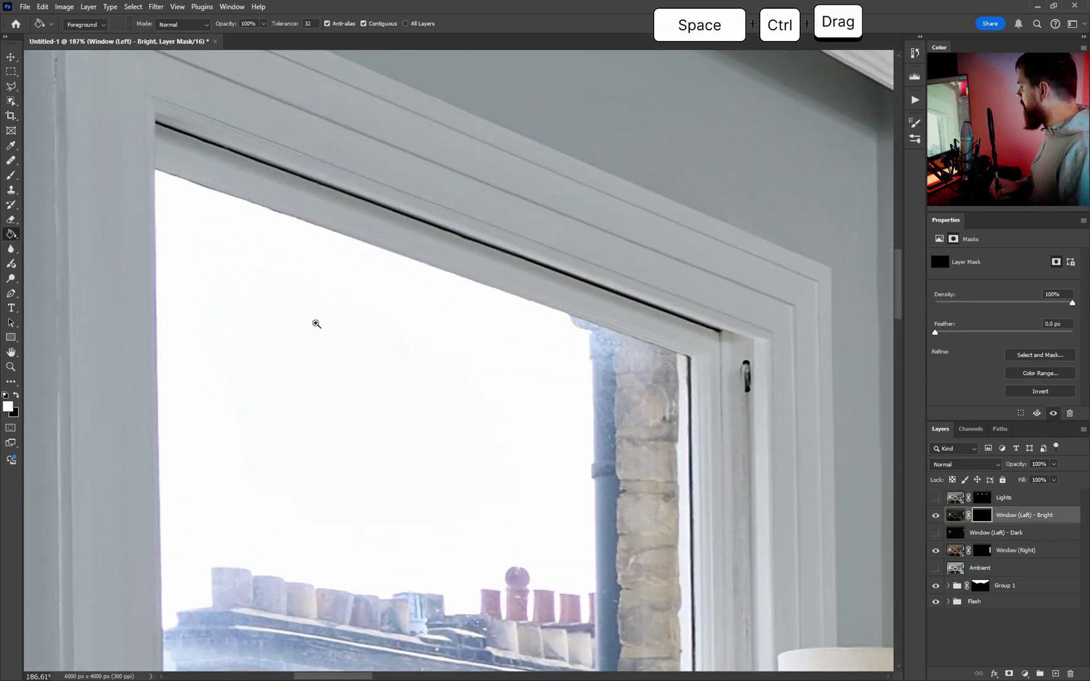
{"action": "key", "text": "l"}
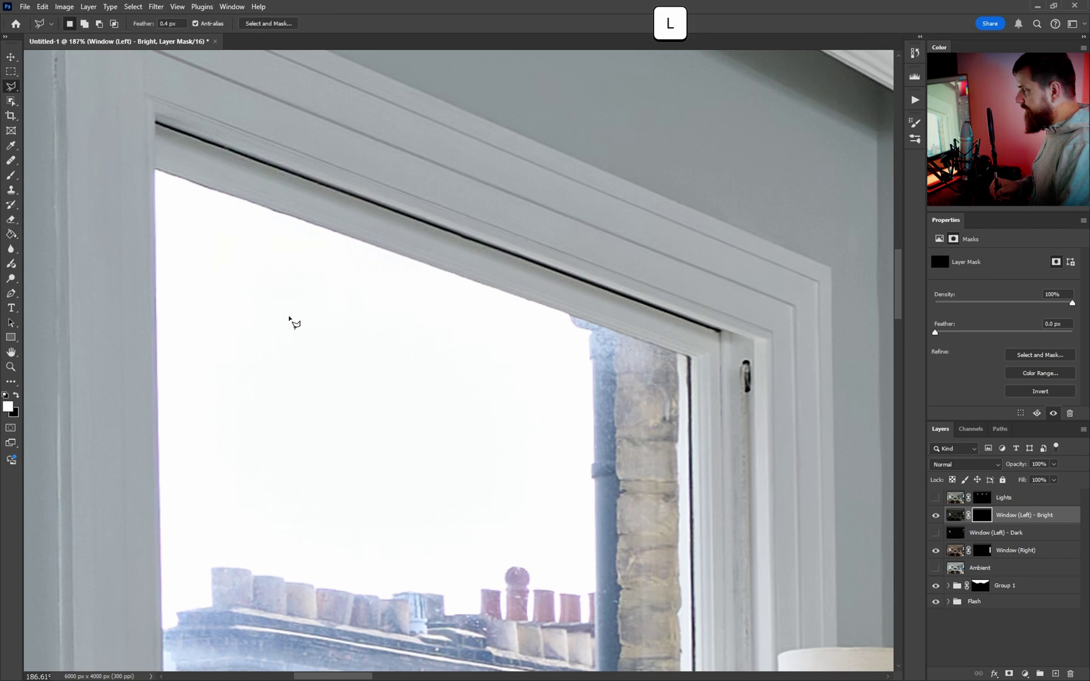
{"action": "left_click", "coordinate": [156, 170]}
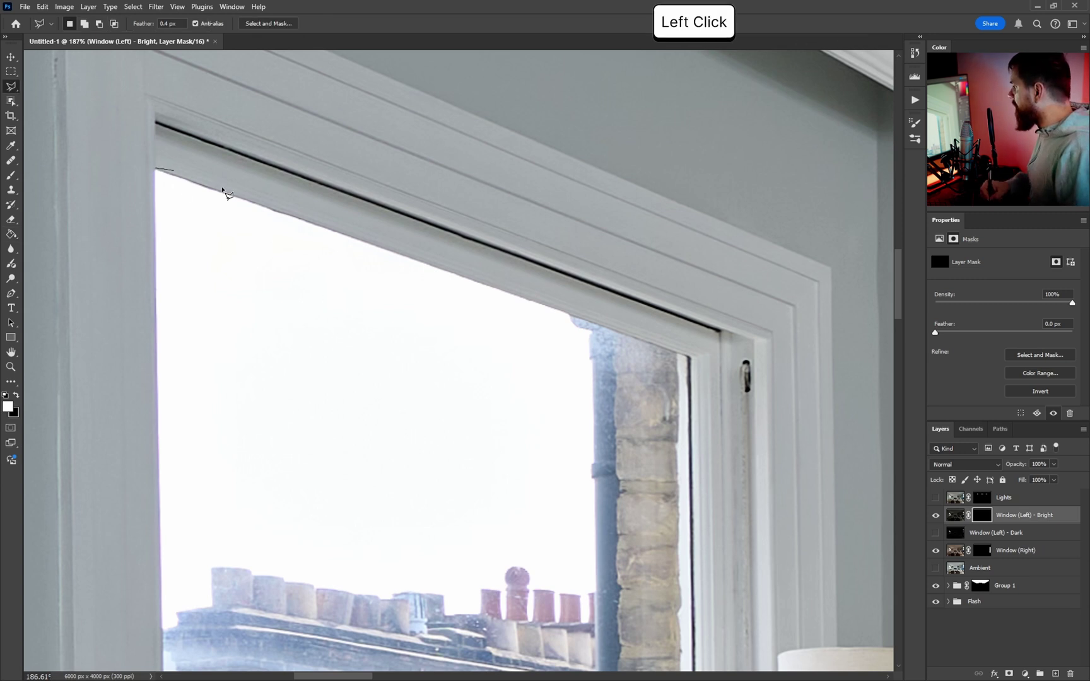
{"action": "left_click", "coordinate": [679, 355]}
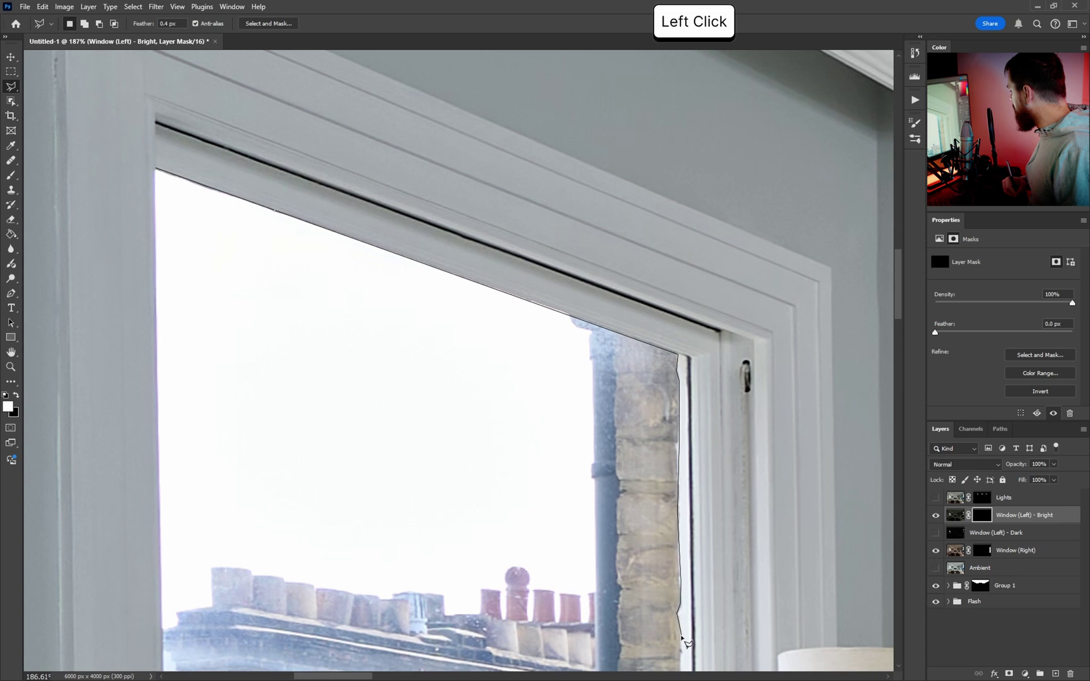
{"action": "left_click_drag", "start_coordinate": [684, 640], "coordinate": [666, 287]}
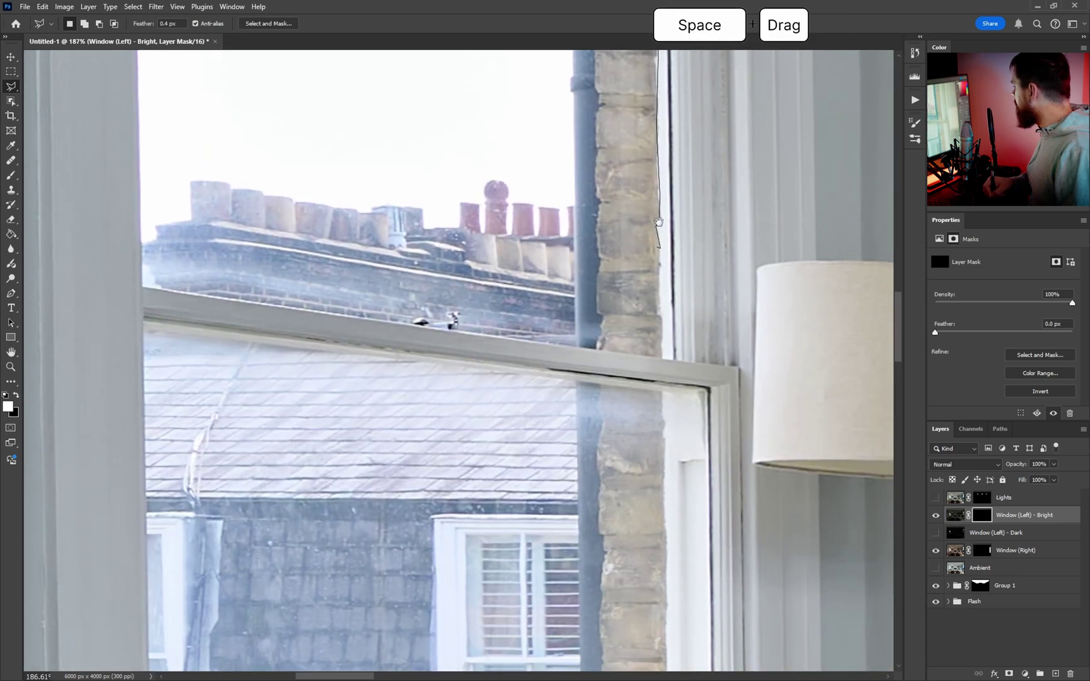
{"action": "left_click", "coordinate": [658, 284]}
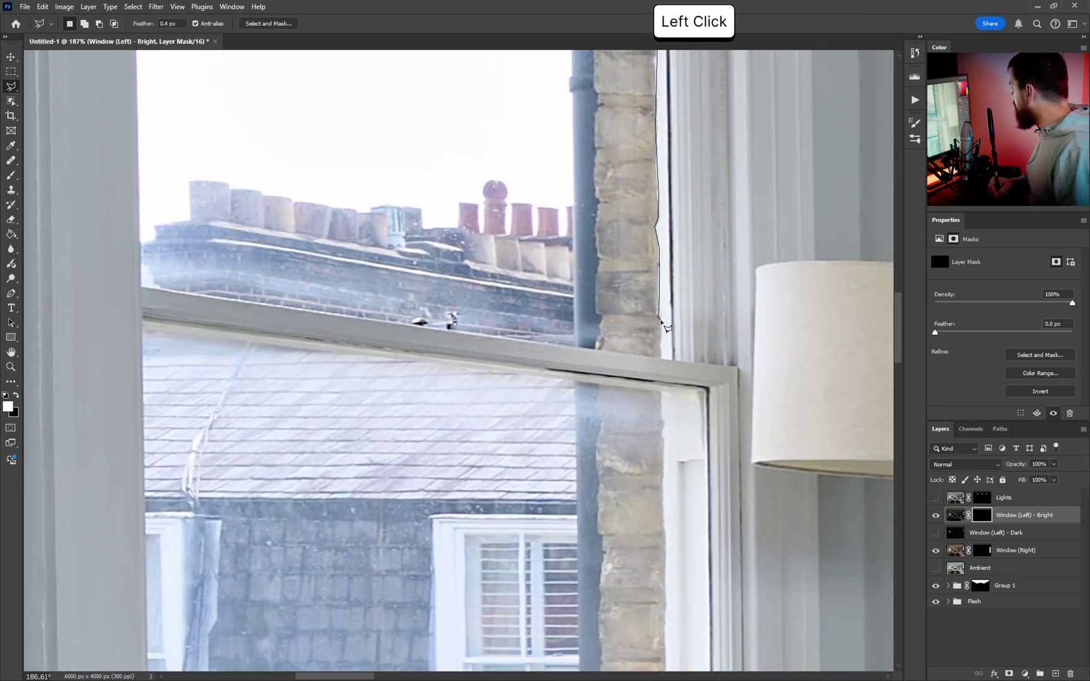
{"action": "left_click", "coordinate": [661, 358]}
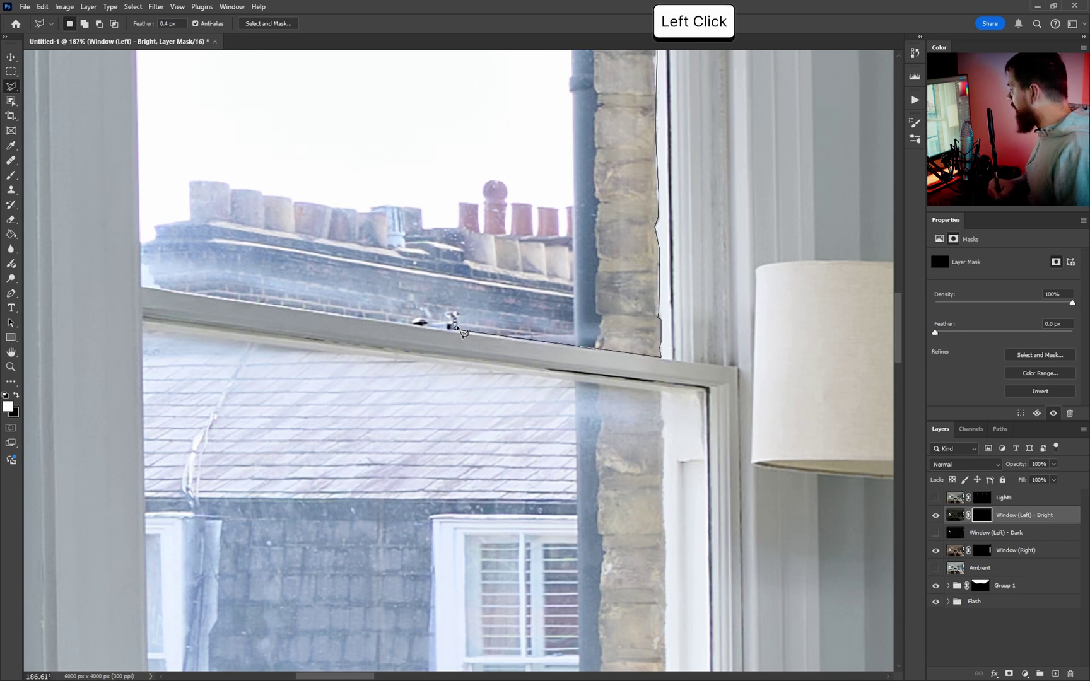
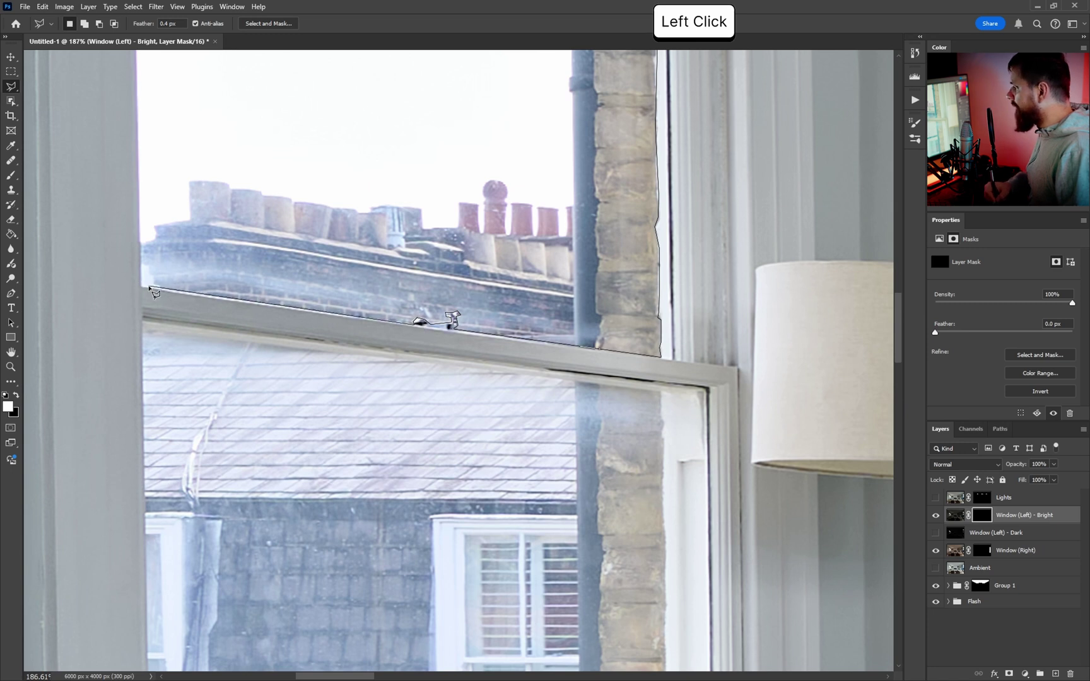
{"action": "scroll", "coordinate": [141, 288], "scroll_direction": "up", "scroll_amount": 10}
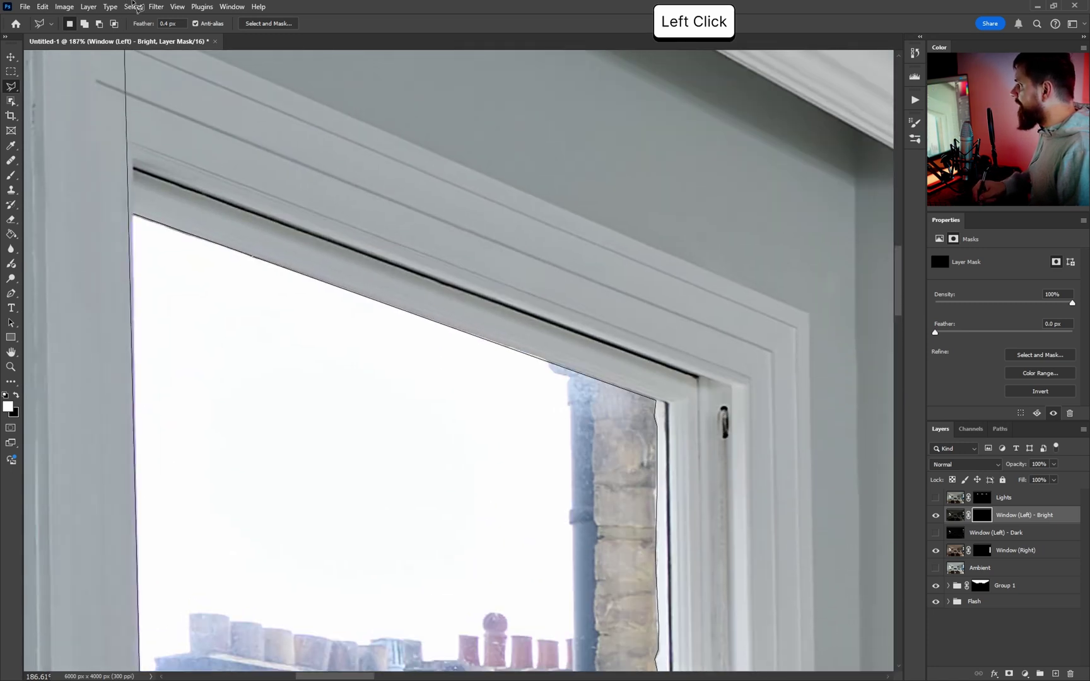
{"action": "left_click", "coordinate": [133, 319]}
{"action": "left_click_drag", "start_coordinate": [199, 326], "coordinate": [117, 345]}
{"action": "mouse_move", "coordinate": [298, 504]}
{"action": "left_mouse_down"}
{"action": "mouse_move", "coordinate": [293, 354]}
{"action": "mouse_move", "coordinate": [247, 312]}
{"action": "mouse_move", "coordinate": [292, 324]}
{"action": "mouse_move", "coordinate": [474, 297]}
{"action": "mouse_move", "coordinate": [309, 280]}
{"action": "mouse_move", "coordinate": [265, 249]}
{"action": "left_mouse_up"}
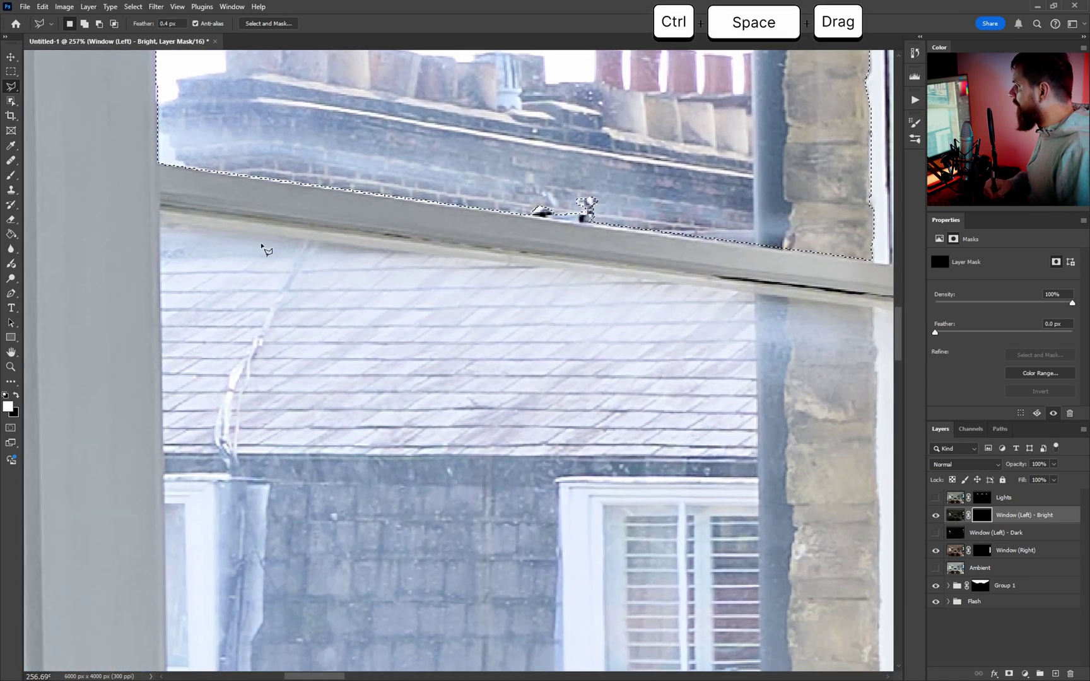
Step: Add the lower pane of the left-hand window to the selection with the Polygonal Lasso, tracing along the brick wall's edge
{"action": "left_click", "coordinate": [162, 228], "text": "shift"}
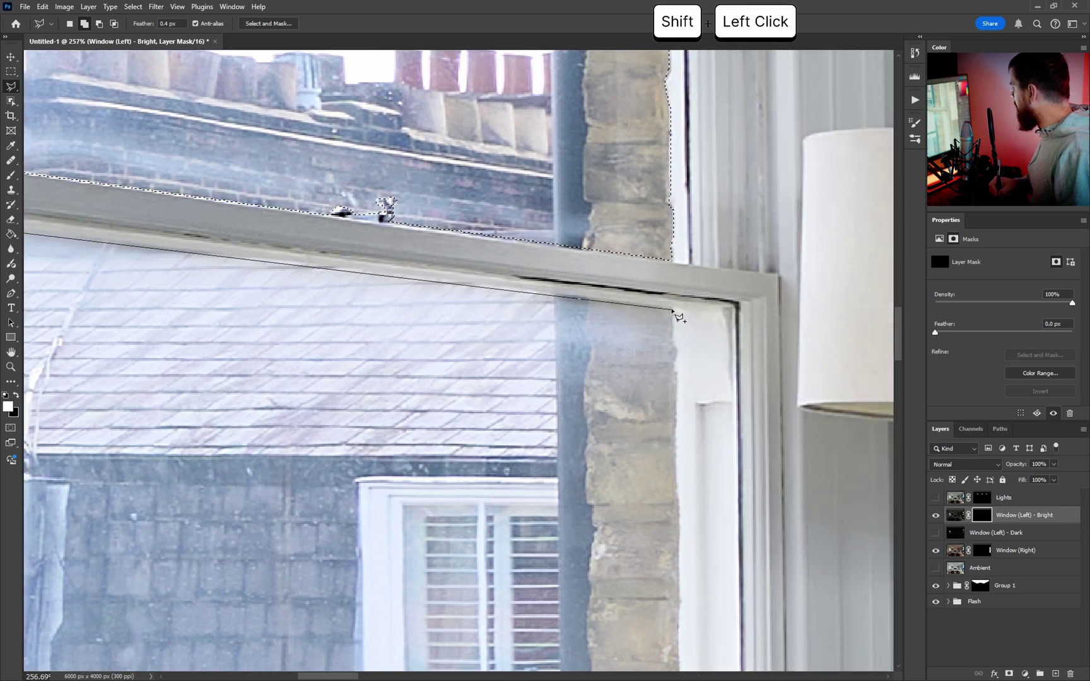
{"action": "left_click", "coordinate": [673, 311]}
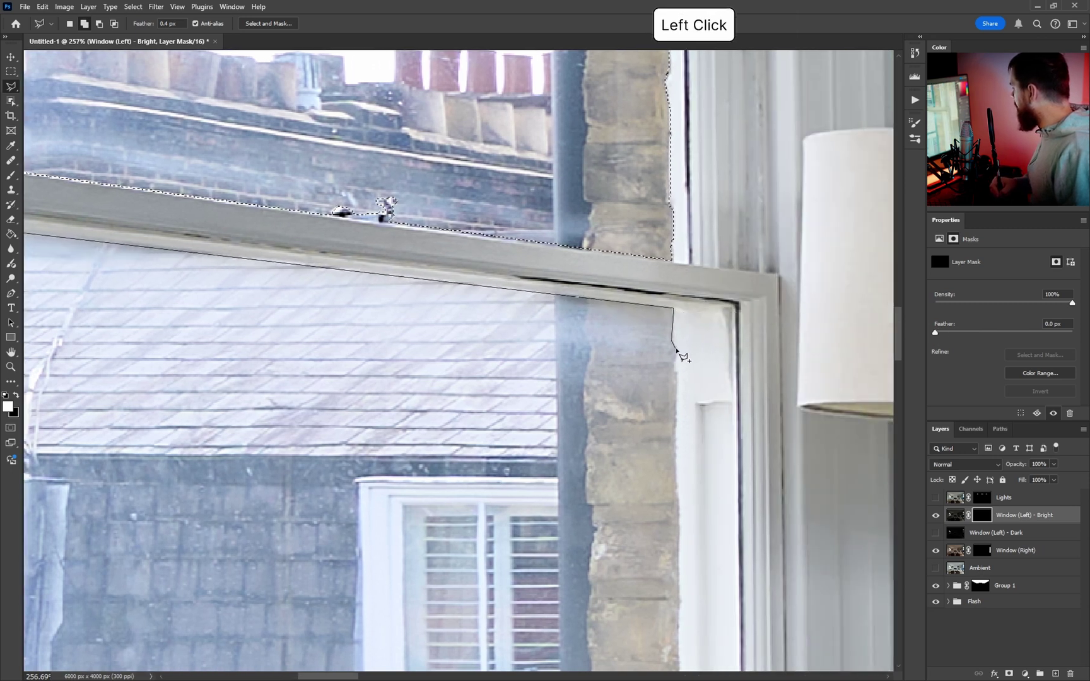
{"action": "left_click", "coordinate": [674, 373]}
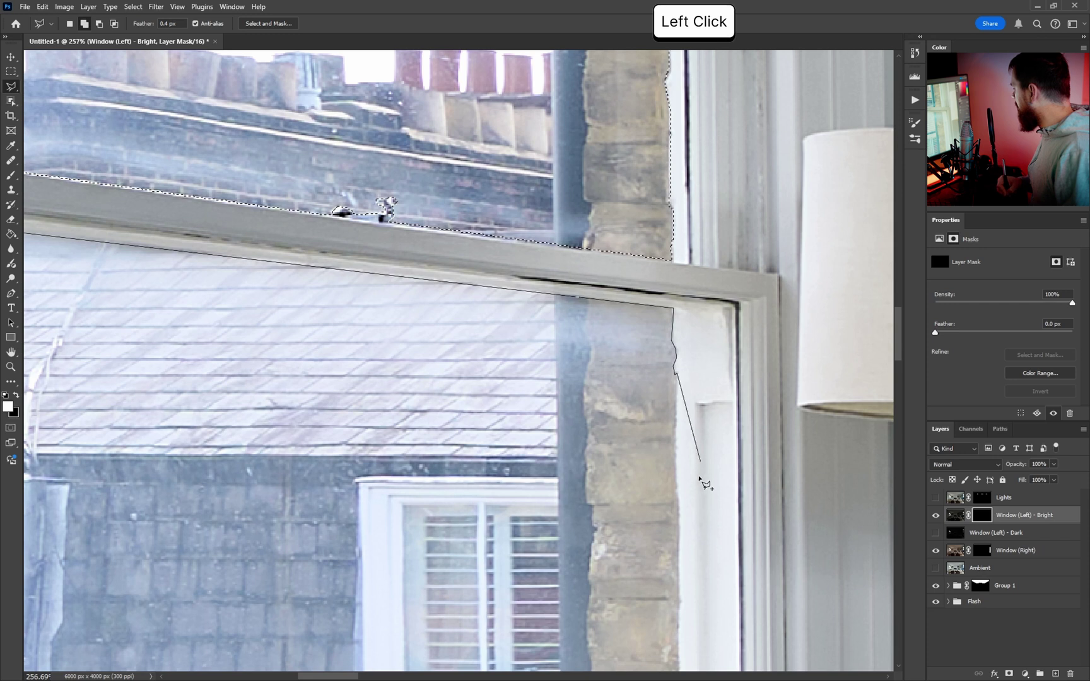
{"action": "left_click", "coordinate": [677, 481]}
{"action": "left_click_drag", "start_coordinate": [685, 531], "coordinate": [671, 323]}
{"action": "left_click", "coordinate": [661, 335]}
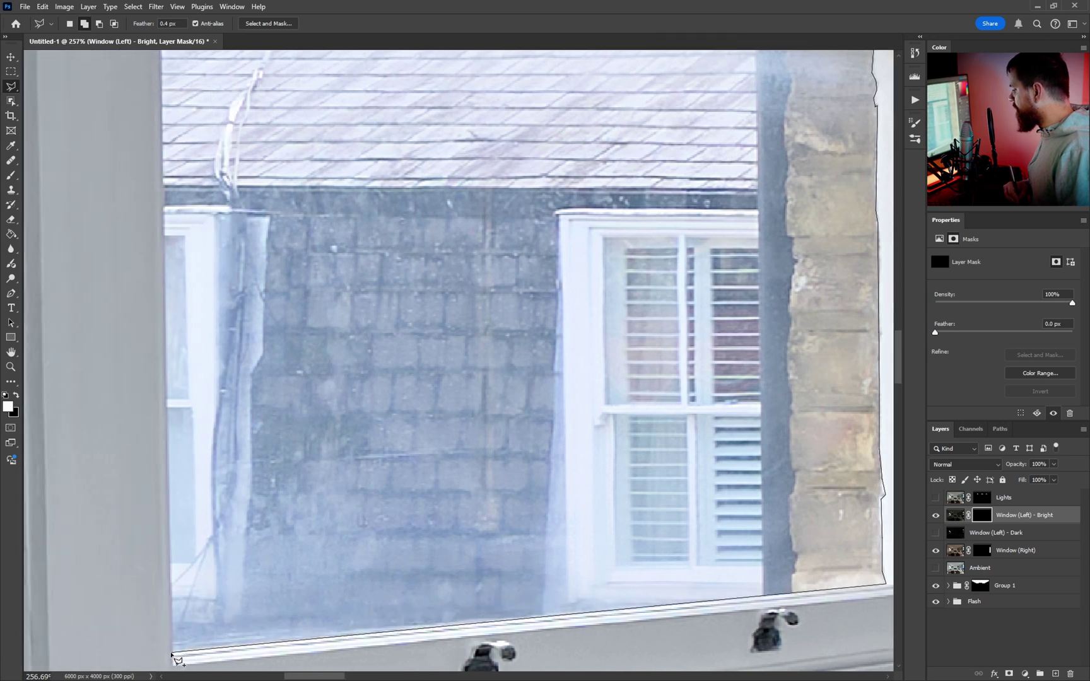
{"action": "left_click", "coordinate": [172, 654]}
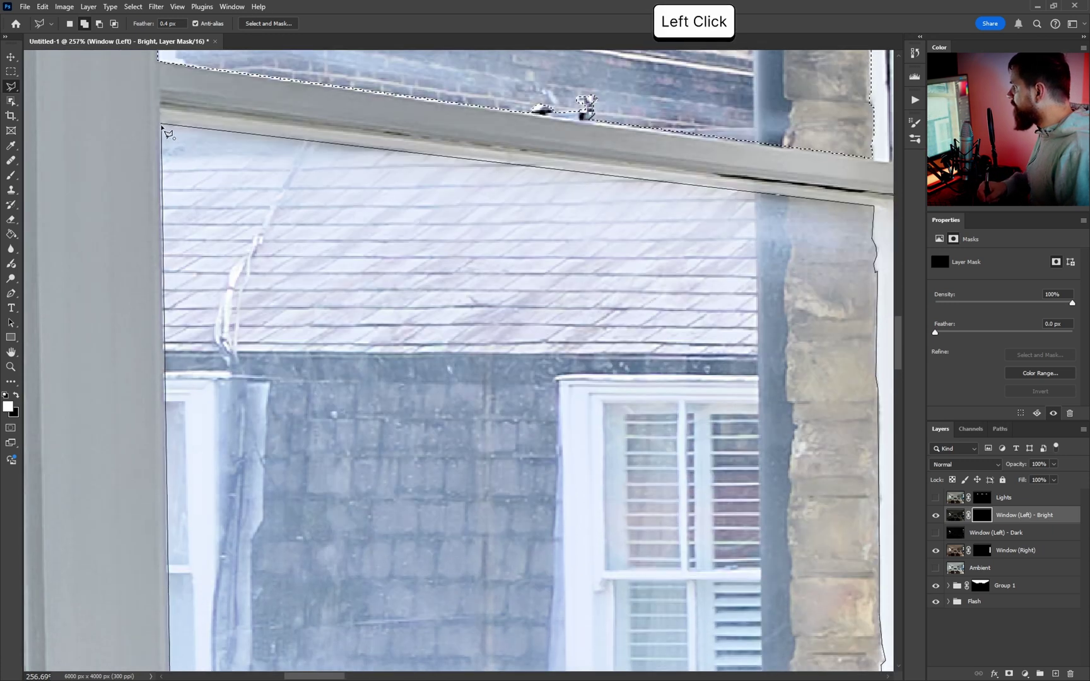
{"action": "left_click", "coordinate": [163, 129]}
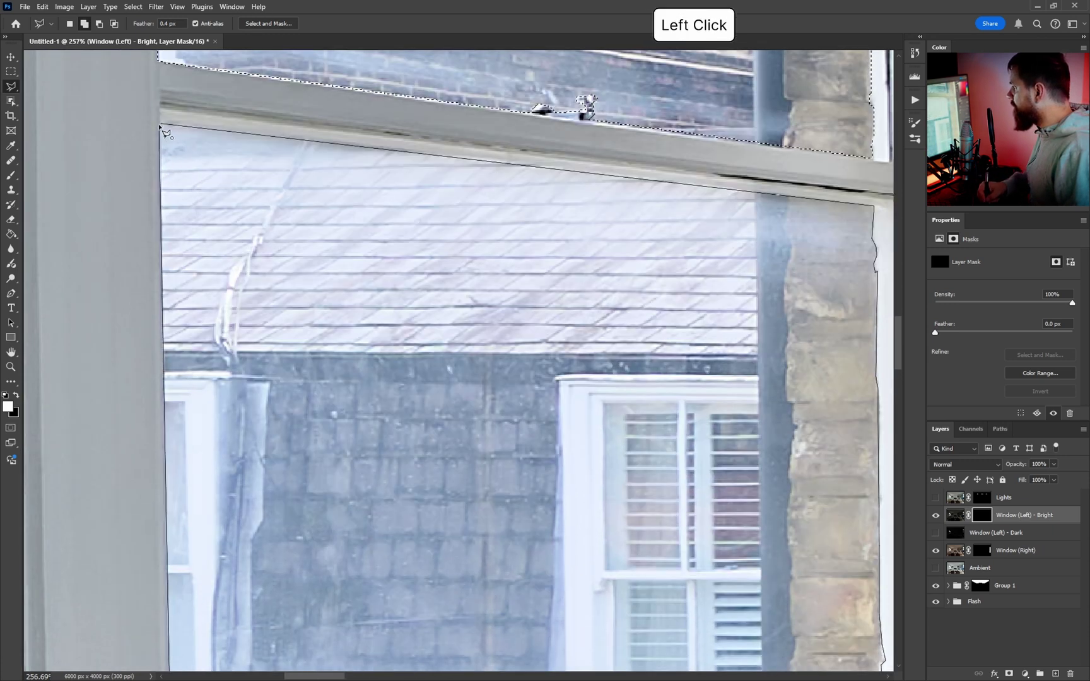
Step: Fill the selected glass with white on the Window (Left) - Bright mask and deselect it
{"action": "mouse_move", "coordinate": [224, 141]}
{"action": "left_mouse_down"}
{"action": "mouse_move", "coordinate": [385, 385]}
{"action": "mouse_move", "coordinate": [401, 434]}
{"action": "left_mouse_up"}
{"action": "left_click_drag", "start_coordinate": [470, 318], "coordinate": [380, 271]}
{"action": "left_click_drag", "start_coordinate": [380, 272], "coordinate": [401, 271]}
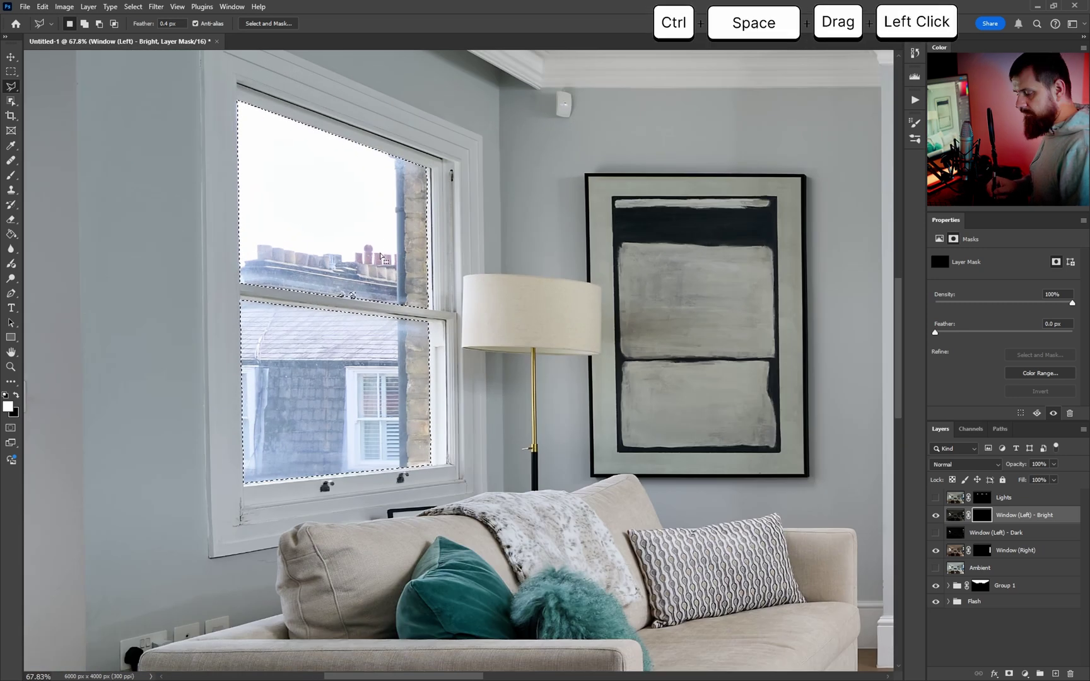
{"action": "key", "text": "g"}
{"action": "left_click", "coordinate": [348, 226]}
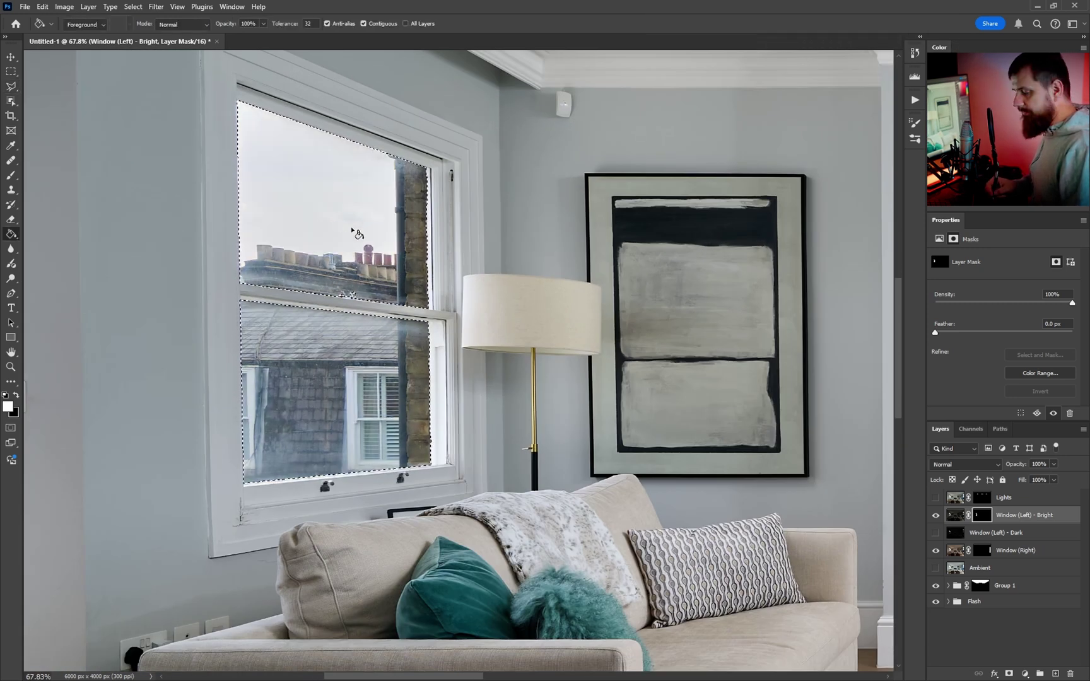
{"action": "key", "text": "ctrl+d"}
{"action": "mouse_move", "coordinate": [348, 226]}
{"action": "left_mouse_down"}
{"action": "mouse_move", "coordinate": [371, 272]}
{"action": "mouse_move", "coordinate": [260, 308]}
{"action": "mouse_move", "coordinate": [346, 280]}
{"action": "left_mouse_up"}
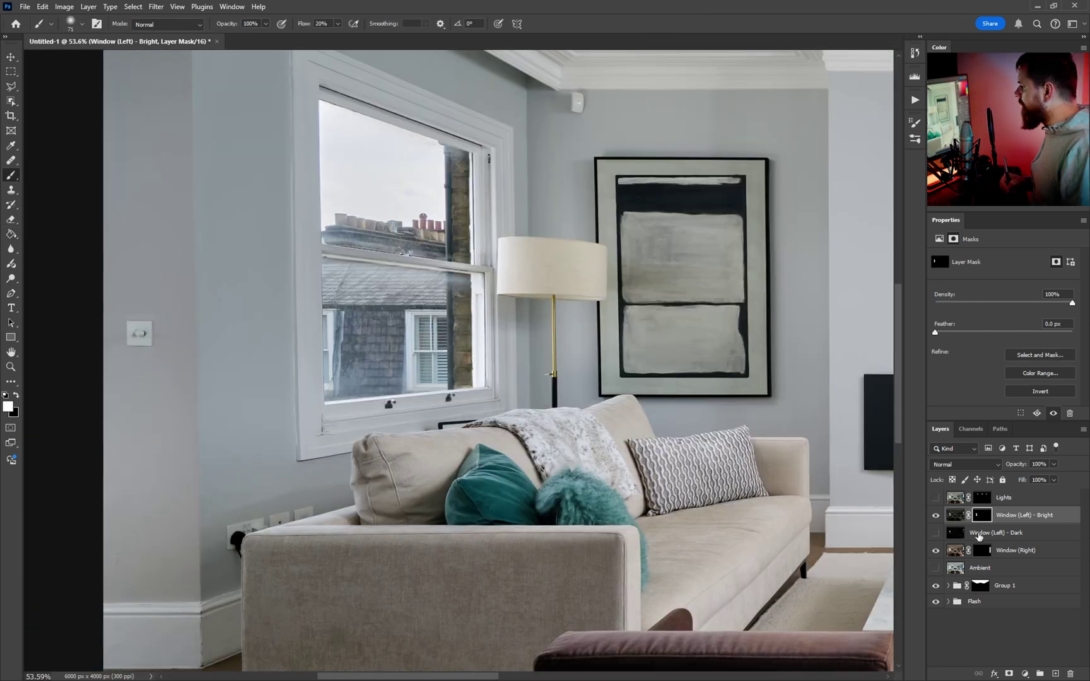
Step: Place the Window (Left) - Dark layer above Window (Left) - Bright with a copy of its mask, and compare it on and off
{"action": "key", "text": "alt"}
{"action": "left_click", "coordinate": [982, 521], "text": "alt"}
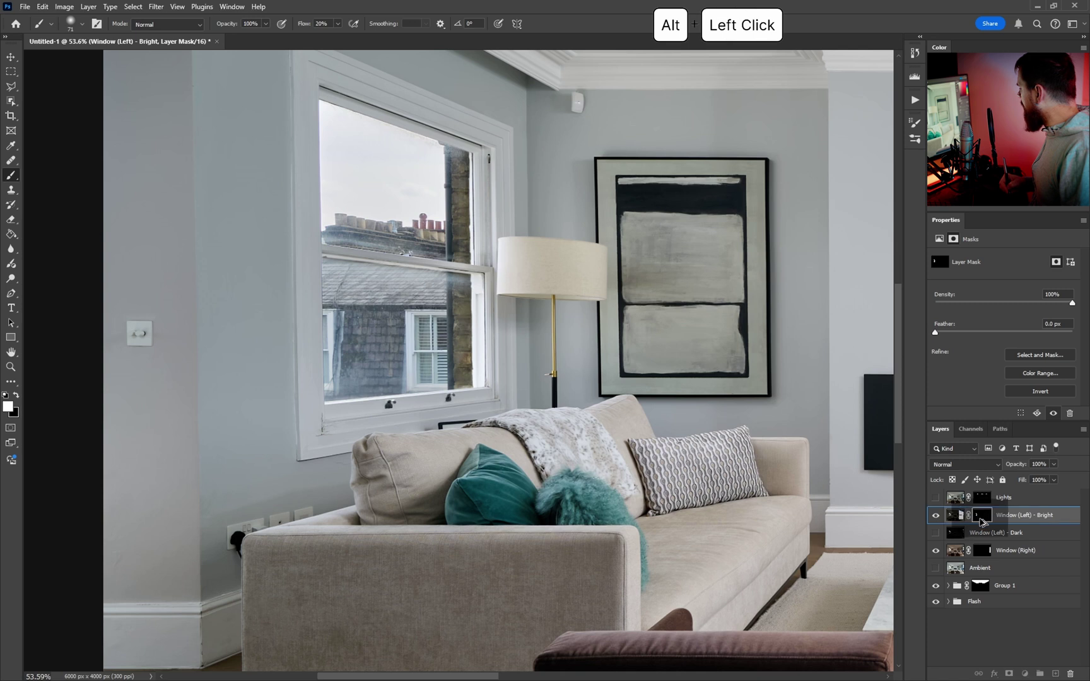
{"action": "mouse_move", "coordinate": [986, 520]}
{"action": "left_mouse_down"}
{"action": "mouse_move", "coordinate": [992, 534]}
{"action": "mouse_move", "coordinate": [981, 514]}
{"action": "left_mouse_up"}
{"action": "left_click", "coordinate": [936, 533]}
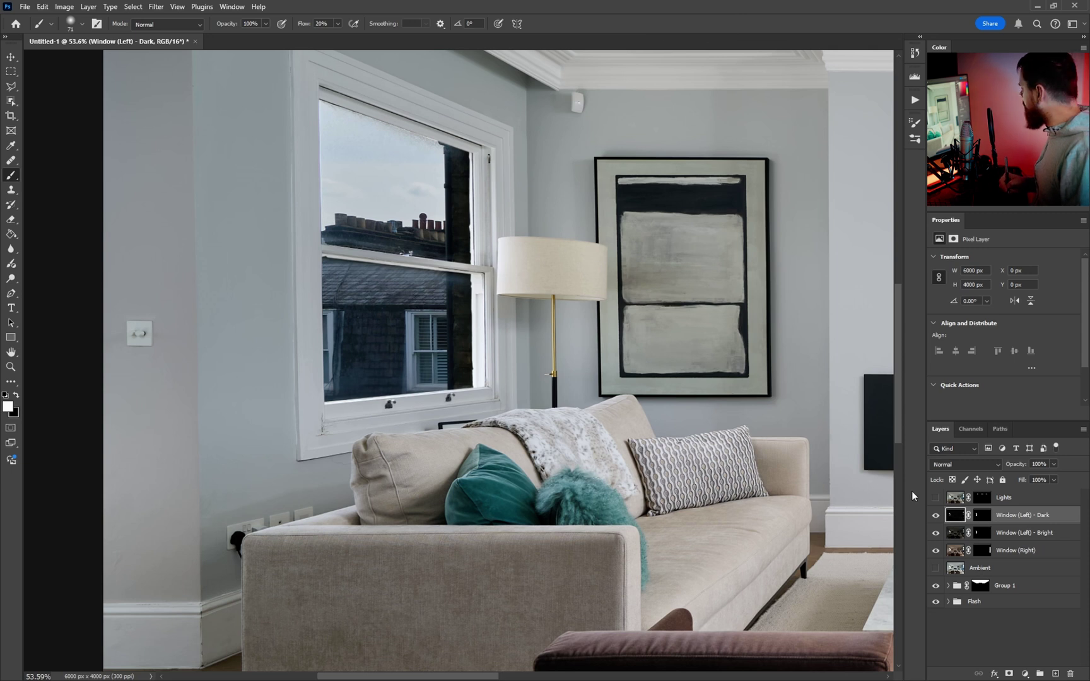
{"action": "left_click", "coordinate": [935, 516]}
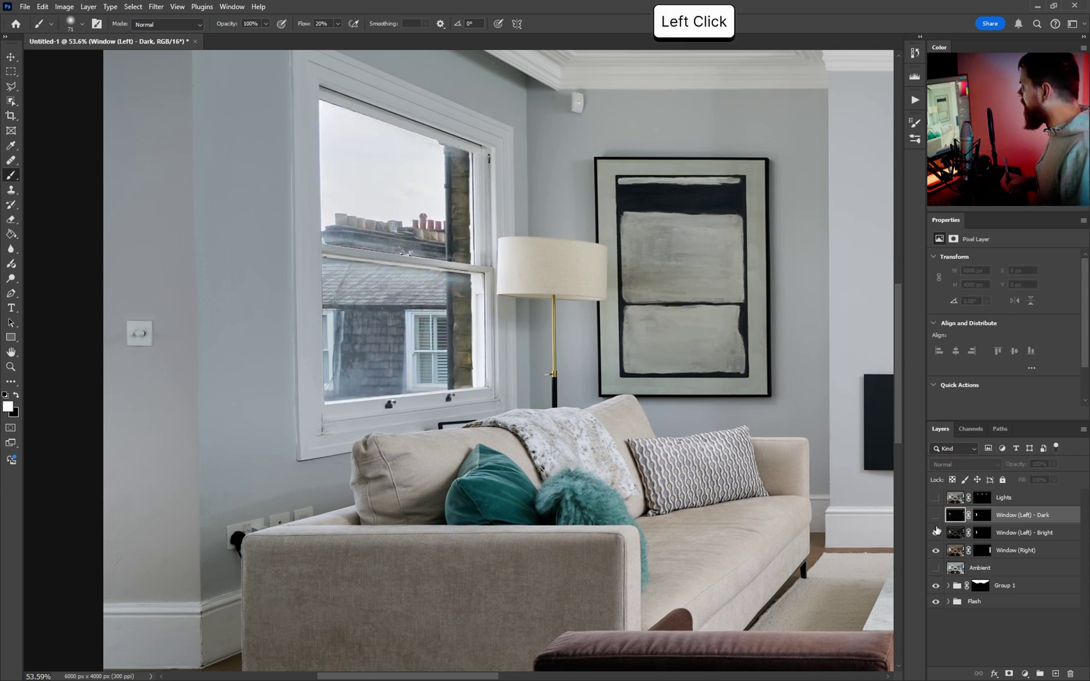
Step: Load the Window (Left) - Bright mask as a selection and add a Curves adjustment layer limited to it
{"action": "left_click", "coordinate": [985, 534]}
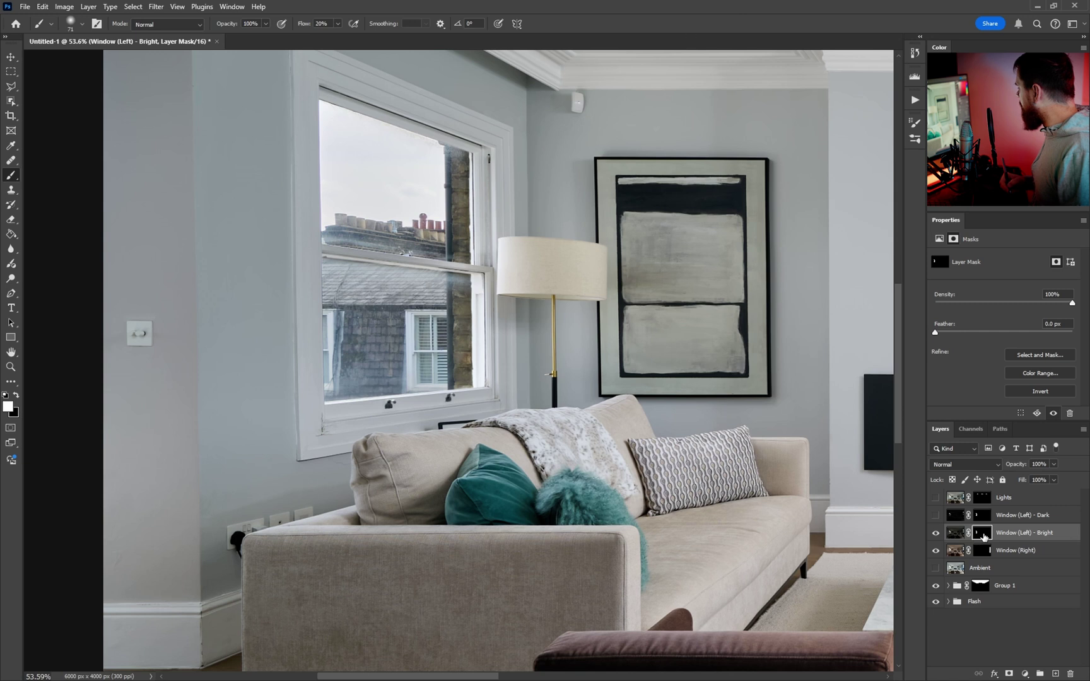
{"action": "left_click", "coordinate": [981, 535], "text": "ctrl"}
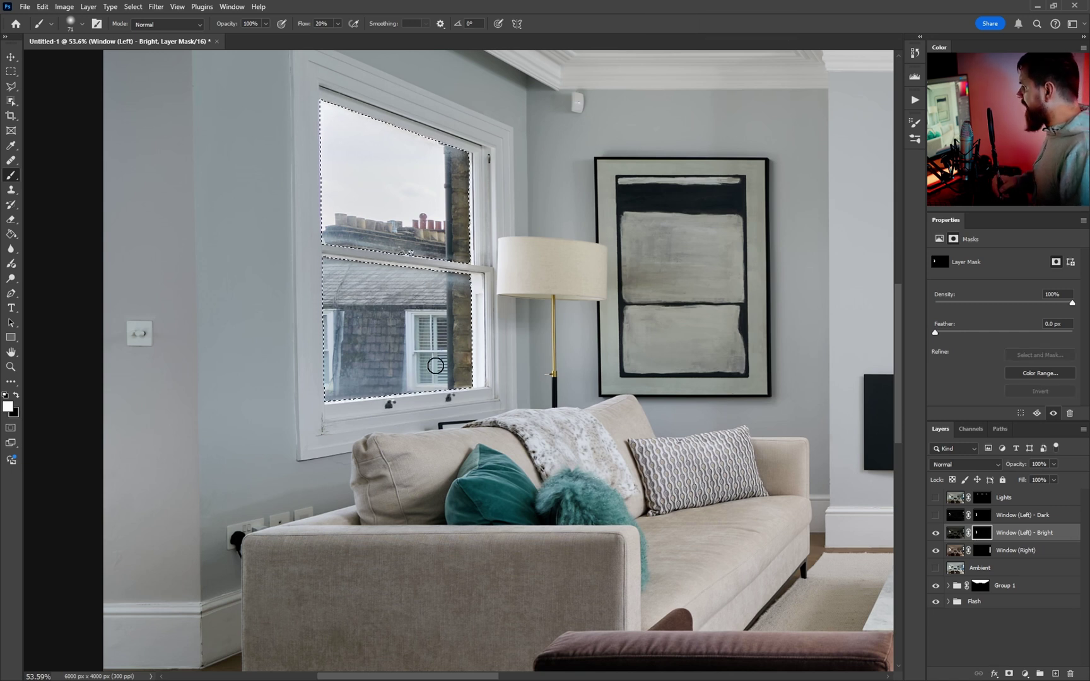
{"action": "left_click", "coordinate": [1025, 674]}
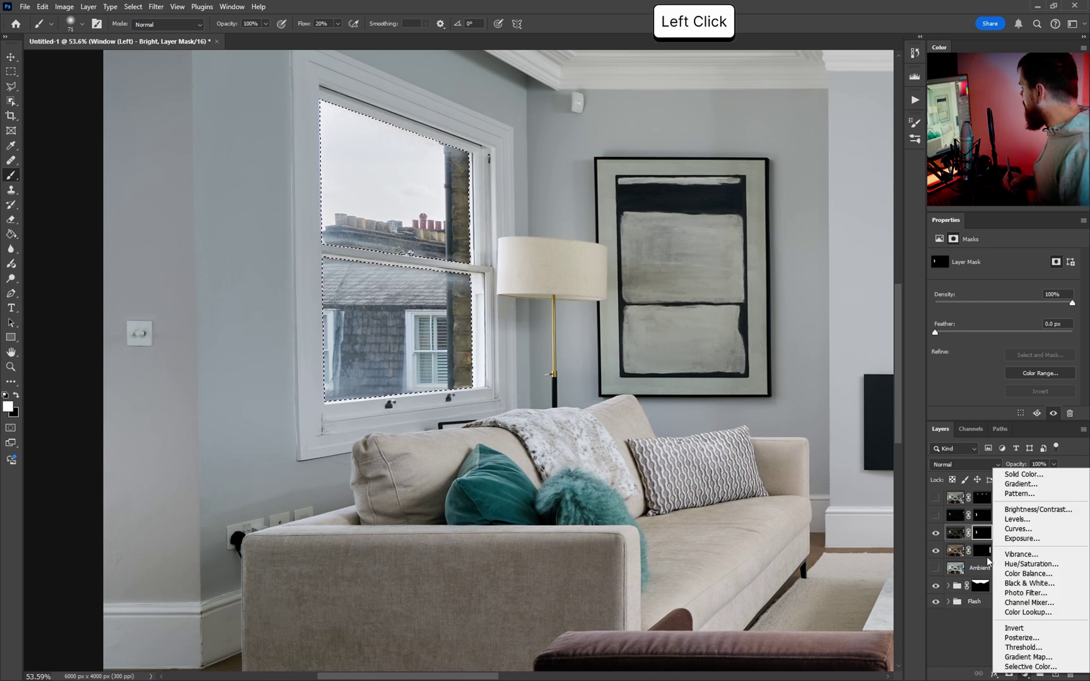
{"action": "left_click", "coordinate": [1018, 531]}
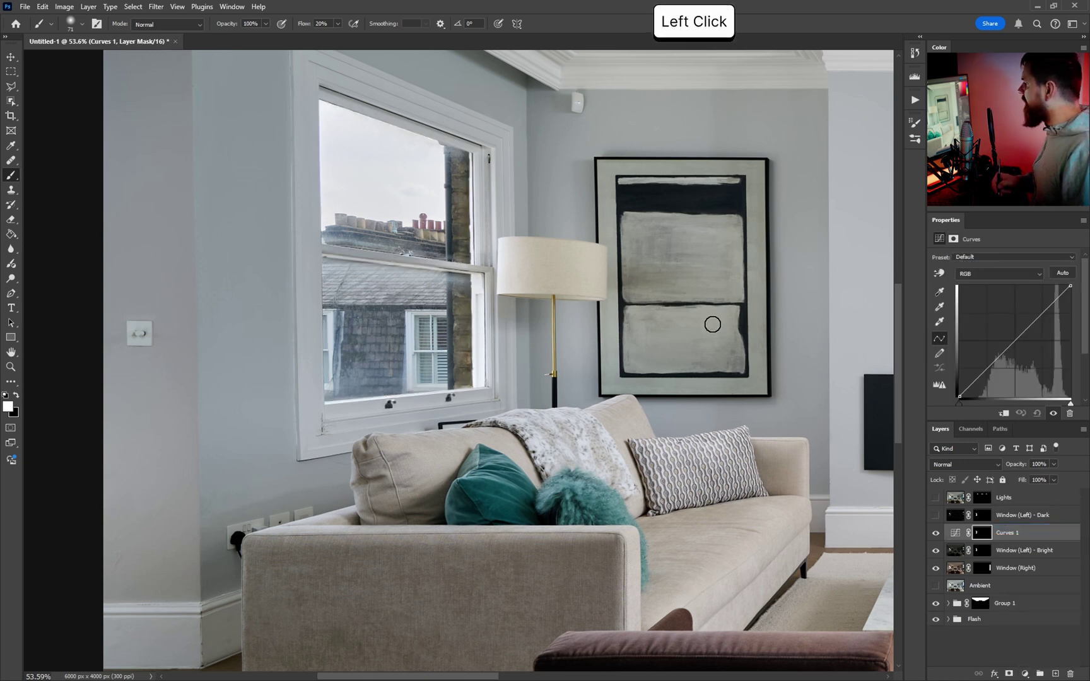
Step: Brighten the left-hand window view by raising the curve's midtones and highlights, and compare the adjustment on and off
{"action": "mouse_move", "coordinate": [1012, 339]}
{"action": "left_mouse_down"}
{"action": "mouse_move", "coordinate": [1009, 327]}
{"action": "mouse_move", "coordinate": [1043, 298]}
{"action": "mouse_move", "coordinate": [1002, 339]}
{"action": "left_mouse_up"}
{"action": "left_click", "coordinate": [1044, 304]}
{"action": "left_click", "coordinate": [936, 533]}
{"action": "left_click", "coordinate": [936, 533]}
{"action": "key", "text": "space"}
{"action": "left_click_drag", "start_coordinate": [530, 414], "coordinate": [394, 416]}
{"action": "left_click_drag", "start_coordinate": [577, 426], "coordinate": [382, 384]}
{"action": "left_click_drag", "start_coordinate": [381, 383], "coordinate": [411, 387]}
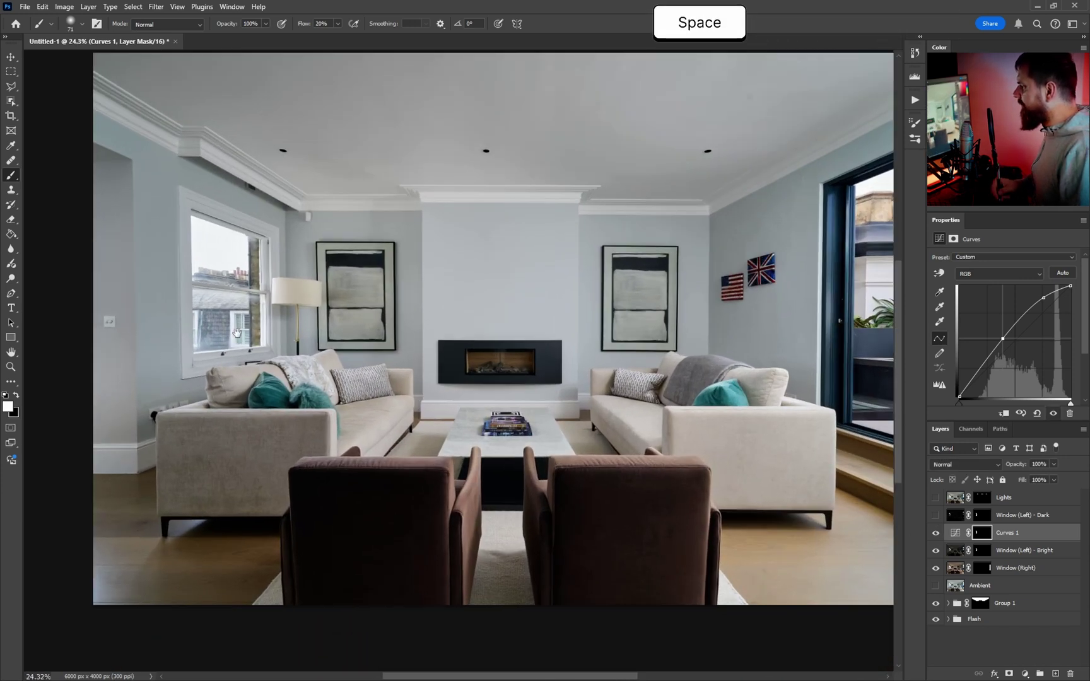
Step: Show the Window (Left) - Dark layer, put it in its own group and add a black mask to the group
{"action": "left_click_drag", "start_coordinate": [243, 234], "coordinate": [228, 288]}
{"action": "left_click_drag", "start_coordinate": [228, 288], "coordinate": [246, 372]}
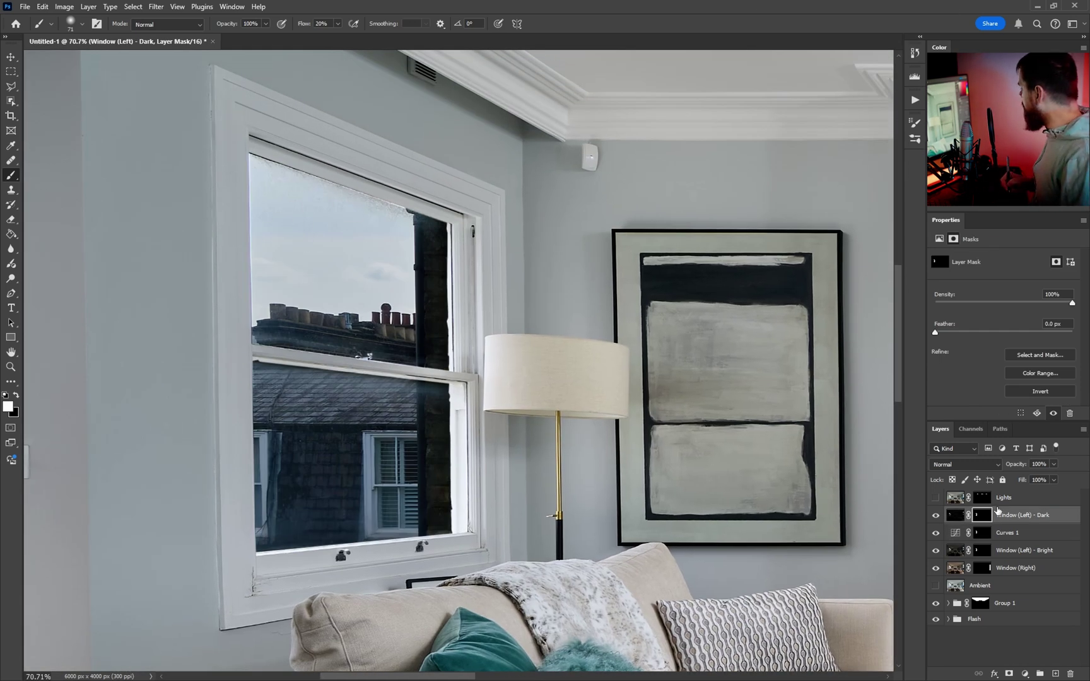
{"action": "key", "text": "ctrl+g"}
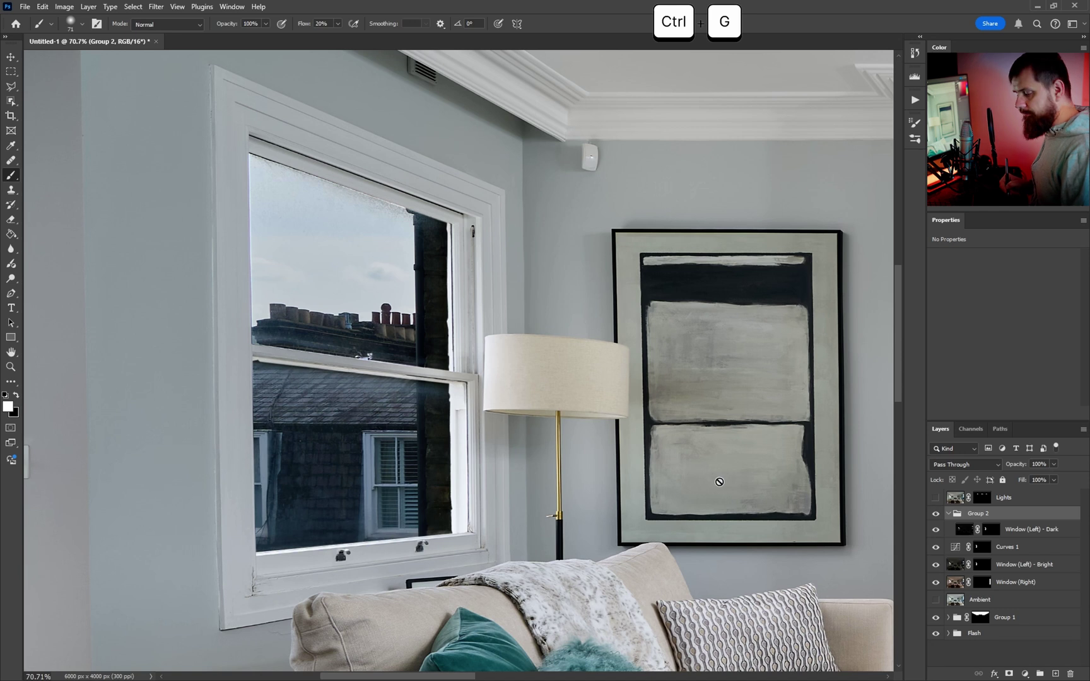
{"action": "key", "text": "ctrl+f"}
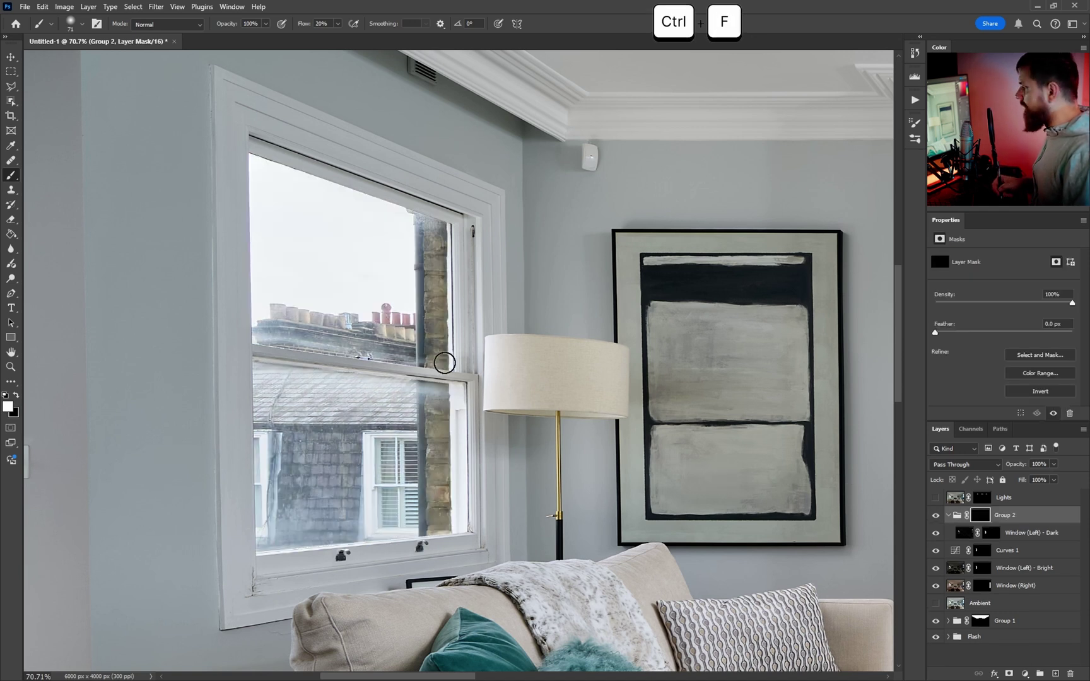
Step: Paint the darker sky into the left-hand window on the group mask with a large white brush, and brush the wall and rooftops back with black
{"action": "key", "text": "b"}
{"action": "left_click_drag", "start_coordinate": [311, 269], "coordinate": [406, 269]}
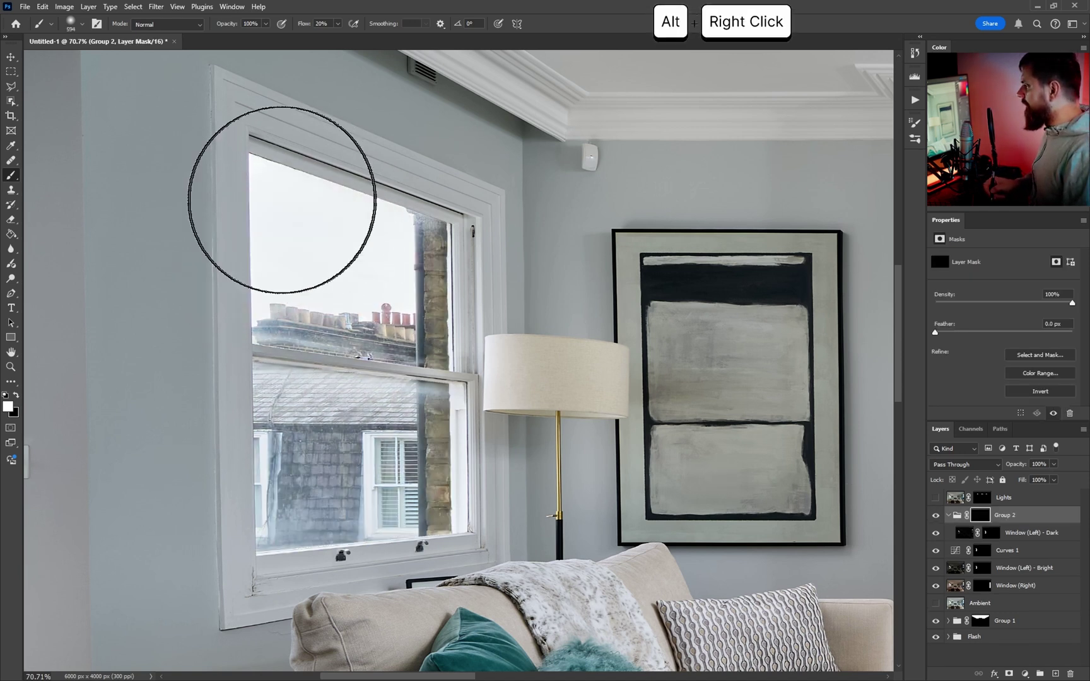
{"action": "mouse_move", "coordinate": [281, 268]}
{"action": "left_mouse_down"}
{"action": "mouse_move", "coordinate": [348, 275]}
{"action": "mouse_move", "coordinate": [281, 208]}
{"action": "mouse_move", "coordinate": [285, 293]}
{"action": "mouse_move", "coordinate": [359, 292]}
{"action": "mouse_move", "coordinate": [349, 247]}
{"action": "mouse_move", "coordinate": [277, 193]}
{"action": "mouse_move", "coordinate": [288, 278]}
{"action": "mouse_move", "coordinate": [347, 283]}
{"action": "mouse_move", "coordinate": [386, 261]}
{"action": "mouse_move", "coordinate": [378, 208]}
{"action": "mouse_move", "coordinate": [290, 181]}
{"action": "mouse_move", "coordinate": [244, 321]}
{"action": "mouse_move", "coordinate": [258, 176]}
{"action": "mouse_move", "coordinate": [409, 252]}
{"action": "mouse_move", "coordinate": [395, 253]}
{"action": "mouse_move", "coordinate": [387, 334]}
{"action": "left_mouse_up"}
{"action": "right_click", "coordinate": [450, 306], "text": "alt"}
{"action": "key", "text": "x"}
{"action": "mouse_move", "coordinate": [450, 219]}
{"action": "left_mouse_down"}
{"action": "mouse_move", "coordinate": [452, 371]}
{"action": "mouse_move", "coordinate": [450, 193]}
{"action": "mouse_move", "coordinate": [427, 392]}
{"action": "mouse_move", "coordinate": [410, 348]}
{"action": "mouse_move", "coordinate": [275, 333]}
{"action": "mouse_move", "coordinate": [321, 348]}
{"action": "left_mouse_up"}
{"action": "left_click_drag", "start_coordinate": [437, 381], "coordinate": [251, 284]}
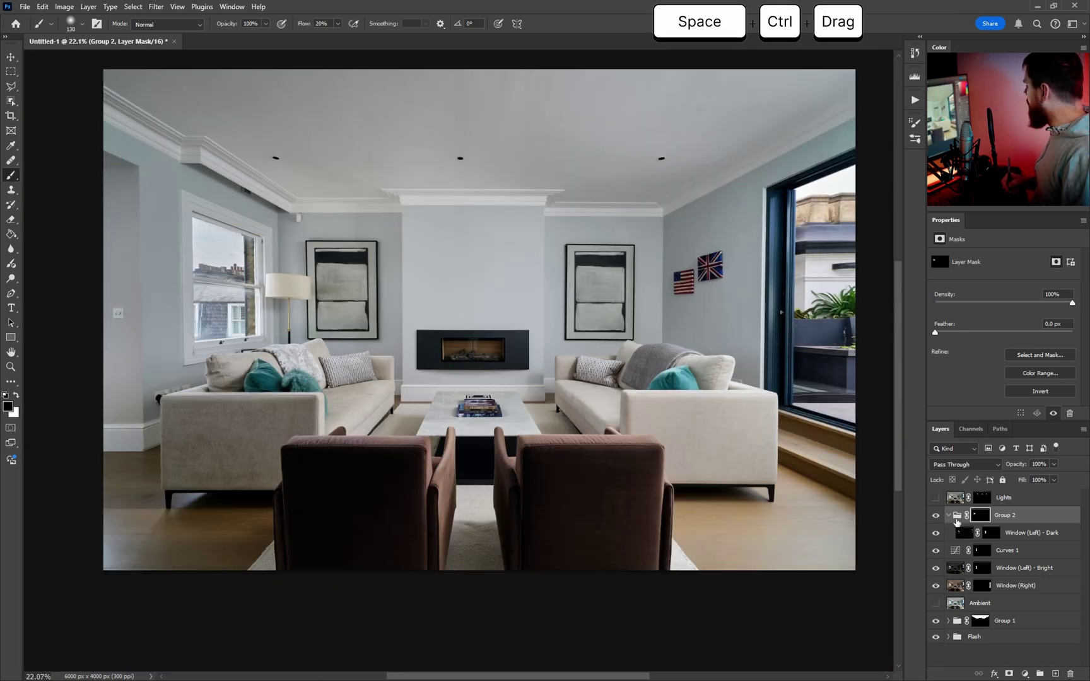
Step: Group the masked dark-window group, Curves 1 and Window (Left) - Bright together and name the group Left Window
{"action": "left_click", "coordinate": [948, 515]}
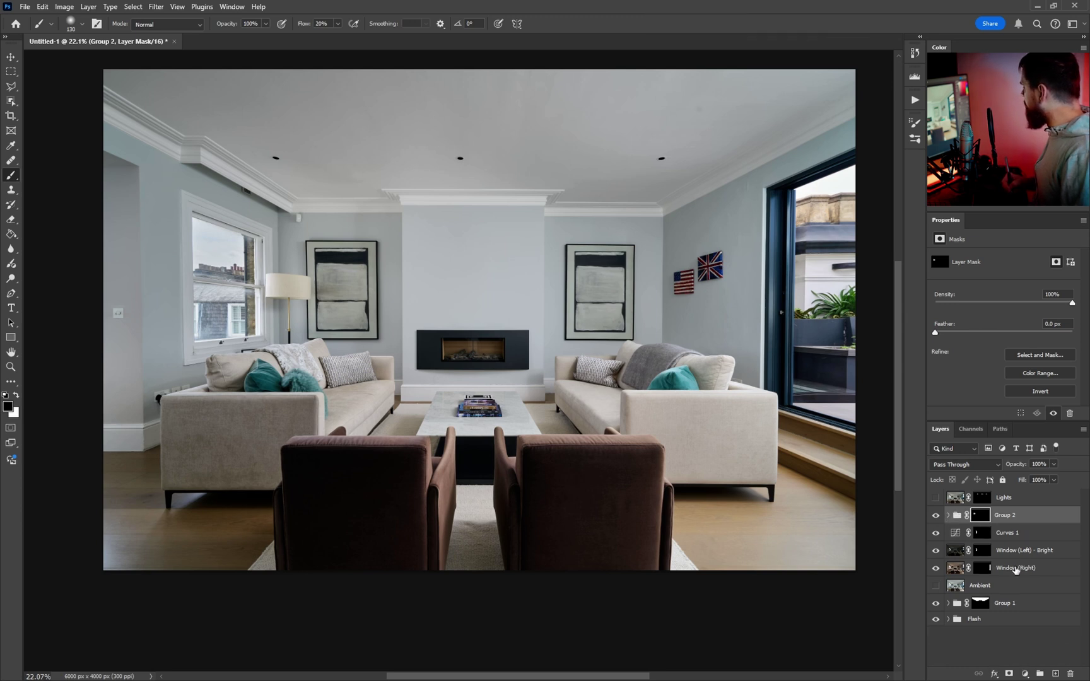
{"action": "left_click", "coordinate": [1018, 552], "text": "shift"}
{"action": "key", "text": "ctrl+g"}
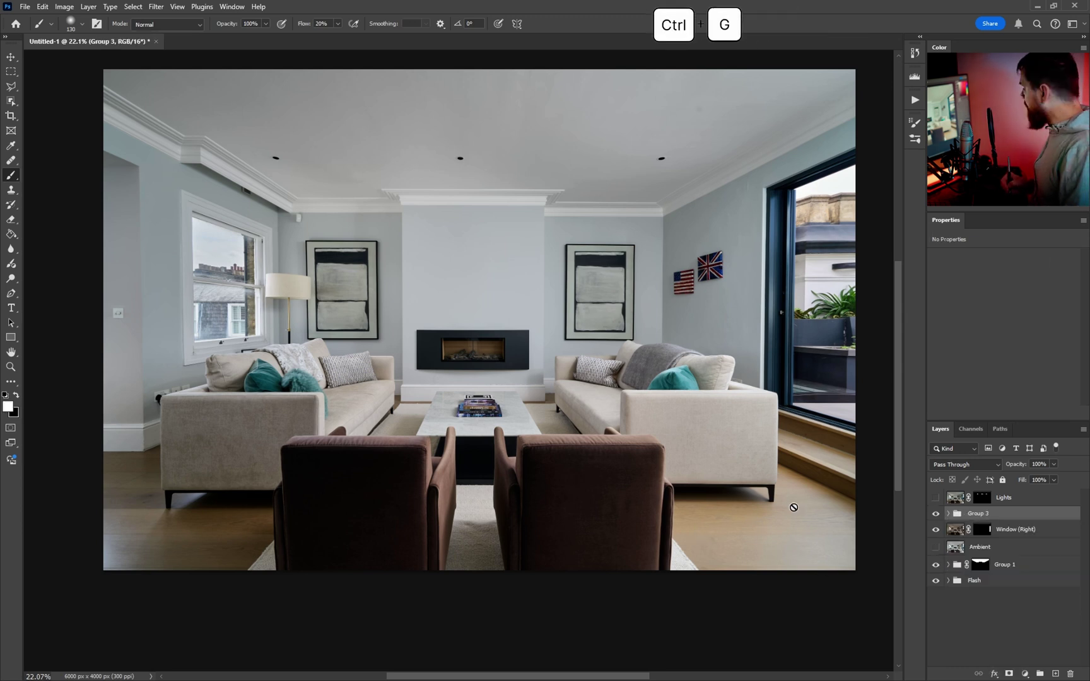
{"action": "double_click", "coordinate": [979, 514]}
{"action": "type", "text": "Left Window"}
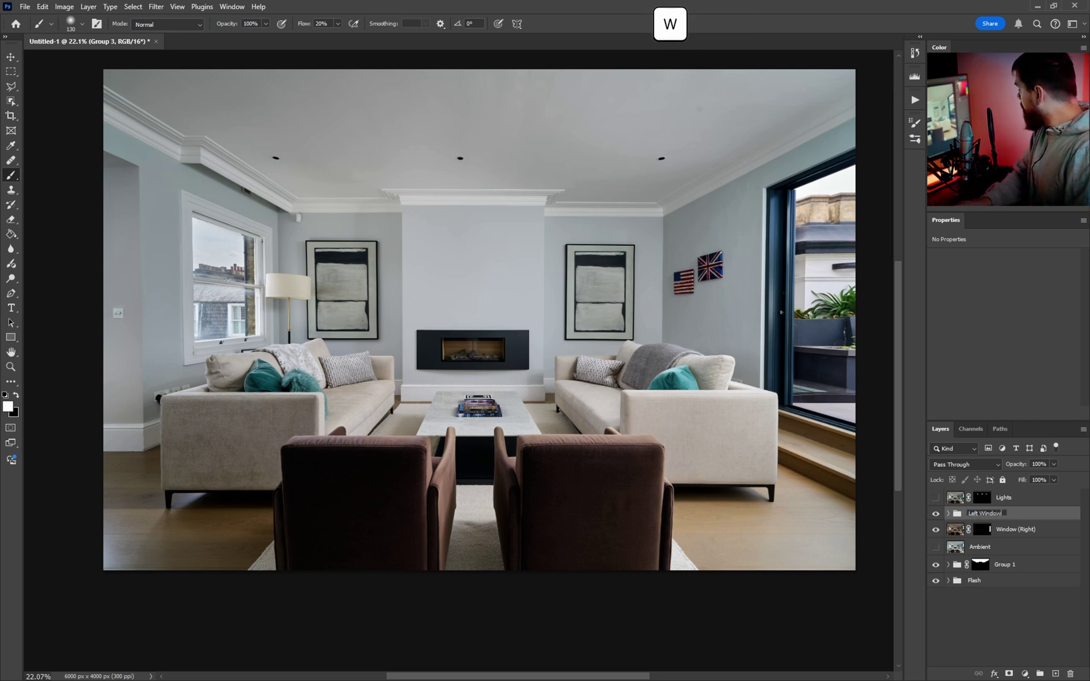
{"action": "key", "text": "Return"}
Step: Put the Window (Right) layer in a group and name it Right Window
{"action": "left_click", "coordinate": [943, 535]}
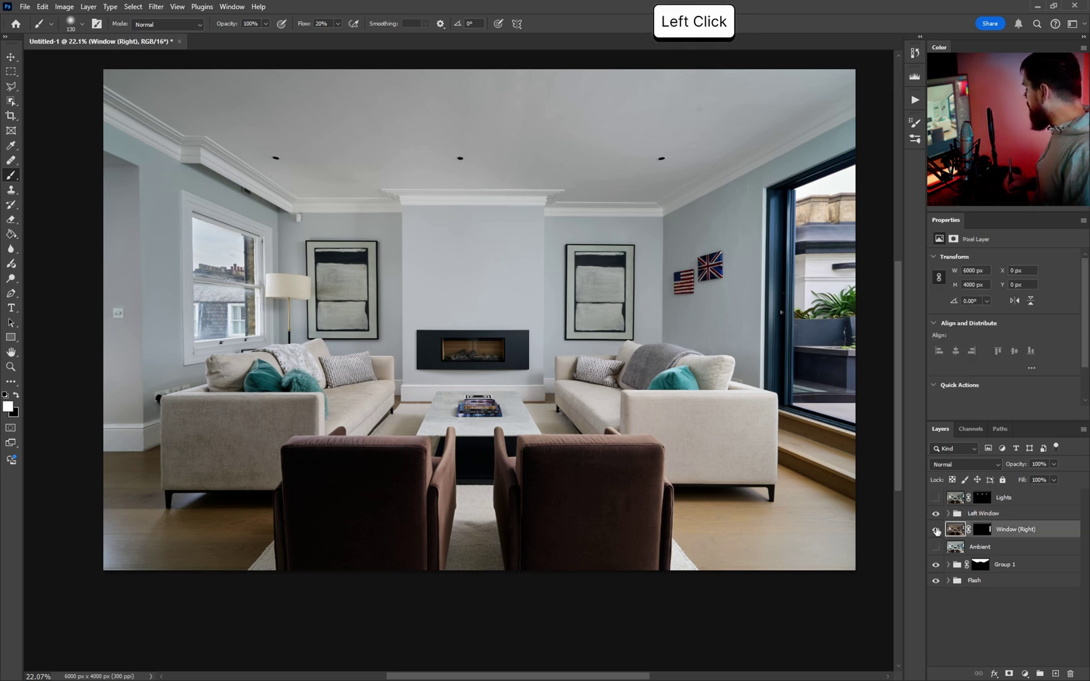
{"action": "key", "text": "ctrl+g"}
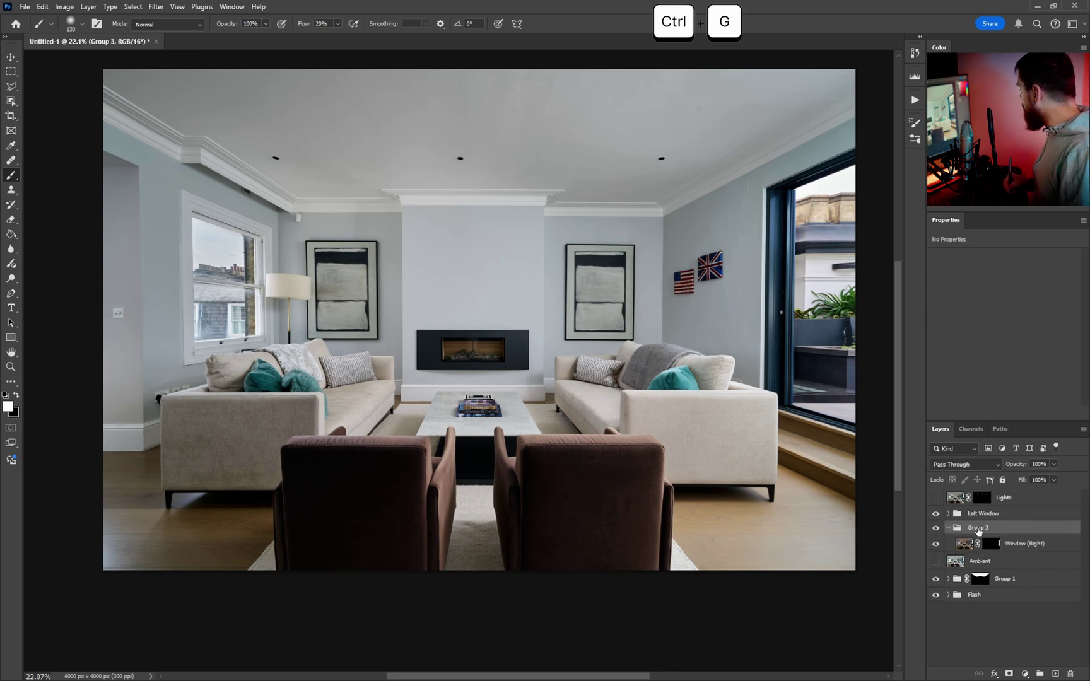
{"action": "left_click", "coordinate": [978, 531]}
{"action": "double_click", "coordinate": [977, 529]}
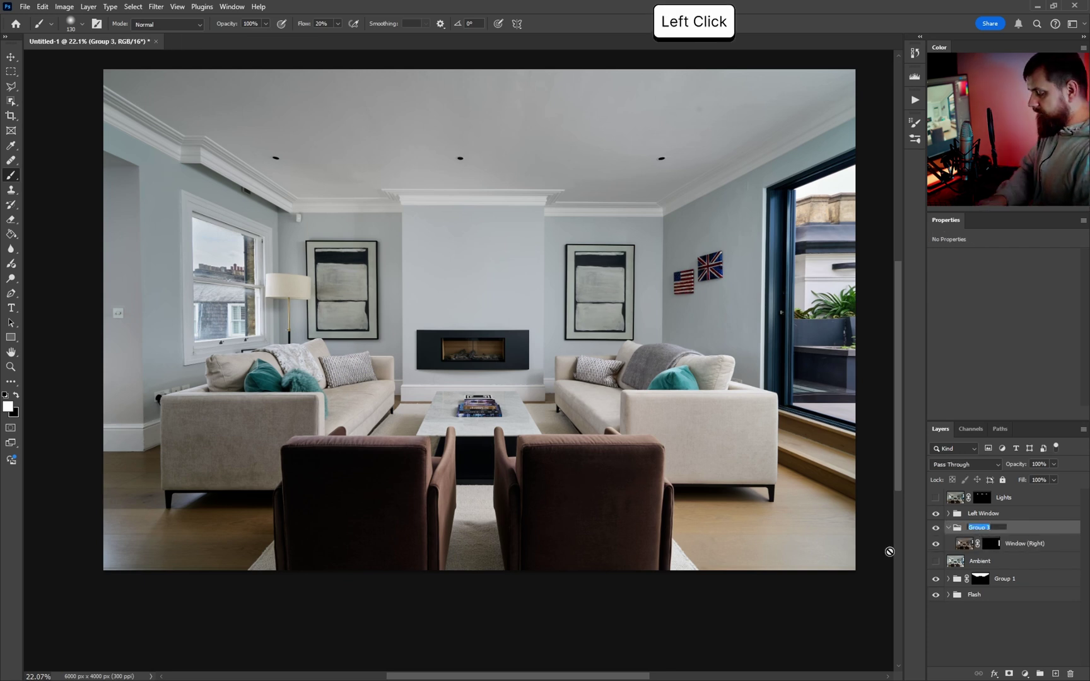
{"action": "type", "text": "Right Wi"}
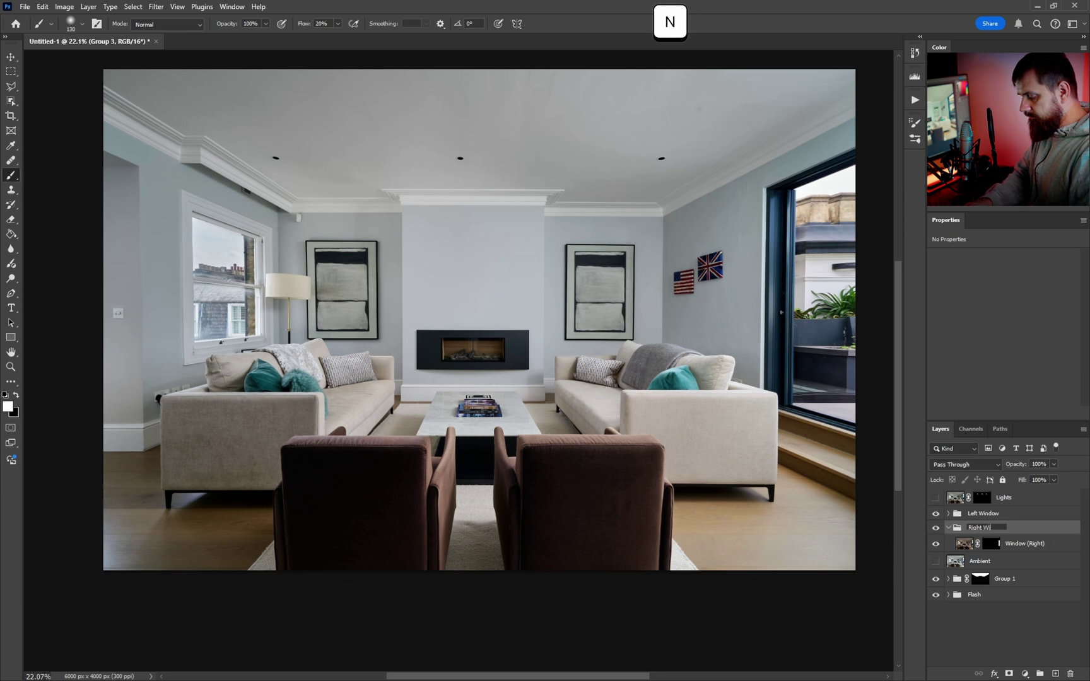
{"action": "type", "text": "ndow"}
{"action": "key", "text": "Return"}
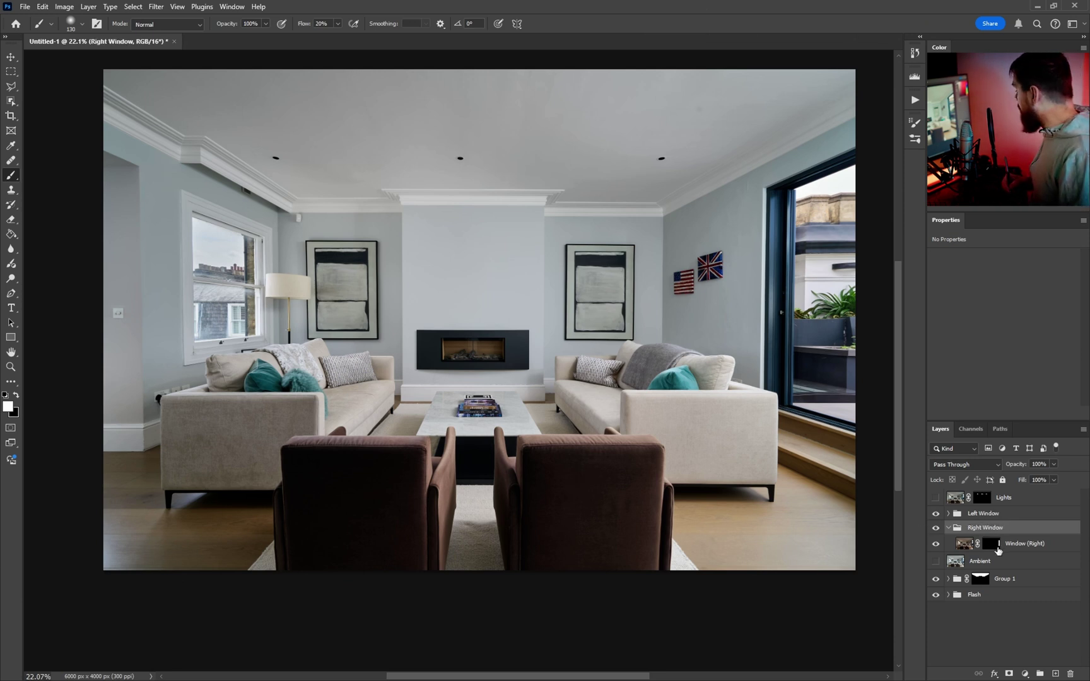
Step: Add a Curves adjustment limited to the Window (Right) mask inside the Right Window group and raise its midtones
{"action": "key", "text": "ctrl"}
{"action": "left_click", "coordinate": [994, 549], "text": "ctrl"}
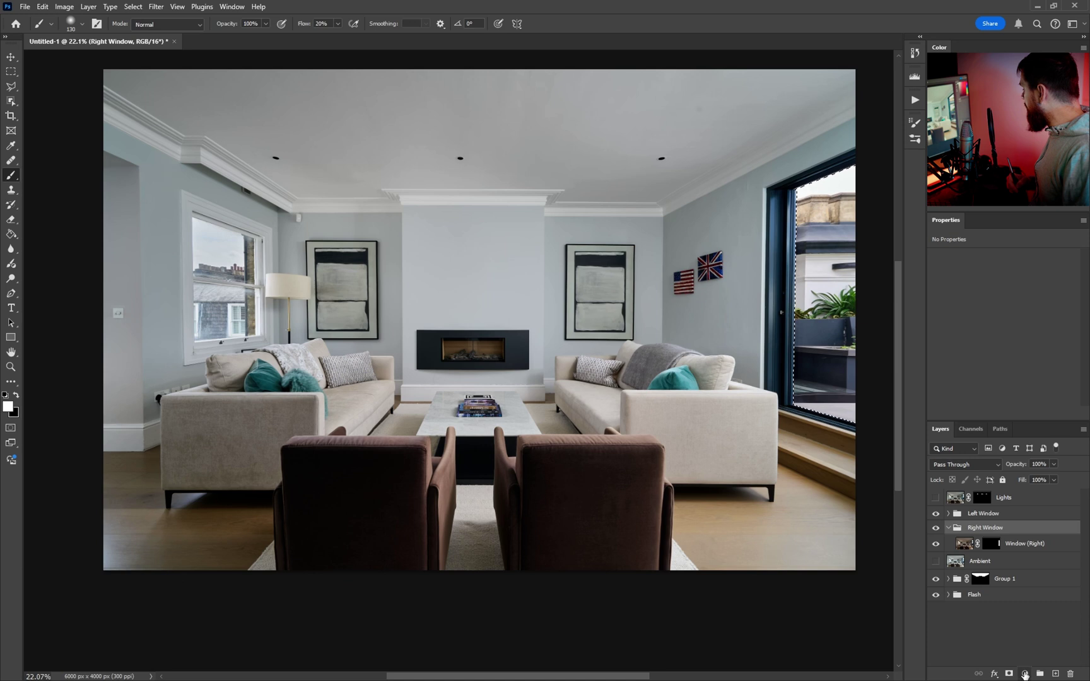
{"action": "left_click", "coordinate": [1025, 674]}
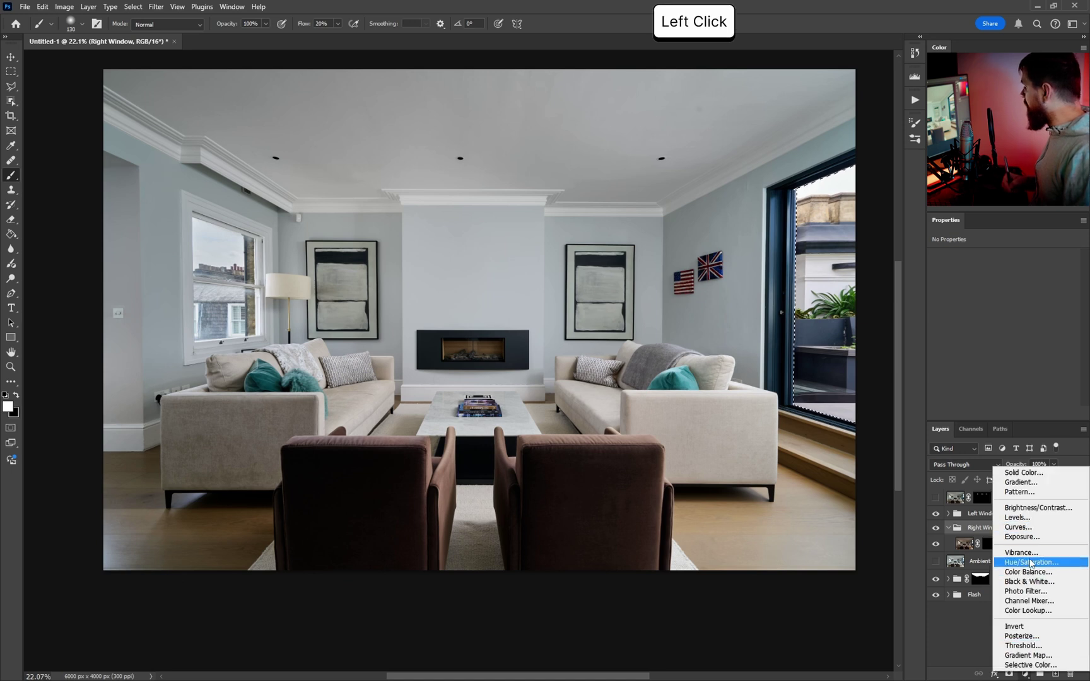
{"action": "left_click", "coordinate": [1022, 553]}
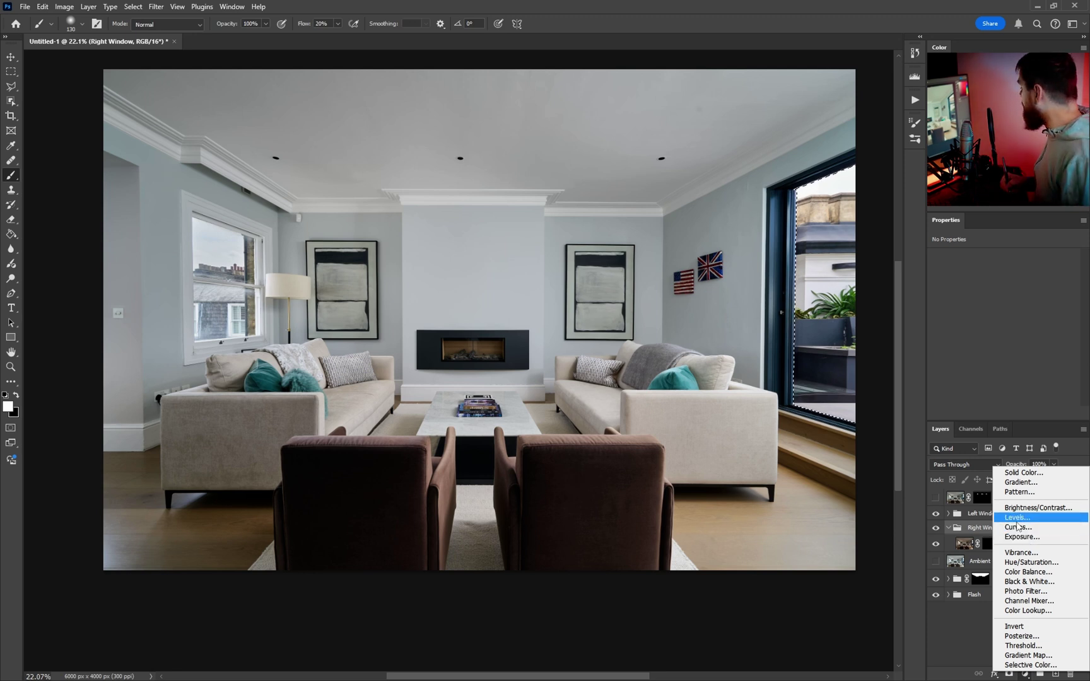
{"action": "left_click", "coordinate": [1018, 529]}
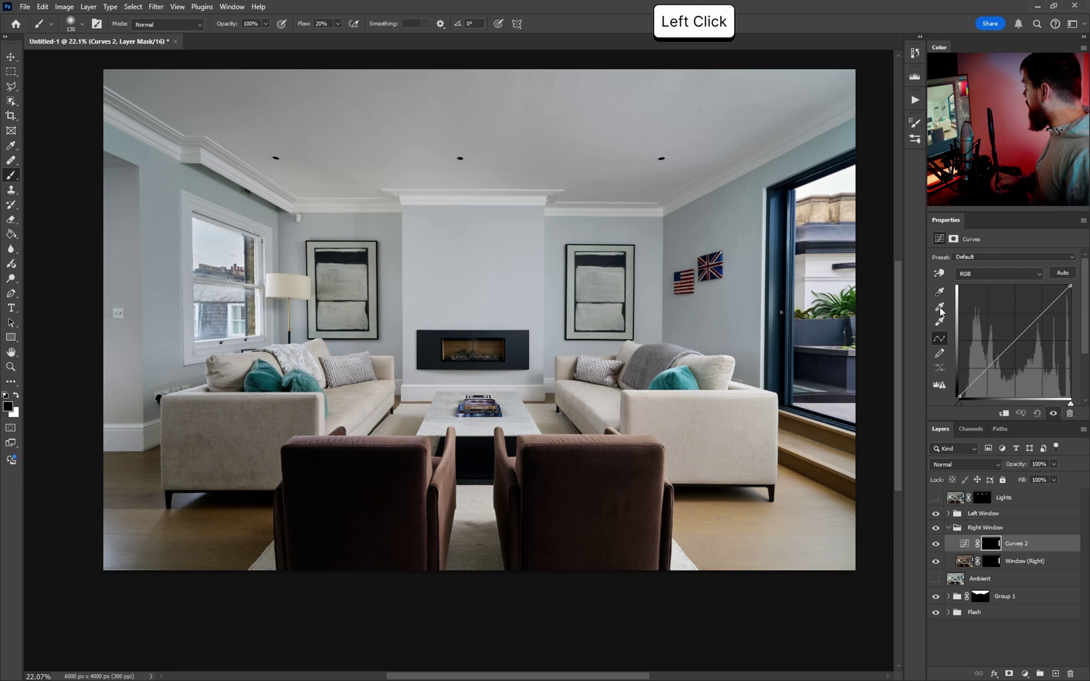
{"action": "left_click_drag", "start_coordinate": [1018, 336], "coordinate": [1016, 328]}
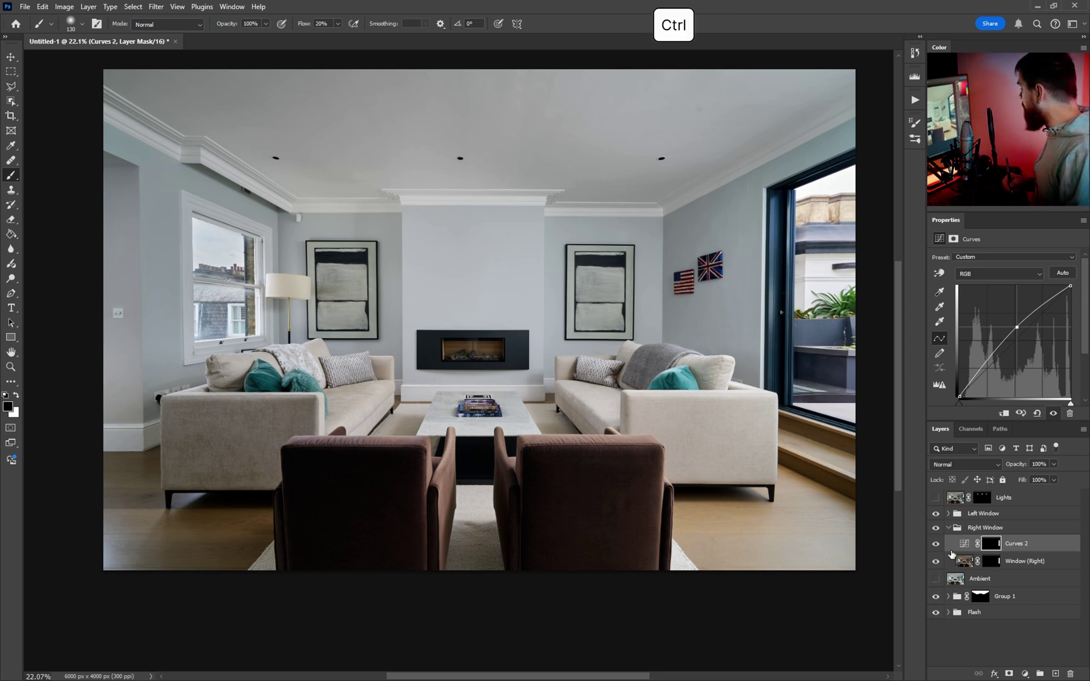
Step: Put Curves 2 in its own group inside Right Window and brush over the lower part of the right-hand window on the group's mask
{"action": "key", "text": "ctrl+g"}
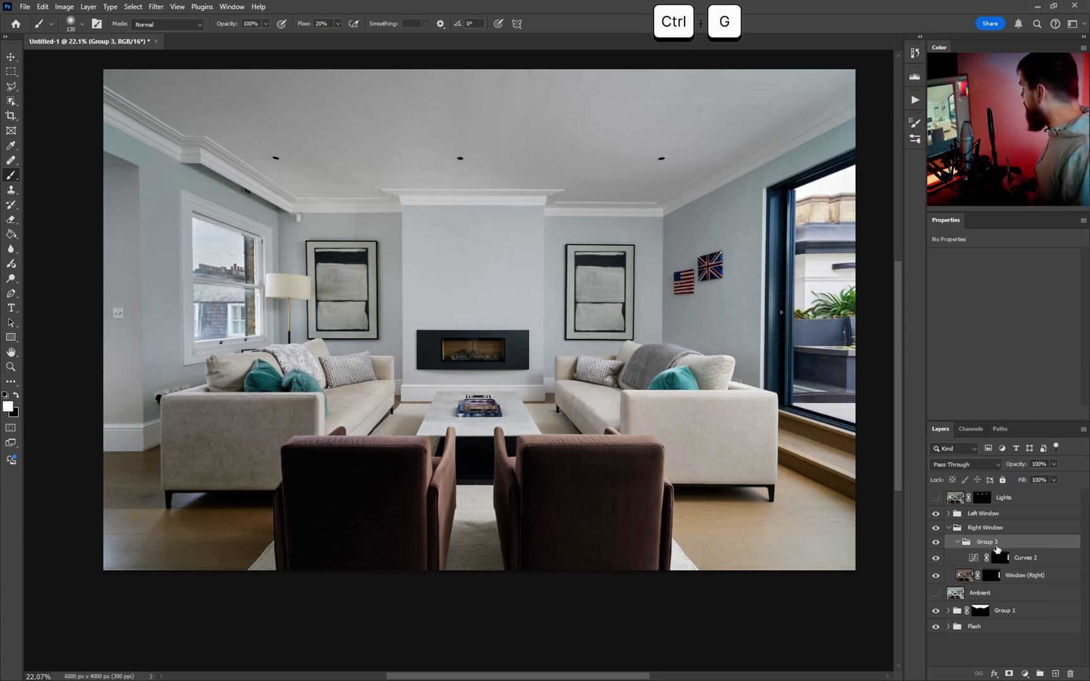
{"action": "key", "text": "f"}
{"action": "left_click", "coordinate": [991, 546]}
{"action": "key", "text": "b"}
{"action": "mouse_move", "coordinate": [805, 354]}
{"action": "left_mouse_down"}
{"action": "mouse_move", "coordinate": [889, 349]}
{"action": "mouse_move", "coordinate": [822, 364]}
{"action": "mouse_move", "coordinate": [820, 346]}
{"action": "mouse_move", "coordinate": [809, 354]}
{"action": "mouse_move", "coordinate": [854, 390]}
{"action": "mouse_move", "coordinate": [834, 358]}
{"action": "mouse_move", "coordinate": [822, 264]}
{"action": "mouse_move", "coordinate": [833, 243]}
{"action": "mouse_move", "coordinate": [814, 346]}
{"action": "mouse_move", "coordinate": [833, 362]}
{"action": "mouse_move", "coordinate": [831, 384]}
{"action": "mouse_move", "coordinate": [823, 361]}
{"action": "mouse_move", "coordinate": [844, 388]}
{"action": "mouse_move", "coordinate": [820, 352]}
{"action": "mouse_move", "coordinate": [813, 265]}
{"action": "mouse_move", "coordinate": [826, 277]}
{"action": "mouse_move", "coordinate": [823, 389]}
{"action": "left_mouse_up"}
{"action": "key", "text": "x"}
{"action": "left_click", "coordinate": [819, 374]}
Step: Group Left Window and Right Window together, name the group Windows, and compare the photo with the group hidden and shown
{"action": "left_click", "coordinate": [948, 527]}
{"action": "left_click", "coordinate": [983, 514], "text": "ctrl"}
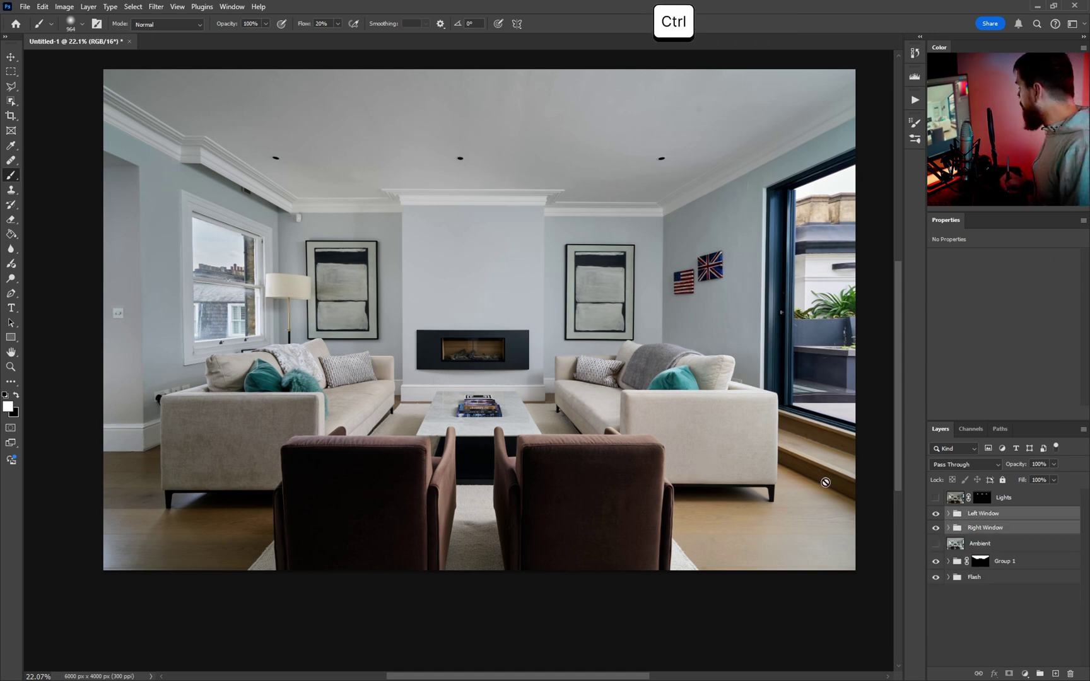
{"action": "key", "text": "ctrl+g"}
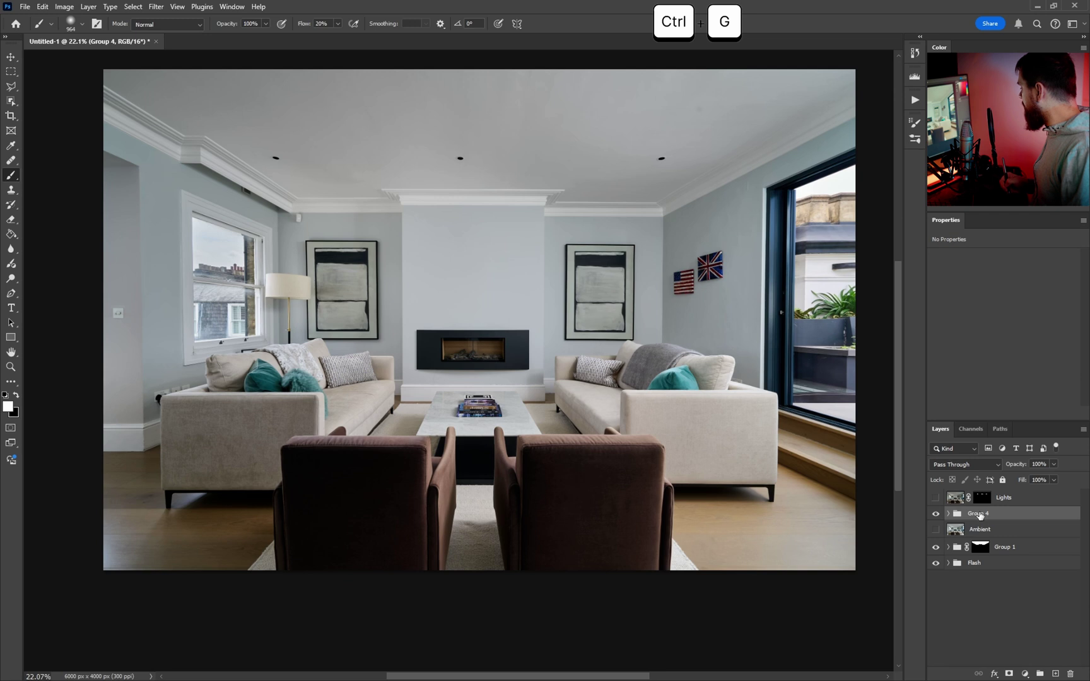
{"action": "type", "text": "Wi"}
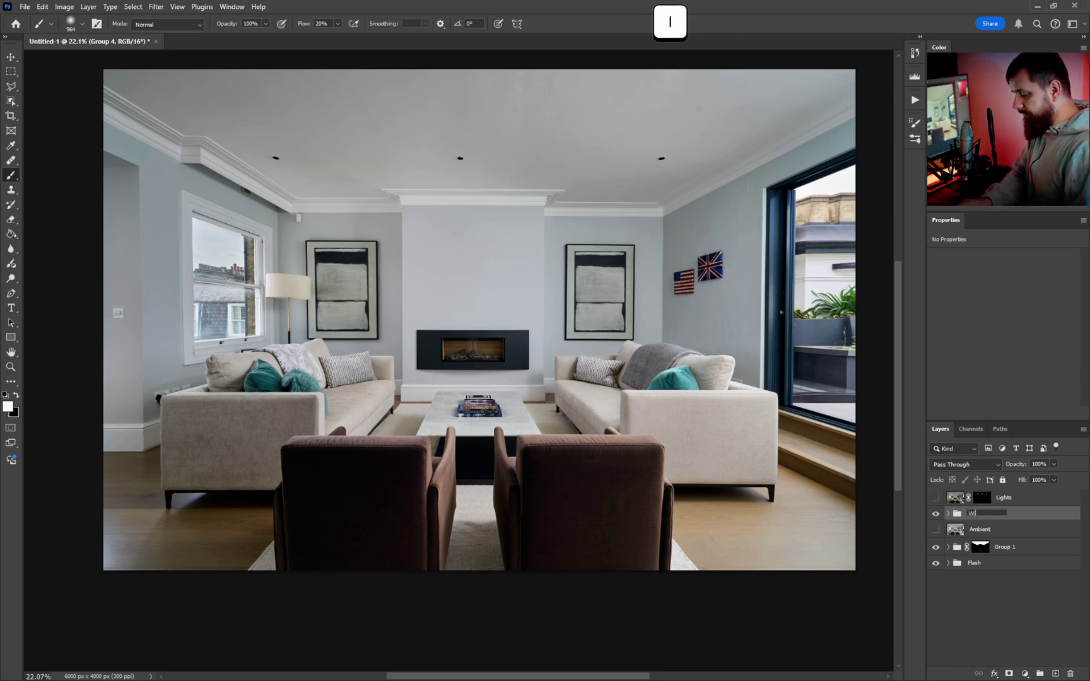
{"action": "type", "text": "ndows"}
{"action": "key", "text": "Return"}
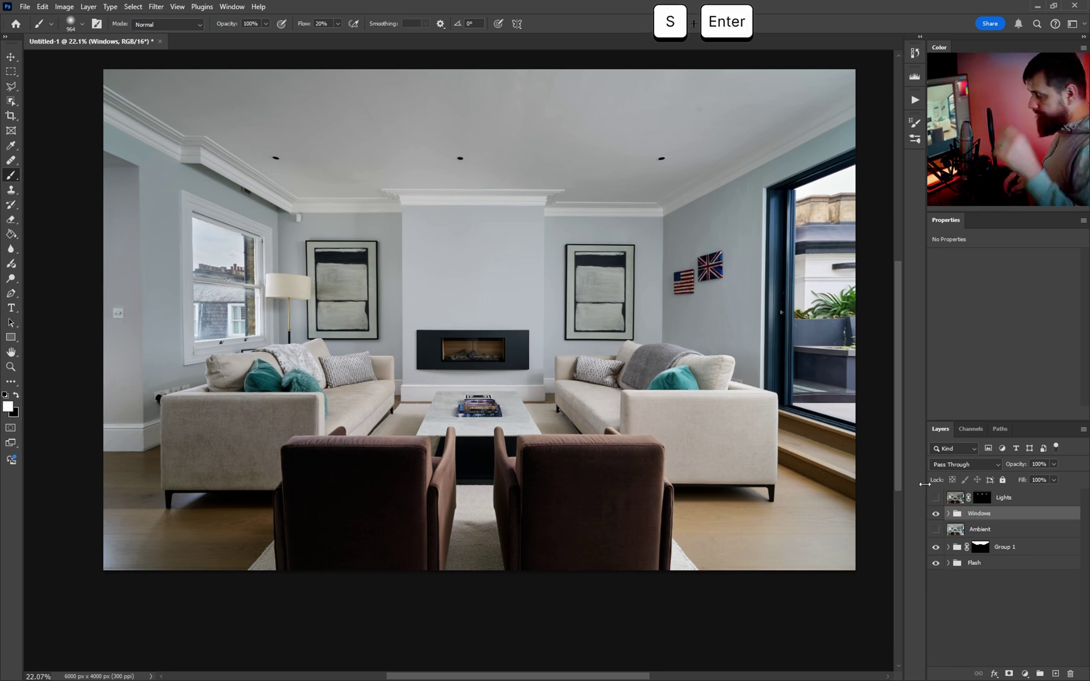
{"action": "left_click", "coordinate": [936, 513]}
{"action": "left_click", "coordinate": [937, 514]}
{"action": "left_click", "coordinate": [938, 514]}
{"action": "left_click", "coordinate": [937, 514]}
{"action": "left_click", "coordinate": [937, 514]}
{"action": "left_click", "coordinate": [937, 513]}
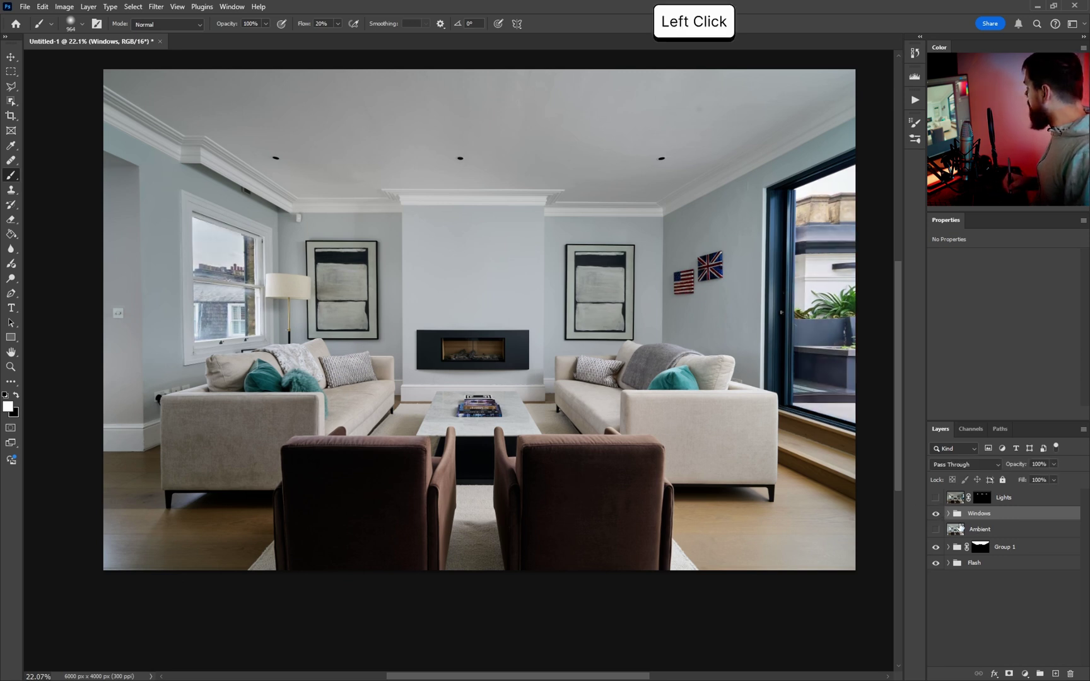
Step: Add a Curves adjustment clipped to the Left Window group, raising the midtones and highlights while anchoring the shadows
{"action": "left_click", "coordinate": [948, 513]}
{"action": "left_click", "coordinate": [992, 529]}
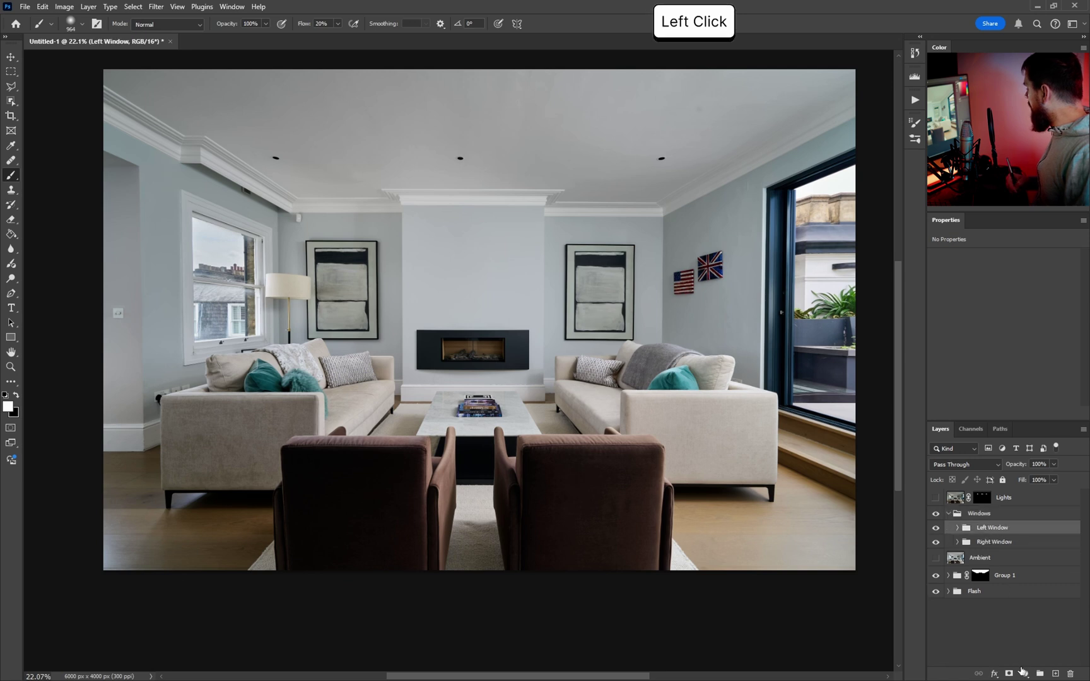
{"action": "left_click", "coordinate": [1023, 672]}
{"action": "left_click", "coordinate": [1012, 530]}
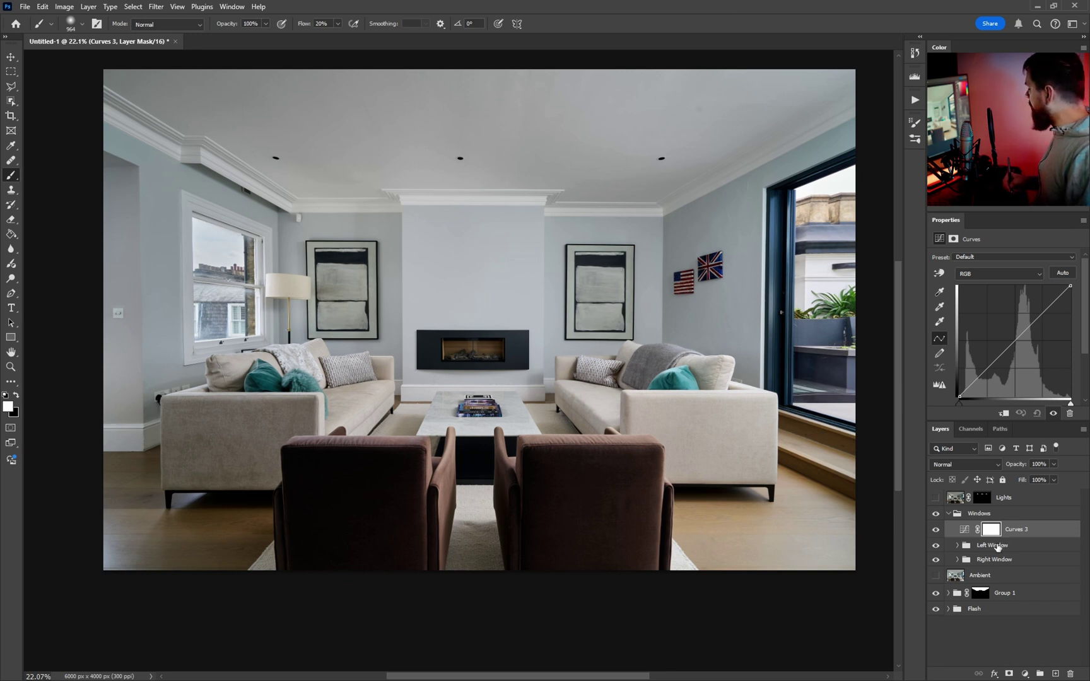
{"action": "left_click", "coordinate": [995, 546]}
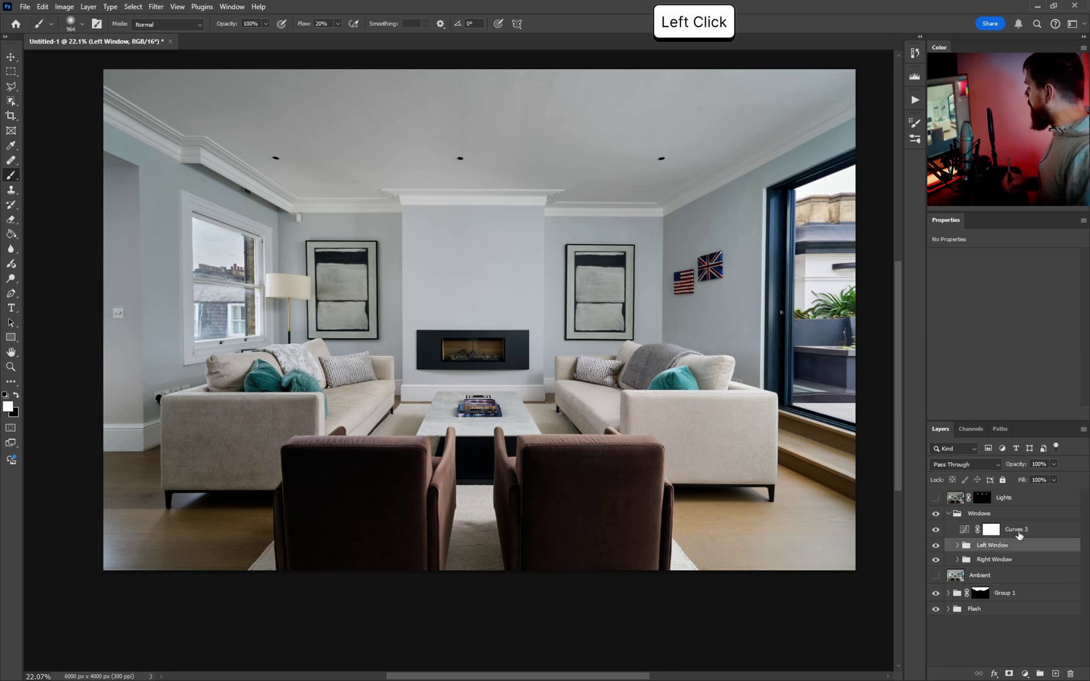
{"action": "left_click", "coordinate": [1018, 533]}
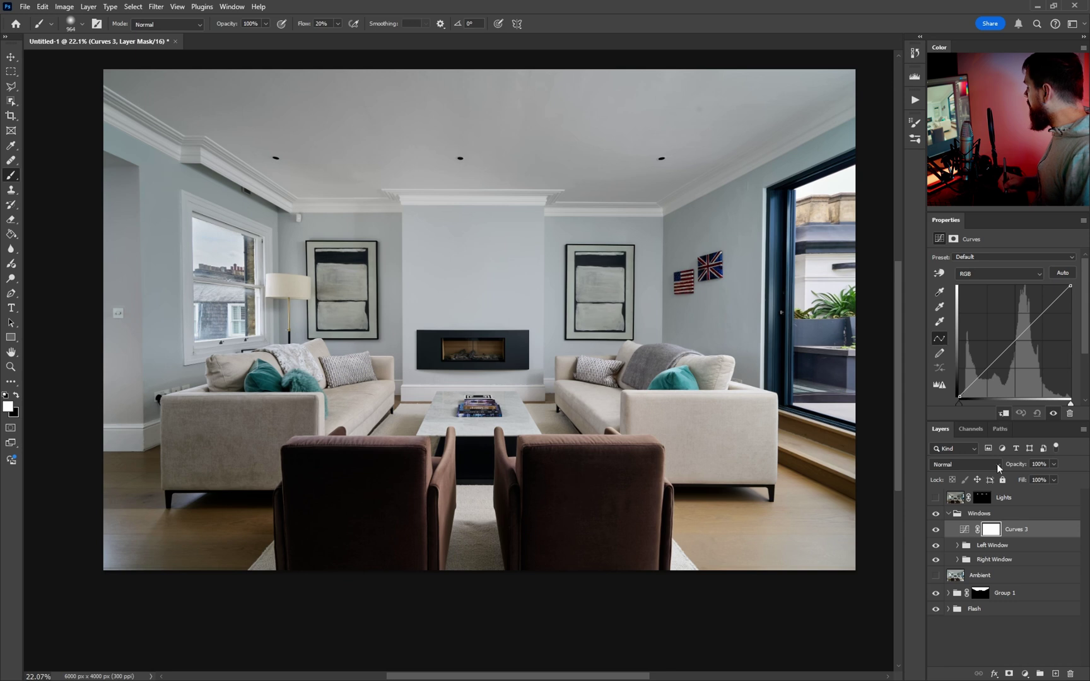
{"action": "key", "text": "alt"}
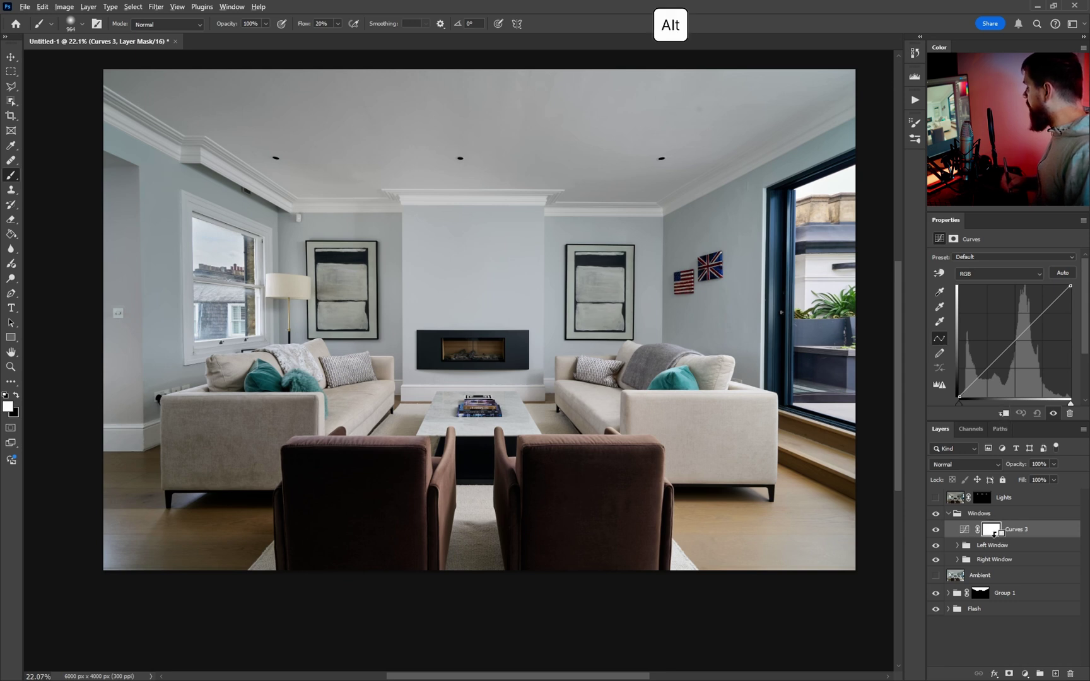
{"action": "left_click", "coordinate": [994, 535], "text": "alt"}
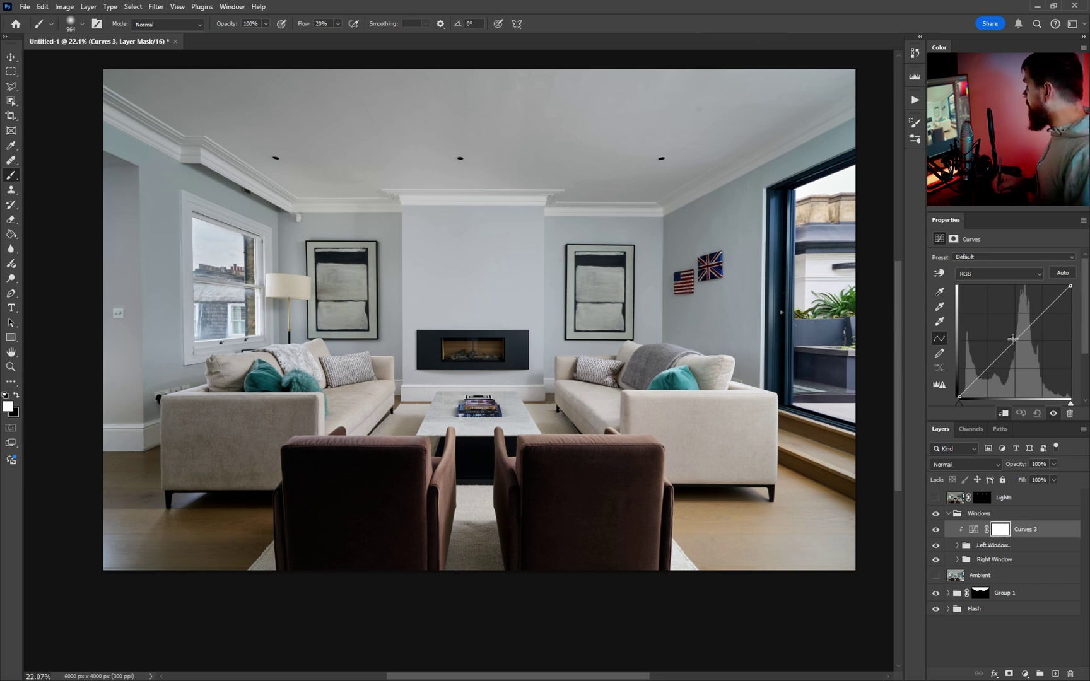
{"action": "left_click", "coordinate": [1011, 338]}
{"action": "mouse_move", "coordinate": [1011, 338]}
{"action": "left_mouse_down"}
{"action": "mouse_move", "coordinate": [1035, 304]}
{"action": "mouse_move", "coordinate": [1008, 337]}
{"action": "left_mouse_up"}
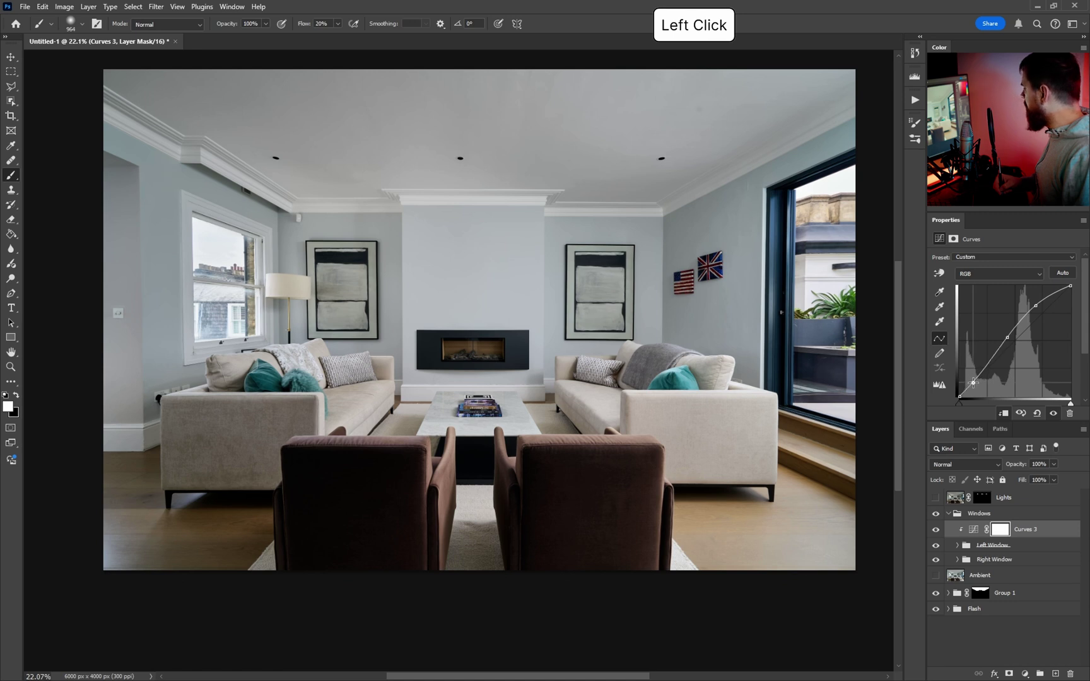
Step: Paint the Curves 3 mask with a black brush over the sky in the upper part of the left-hand window
{"action": "left_click", "coordinate": [1004, 533]}
{"action": "key", "text": "b"}
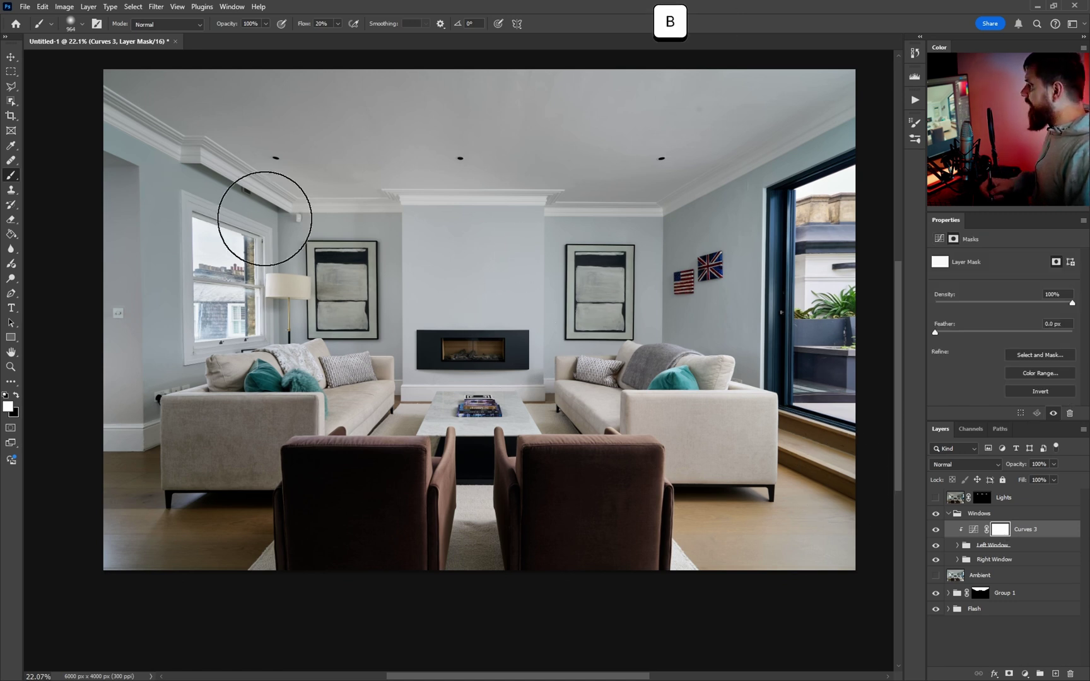
{"action": "key", "text": "x"}
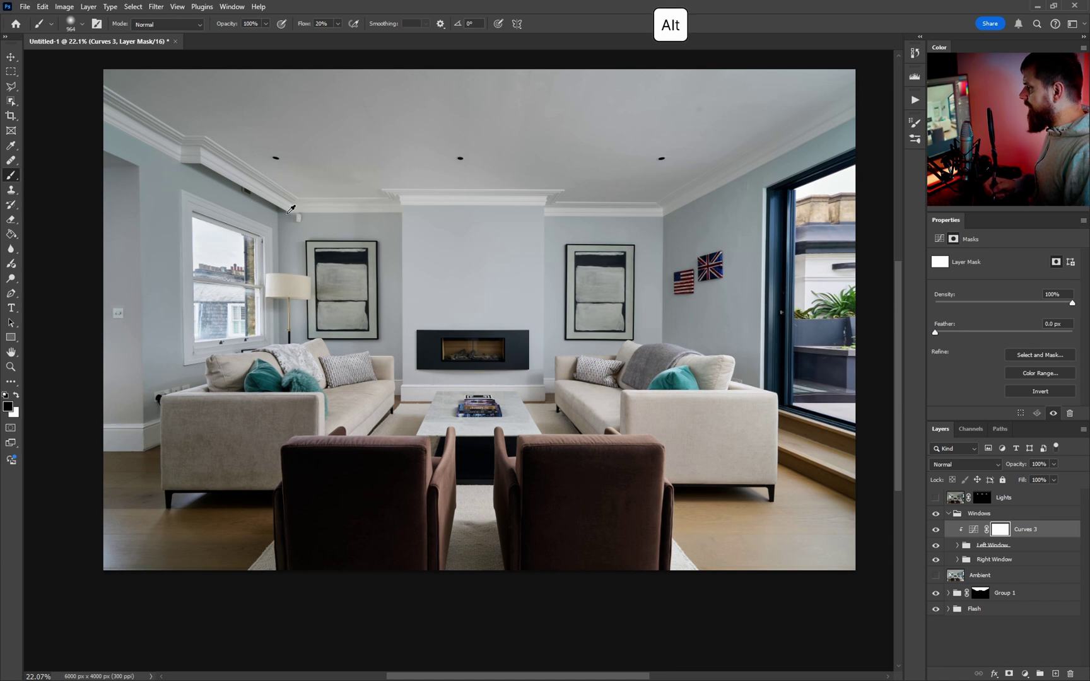
{"action": "mouse_move", "coordinate": [293, 193]}
{"action": "left_mouse_down"}
{"action": "mouse_move", "coordinate": [278, 254]}
{"action": "mouse_move", "coordinate": [261, 253]}
{"action": "left_mouse_up"}
{"action": "left_click", "coordinate": [207, 237]}
{"action": "left_click", "coordinate": [227, 245]}
{"action": "left_click", "coordinate": [202, 237]}
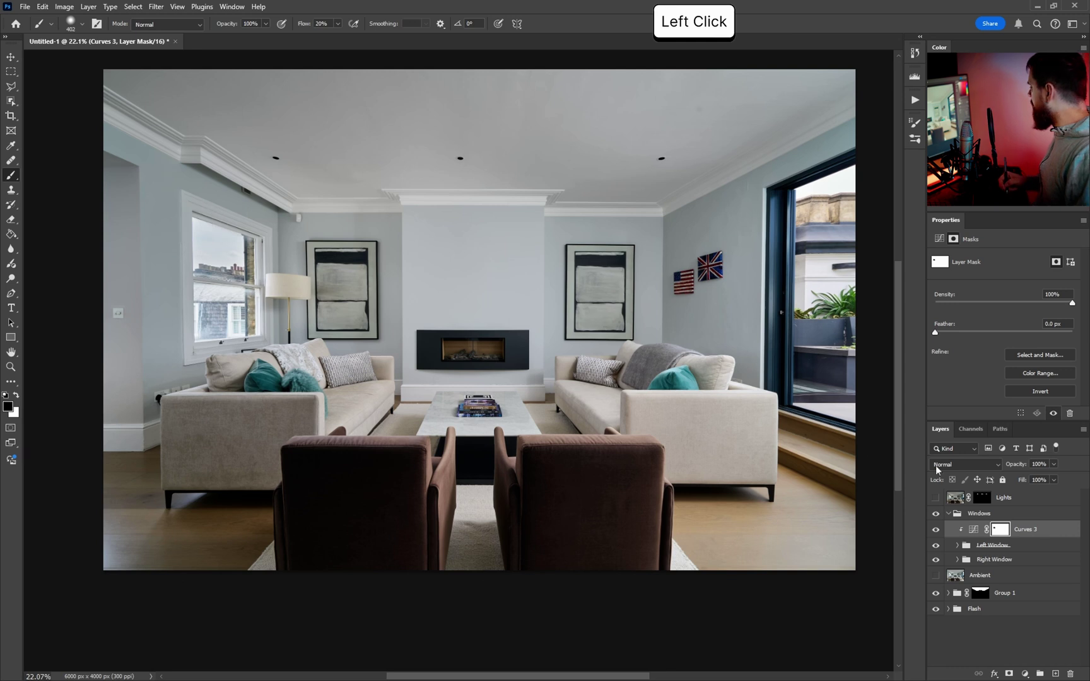
Step: Compare the photo with the Windows group hidden and shown, and brush Curves 3 further off the left-hand window's sky
{"action": "left_click", "coordinate": [948, 514]}
{"action": "left_click", "coordinate": [936, 514]}
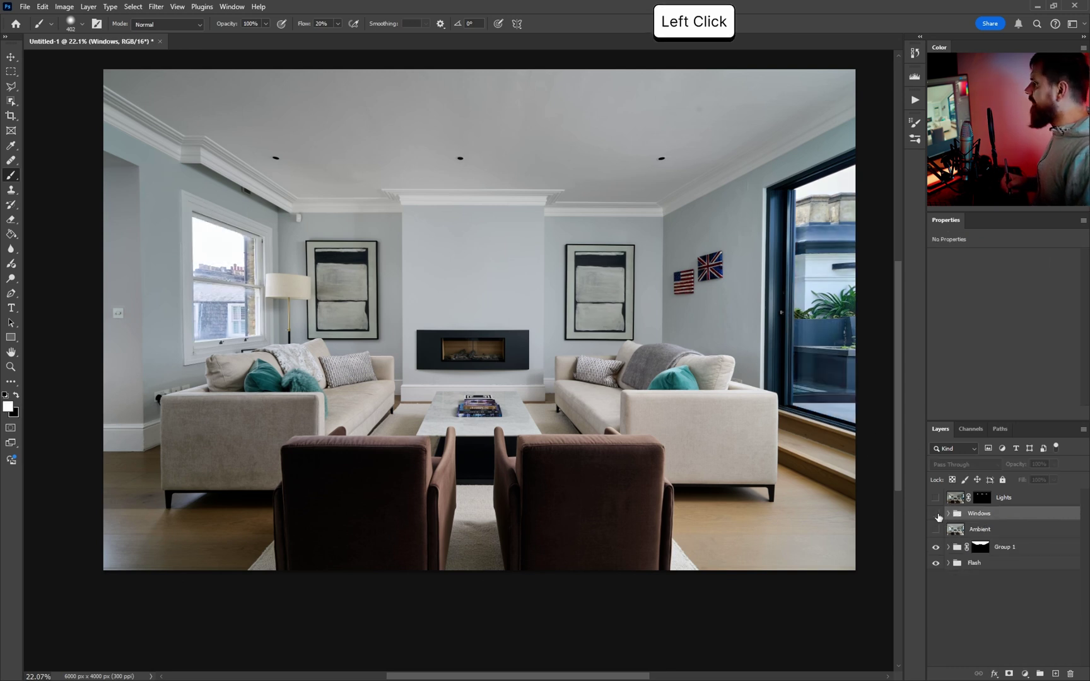
{"action": "left_click", "coordinate": [936, 513]}
{"action": "left_click", "coordinate": [936, 514]}
{"action": "left_click", "coordinate": [936, 513]}
{"action": "left_click", "coordinate": [936, 514]}
{"action": "left_click", "coordinate": [936, 514]}
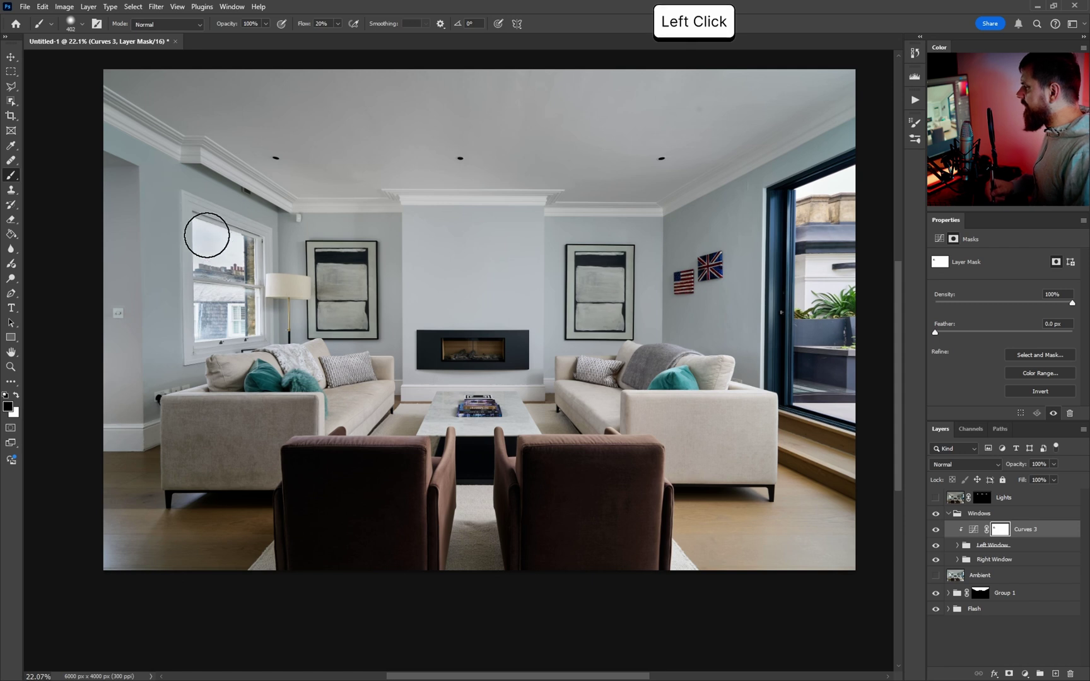
{"action": "left_click", "coordinate": [214, 239]}
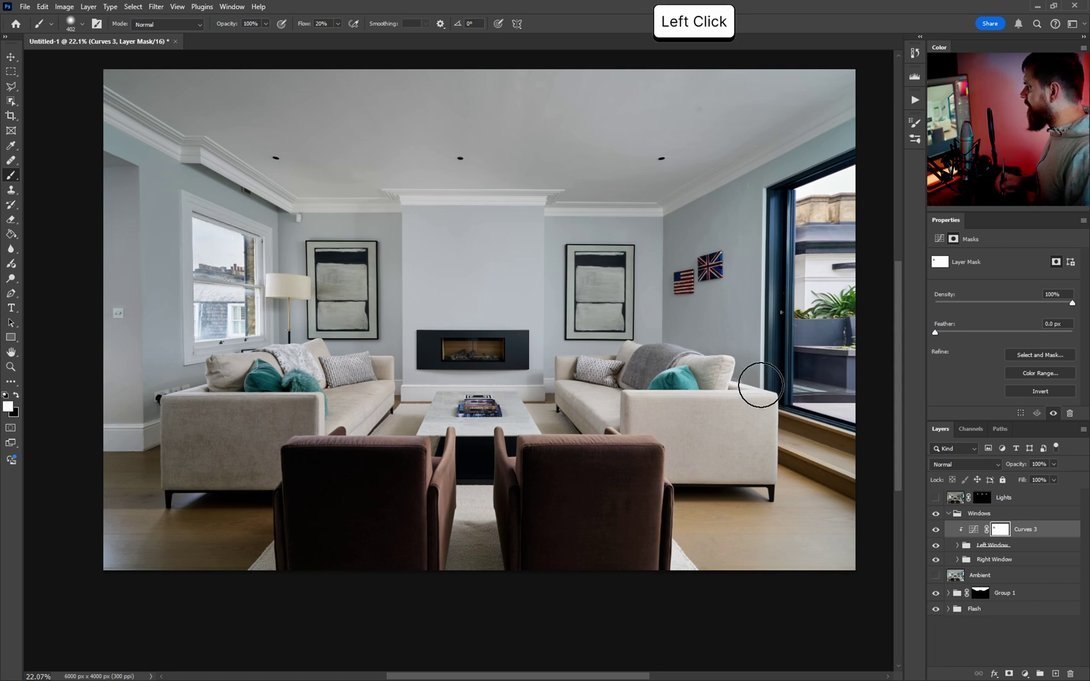
Step: Compare the photo with the Windows group, and with Left Window alone, hidden and shown
{"action": "left_click", "coordinate": [948, 513]}
{"action": "left_click", "coordinate": [936, 514]}
{"action": "left_click", "coordinate": [936, 514]}
{"action": "left_click", "coordinate": [936, 514]}
{"action": "left_click", "coordinate": [936, 514]}
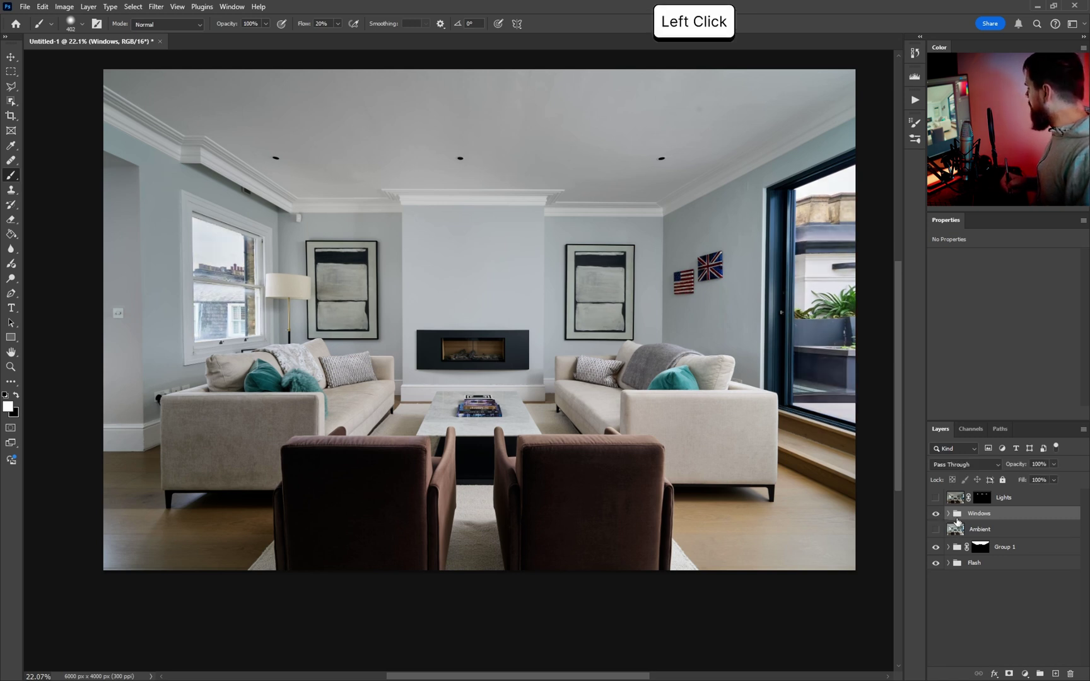
{"action": "left_click", "coordinate": [948, 514]}
{"action": "left_click", "coordinate": [936, 544]}
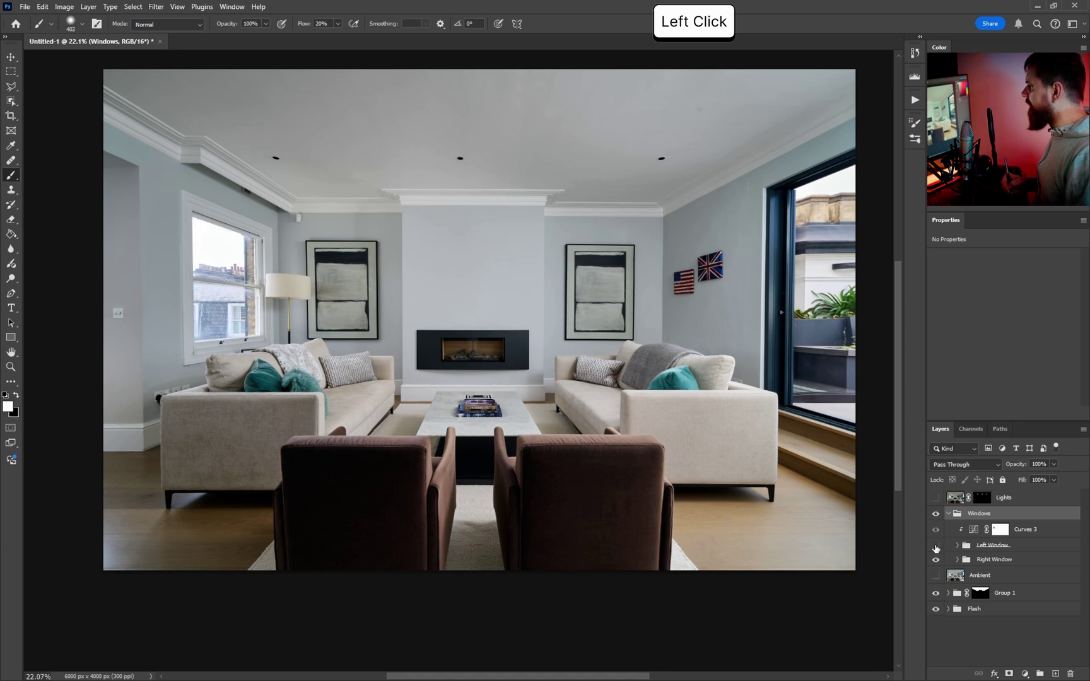
{"action": "left_click", "coordinate": [936, 545]}
{"action": "left_click", "coordinate": [948, 514]}
Step: Show the Lights and Ambient layers and set the Ambient layer's opacity to 60%
{"action": "left_click", "coordinate": [936, 498]}
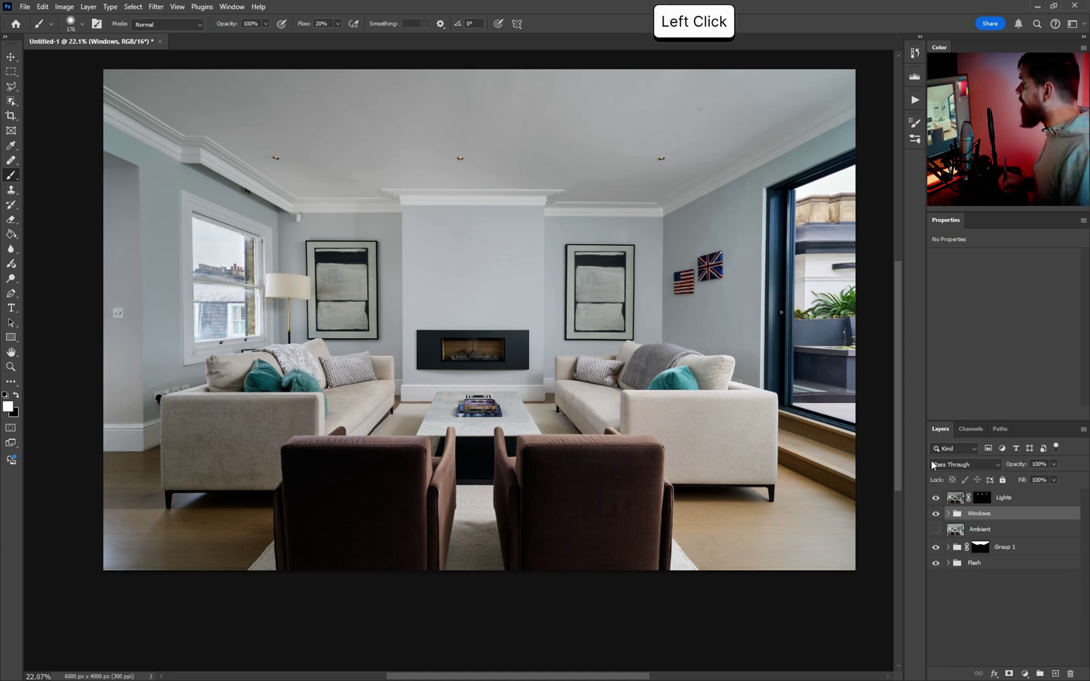
{"action": "left_click", "coordinate": [936, 530]}
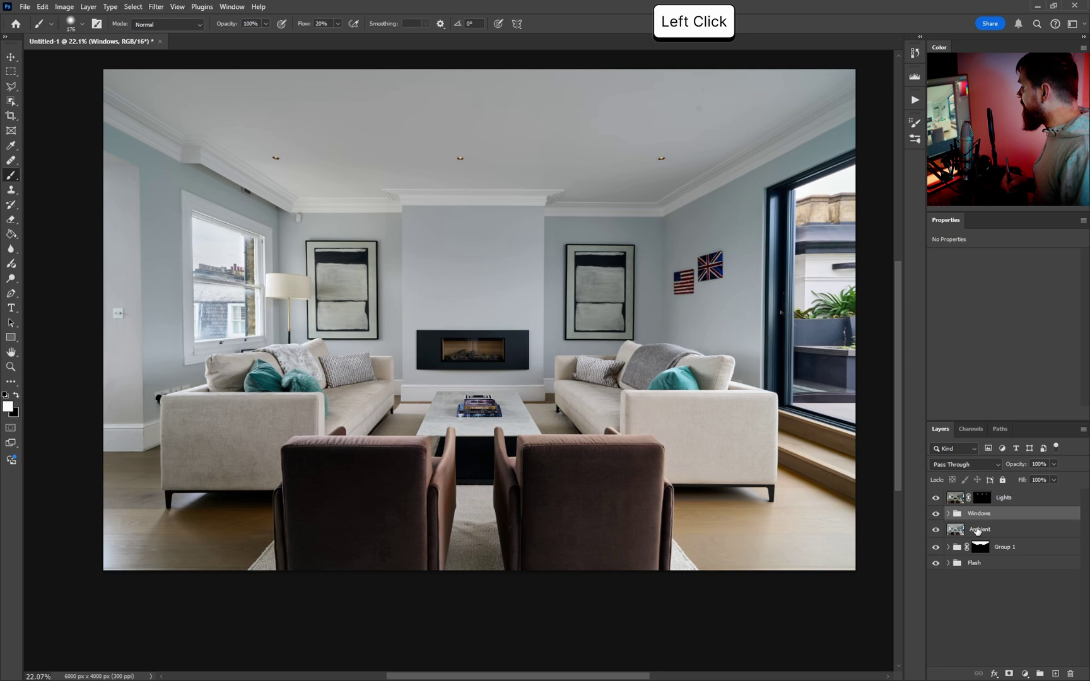
{"action": "left_click", "coordinate": [975, 533]}
{"action": "left_click_drag", "start_coordinate": [1012, 464], "coordinate": [999, 473]}
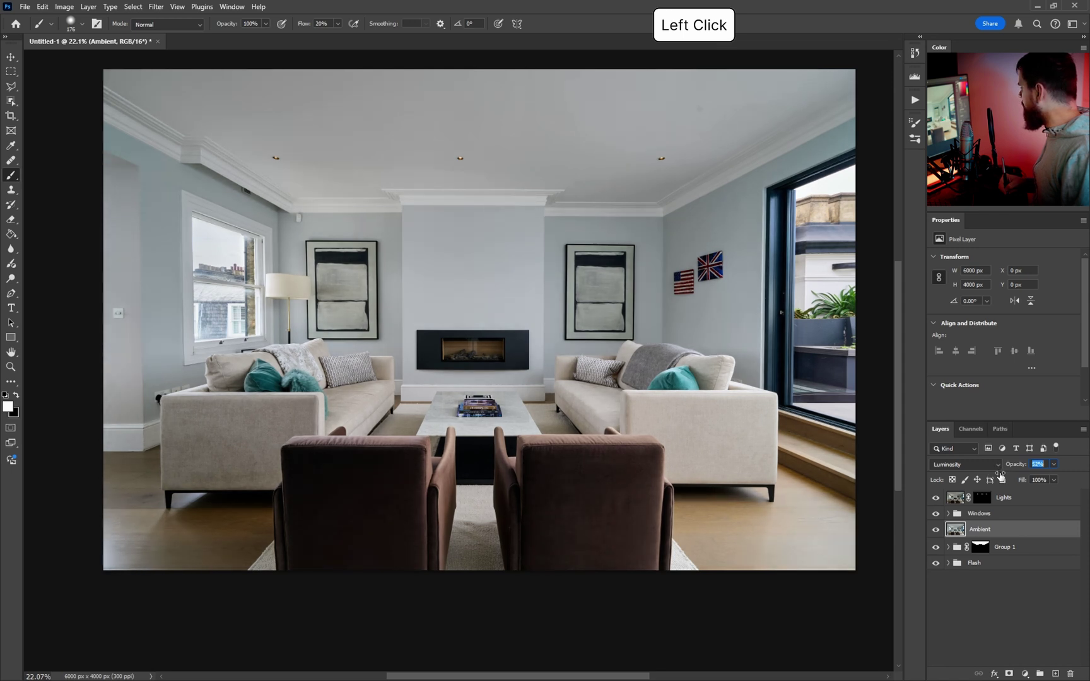
{"action": "left_click_drag", "start_coordinate": [999, 475], "coordinate": [1002, 475]}
{"action": "key", "text": "Return"}
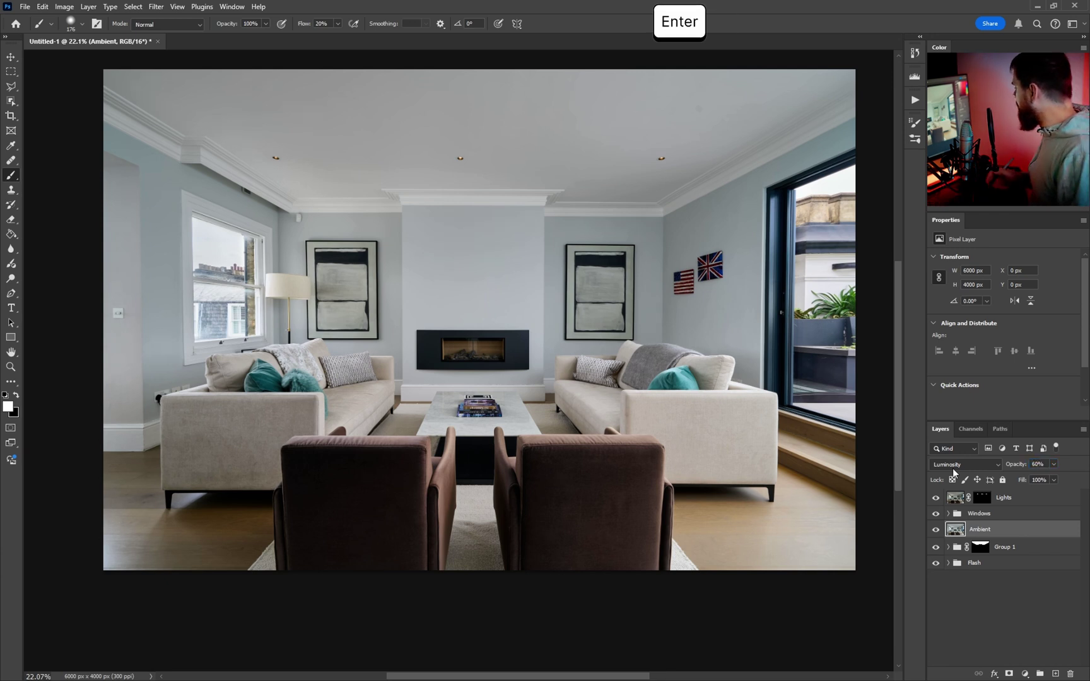
Step: Clip a Curves adjustment to the Ambient layer, shape a gentle contrast S-curve, and compare the photo with it hidden and shown
{"action": "left_click", "coordinate": [1025, 674]}
{"action": "left_click", "coordinate": [1004, 529]}
{"action": "left_click", "coordinate": [1002, 538], "text": "alt"}
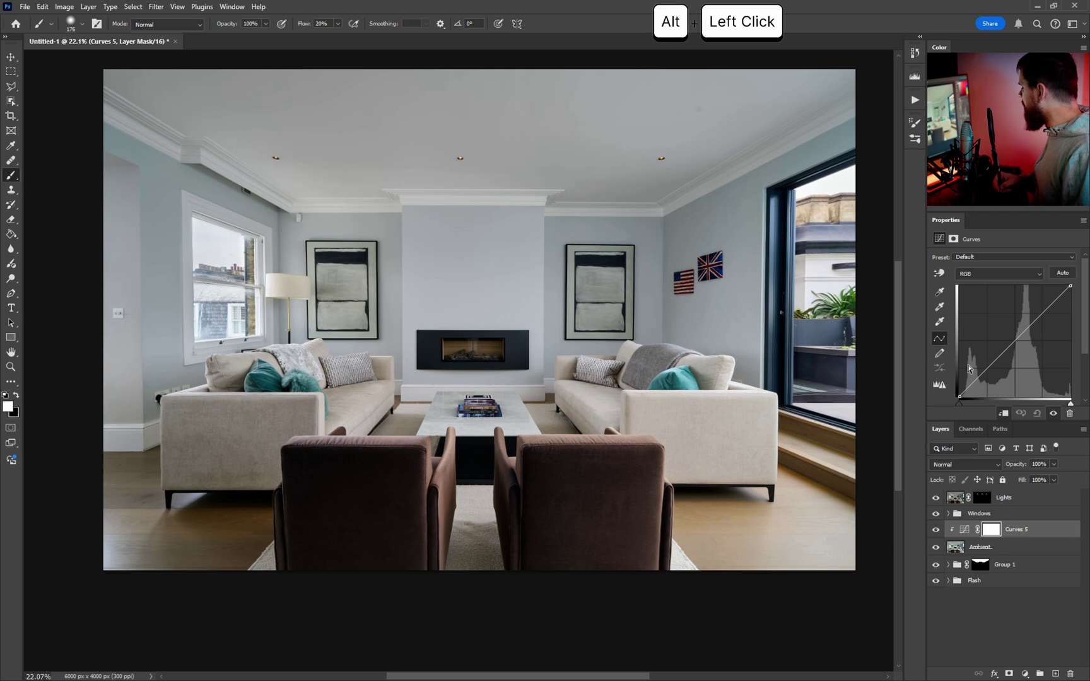
{"action": "left_click_drag", "start_coordinate": [985, 372], "coordinate": [981, 377]}
{"action": "left_click_drag", "start_coordinate": [1037, 319], "coordinate": [1044, 306]}
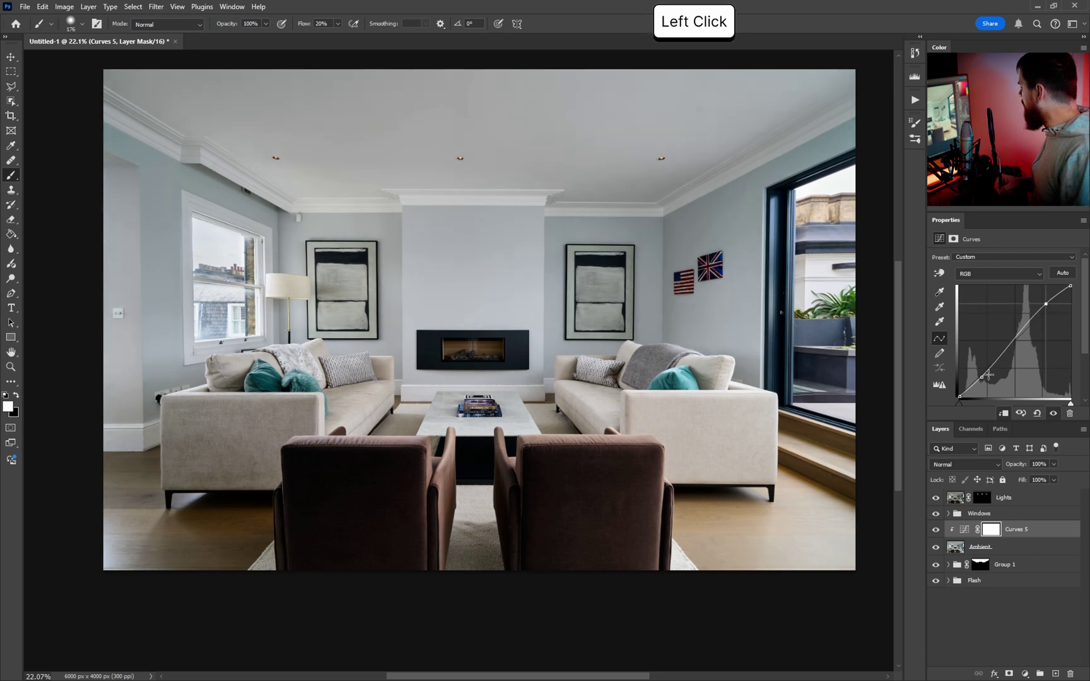
{"action": "left_click_drag", "start_coordinate": [982, 377], "coordinate": [978, 382]}
{"action": "left_click", "coordinate": [936, 531]}
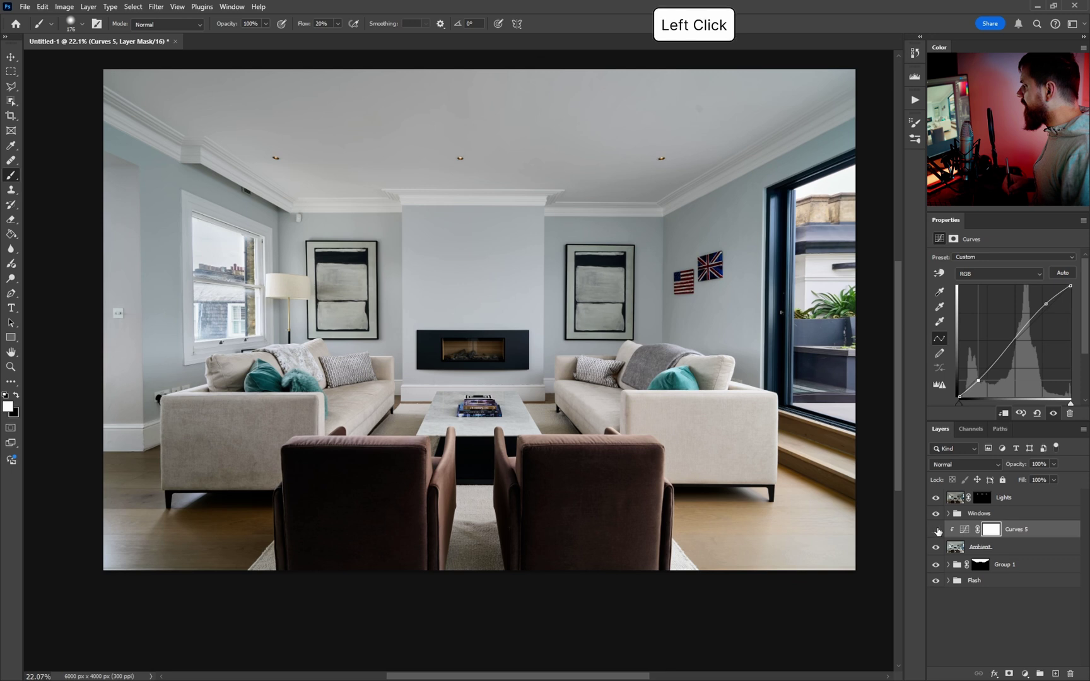
{"action": "left_click", "coordinate": [937, 531]}
{"action": "left_click", "coordinate": [939, 532]}
{"action": "left_click", "coordinate": [939, 531]}
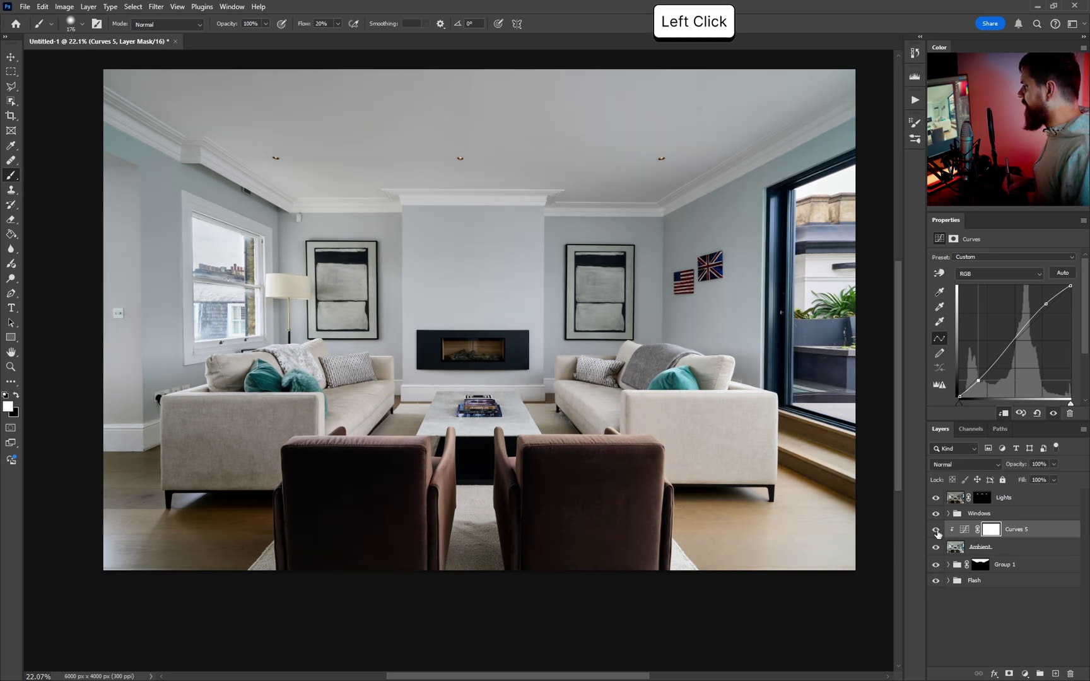
{"action": "left_click", "coordinate": [942, 530]}
{"action": "left_click", "coordinate": [944, 529]}
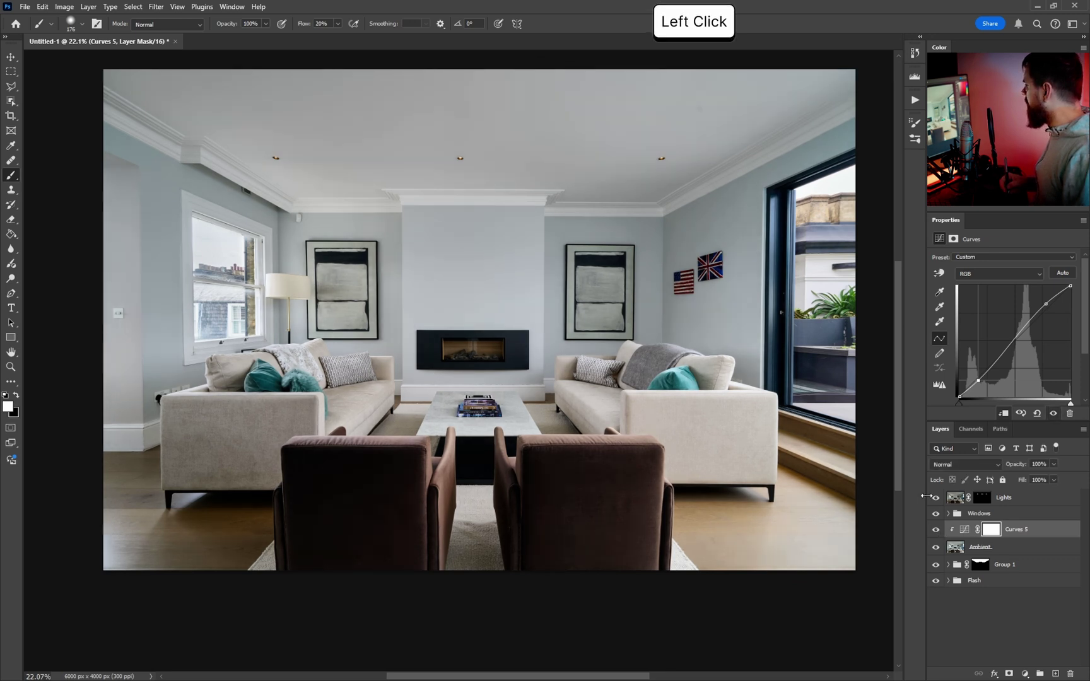
Step: Create a new empty layer above the Lights layer and name it Fix
{"action": "key", "text": "ctrl+alt+a"}
{"action": "left_click", "coordinate": [995, 595]}
{"action": "left_click", "coordinate": [1026, 500]}
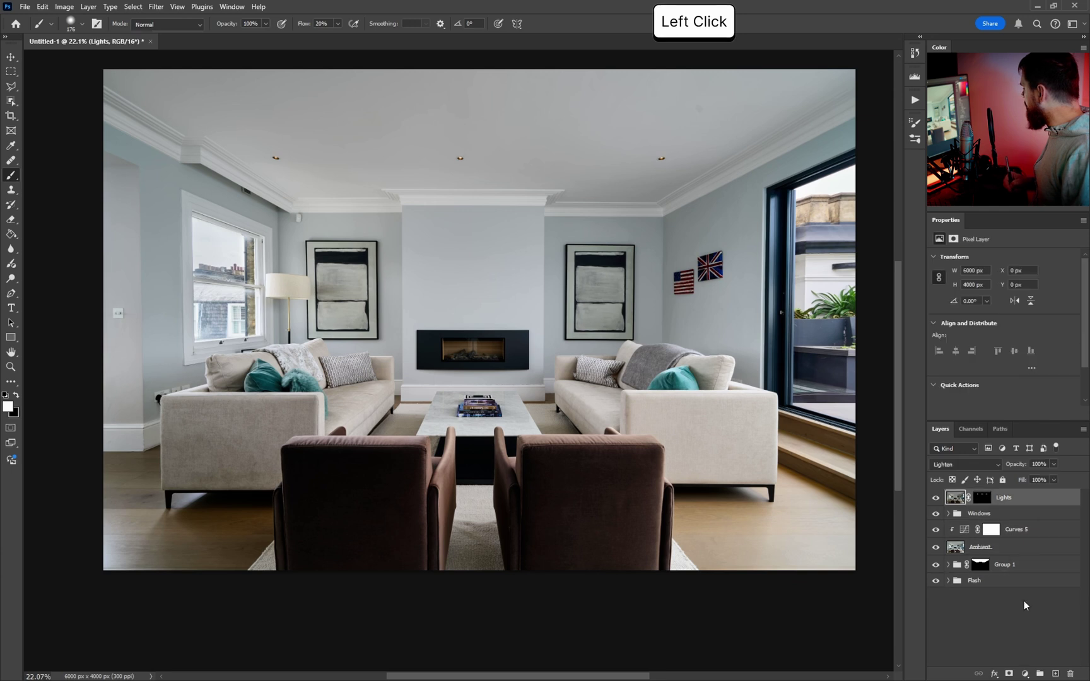
{"action": "left_click", "coordinate": [1055, 673]}
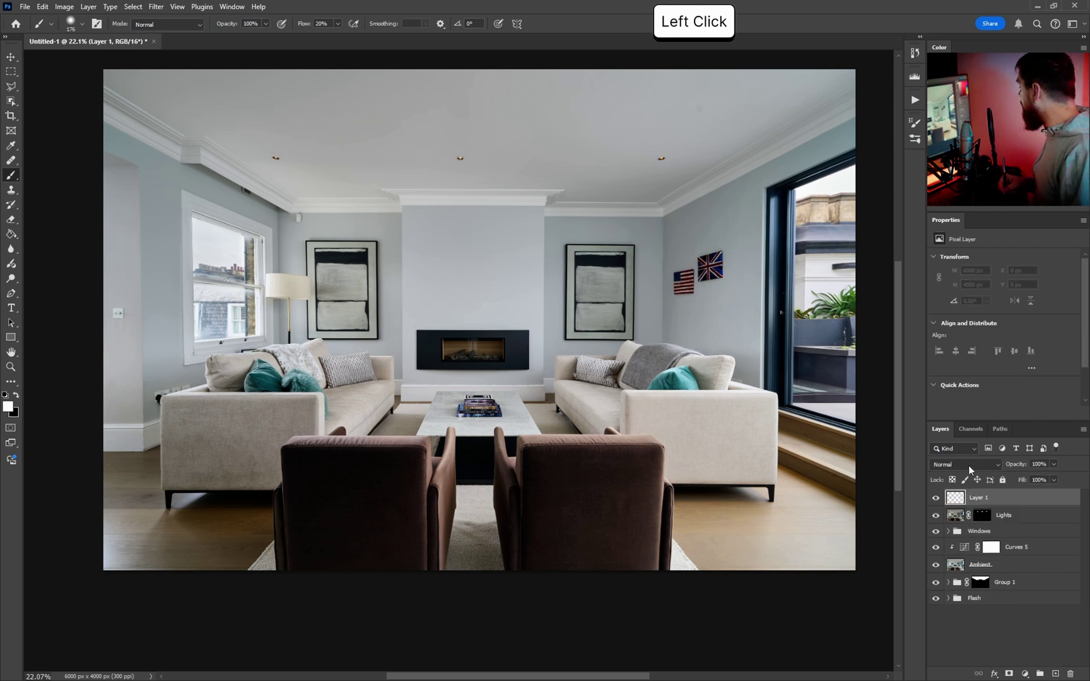
{"action": "double_click", "coordinate": [978, 498]}
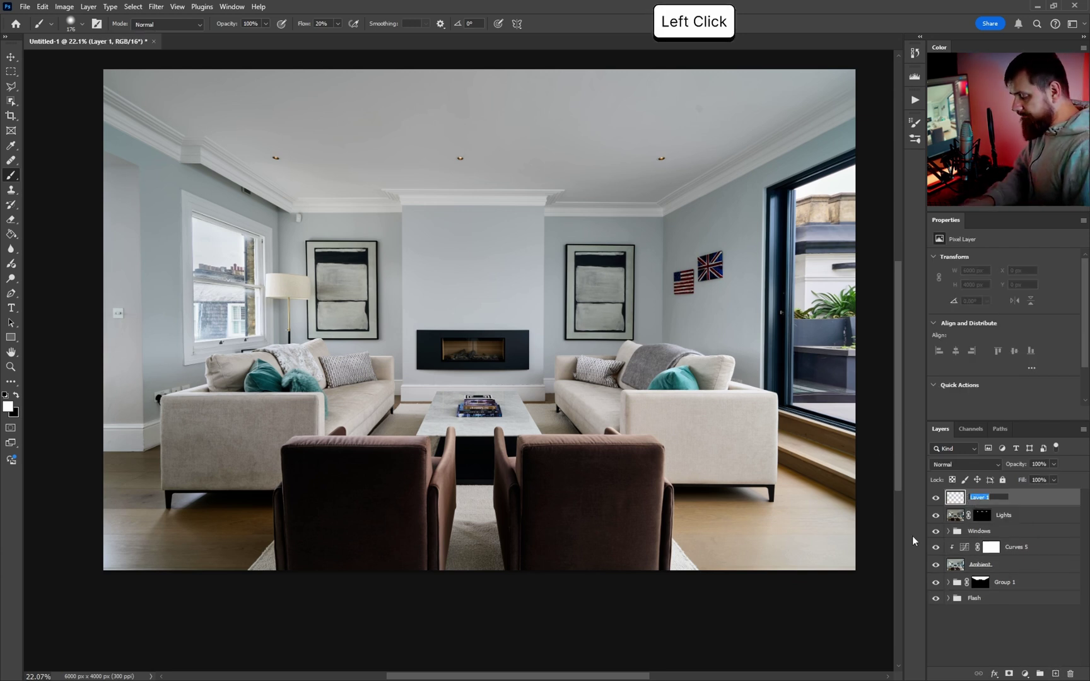
{"action": "type", "text": "Fix"}
{"action": "key", "text": "Return"}
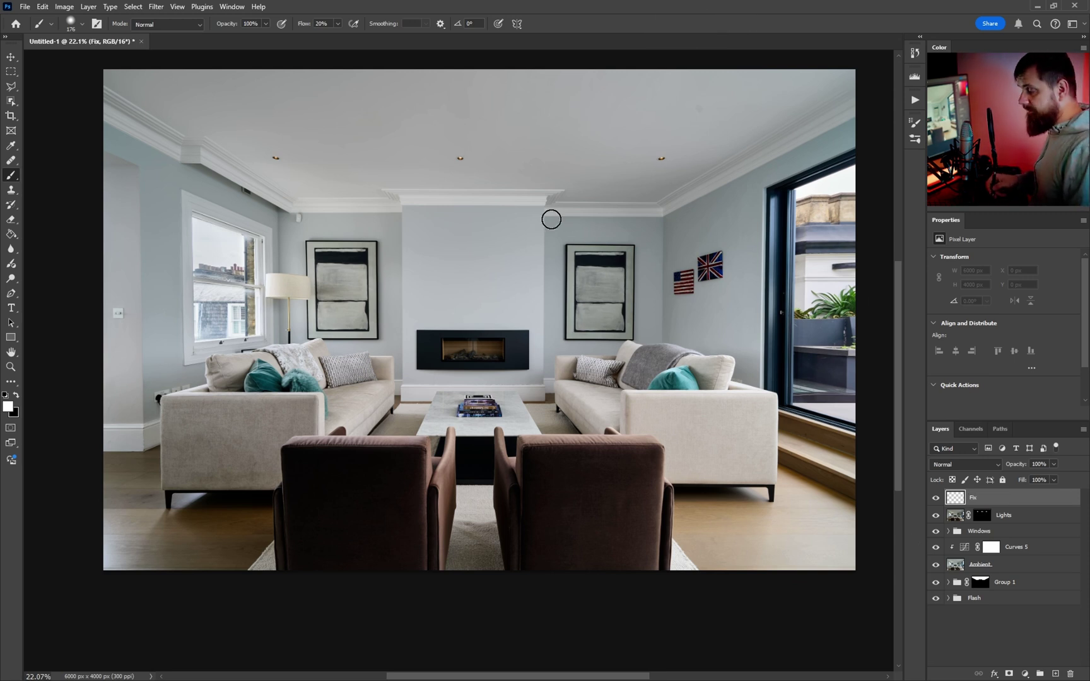
Step: With the Healing Brush on the Fix layer, sample clean ceiling and remove the dark round spot near the right downlight
{"action": "key", "text": "j"}
{"action": "left_click", "coordinate": [7, 164]}
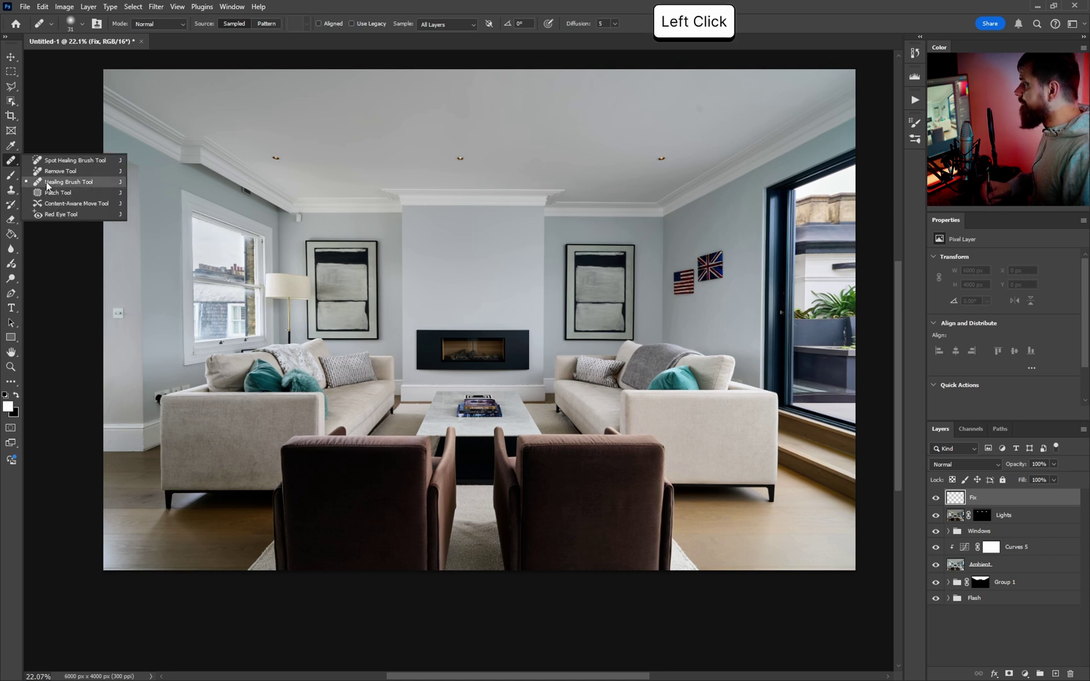
{"action": "left_click_drag", "start_coordinate": [751, 107], "coordinate": [842, 121]}
{"action": "left_click_drag", "start_coordinate": [661, 161], "coordinate": [486, 285]}
{"action": "left_click_drag", "start_coordinate": [534, 228], "coordinate": [581, 237]}
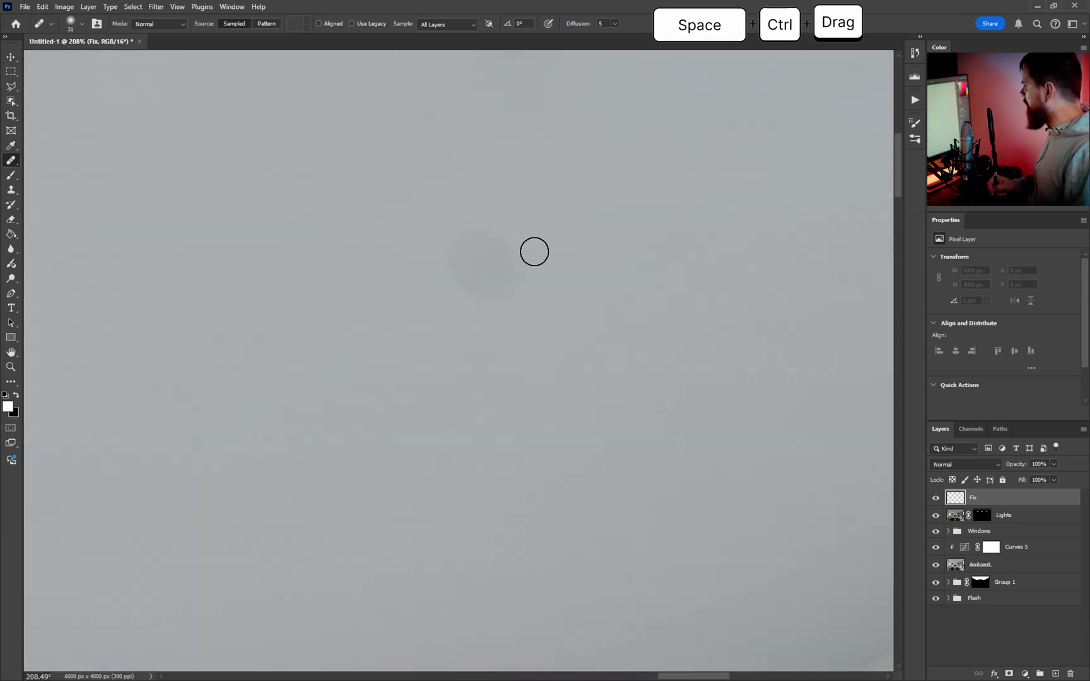
{"action": "left_click", "coordinate": [213, 160], "text": "alt"}
{"action": "mouse_move", "coordinate": [442, 239]}
{"action": "left_mouse_down"}
{"action": "mouse_move", "coordinate": [493, 325]}
{"action": "mouse_move", "coordinate": [523, 326]}
{"action": "mouse_move", "coordinate": [590, 242]}
{"action": "mouse_move", "coordinate": [562, 289]}
{"action": "mouse_move", "coordinate": [538, 268]}
{"action": "mouse_move", "coordinate": [510, 279]}
{"action": "mouse_move", "coordinate": [638, 273]}
{"action": "mouse_move", "coordinate": [439, 285]}
{"action": "mouse_move", "coordinate": [567, 285]}
{"action": "mouse_move", "coordinate": [624, 318]}
{"action": "mouse_move", "coordinate": [519, 255]}
{"action": "mouse_move", "coordinate": [588, 304]}
{"action": "left_mouse_up"}
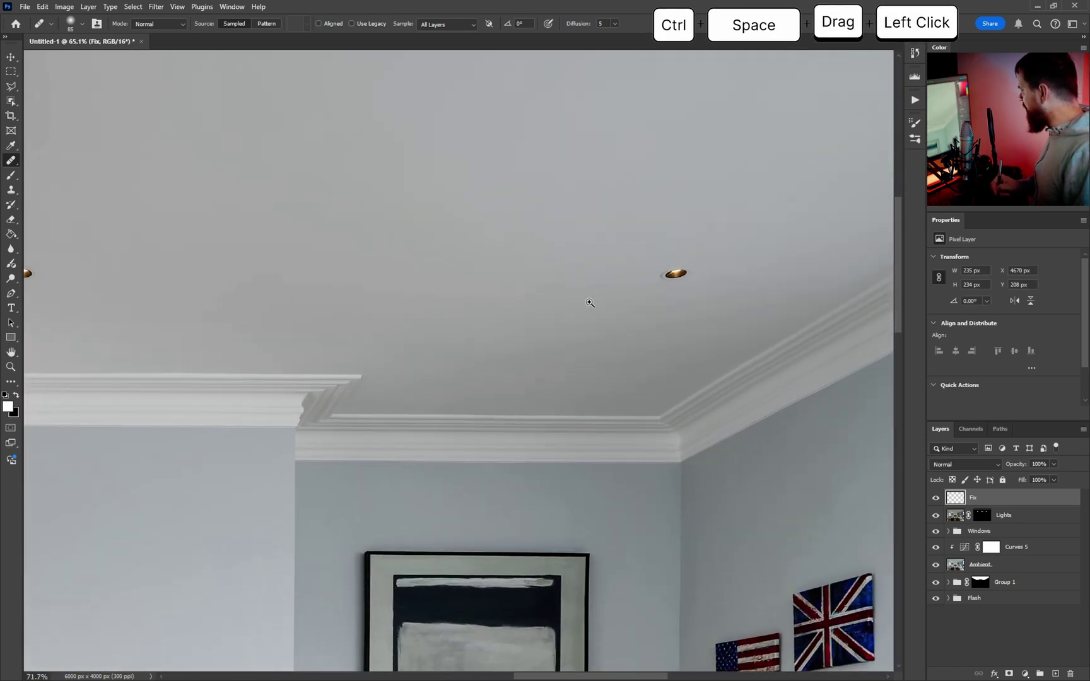
Step: Heal the remaining marks and uneven patches on the ceiling along the row of downlights, sampling clean ceiling nearby
{"action": "key", "text": "alt"}
{"action": "mouse_move", "coordinate": [410, 348]}
{"action": "left_mouse_down"}
{"action": "mouse_move", "coordinate": [400, 353]}
{"action": "mouse_move", "coordinate": [476, 351]}
{"action": "left_mouse_up"}
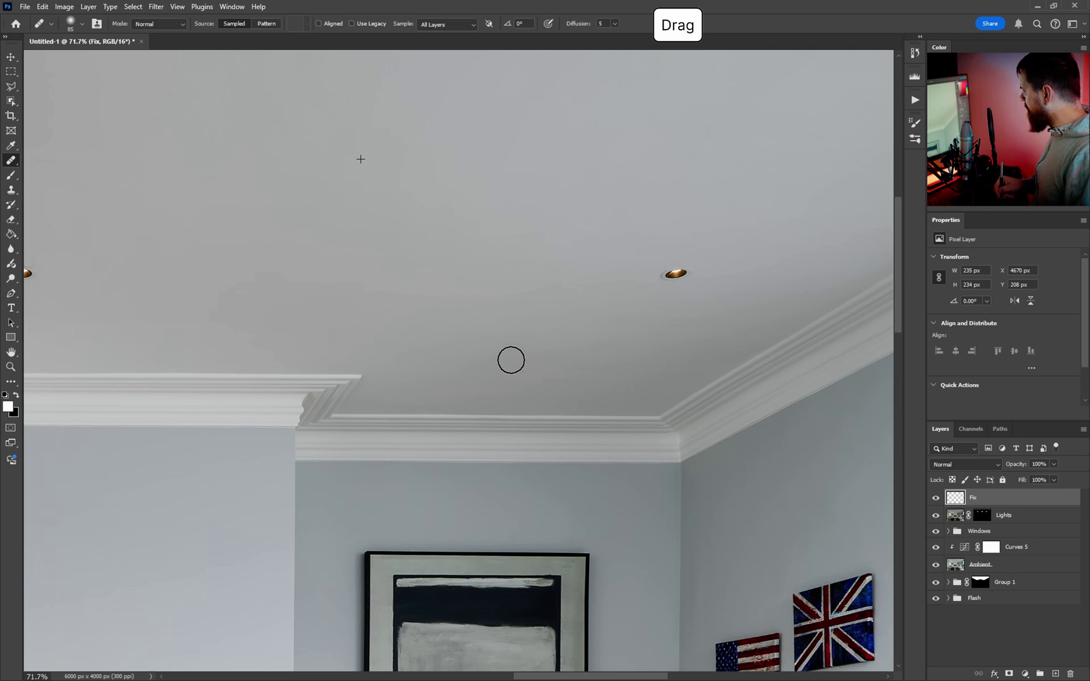
{"action": "mouse_move", "coordinate": [435, 309]}
{"action": "left_mouse_down"}
{"action": "mouse_move", "coordinate": [275, 290]}
{"action": "mouse_move", "coordinate": [282, 307]}
{"action": "mouse_move", "coordinate": [331, 310]}
{"action": "mouse_move", "coordinate": [494, 282]}
{"action": "left_mouse_up"}
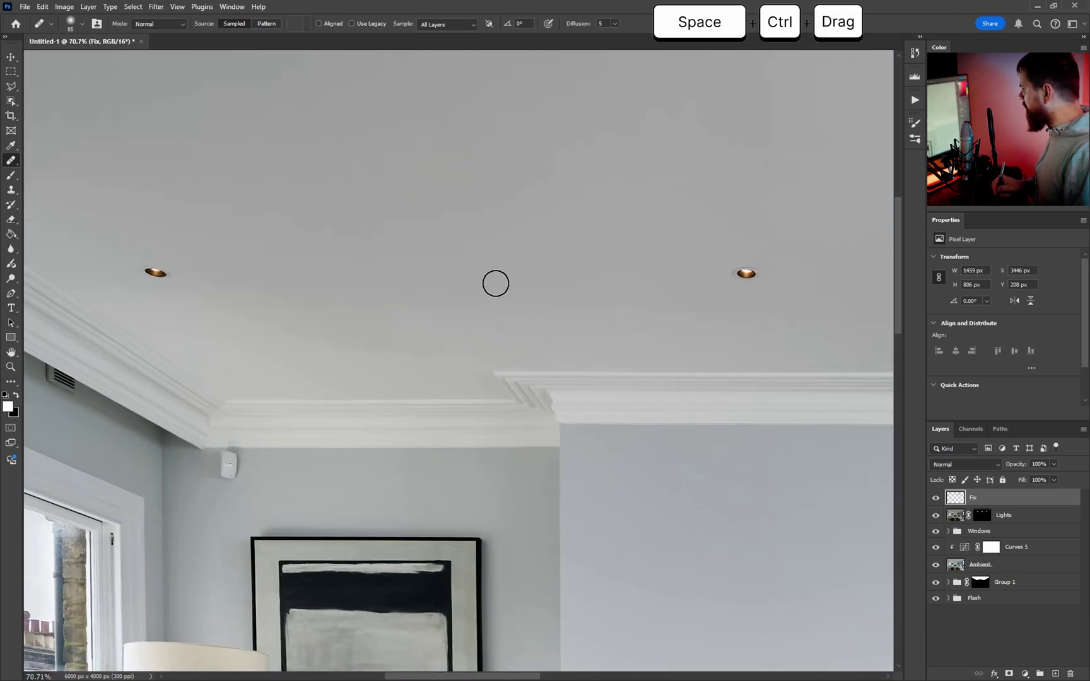
{"action": "left_click", "coordinate": [604, 148], "text": "alt"}
{"action": "left_click_drag", "start_coordinate": [663, 312], "coordinate": [521, 312]}
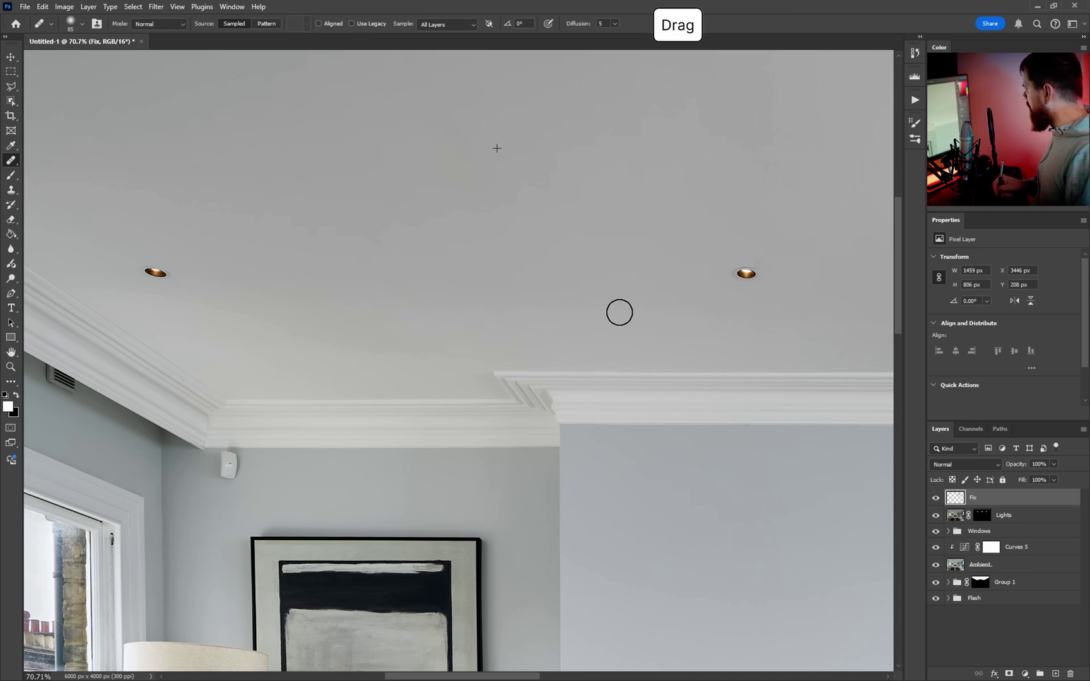
{"action": "mouse_move", "coordinate": [262, 324]}
{"action": "left_mouse_down"}
{"action": "mouse_move", "coordinate": [276, 256]}
{"action": "mouse_move", "coordinate": [519, 316]}
{"action": "mouse_move", "coordinate": [824, 324]}
{"action": "mouse_move", "coordinate": [451, 292]}
{"action": "left_mouse_up"}
{"action": "key", "text": "space"}
{"action": "left_click_drag", "start_coordinate": [457, 288], "coordinate": [627, 273]}
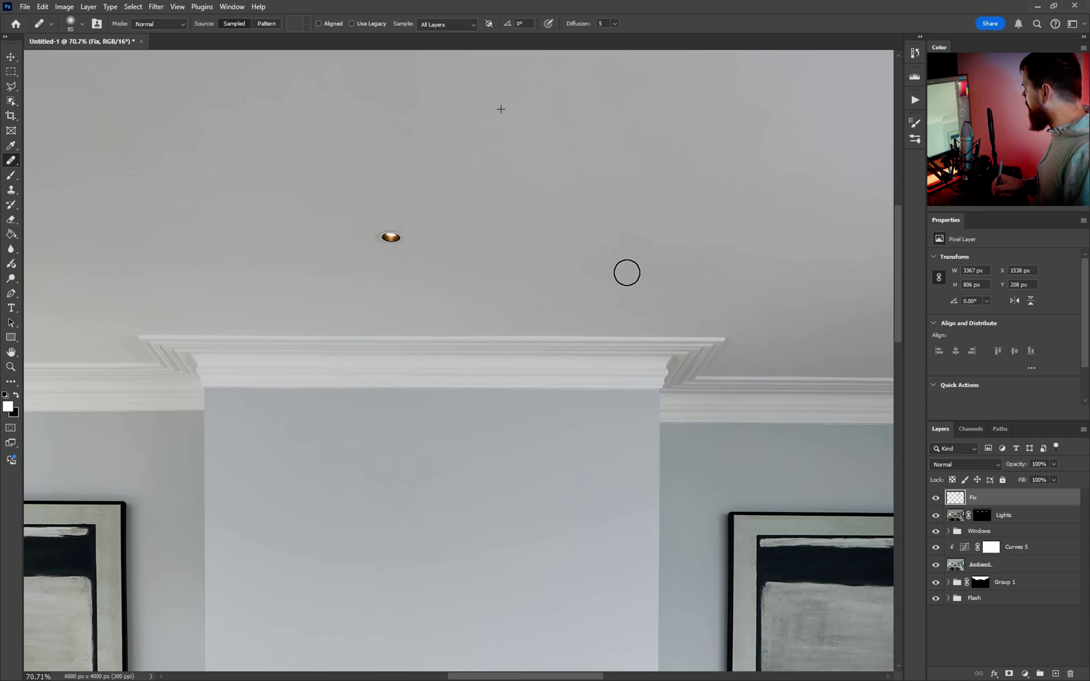
{"action": "key", "text": "space"}
{"action": "left_click_drag", "start_coordinate": [241, 268], "coordinate": [675, 357]}
{"action": "left_click_drag", "start_coordinate": [675, 357], "coordinate": [528, 339]}
Step: Heal the blemishes on the far-left wall above the skirting board and on the adjoining grey wall above the sockets
{"action": "left_click_drag", "start_coordinate": [426, 277], "coordinate": [520, 353]}
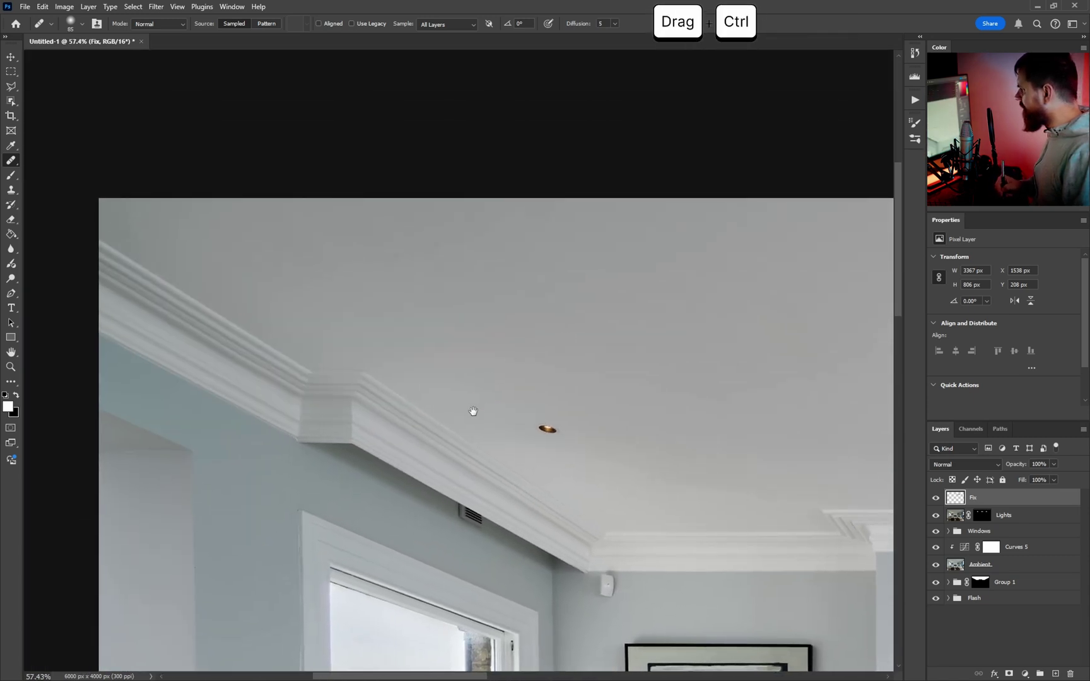
{"action": "left_click_drag", "start_coordinate": [473, 412], "coordinate": [452, 146]}
{"action": "left_click_drag", "start_coordinate": [454, 449], "coordinate": [490, 277]}
{"action": "left_click_drag", "start_coordinate": [603, 357], "coordinate": [455, 336]}
{"action": "left_click_drag", "start_coordinate": [394, 450], "coordinate": [462, 389]}
{"action": "mouse_move", "coordinate": [262, 411]}
{"action": "left_mouse_down"}
{"action": "mouse_move", "coordinate": [306, 400]}
{"action": "mouse_move", "coordinate": [396, 414]}
{"action": "mouse_move", "coordinate": [341, 432]}
{"action": "left_mouse_up"}
{"action": "right_click", "coordinate": [455, 370], "text": "alt"}
{"action": "left_click", "coordinate": [459, 344], "text": "alt"}
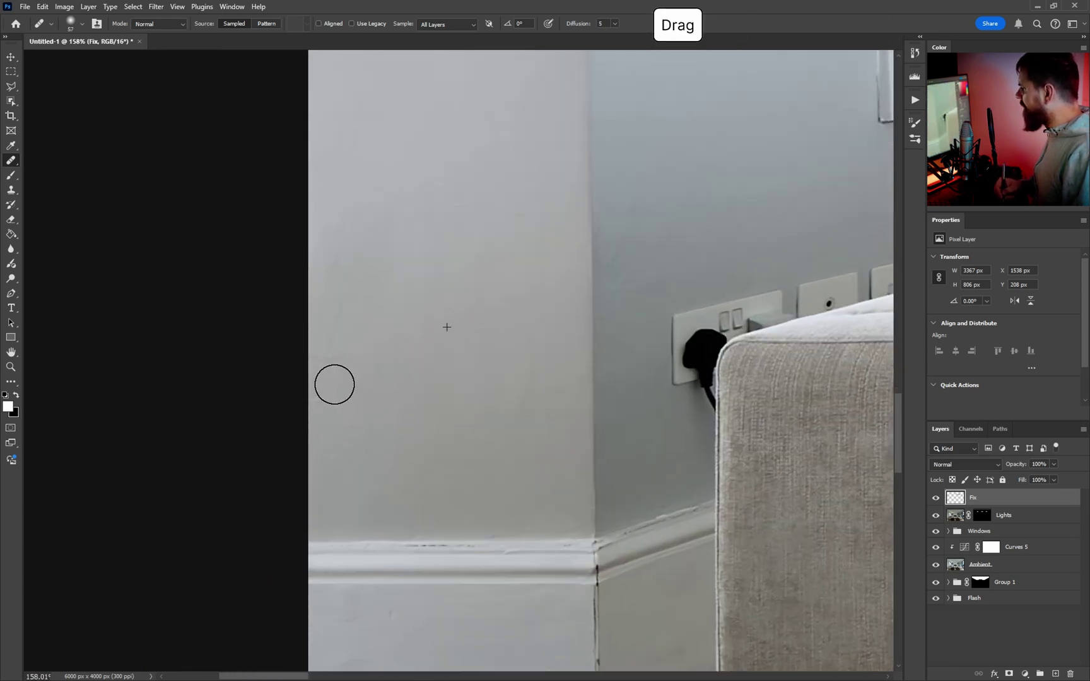
{"action": "mouse_move", "coordinate": [329, 383]}
{"action": "left_mouse_down"}
{"action": "mouse_move", "coordinate": [368, 275]}
{"action": "mouse_move", "coordinate": [437, 217]}
{"action": "mouse_move", "coordinate": [521, 215]}
{"action": "left_mouse_up"}
{"action": "left_click", "coordinate": [428, 270], "text": "alt"}
{"action": "left_click_drag", "start_coordinate": [351, 158], "coordinate": [345, 152]}
{"action": "left_click", "coordinate": [729, 117], "text": "alt"}
{"action": "mouse_move", "coordinate": [657, 228]}
{"action": "left_mouse_down"}
{"action": "mouse_move", "coordinate": [629, 244]}
{"action": "mouse_move", "coordinate": [629, 276]}
{"action": "mouse_move", "coordinate": [669, 228]}
{"action": "mouse_move", "coordinate": [664, 251]}
{"action": "left_mouse_up"}
{"action": "left_click", "coordinate": [604, 269]}
{"action": "mouse_move", "coordinate": [598, 255]}
{"action": "left_mouse_down"}
{"action": "mouse_move", "coordinate": [544, 235]}
{"action": "mouse_move", "coordinate": [520, 309]}
{"action": "left_mouse_up"}
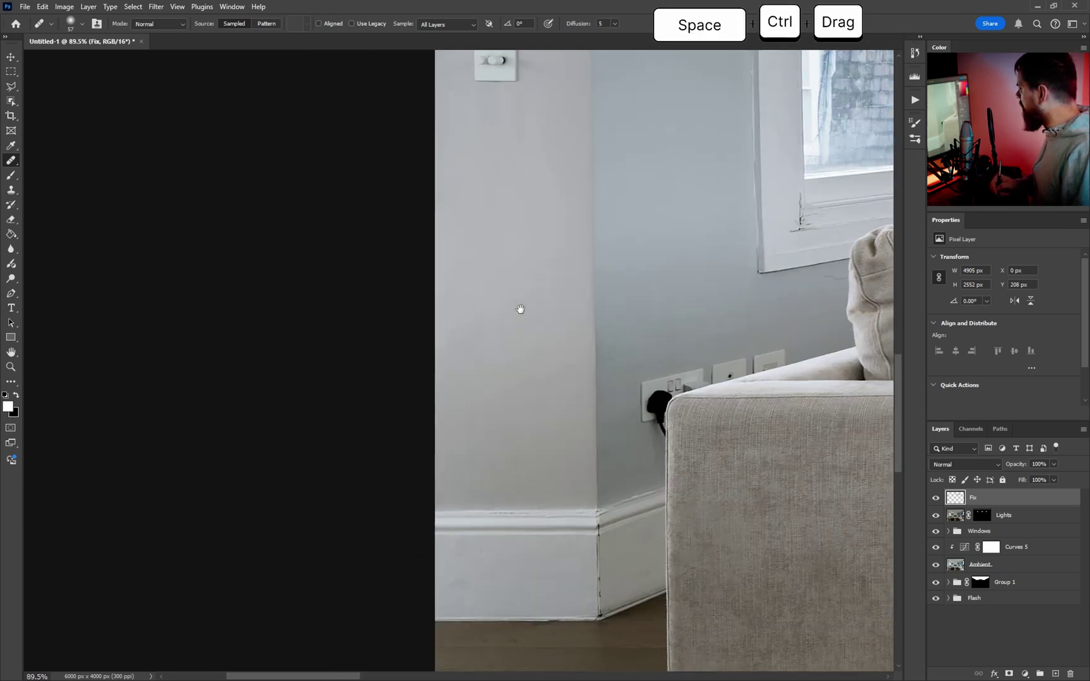
Step: Heal the scuffs on the front face of the far-left skirting board, adjusting the brush size and sampling clean paint
{"action": "left_click_drag", "start_coordinate": [471, 270], "coordinate": [559, 168]}
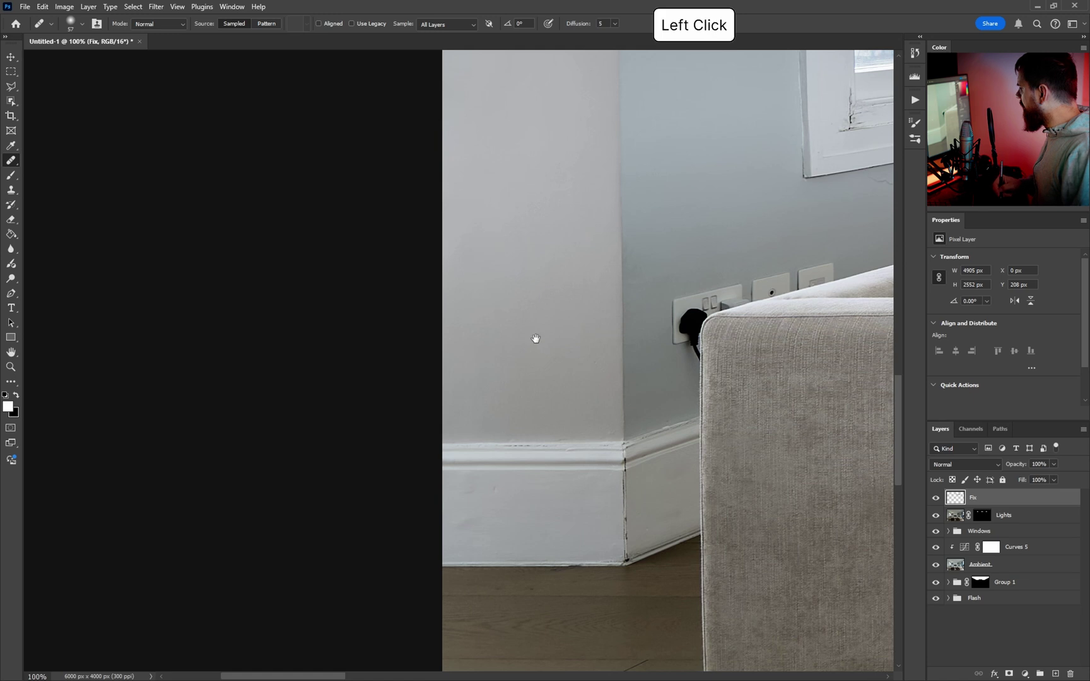
{"action": "left_click_drag", "start_coordinate": [536, 338], "coordinate": [538, 244]}
{"action": "left_click_drag", "start_coordinate": [510, 391], "coordinate": [571, 401]}
{"action": "right_click", "coordinate": [575, 407], "text": "alt"}
{"action": "left_click", "coordinate": [571, 402], "text": "alt"}
{"action": "left_click", "coordinate": [490, 395]}
{"action": "right_click", "coordinate": [587, 413], "text": "alt"}
{"action": "left_click", "coordinate": [548, 422], "text": "alt"}
{"action": "left_click", "coordinate": [413, 394]}
{"action": "left_click_drag", "start_coordinate": [400, 482], "coordinate": [423, 479]}
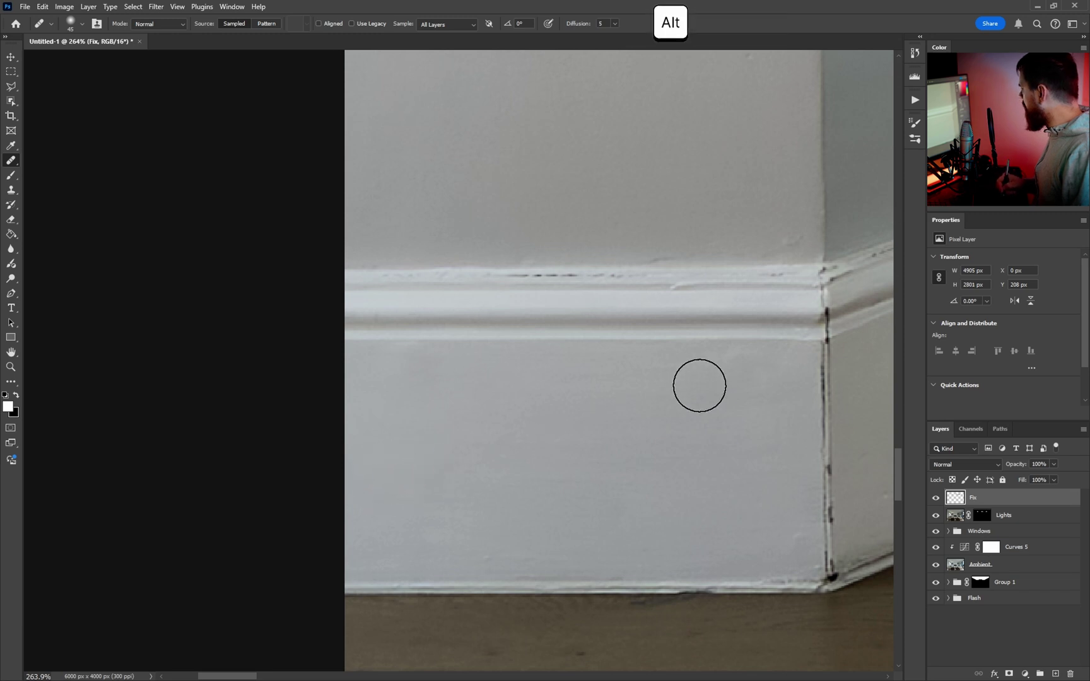
Step: Heal the marks on the angled skirting section between the far-left wall corner and the sofa
{"action": "left_click_drag", "start_coordinate": [640, 424], "coordinate": [700, 342]}
{"action": "left_click", "coordinate": [512, 329], "text": "alt"}
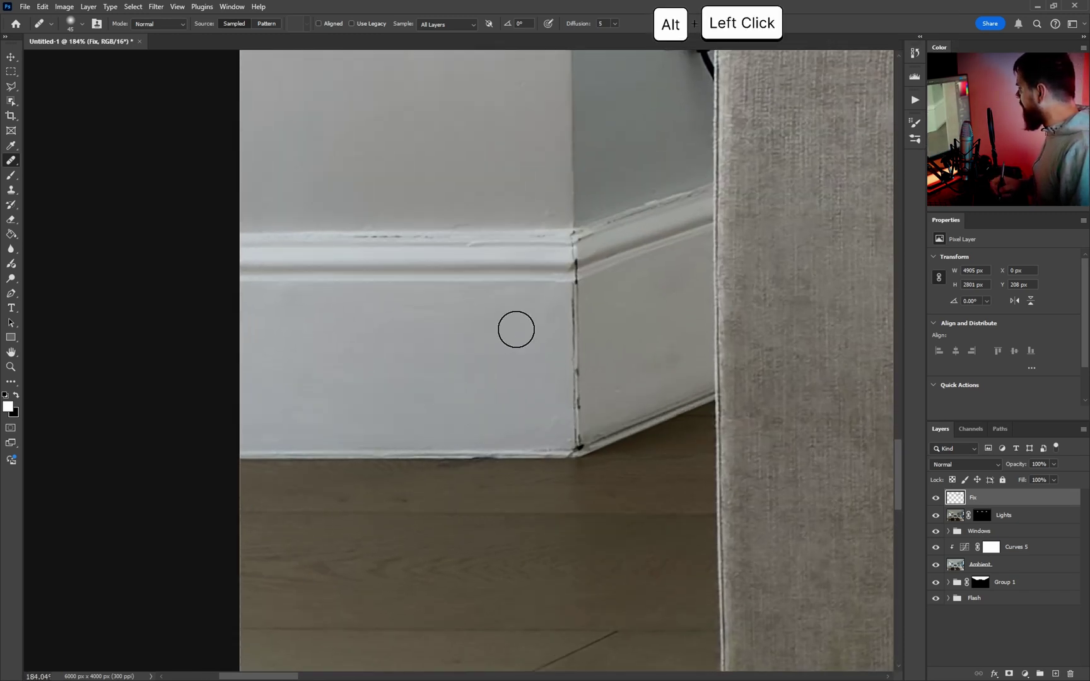
{"action": "left_click", "coordinate": [671, 284]}
{"action": "left_click", "coordinate": [654, 304], "text": "alt"}
{"action": "left_click", "coordinate": [674, 355]}
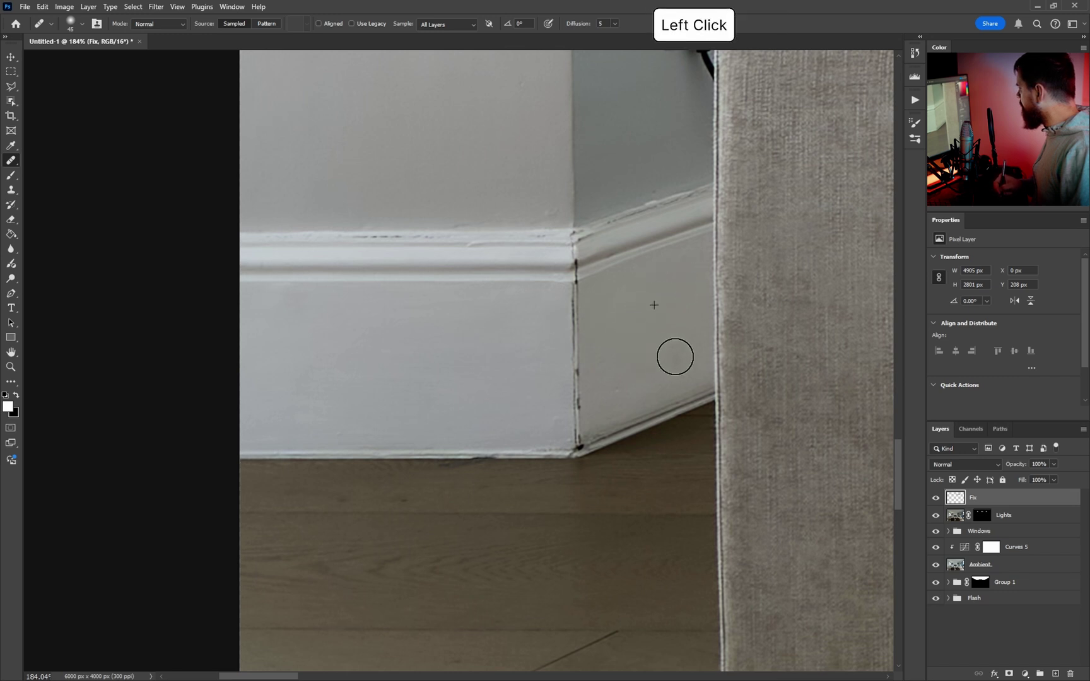
Step: Heal the crack in the chimney wall below the fireplace down to the skirting board, sampling the clean wall beside it
{"action": "mouse_move", "coordinate": [661, 311]}
{"action": "left_mouse_down"}
{"action": "mouse_move", "coordinate": [649, 320]}
{"action": "mouse_move", "coordinate": [535, 263]}
{"action": "mouse_move", "coordinate": [542, 246]}
{"action": "left_mouse_up"}
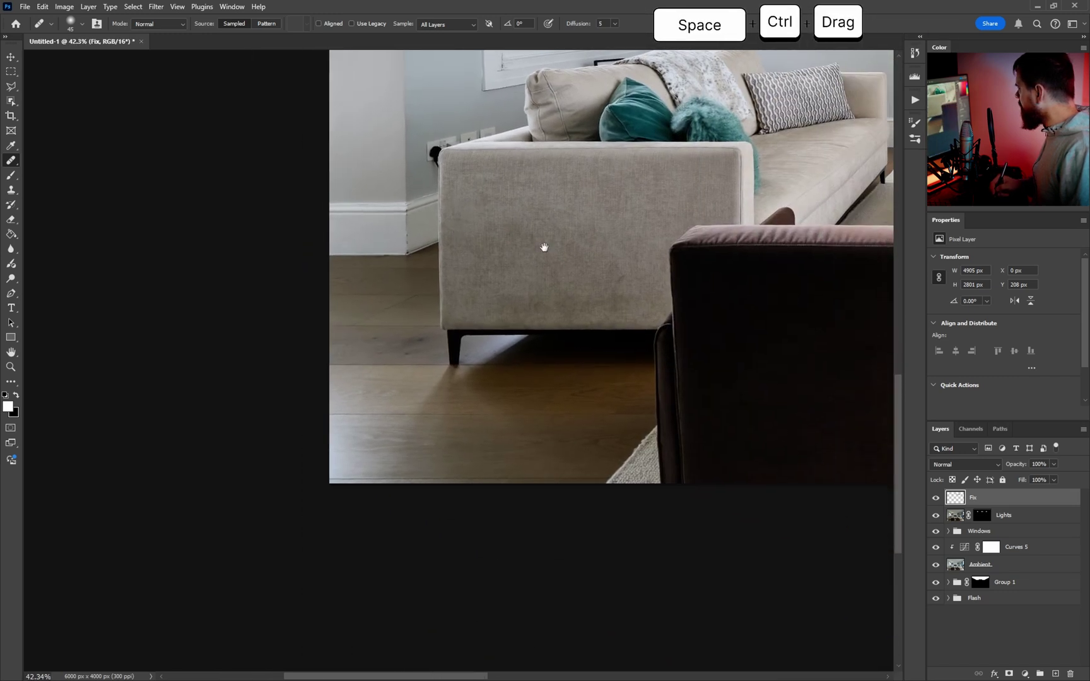
{"action": "left_click_drag", "start_coordinate": [698, 263], "coordinate": [608, 354]}
{"action": "left_click_drag", "start_coordinate": [783, 307], "coordinate": [646, 317]}
{"action": "left_click_drag", "start_coordinate": [717, 304], "coordinate": [627, 312]}
{"action": "left_click_drag", "start_coordinate": [484, 237], "coordinate": [537, 367]}
{"action": "left_click_drag", "start_coordinate": [410, 417], "coordinate": [481, 417]}
{"action": "left_click", "coordinate": [486, 360], "text": "ctrl"}
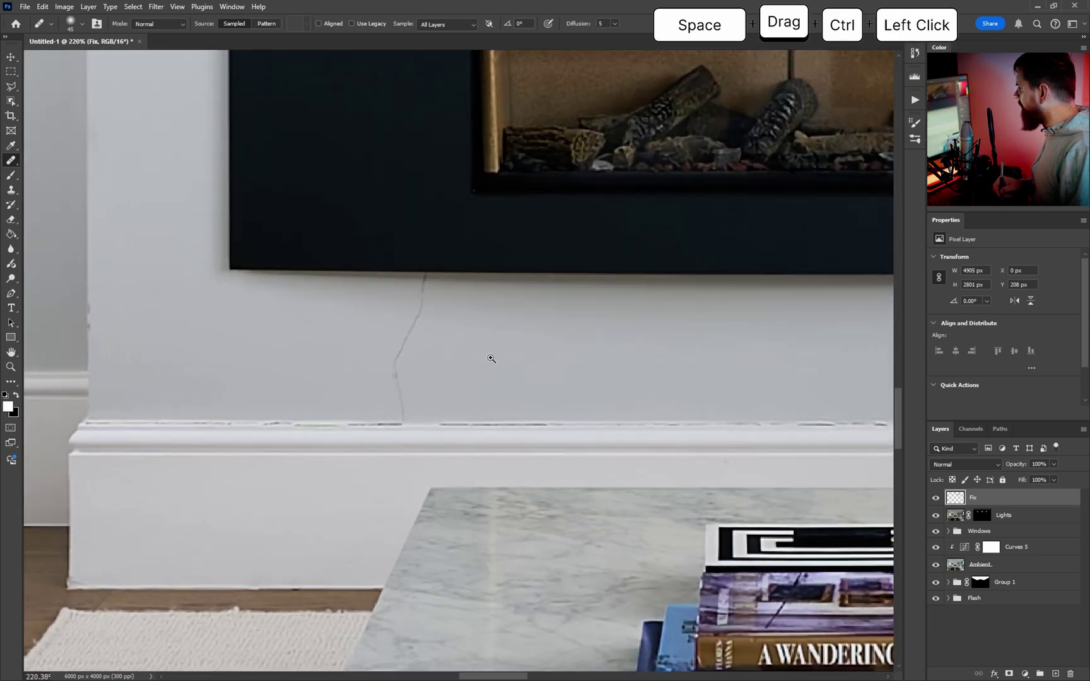
{"action": "left_click", "coordinate": [579, 326], "text": "alt"}
{"action": "mouse_move", "coordinate": [395, 314]}
{"action": "left_mouse_down"}
{"action": "mouse_move", "coordinate": [356, 348]}
{"action": "mouse_move", "coordinate": [360, 394]}
{"action": "left_mouse_up"}
{"action": "left_click", "coordinate": [297, 457], "text": "alt"}
{"action": "right_click", "coordinate": [355, 450]}
{"action": "mouse_move", "coordinate": [359, 456]}
{"action": "left_mouse_down"}
{"action": "mouse_move", "coordinate": [350, 404]}
{"action": "mouse_move", "coordinate": [362, 431]}
{"action": "mouse_move", "coordinate": [331, 369]}
{"action": "left_mouse_up"}
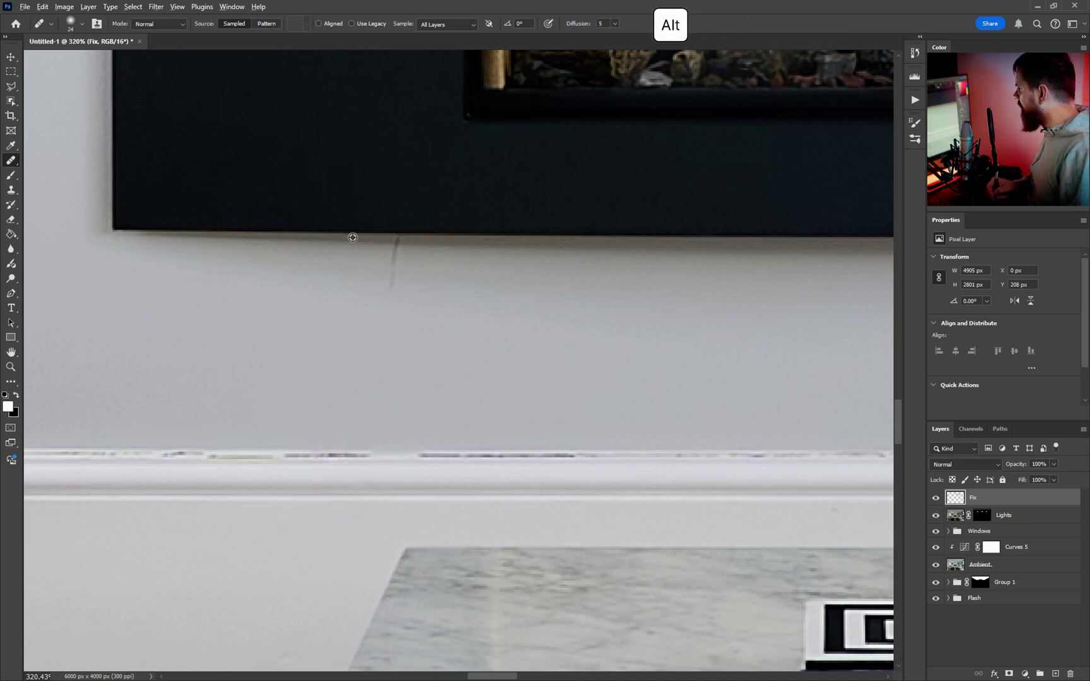
Step: Try to heal the upper end of the crack where it meets the fireplace's lower edge
{"action": "left_click", "coordinate": [352, 237], "text": "alt"}
{"action": "left_click_drag", "start_coordinate": [402, 238], "coordinate": [390, 306]}
{"action": "left_click", "coordinate": [457, 232], "text": "alt"}
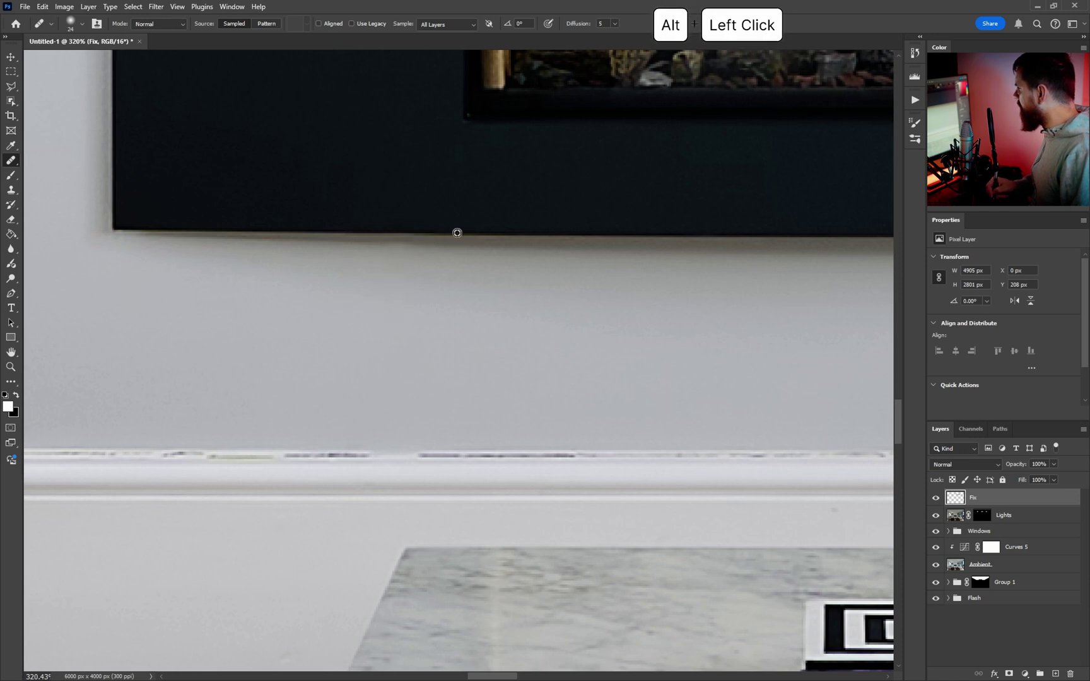
{"action": "left_click", "coordinate": [411, 231]}
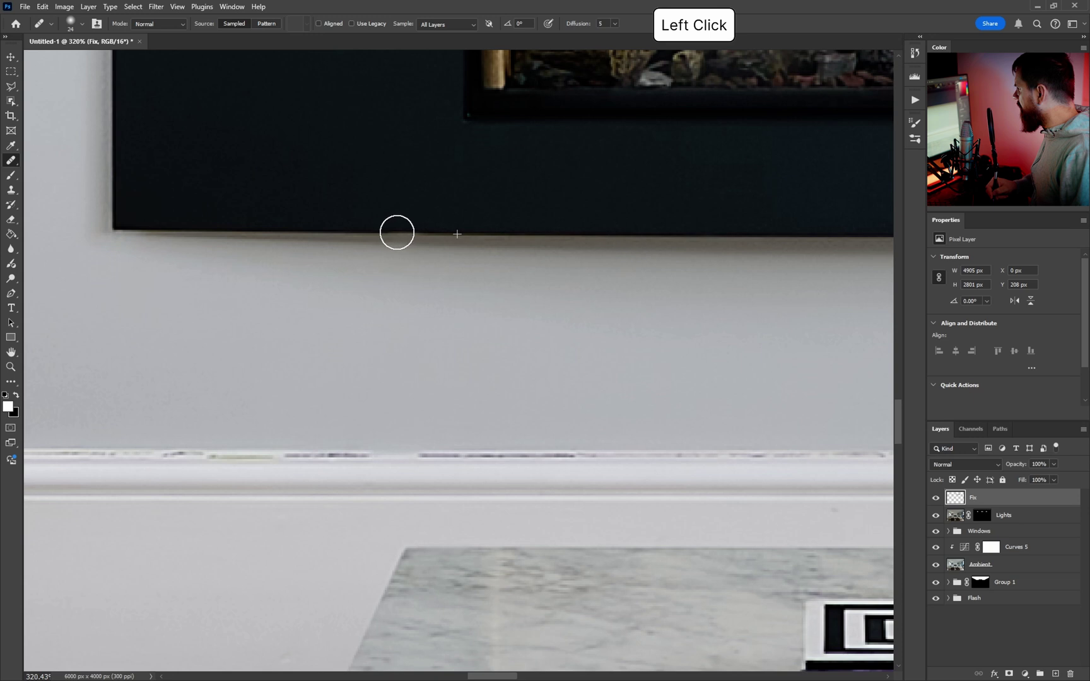
{"action": "key", "text": "ctrl+z"}
{"action": "left_click", "coordinate": [411, 231]}
{"action": "key", "text": "ctrl+z"}
Step: Reduce the Healing Brush to 9 px and heal the upper end of the crack just under the fireplace edge
{"action": "right_click", "coordinate": [438, 253], "text": "alt"}
{"action": "left_click", "coordinate": [440, 245], "text": "alt"}
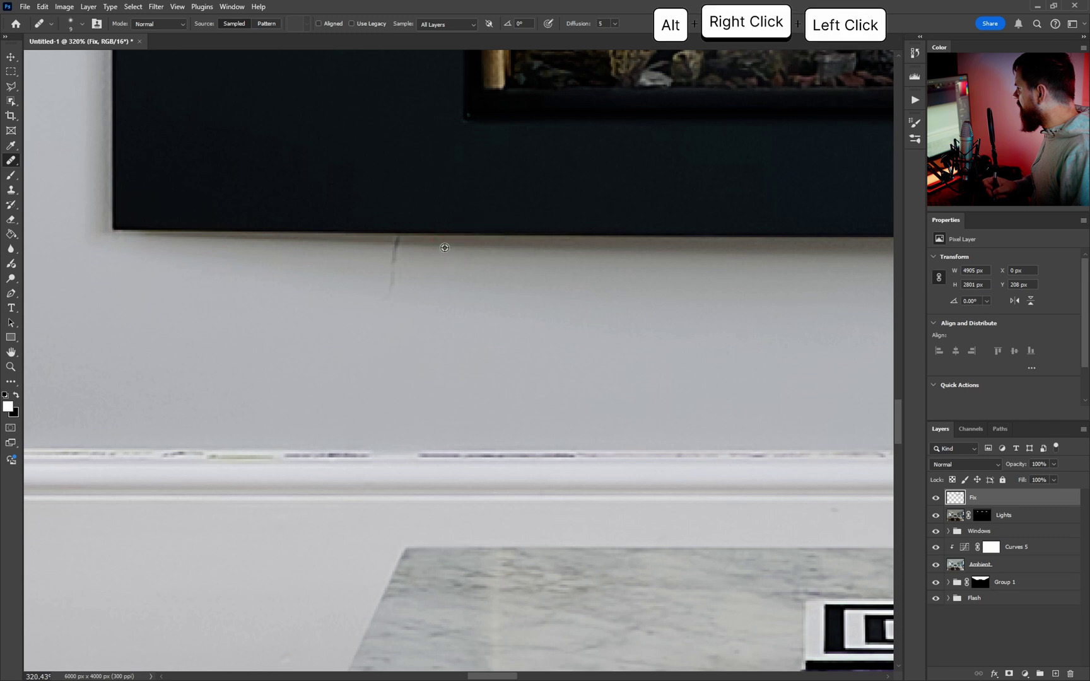
{"action": "left_click", "coordinate": [395, 244]}
{"action": "left_click_drag", "start_coordinate": [397, 243], "coordinate": [388, 300]}
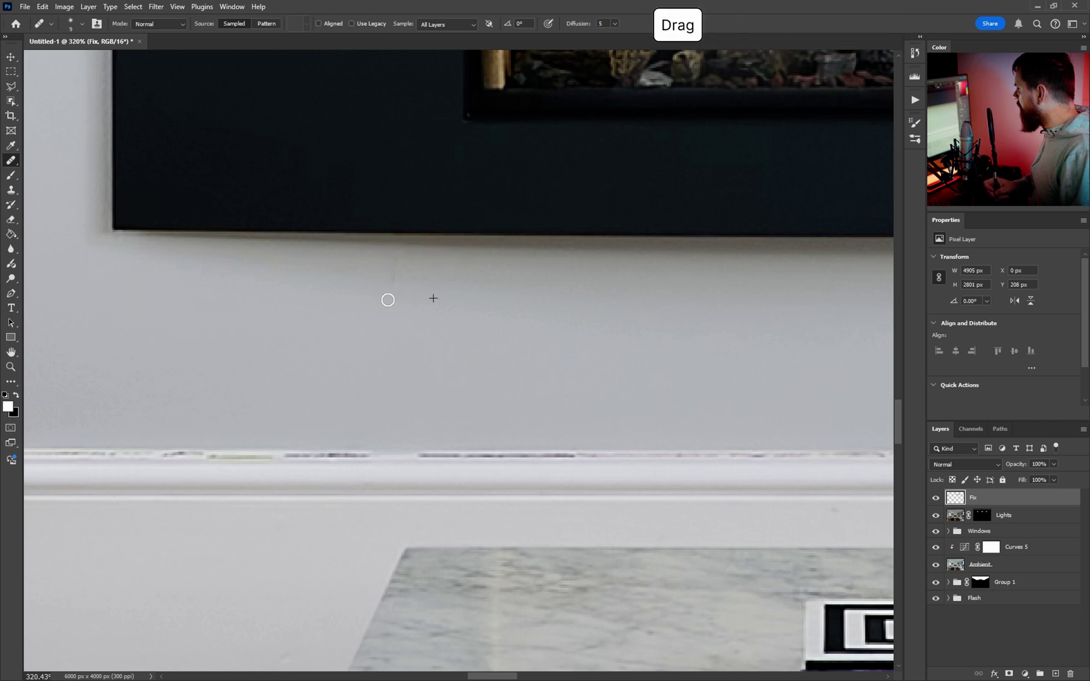
{"action": "left_click_drag", "start_coordinate": [396, 243], "coordinate": [401, 243]}
Step: Enlarge the Healing Brush and heal the marks on the right wall between the flag pictures and the sofa
{"action": "mouse_move", "coordinate": [434, 292]}
{"action": "left_mouse_down", "text": "ctrl"}
{"action": "mouse_move", "coordinate": [392, 297]}
{"action": "mouse_move", "coordinate": [384, 314]}
{"action": "left_mouse_up", "text": "ctrl"}
{"action": "left_click_drag", "start_coordinate": [500, 323], "coordinate": [333, 328]}
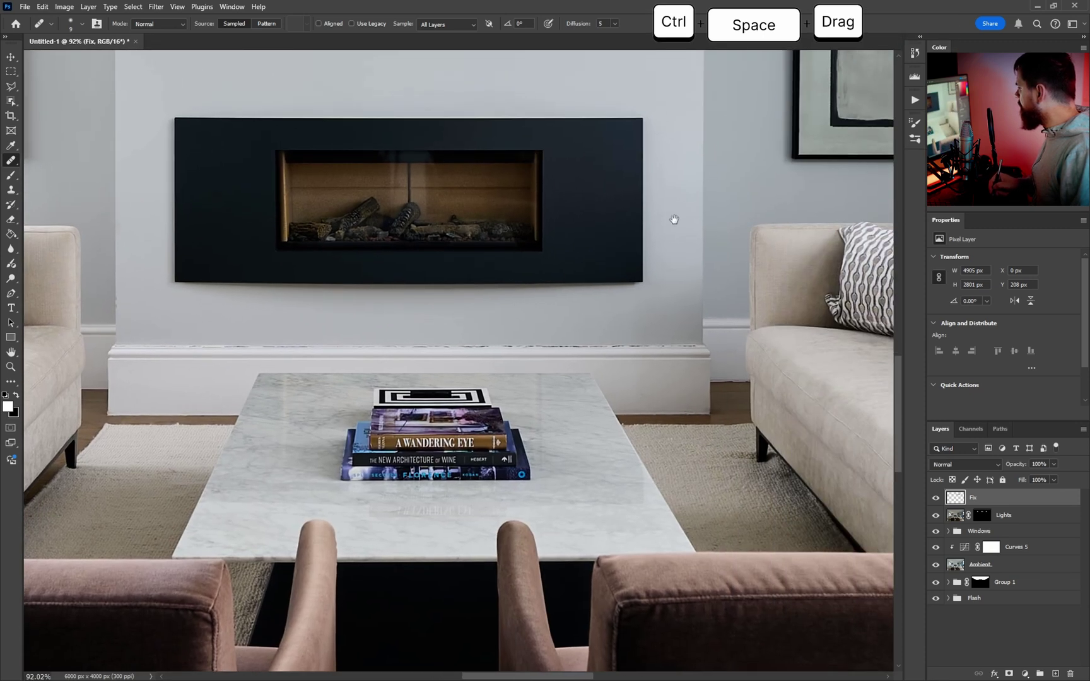
{"action": "left_click_drag", "start_coordinate": [673, 252], "coordinate": [451, 389]}
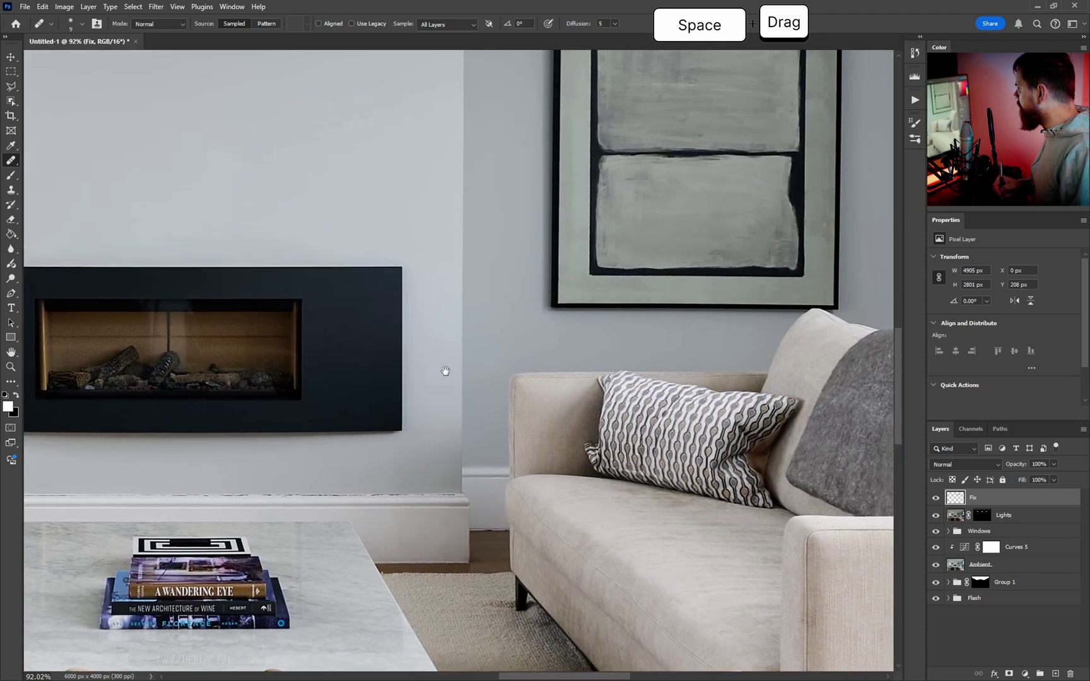
{"action": "left_click_drag", "start_coordinate": [462, 143], "coordinate": [437, 391]}
{"action": "left_click_drag", "start_coordinate": [591, 270], "coordinate": [349, 388]}
{"action": "left_click_drag", "start_coordinate": [335, 327], "coordinate": [288, 126]}
{"action": "left_click_drag", "start_coordinate": [517, 379], "coordinate": [318, 283]}
{"action": "left_click_drag", "start_coordinate": [477, 303], "coordinate": [403, 299]}
{"action": "right_click", "coordinate": [509, 300], "text": "alt"}
{"action": "left_click", "coordinate": [479, 306], "text": "alt"}
{"action": "left_click_drag", "start_coordinate": [529, 278], "coordinate": [556, 259]}
{"action": "left_click_drag", "start_coordinate": [669, 323], "coordinate": [666, 322]}
{"action": "mouse_move", "coordinate": [541, 265]}
{"action": "left_mouse_down"}
{"action": "mouse_move", "coordinate": [523, 262]}
{"action": "mouse_move", "coordinate": [536, 239]}
{"action": "left_mouse_up"}
{"action": "mouse_move", "coordinate": [364, 318]}
{"action": "left_mouse_down"}
{"action": "mouse_move", "coordinate": [338, 327]}
{"action": "mouse_move", "coordinate": [326, 385]}
{"action": "mouse_move", "coordinate": [362, 290]}
{"action": "left_mouse_up"}
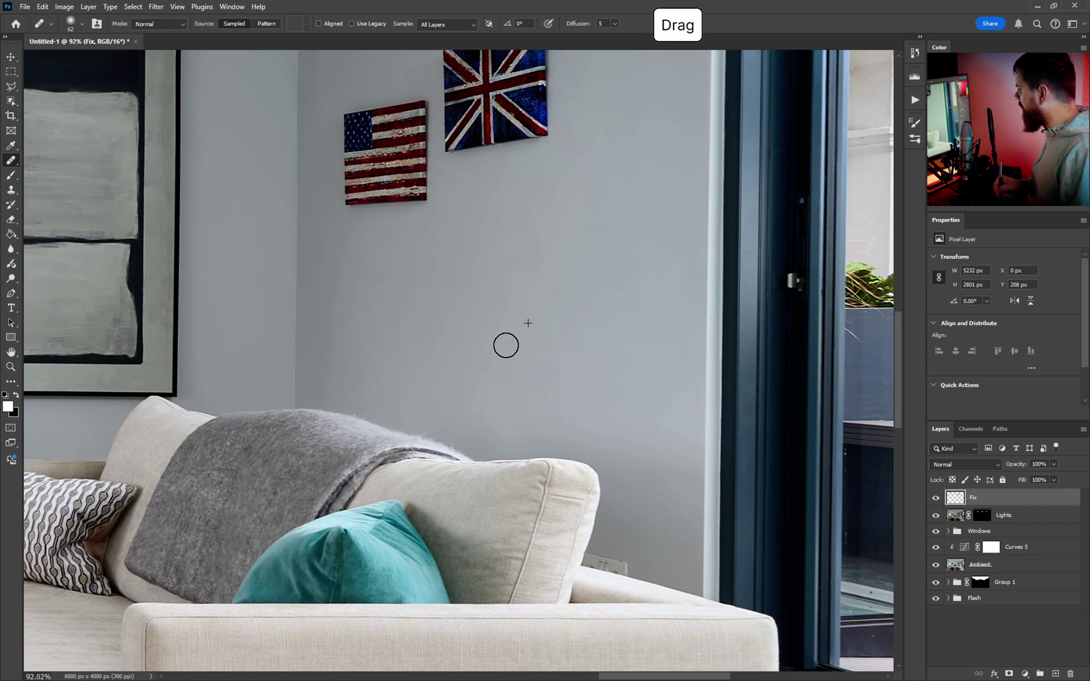
{"action": "left_click", "coordinate": [374, 278]}
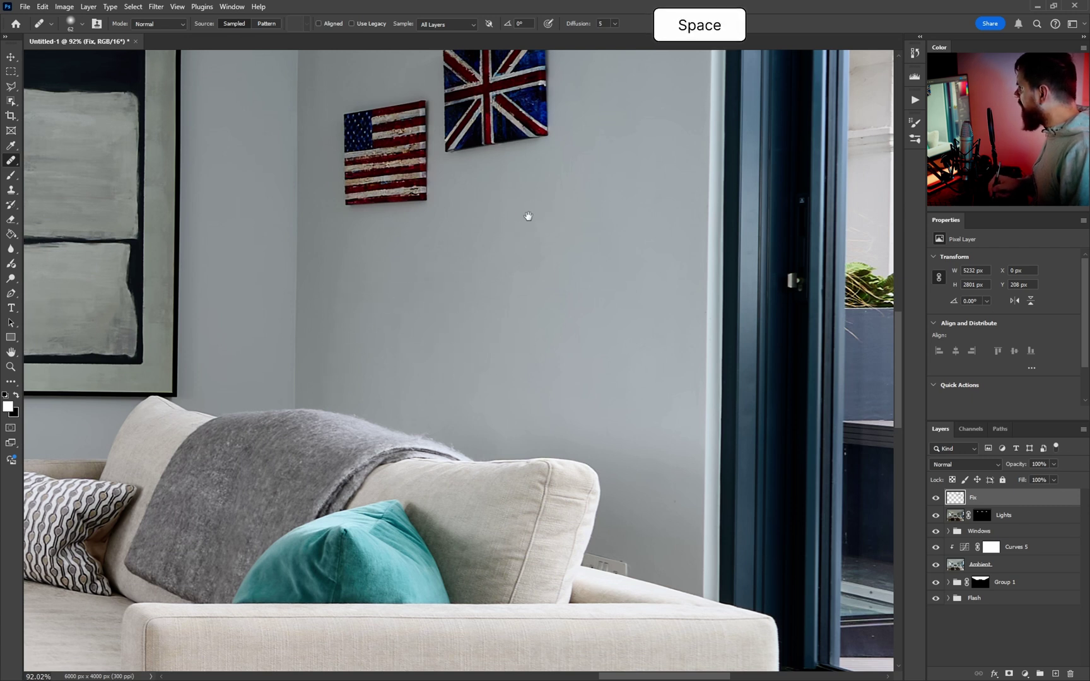
Step: Heal the blemishes on the upper right wall between the flag pictures, the ceiling moulding and the terrace door
{"action": "left_click_drag", "start_coordinate": [537, 183], "coordinate": [418, 403]}
{"action": "left_click_drag", "start_coordinate": [452, 282], "coordinate": [440, 468]}
{"action": "left_click", "coordinate": [329, 312], "text": "alt"}
{"action": "left_click", "coordinate": [437, 249]}
{"action": "left_click_drag", "start_coordinate": [437, 249], "coordinate": [468, 279]}
{"action": "mouse_move", "coordinate": [512, 182]}
{"action": "left_mouse_down"}
{"action": "mouse_move", "coordinate": [518, 156]}
{"action": "mouse_move", "coordinate": [509, 188]}
{"action": "left_mouse_up"}
{"action": "left_click", "coordinate": [491, 227], "text": "alt"}
{"action": "mouse_move", "coordinate": [348, 351]}
{"action": "left_mouse_down"}
{"action": "mouse_move", "coordinate": [334, 375]}
{"action": "mouse_move", "coordinate": [352, 403]}
{"action": "left_mouse_up"}
{"action": "left_click", "coordinate": [358, 296], "text": "alt"}
{"action": "left_click", "coordinate": [371, 364], "text": "alt"}
{"action": "left_click_drag", "start_coordinate": [471, 347], "coordinate": [489, 367]}
Step: Heal the marks on the strip of right wall between the room corner and the flag pictures
{"action": "left_click", "coordinate": [287, 360], "text": "alt"}
{"action": "mouse_move", "coordinate": [219, 370]}
{"action": "left_mouse_down"}
{"action": "mouse_move", "coordinate": [207, 429]}
{"action": "mouse_move", "coordinate": [215, 326]}
{"action": "left_mouse_up"}
{"action": "left_click_drag", "start_coordinate": [205, 398], "coordinate": [196, 395]}
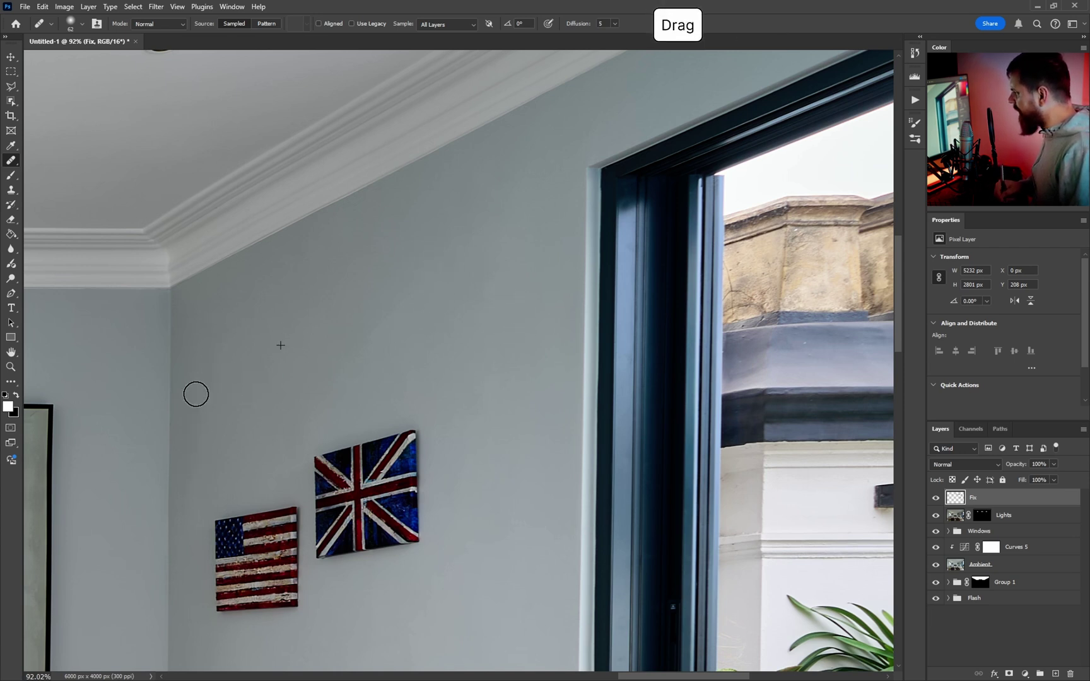
{"action": "left_click", "coordinate": [210, 486]}
Step: Create a new layer named Color above the Fix layer and set its blend mode to Color
{"action": "left_click_drag", "start_coordinate": [444, 336], "coordinate": [405, 357]}
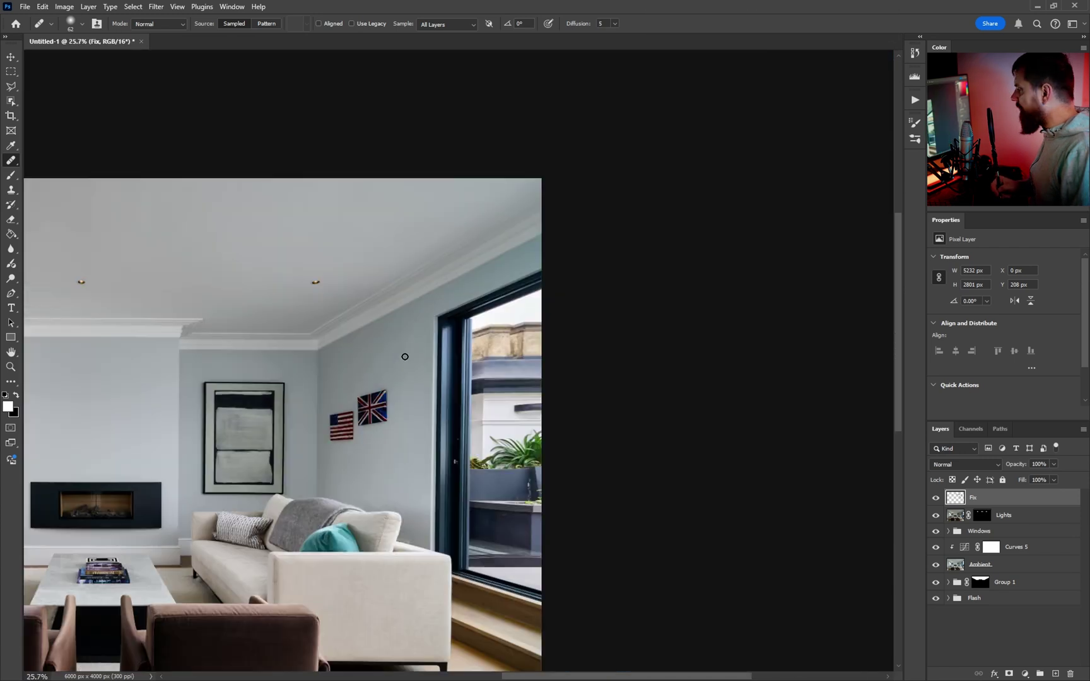
{"action": "left_click_drag", "start_coordinate": [472, 304], "coordinate": [405, 333]}
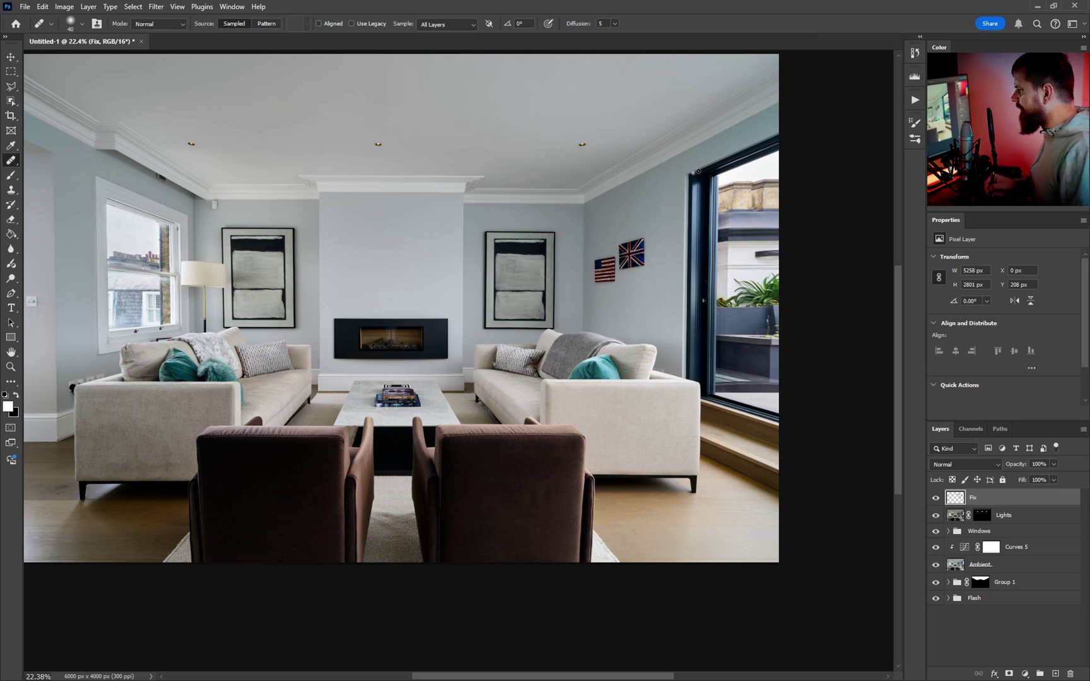
{"action": "mouse_move", "coordinate": [707, 179]}
{"action": "left_mouse_down"}
{"action": "mouse_move", "coordinate": [593, 239]}
{"action": "mouse_move", "coordinate": [701, 169]}
{"action": "left_mouse_up"}
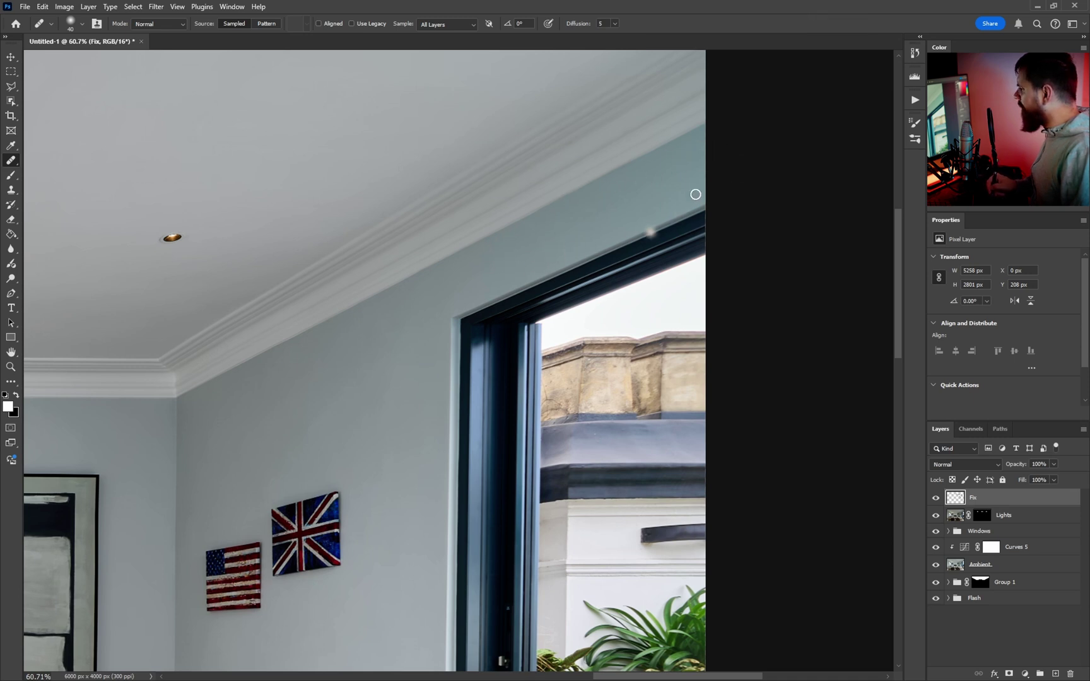
{"action": "mouse_move", "coordinate": [235, 454]}
{"action": "left_mouse_down"}
{"action": "mouse_move", "coordinate": [189, 451]}
{"action": "mouse_move", "coordinate": [241, 445]}
{"action": "left_mouse_up"}
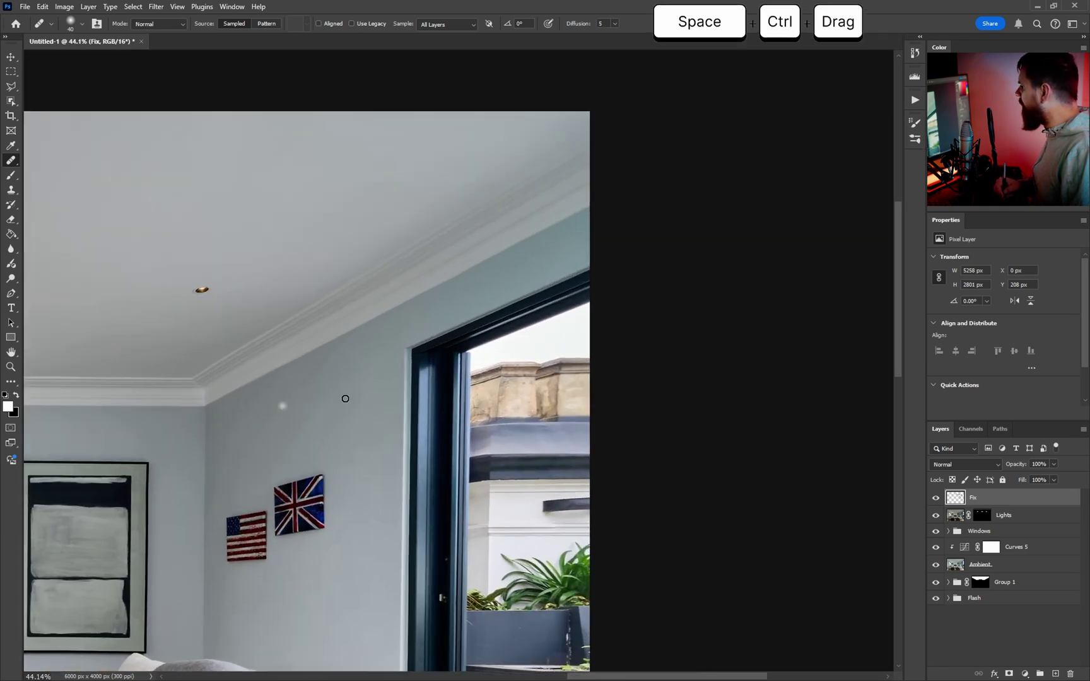
{"action": "left_click", "coordinate": [1056, 673]}
{"action": "double_click", "coordinate": [980, 499]}
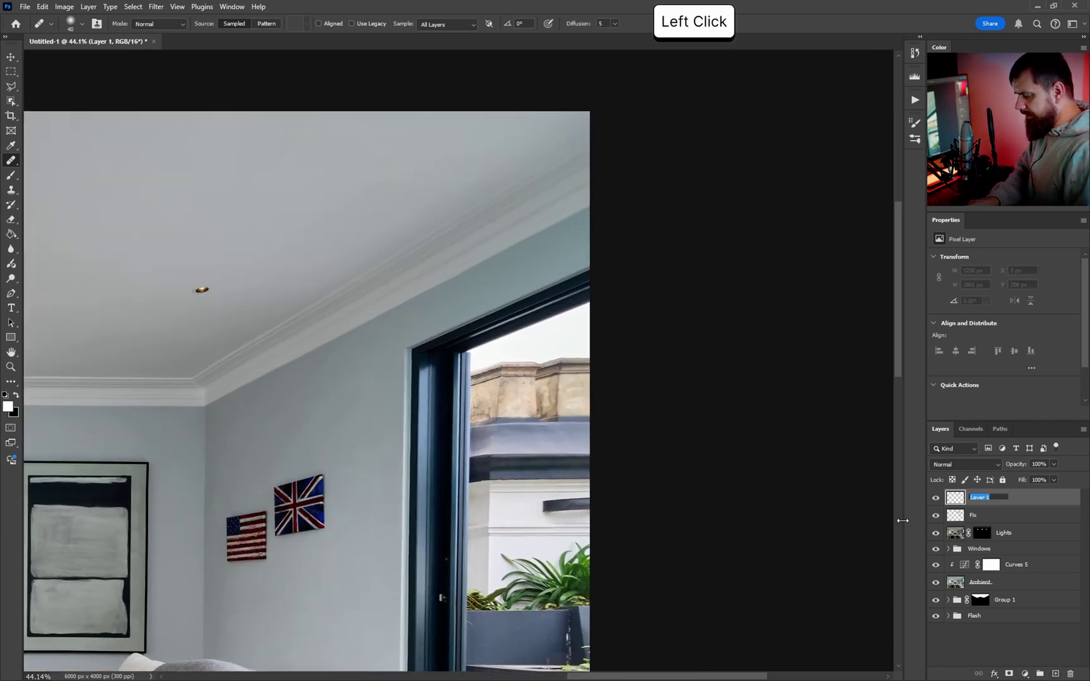
{"action": "type", "text": "Color"}
{"action": "key", "text": "Return"}
{"action": "left_click", "coordinate": [971, 465]}
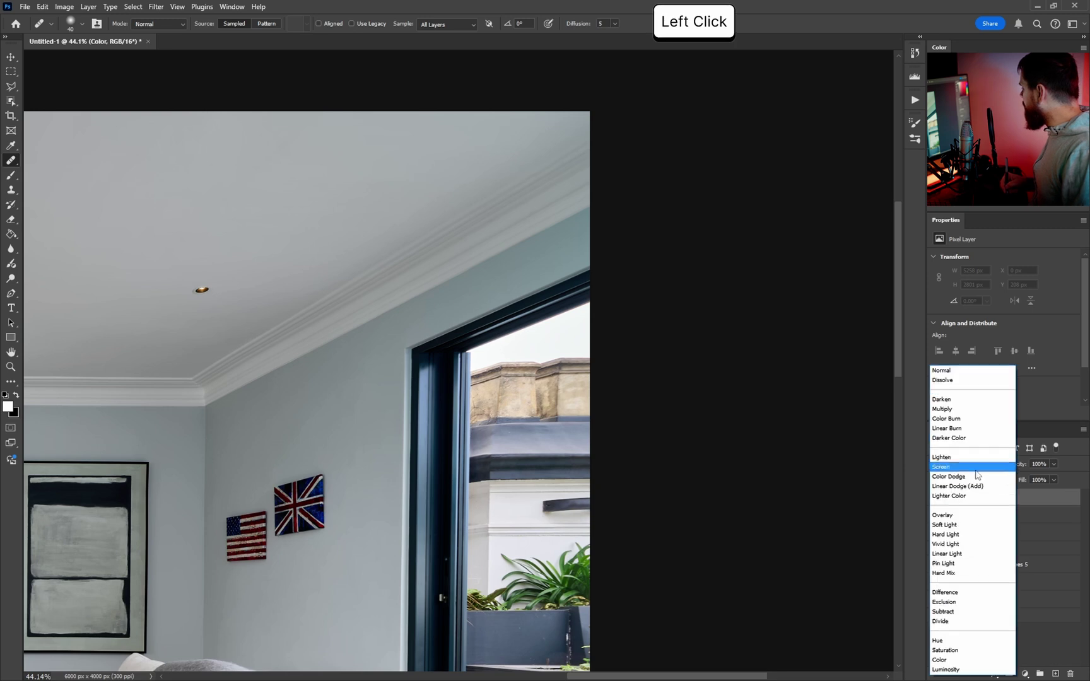
{"action": "left_click", "coordinate": [940, 660]}
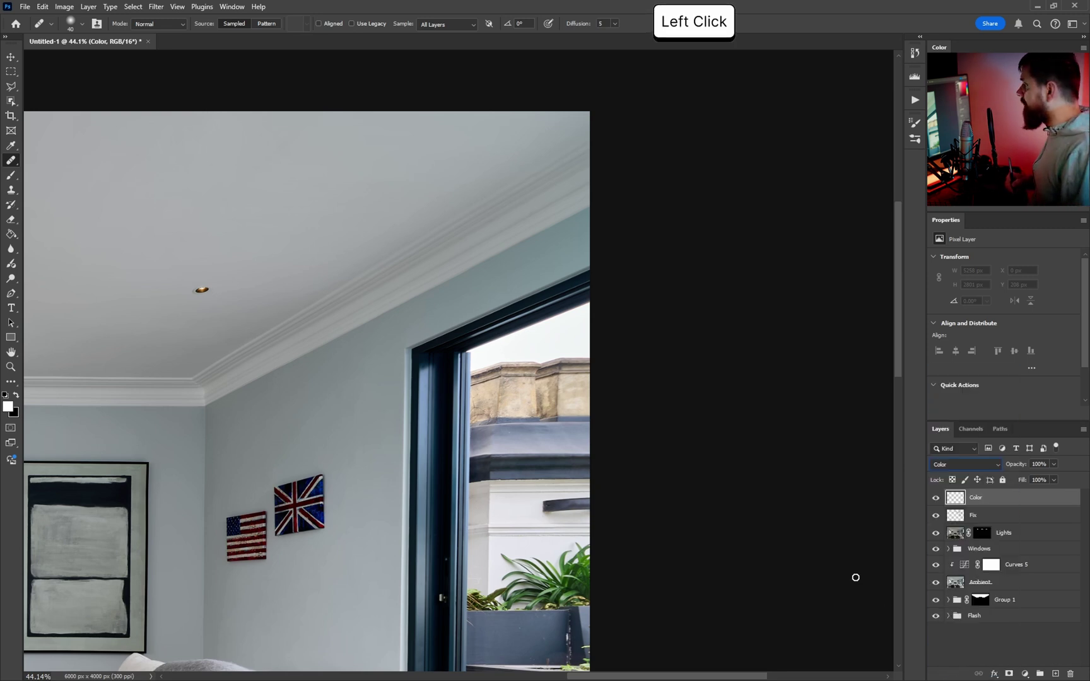
Step: With the Brush tool, sample the neutral grey above the flag pictures and the bluish wall above the terrace door as the two brush colours
{"action": "left_click", "coordinate": [12, 176]}
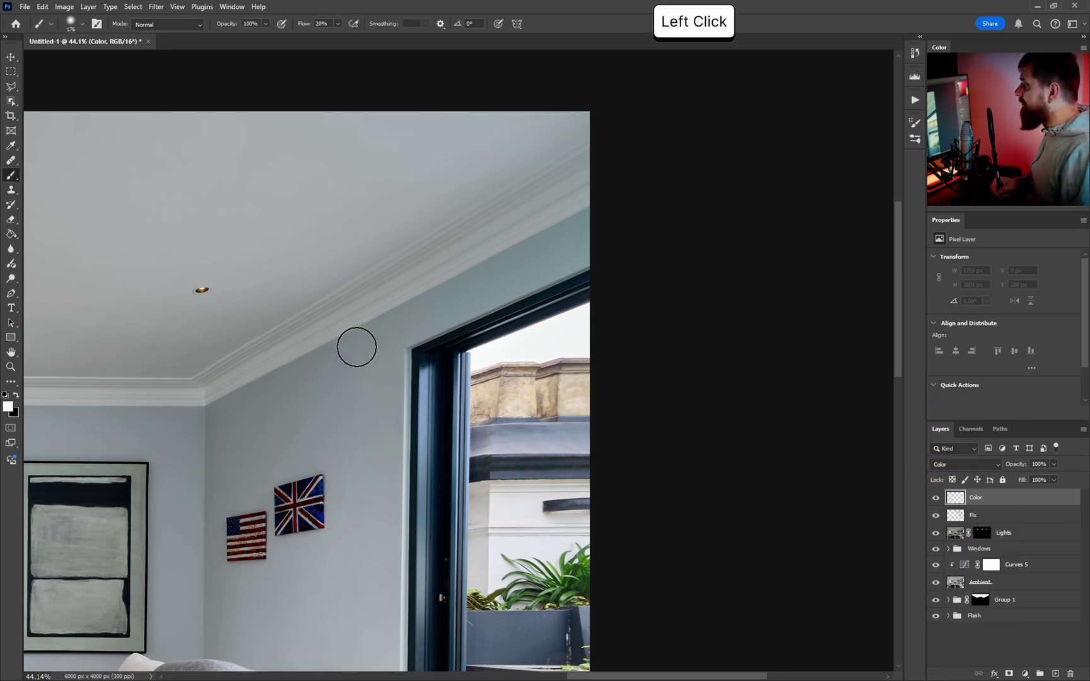
{"action": "key", "text": "alt"}
{"action": "left_click", "coordinate": [302, 402], "text": "alt"}
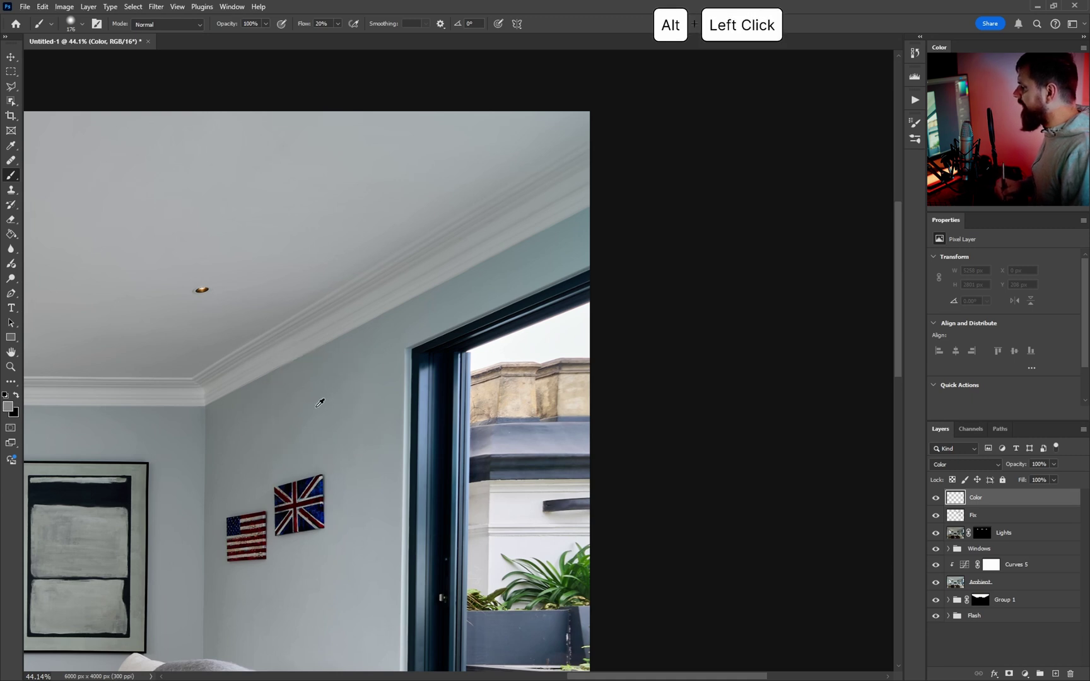
{"action": "key", "text": "x"}
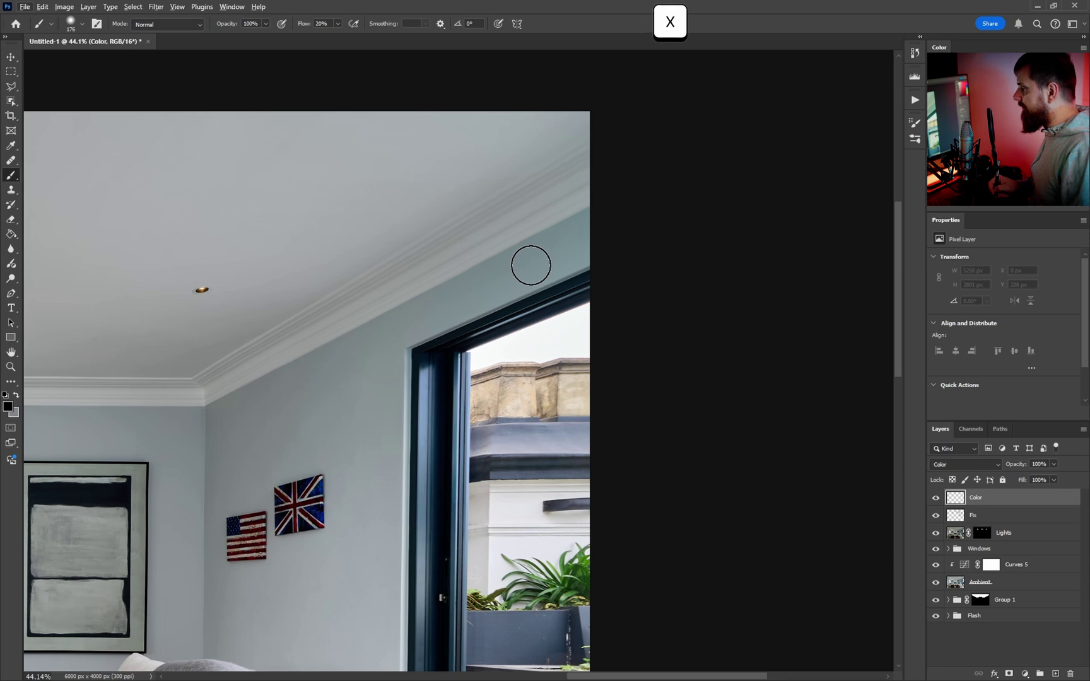
{"action": "left_click", "coordinate": [556, 251], "text": "alt"}
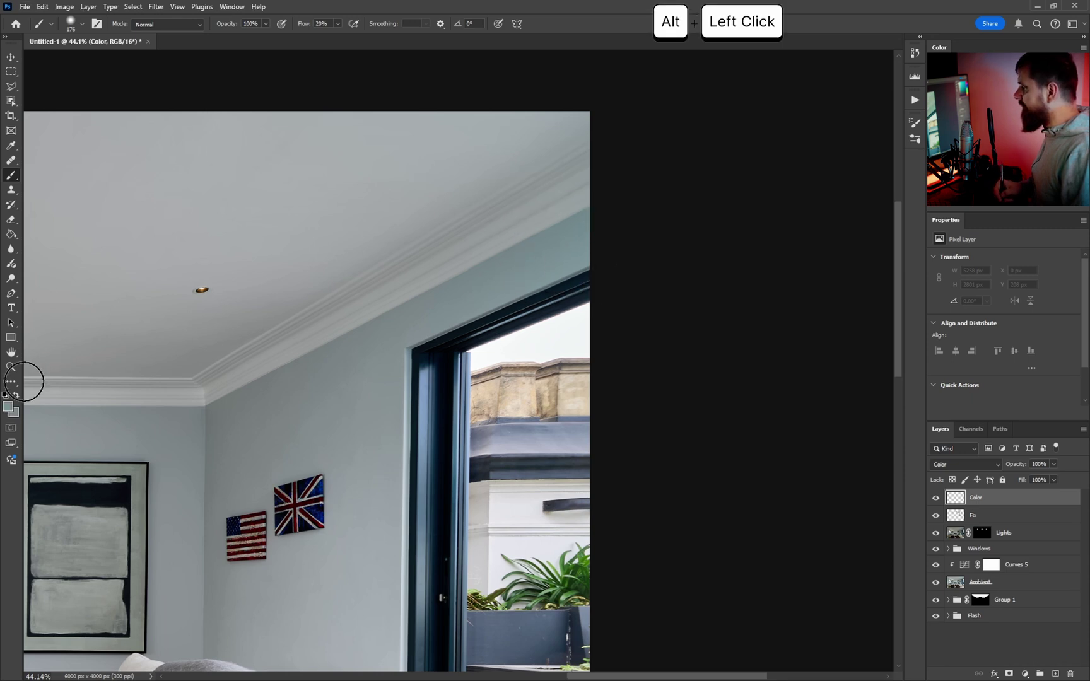
{"action": "left_click", "coordinate": [15, 395]}
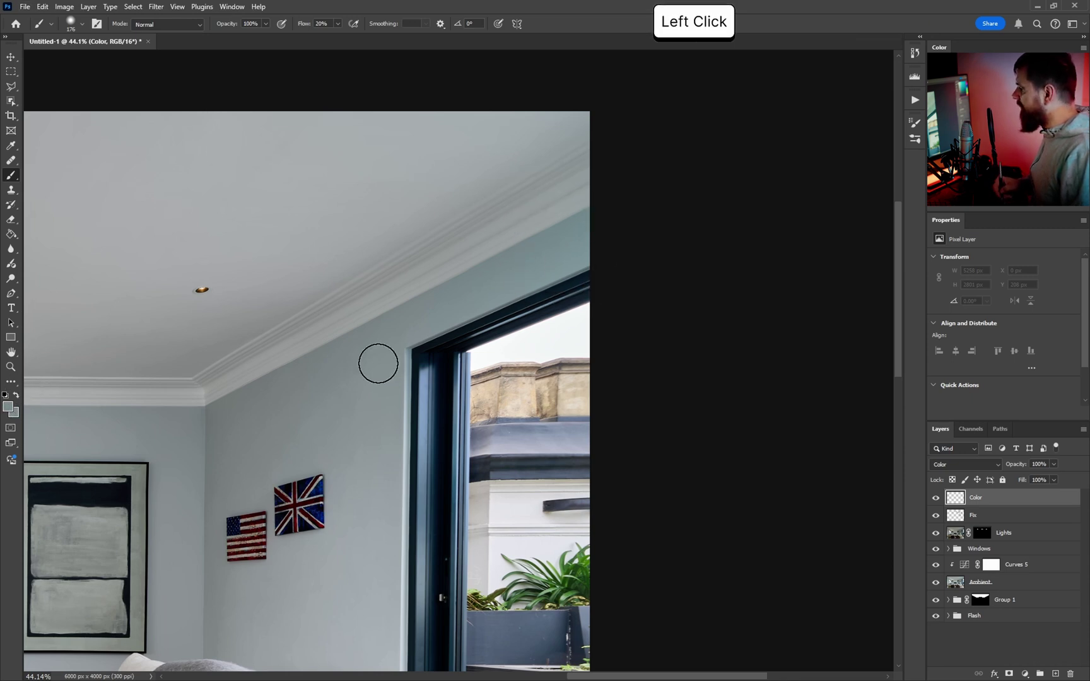
Step: Resize the brush to about 162 px and paint the neutral grey over the blue cast on the wall above and beside the terrace door
{"action": "right_click", "coordinate": [465, 309], "text": "alt"}
{"action": "mouse_move", "coordinate": [465, 309]}
{"action": "left_mouse_down"}
{"action": "mouse_move", "coordinate": [499, 290]}
{"action": "mouse_move", "coordinate": [473, 301]}
{"action": "mouse_move", "coordinate": [493, 280]}
{"action": "mouse_move", "coordinate": [449, 314]}
{"action": "mouse_move", "coordinate": [397, 329]}
{"action": "mouse_move", "coordinate": [519, 253]}
{"action": "mouse_move", "coordinate": [442, 311]}
{"action": "mouse_move", "coordinate": [437, 329]}
{"action": "mouse_move", "coordinate": [404, 319]}
{"action": "mouse_move", "coordinate": [391, 355]}
{"action": "mouse_move", "coordinate": [454, 290]}
{"action": "mouse_move", "coordinate": [620, 192]}
{"action": "left_mouse_up"}
{"action": "left_click", "coordinate": [603, 238]}
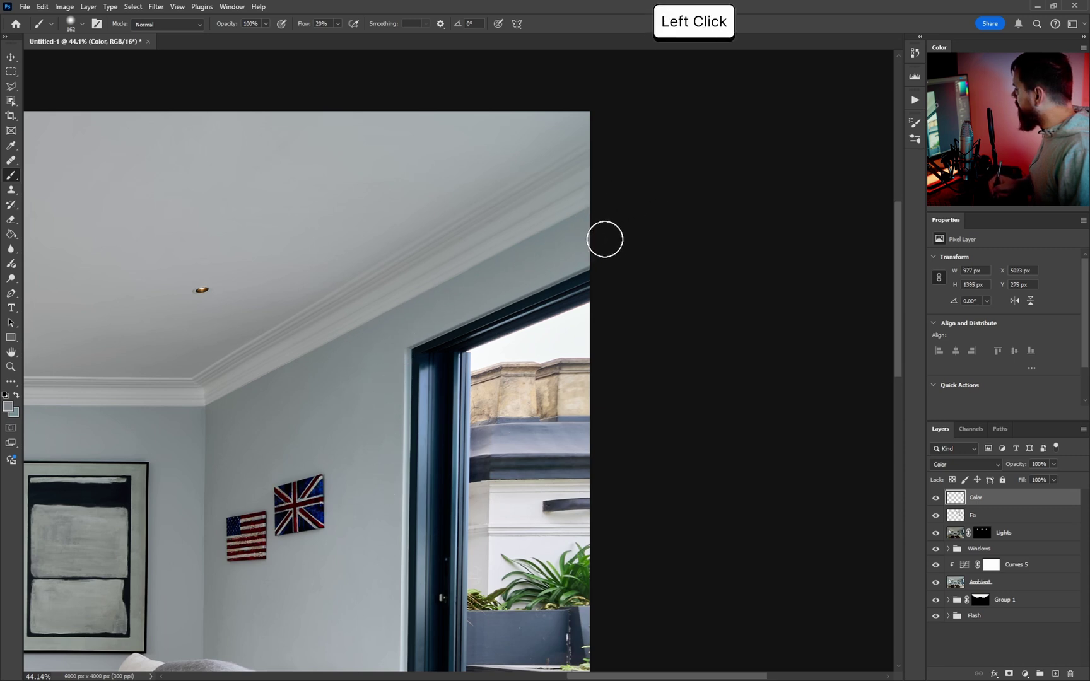
{"action": "mouse_move", "coordinate": [562, 264]}
{"action": "left_mouse_down"}
{"action": "mouse_move", "coordinate": [403, 337]}
{"action": "mouse_move", "coordinate": [436, 317]}
{"action": "mouse_move", "coordinate": [387, 356]}
{"action": "mouse_move", "coordinate": [384, 522]}
{"action": "left_mouse_up"}
Step: Compare the photo with the Color layer hidden and shown, and lower that layer's opacity to 62%
{"action": "scroll", "coordinate": [385, 522], "scroll_direction": "down", "scroll_amount": 2}
{"action": "left_click", "coordinate": [936, 497]}
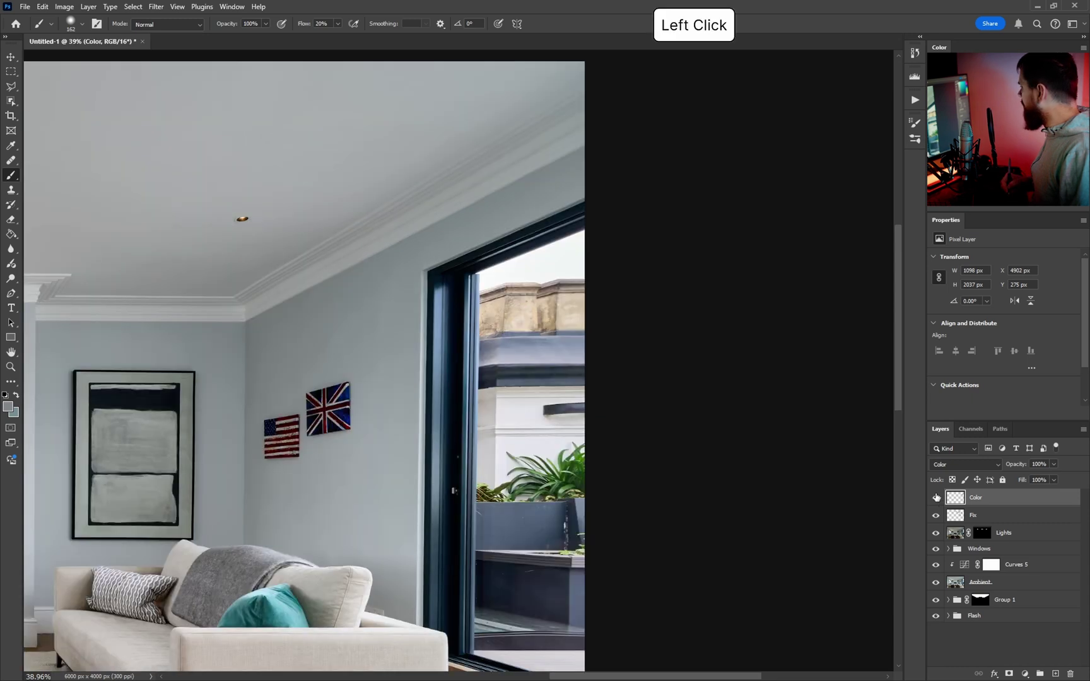
{"action": "left_click", "coordinate": [935, 497]}
{"action": "left_click", "coordinate": [936, 497]}
{"action": "left_click", "coordinate": [936, 498]}
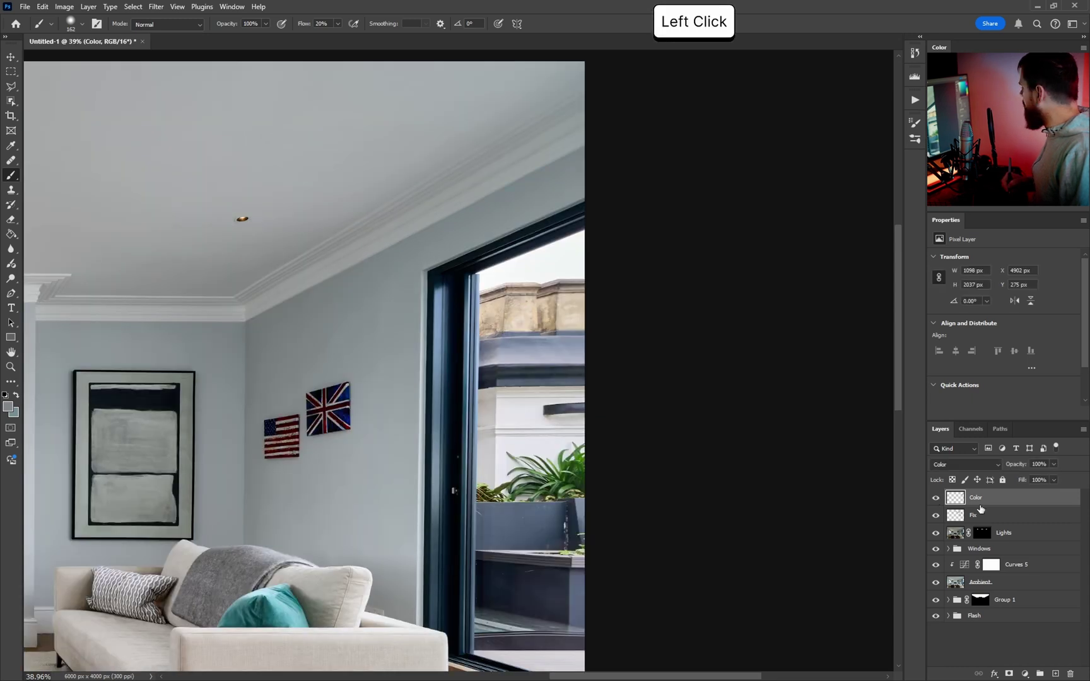
{"action": "left_click_drag", "start_coordinate": [1020, 466], "coordinate": [1014, 466]}
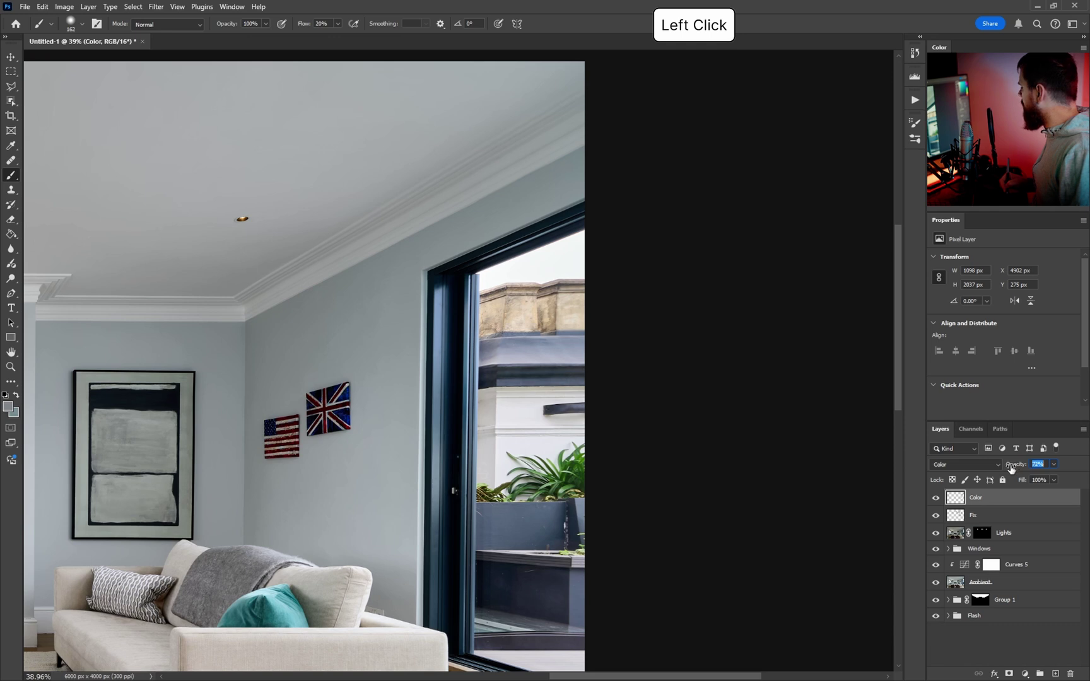
{"action": "left_click_drag", "start_coordinate": [1009, 469], "coordinate": [1008, 469]}
Step: Stamp all visible layers into a new merged layer above the Color layer
{"action": "left_click_drag", "start_coordinate": [509, 341], "coordinate": [414, 361]}
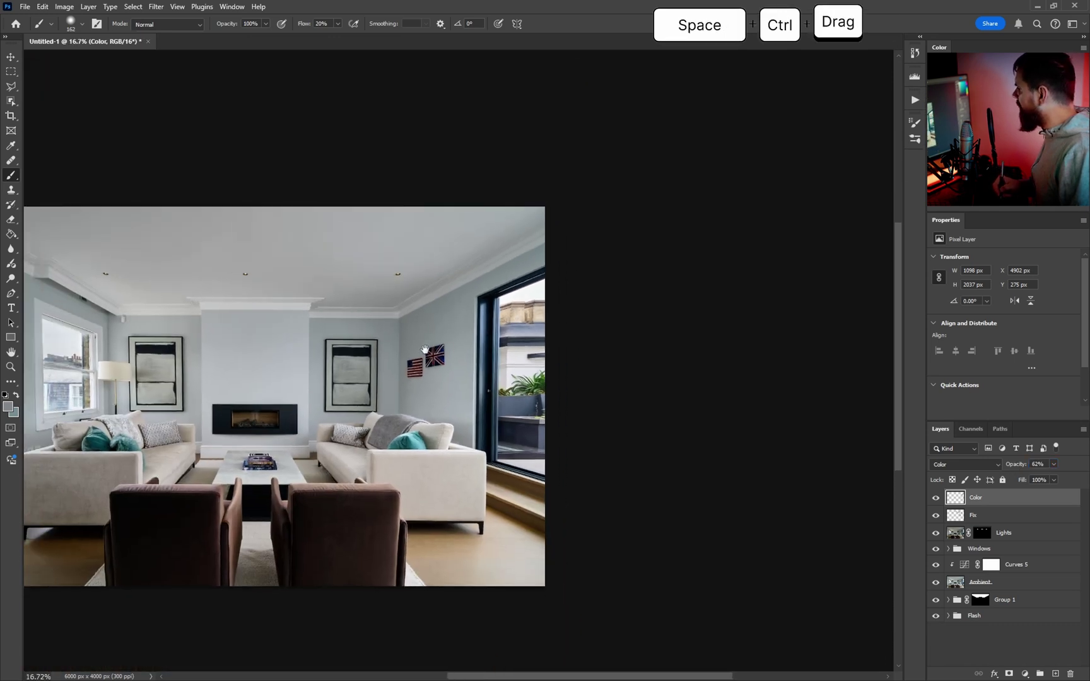
{"action": "left_click_drag", "start_coordinate": [261, 401], "coordinate": [523, 357]}
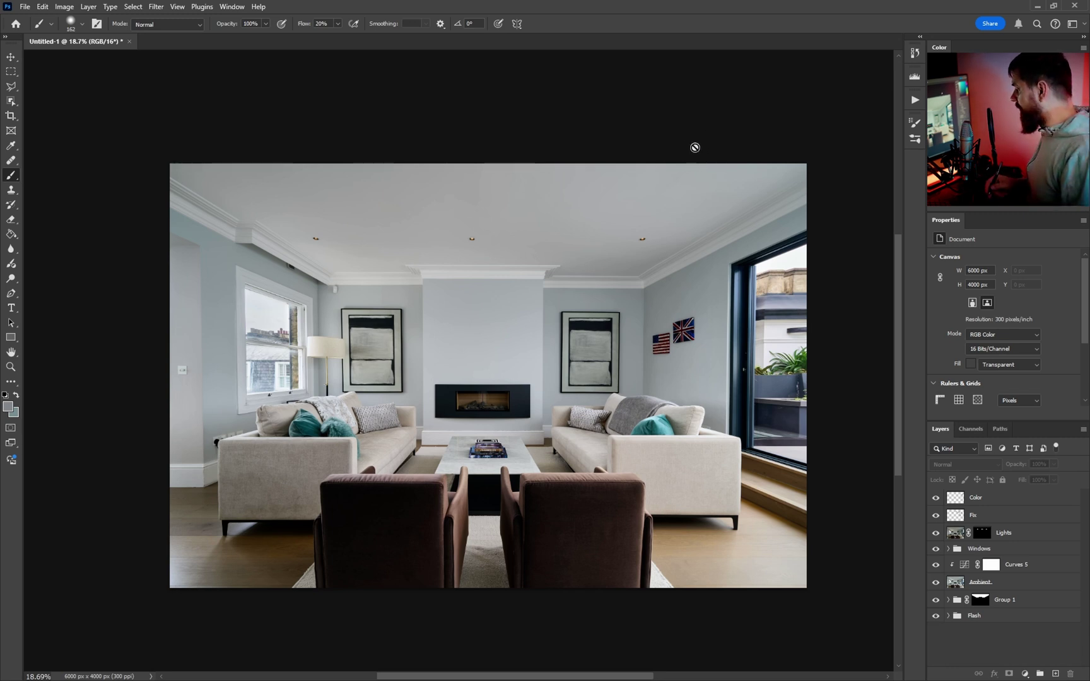
{"action": "left_click", "coordinate": [956, 499]}
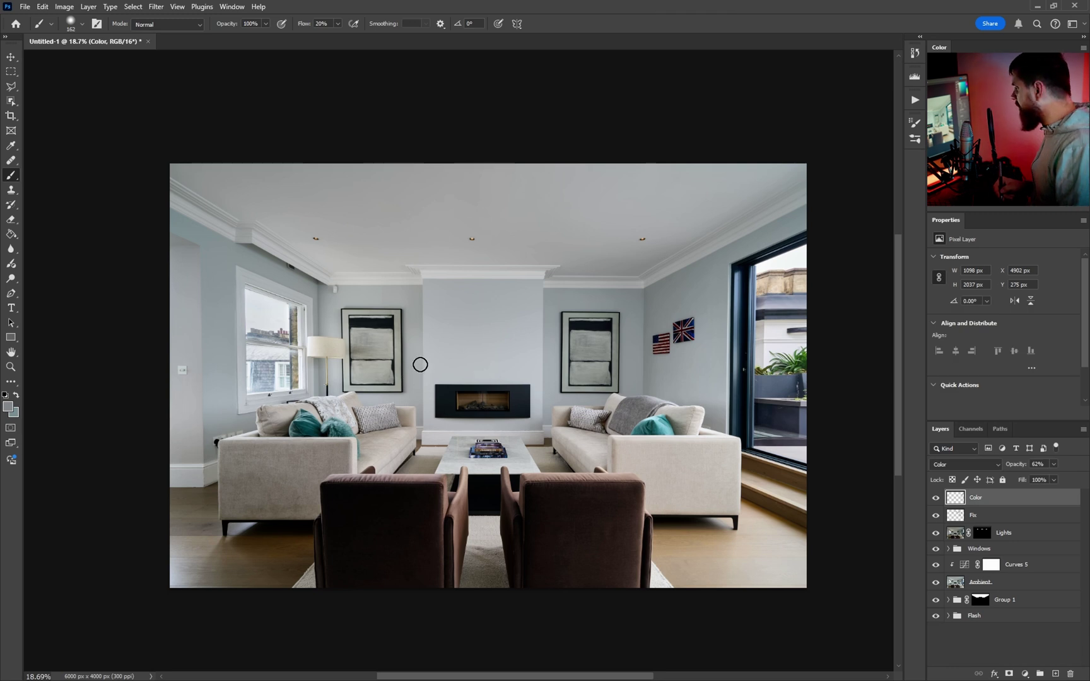
{"action": "key", "text": "ctrl+shift+alt+e"}
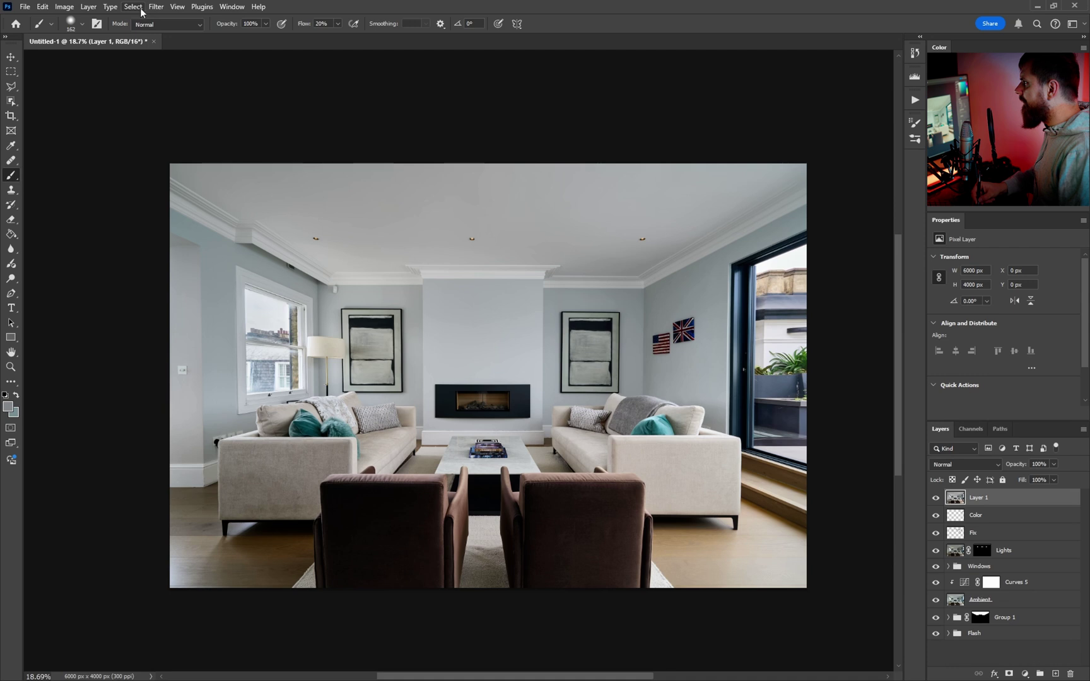
Step: Apply the Nik 7 Color Efex filter to the merged layer with the personal preset Interior - 13-11-24 03, checking it against the original
{"action": "left_click", "coordinate": [155, 7]}
{"action": "mouse_move", "coordinate": [236, 265]}
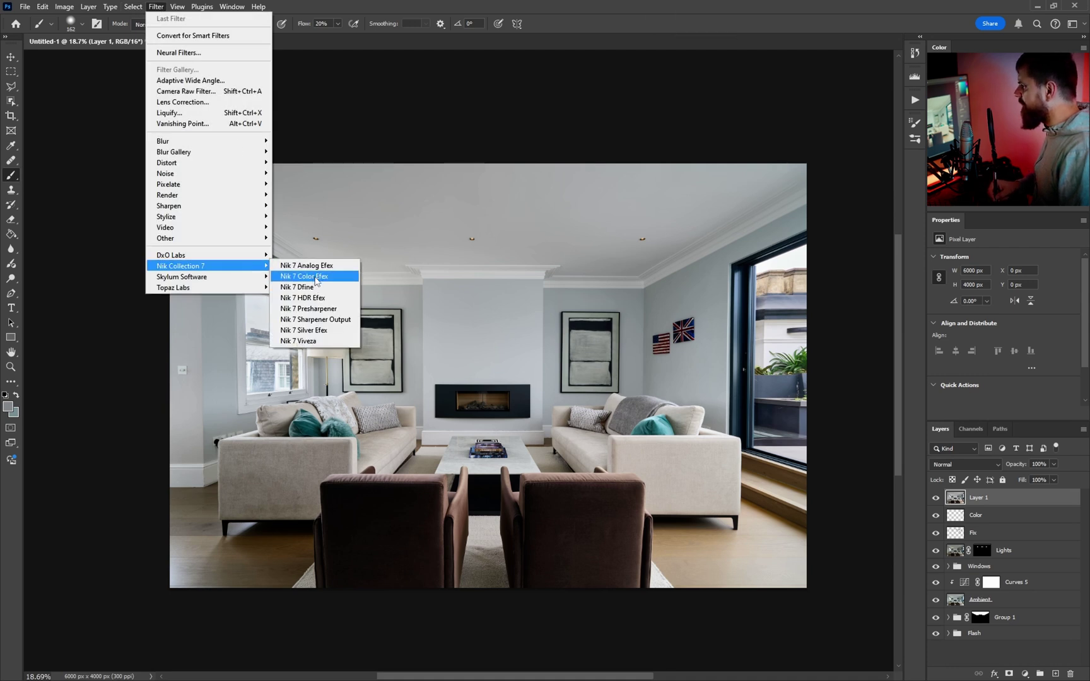
{"action": "left_click", "coordinate": [316, 279]}
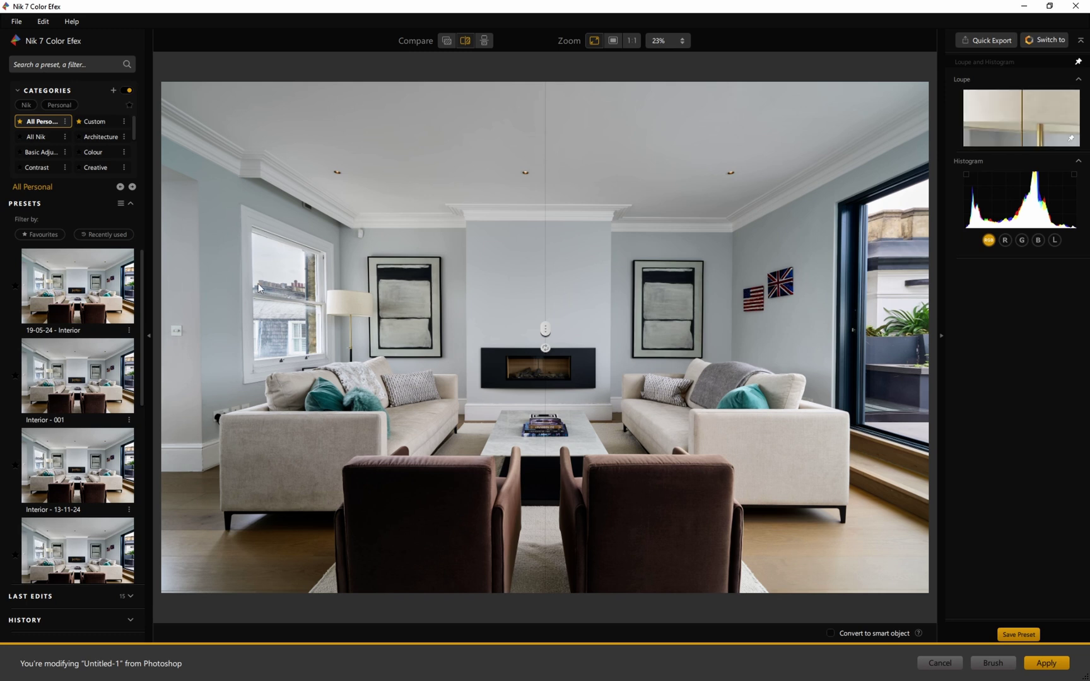
{"action": "left_click_drag", "start_coordinate": [141, 264], "coordinate": [148, 366]}
{"action": "left_click", "coordinate": [97, 417]}
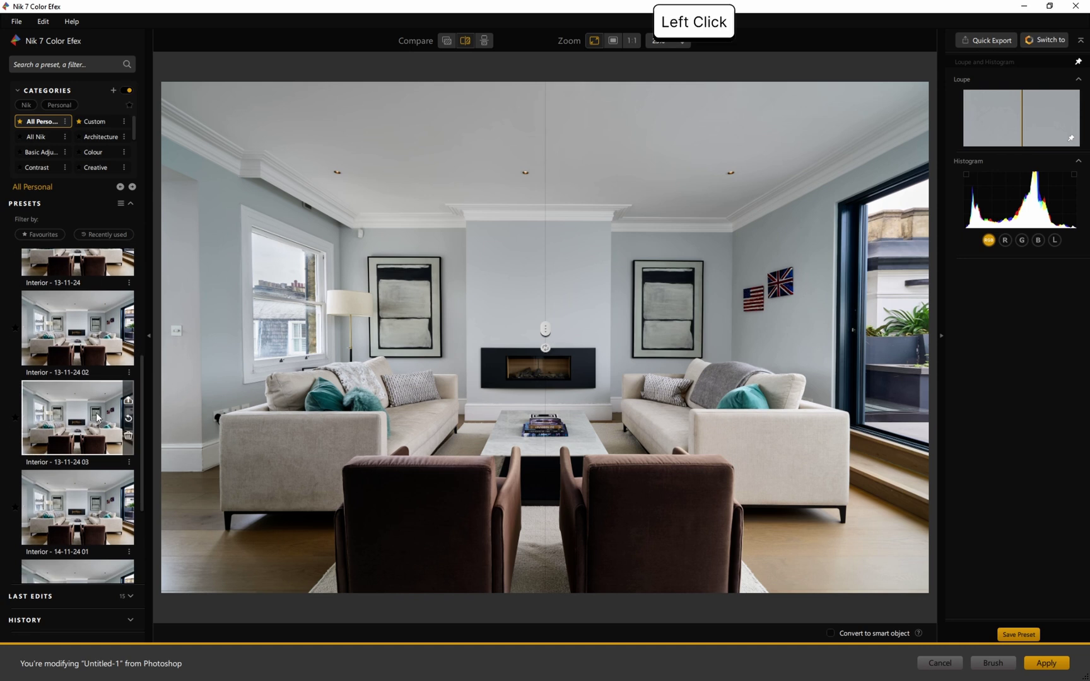
{"action": "left_click_drag", "start_coordinate": [546, 330], "coordinate": [403, 312]}
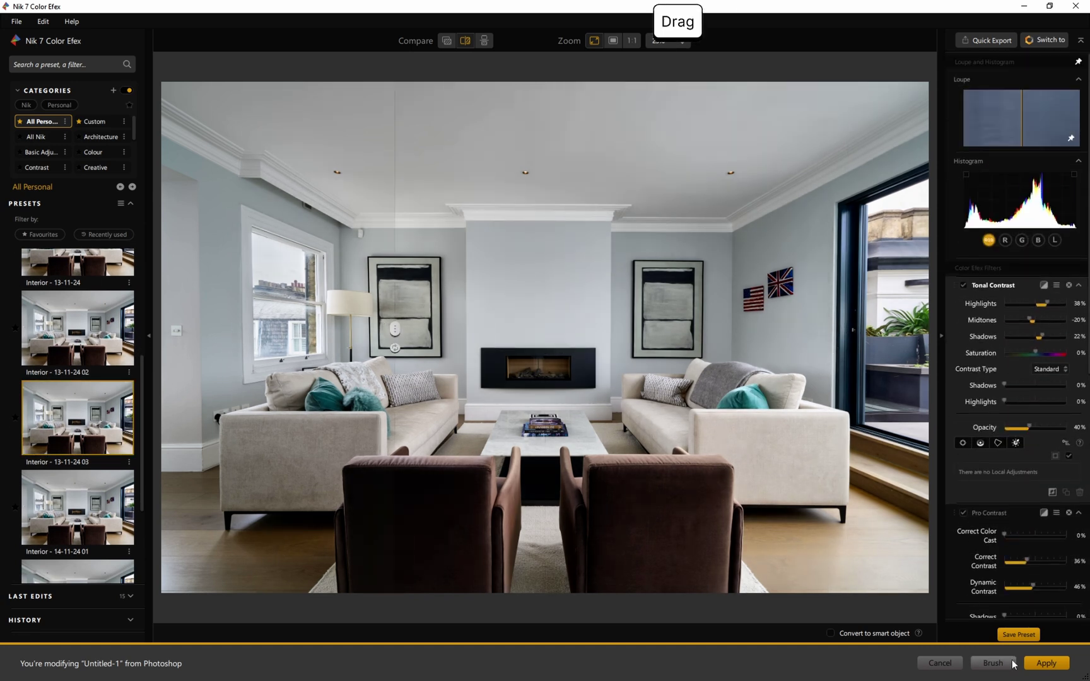
{"action": "left_click", "coordinate": [1045, 663]}
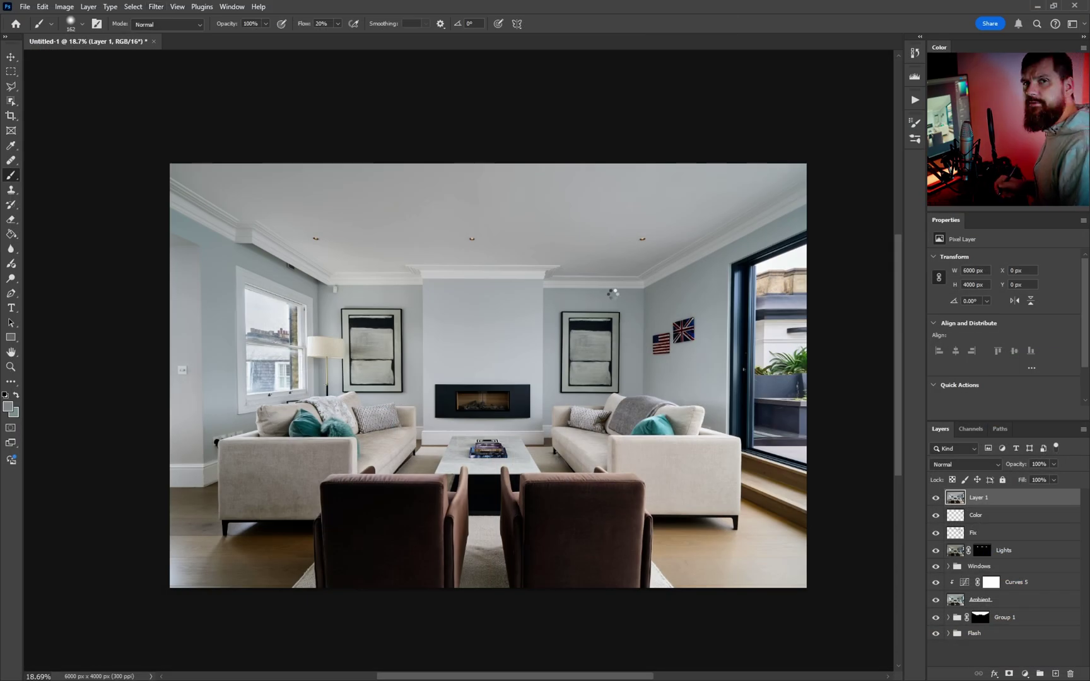
Step: Try the Color Efex layer at 70% opacity, compare it hidden and shown, and set its opacity to 55%
{"action": "left_click_drag", "start_coordinate": [1012, 464], "coordinate": [1020, 464]}
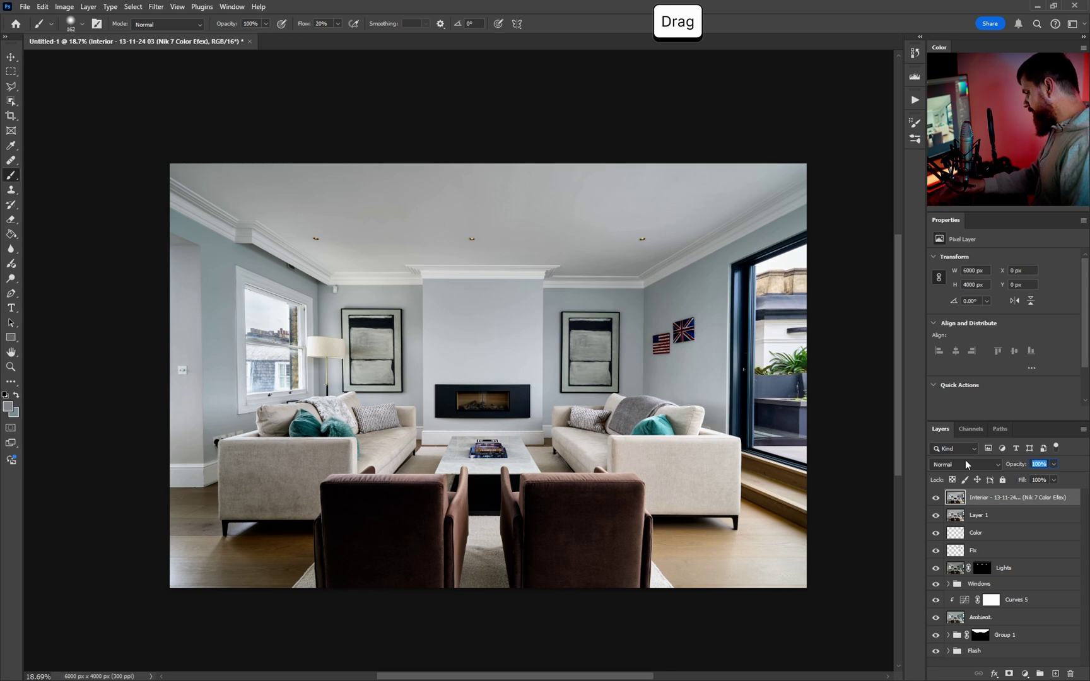
{"action": "type", "text": "70"}
{"action": "key", "text": "Return"}
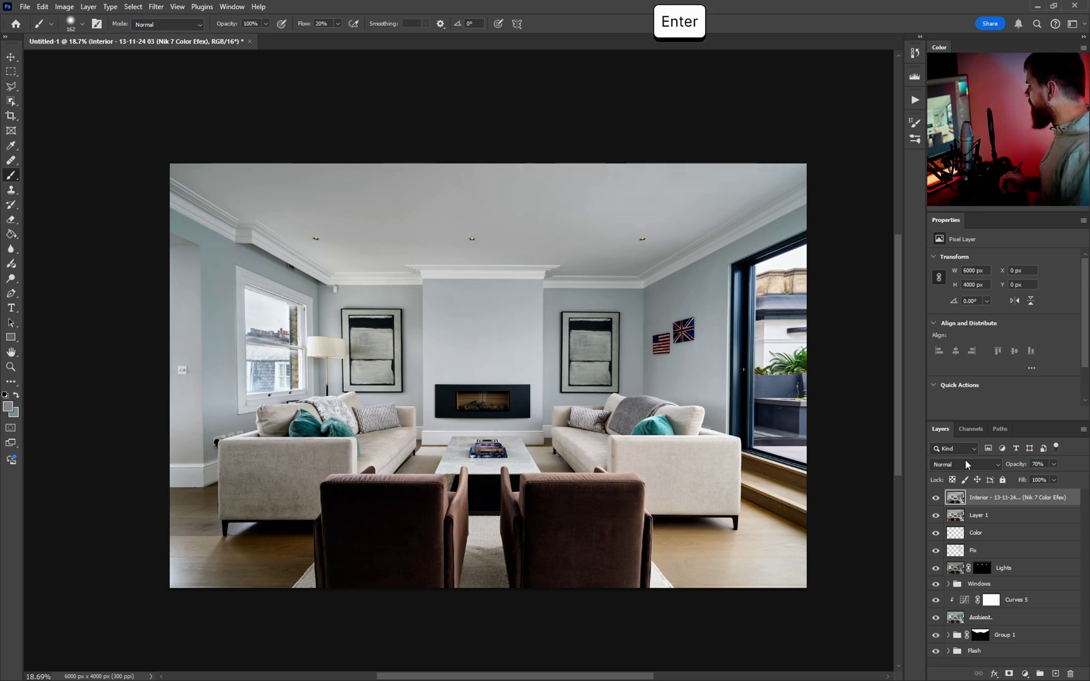
{"action": "left_click", "coordinate": [937, 498]}
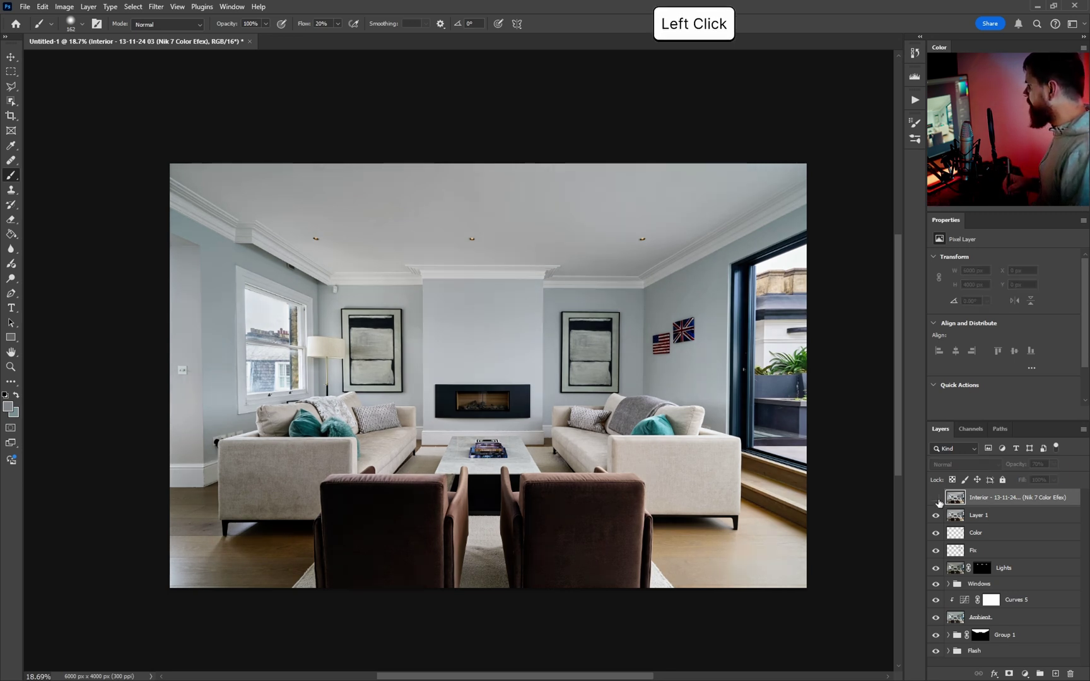
{"action": "left_click", "coordinate": [937, 498]}
{"action": "left_click_drag", "start_coordinate": [1044, 464], "coordinate": [995, 470]}
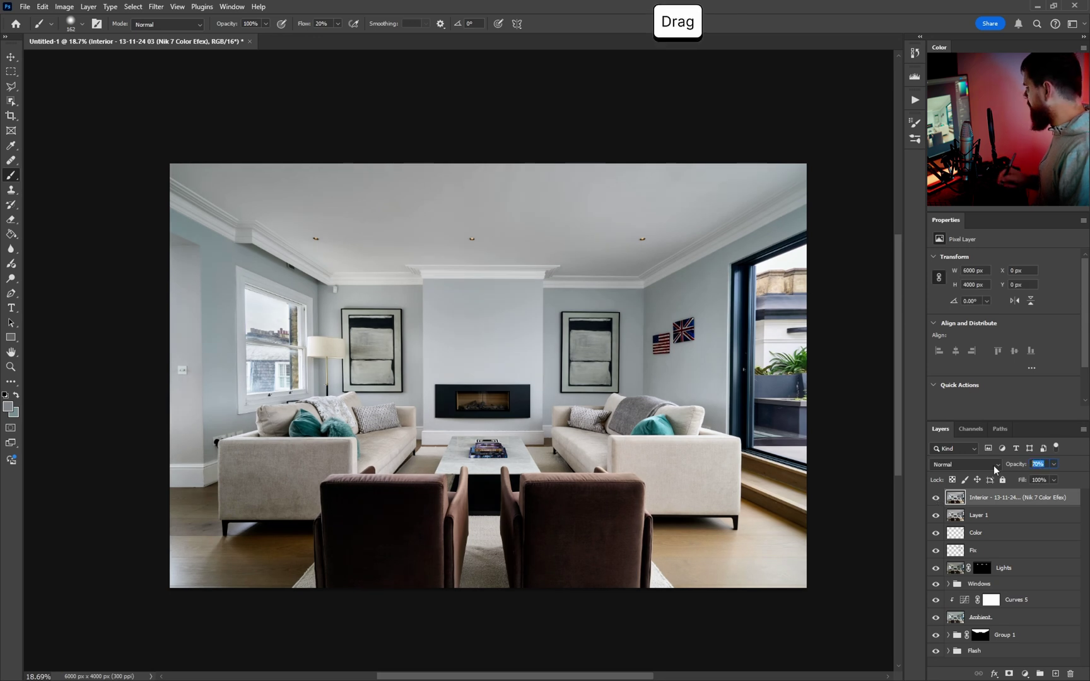
{"action": "type", "text": "55"}
{"action": "key", "text": "Return"}
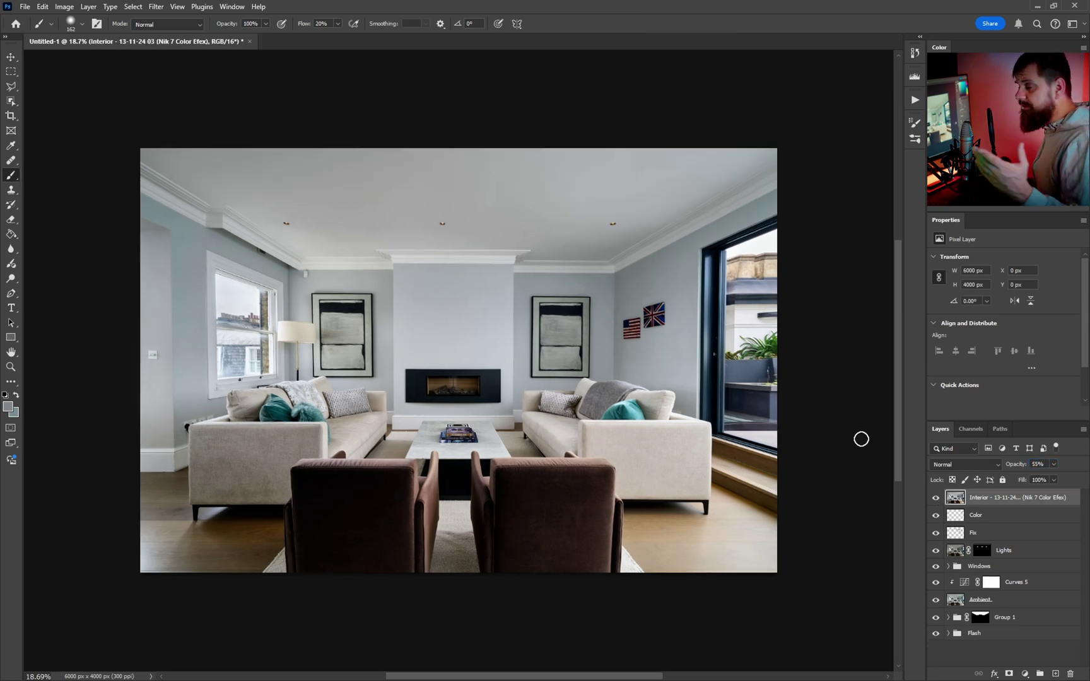
Step: Open the Nik 7 Sharpener Output filter and preview the fireplace at 100% with the before/after divider moved off its centre
{"action": "left_click", "coordinate": [156, 6]}
{"action": "mouse_move", "coordinate": [254, 267]}
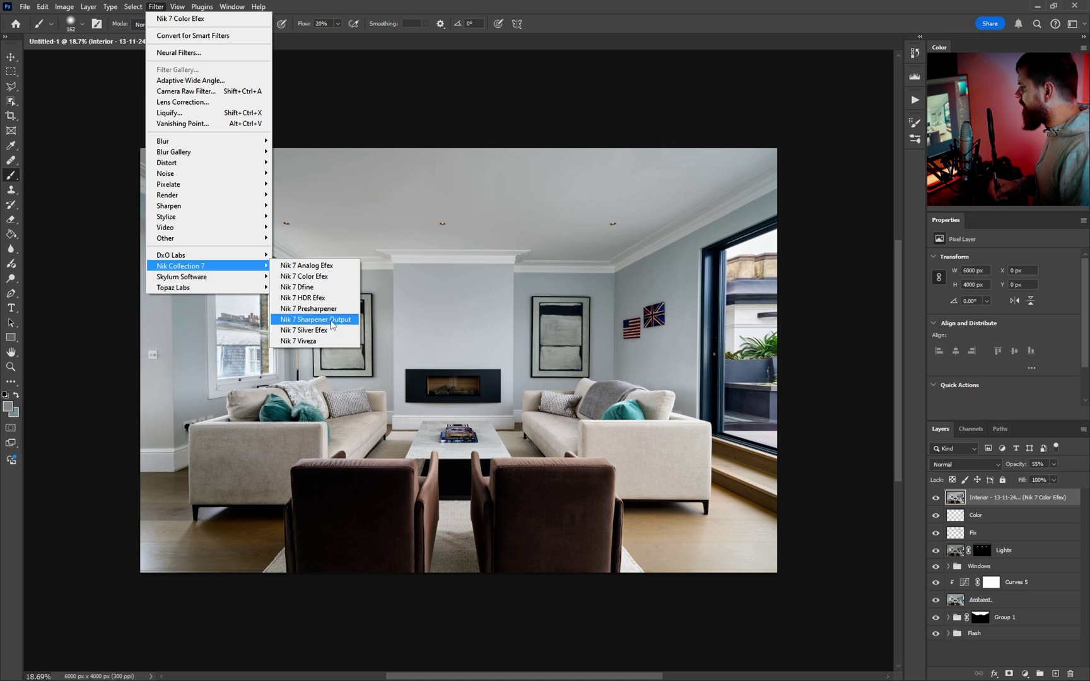
{"action": "left_click", "coordinate": [333, 320]}
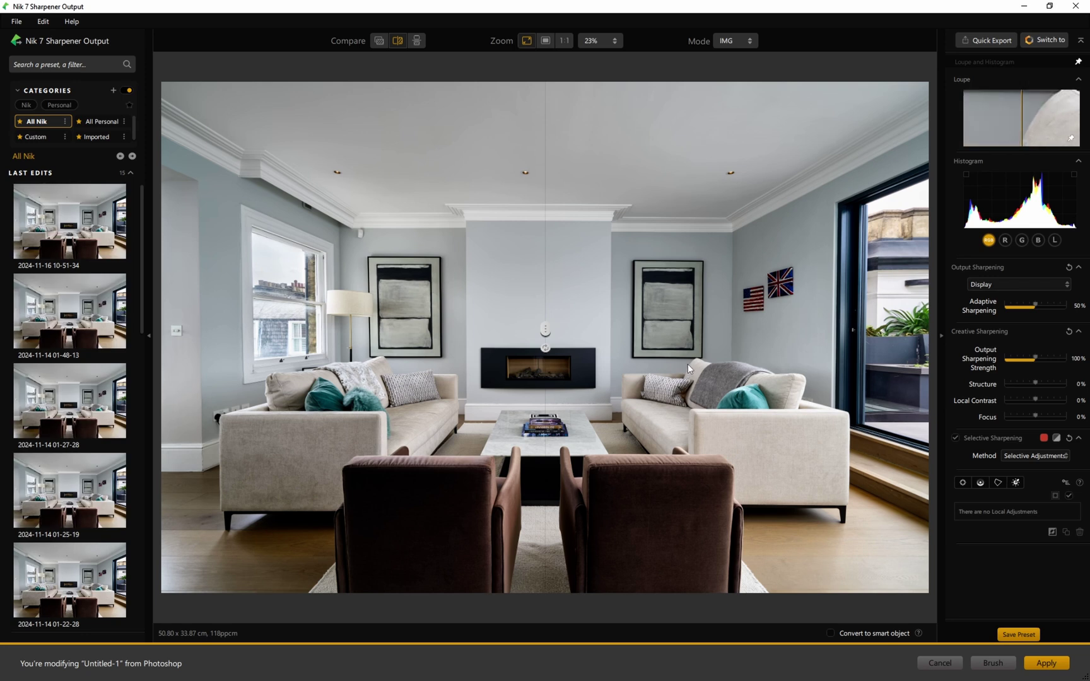
{"action": "left_click", "coordinate": [563, 41]}
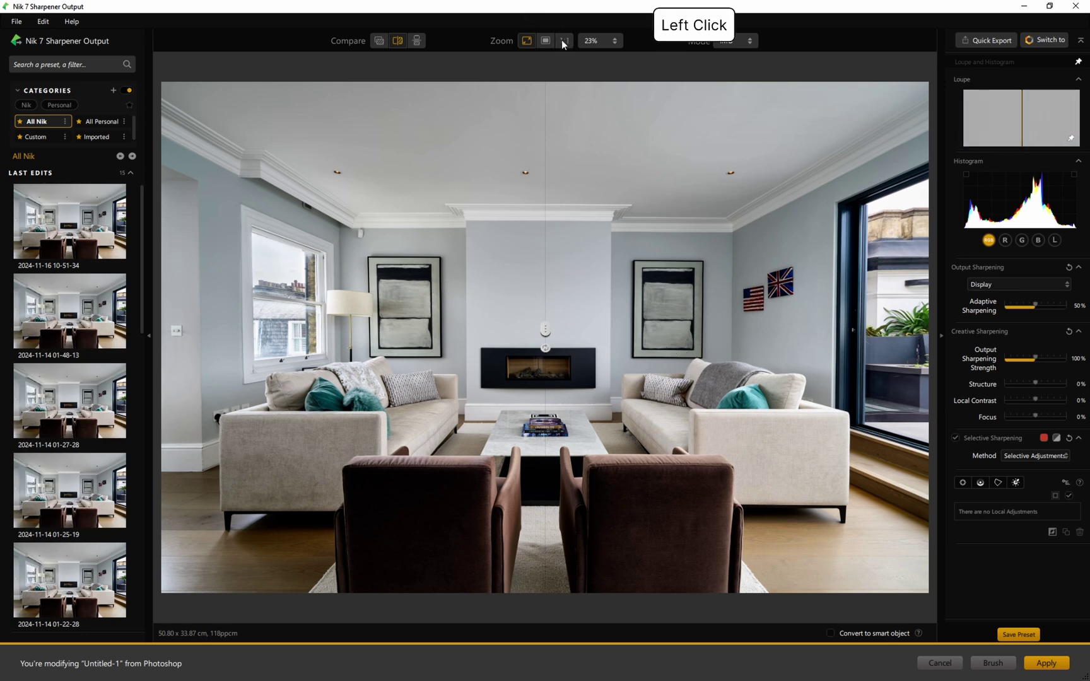
{"action": "left_click_drag", "start_coordinate": [669, 332], "coordinate": [405, 367]}
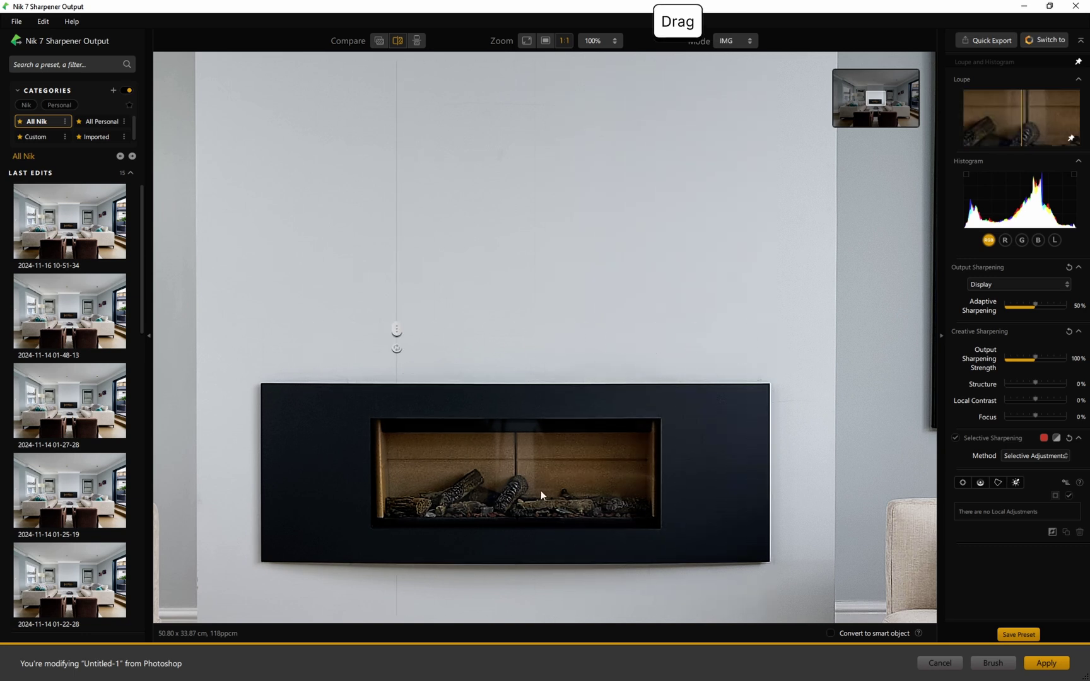
Step: Set the Output Sharpening Strength to 31% and try Adaptive Sharpening at 14%
{"action": "left_click", "coordinate": [1023, 359]}
{"action": "mouse_move", "coordinate": [1024, 358]}
{"action": "left_mouse_down"}
{"action": "mouse_move", "coordinate": [1005, 360]}
{"action": "mouse_move", "coordinate": [1015, 360]}
{"action": "left_mouse_up"}
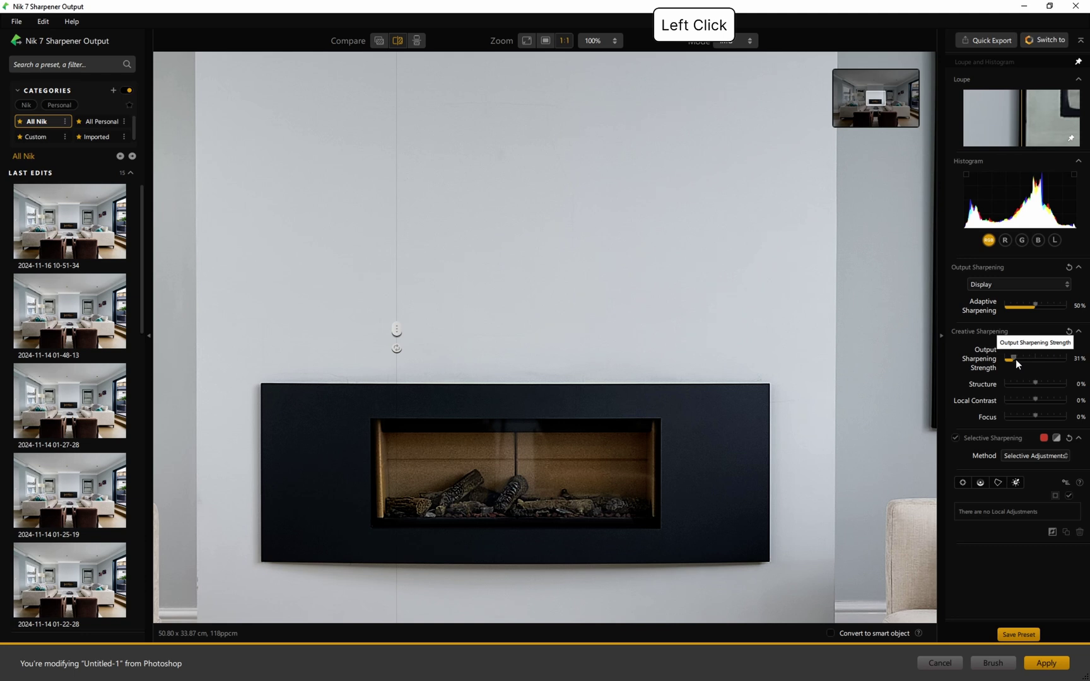
{"action": "mouse_move", "coordinate": [1032, 307]}
{"action": "left_mouse_down"}
{"action": "mouse_move", "coordinate": [1000, 310]}
{"action": "mouse_move", "coordinate": [1073, 305]}
{"action": "mouse_move", "coordinate": [943, 309]}
{"action": "mouse_move", "coordinate": [1066, 305]}
{"action": "mouse_move", "coordinate": [1015, 305]}
{"action": "left_mouse_up"}
{"action": "left_click", "coordinate": [1015, 304]}
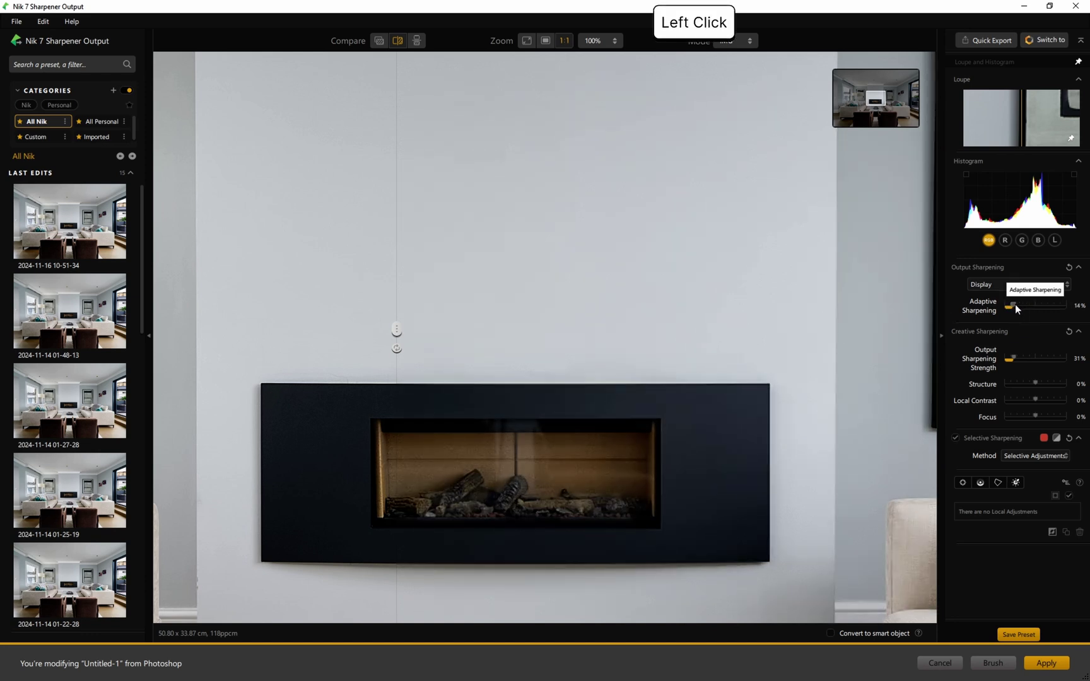
Step: Set Structure to 6% and both Local Contrast and Focus to 8%, compare before and after, and apply the sharpening
{"action": "left_click_drag", "start_coordinate": [1038, 382], "coordinate": [1037, 417]}
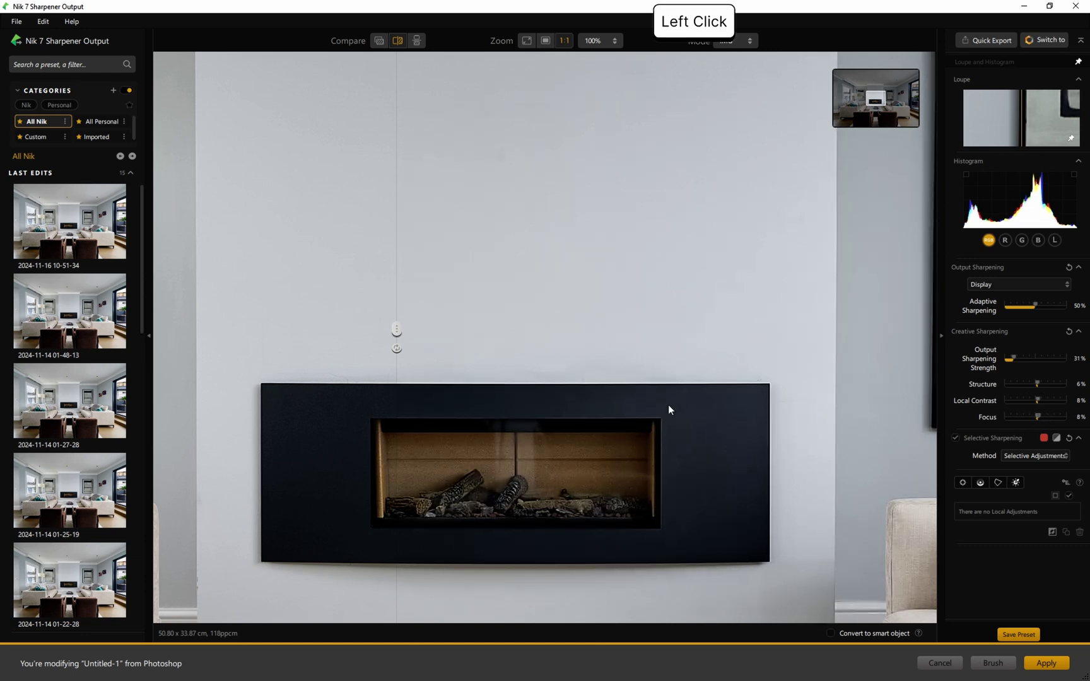
{"action": "left_click_drag", "start_coordinate": [403, 327], "coordinate": [816, 332]}
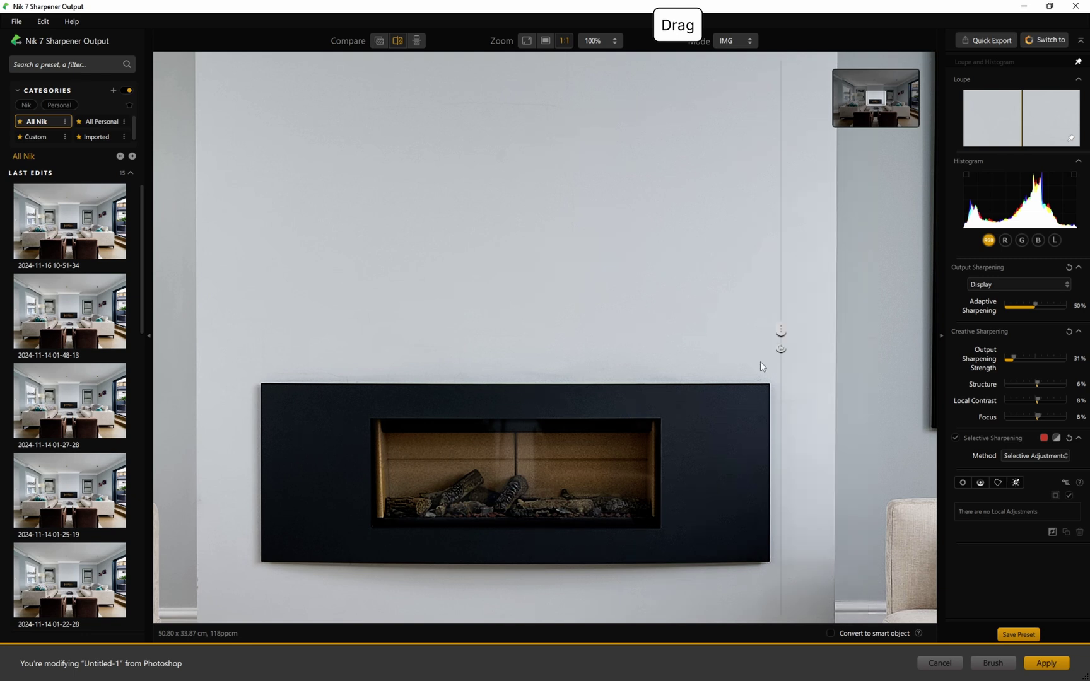
{"action": "left_click_drag", "start_coordinate": [762, 366], "coordinate": [329, 347]}
{"action": "left_click", "coordinate": [1041, 666]}
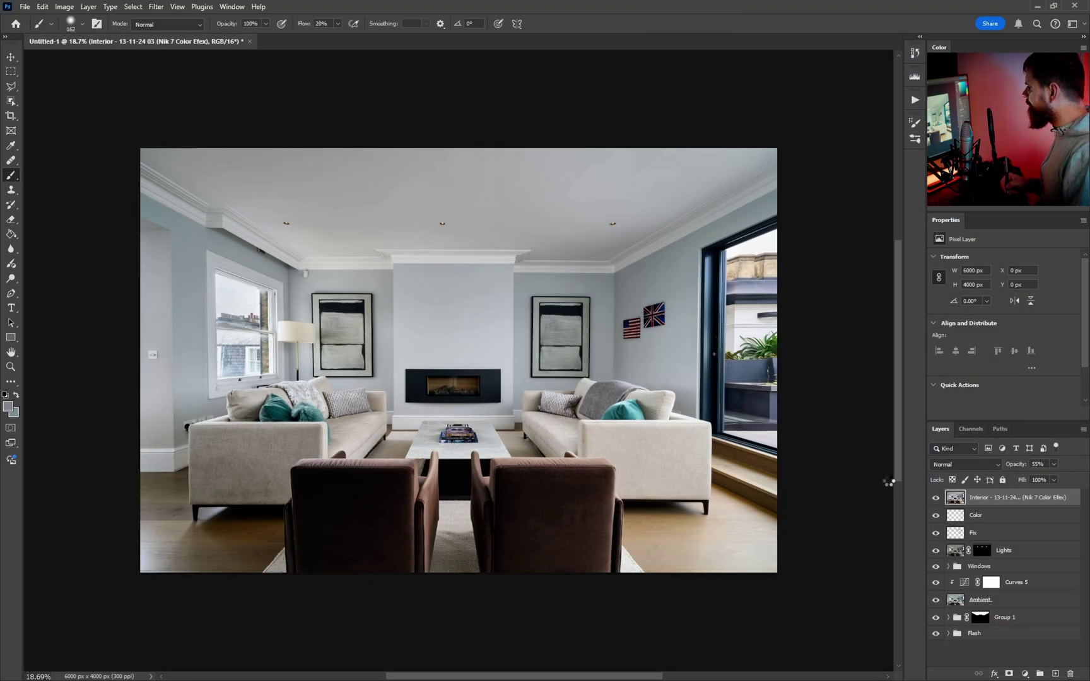
Step: Inspect the sharpened fireplace up close and set the Nik 7 Sharpener Output layer's opacity to 100%
{"action": "left_click_drag", "start_coordinate": [503, 377], "coordinate": [605, 374]}
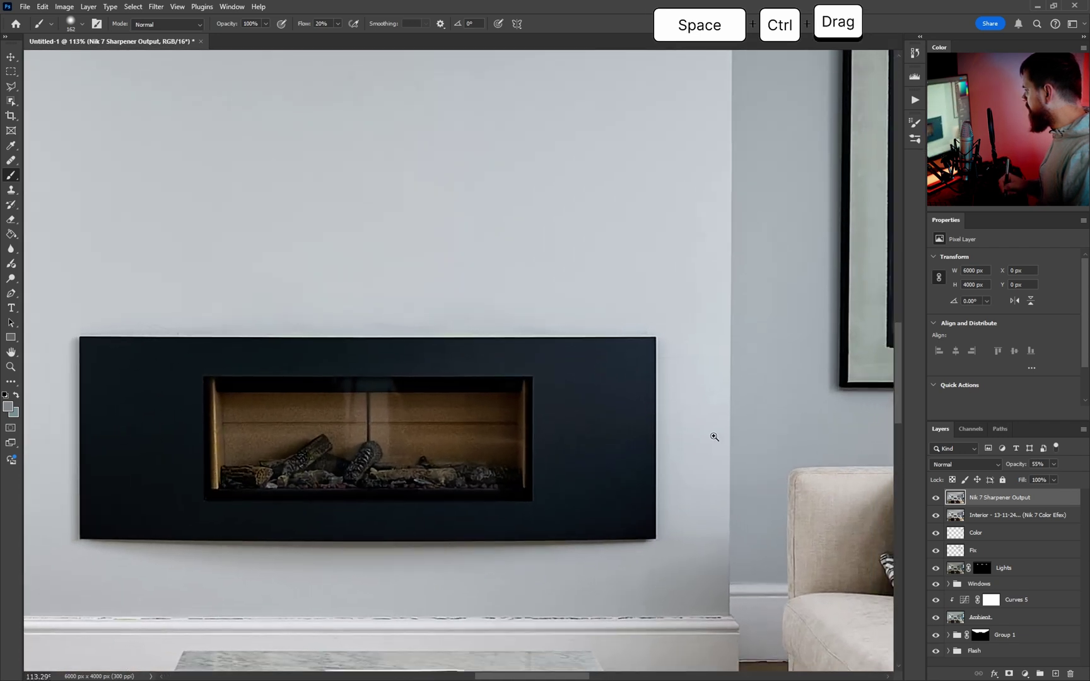
{"action": "mouse_move", "coordinate": [1016, 469]}
{"action": "left_mouse_down"}
{"action": "mouse_move", "coordinate": [1068, 464]}
{"action": "mouse_move", "coordinate": [1033, 465]}
{"action": "left_mouse_up"}
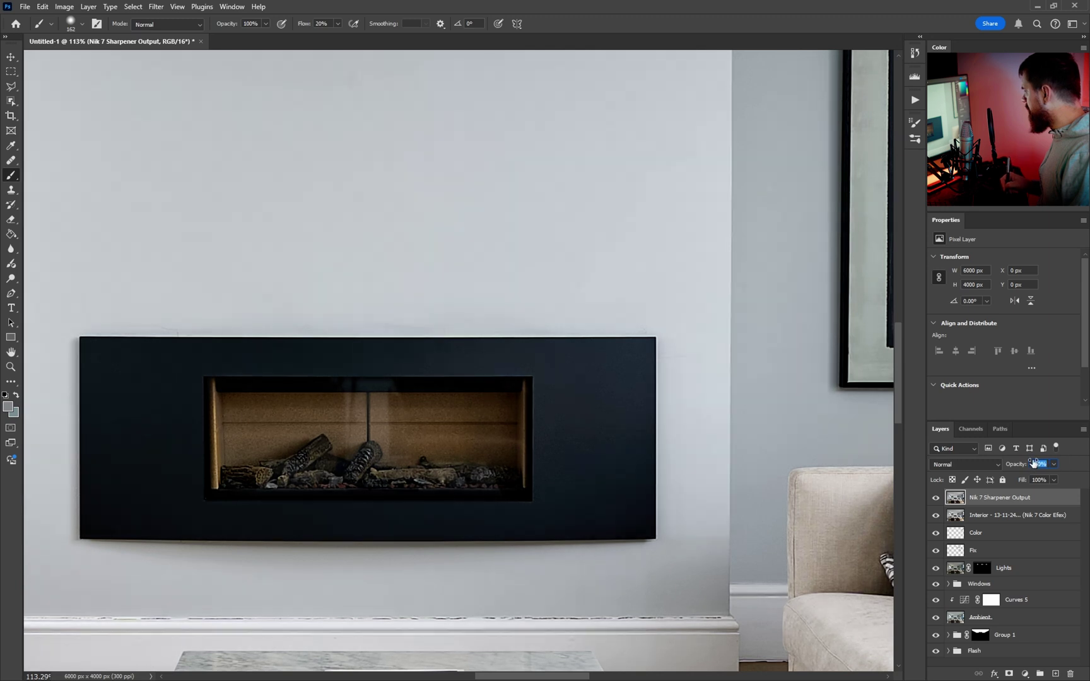
{"action": "left_click_drag", "start_coordinate": [713, 404], "coordinate": [567, 388]}
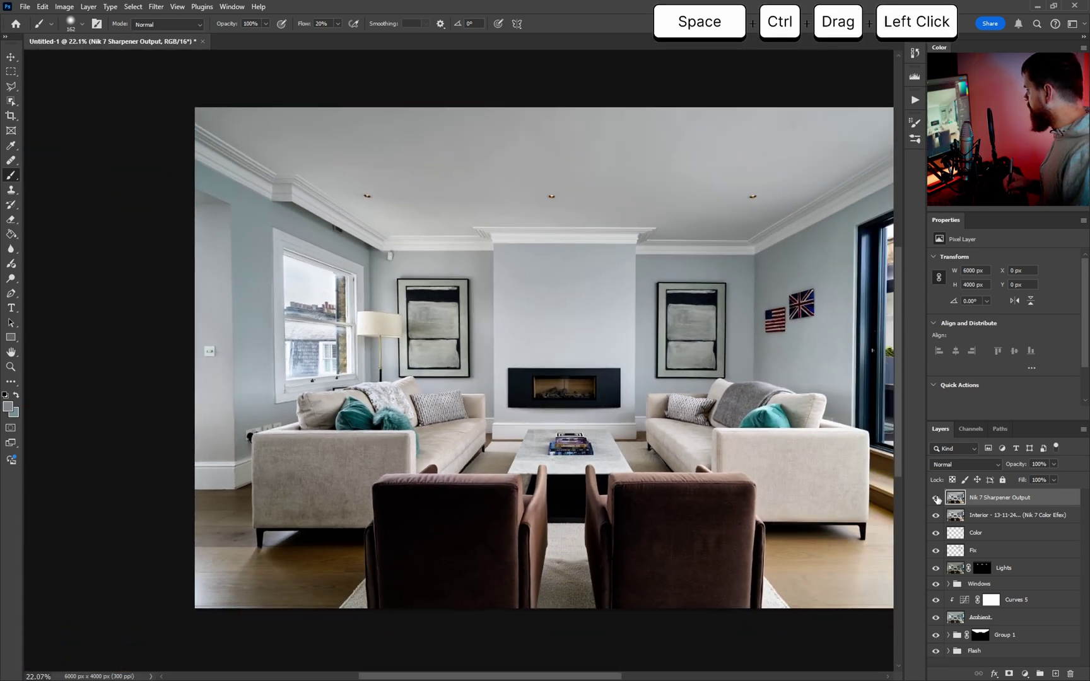
Step: Compare the photo with and without the Nik 7 Sharpener Output layer and set that layer's opacity to 70%
{"action": "left_click", "coordinate": [937, 498]}
{"action": "left_click", "coordinate": [937, 499]}
{"action": "left_click", "coordinate": [938, 498]}
{"action": "left_click", "coordinate": [938, 499]}
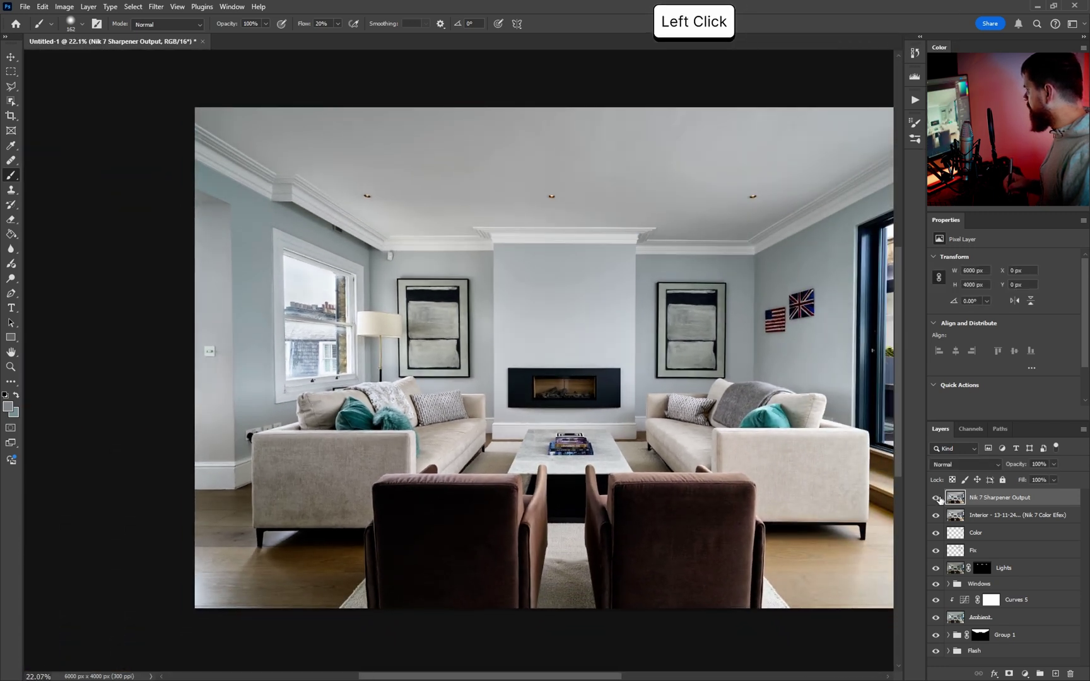
{"action": "left_click_drag", "start_coordinate": [1039, 464], "coordinate": [916, 466]}
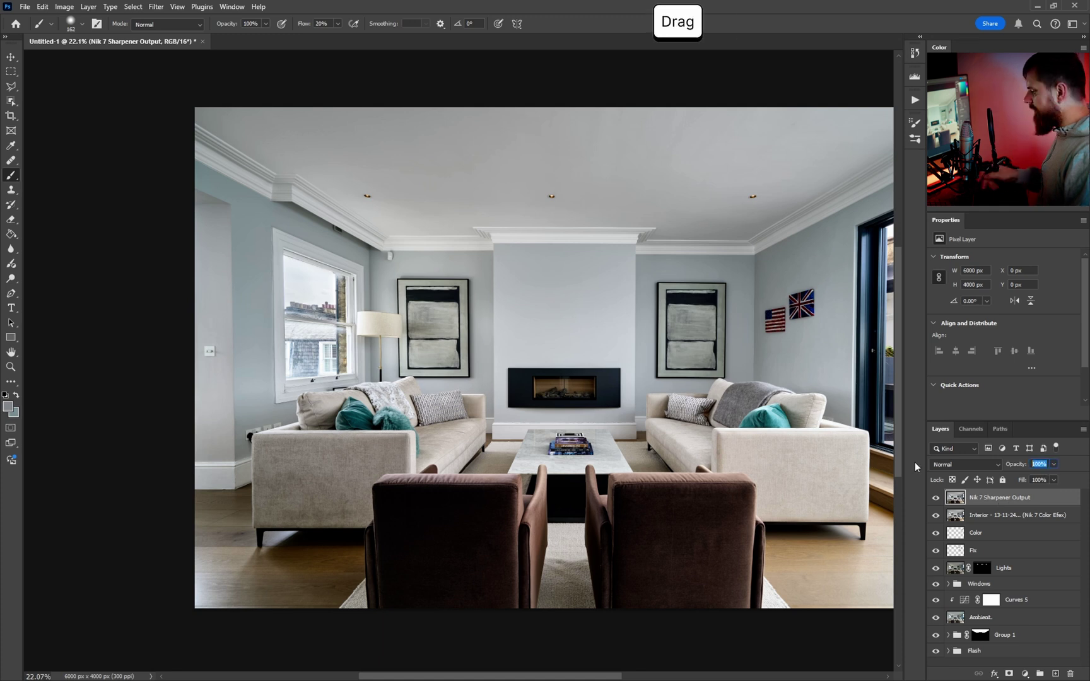
{"action": "type", "text": "70"}
{"action": "key", "text": "Return"}
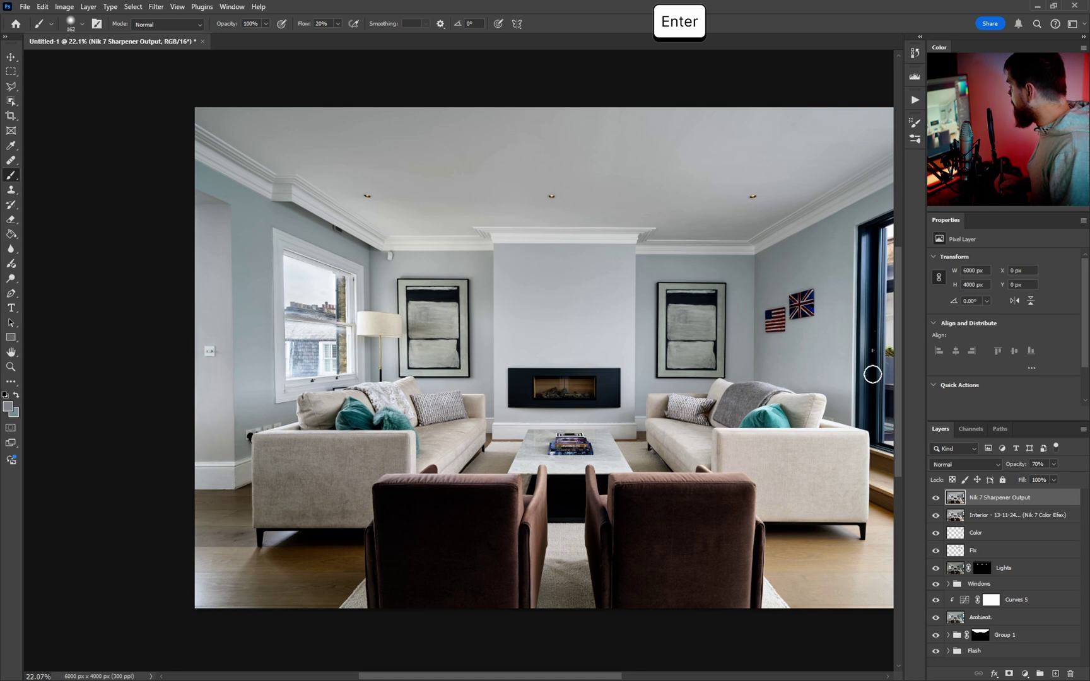
{"action": "key", "text": "ctrl+0"}
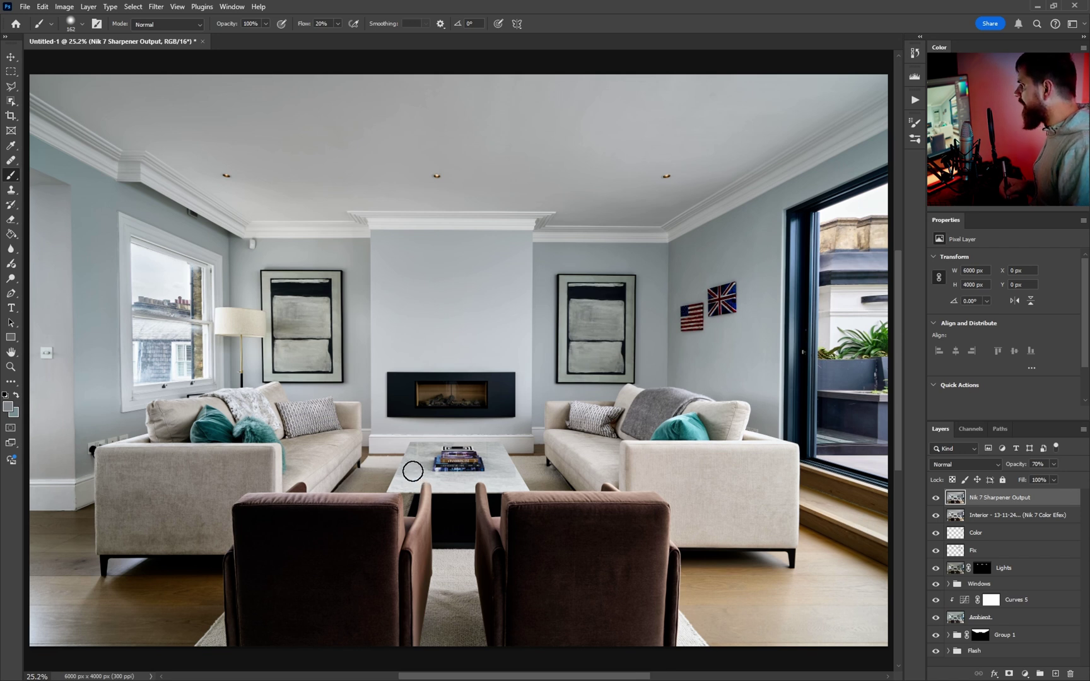
Step: Stamp all visible layers into a new top layer and open it in the Camera Raw filter at full screen
{"action": "key", "text": "ctrl+alt+shift+e"}
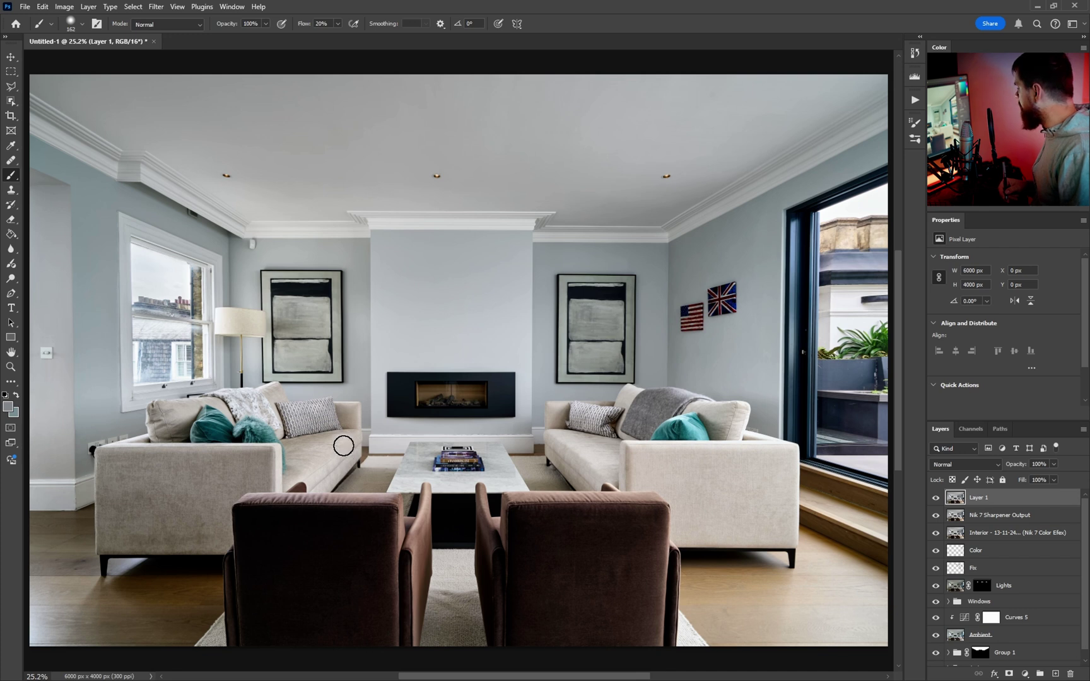
{"action": "key", "text": "ctrl+shift+a"}
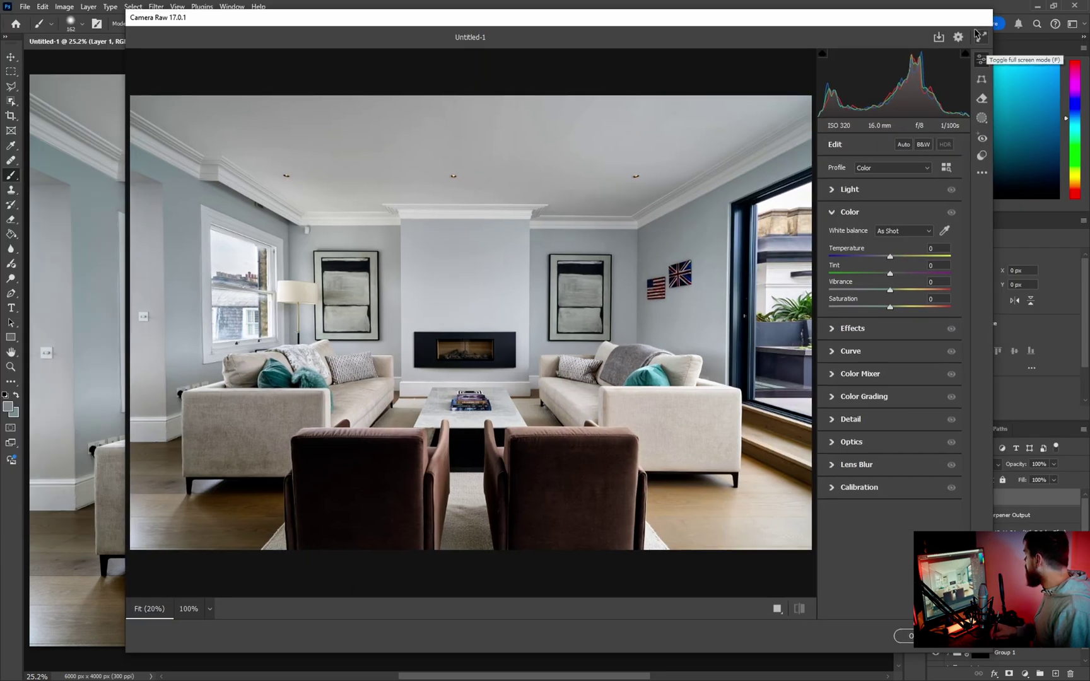
{"action": "left_click", "coordinate": [979, 34]}
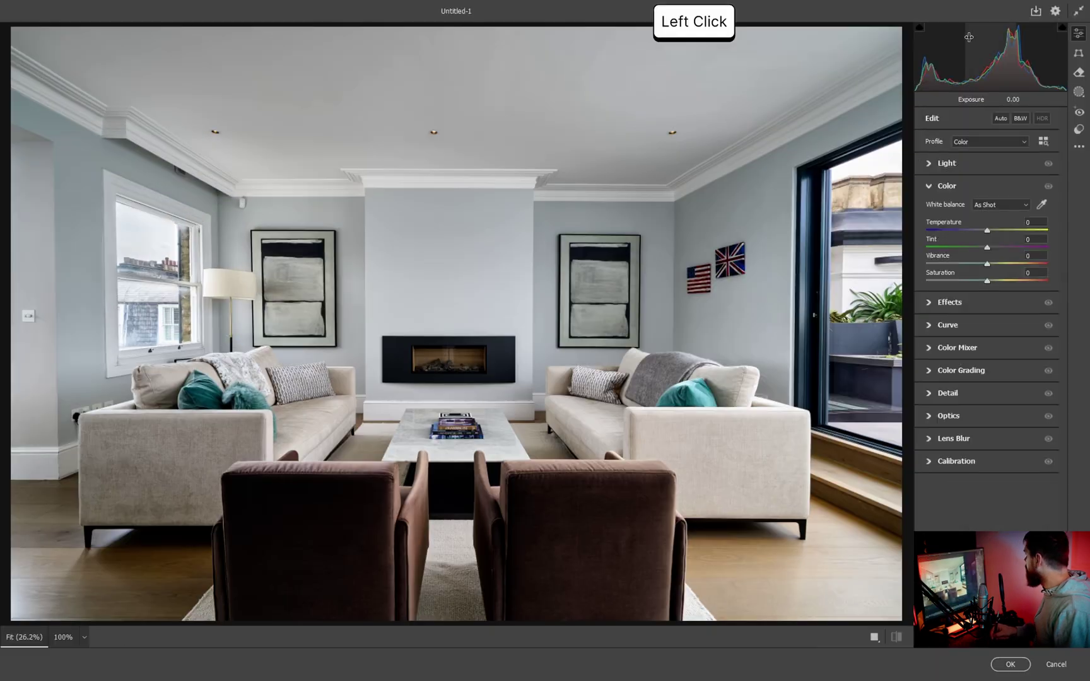
Step: Set Highlights to -26, Whites to +18, Shadows to +12 and Blacks to -2, checking the black clipping preview
{"action": "left_click", "coordinate": [930, 164]}
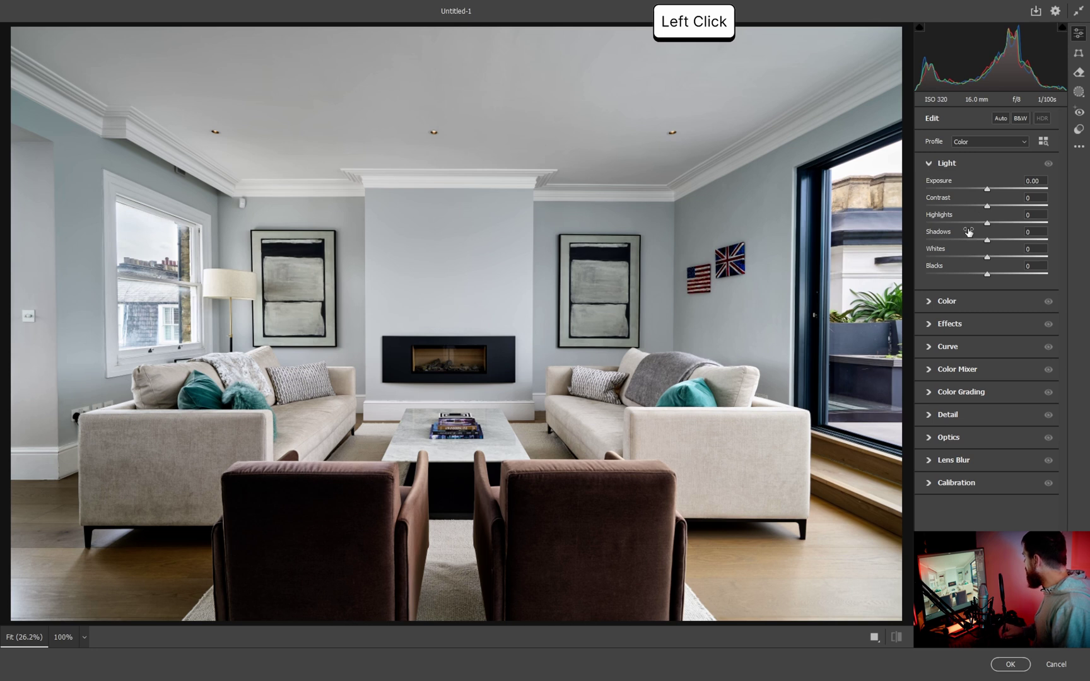
{"action": "left_click_drag", "start_coordinate": [988, 228], "coordinate": [1000, 258]}
{"action": "key", "text": "alt"}
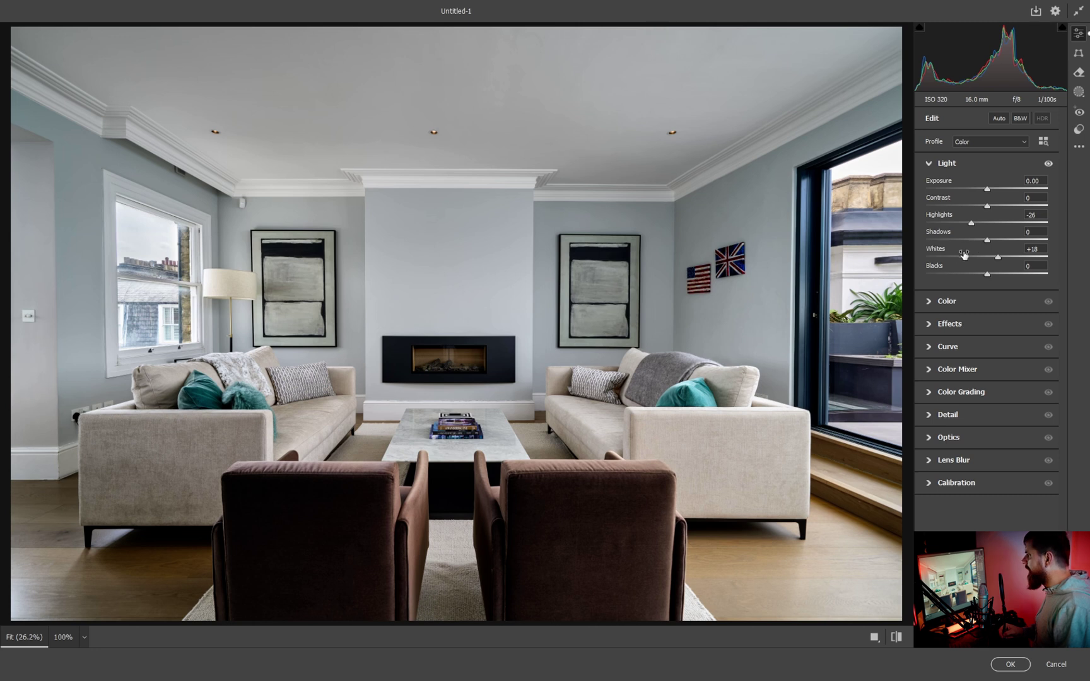
{"action": "left_click_drag", "start_coordinate": [988, 276], "coordinate": [983, 277]}
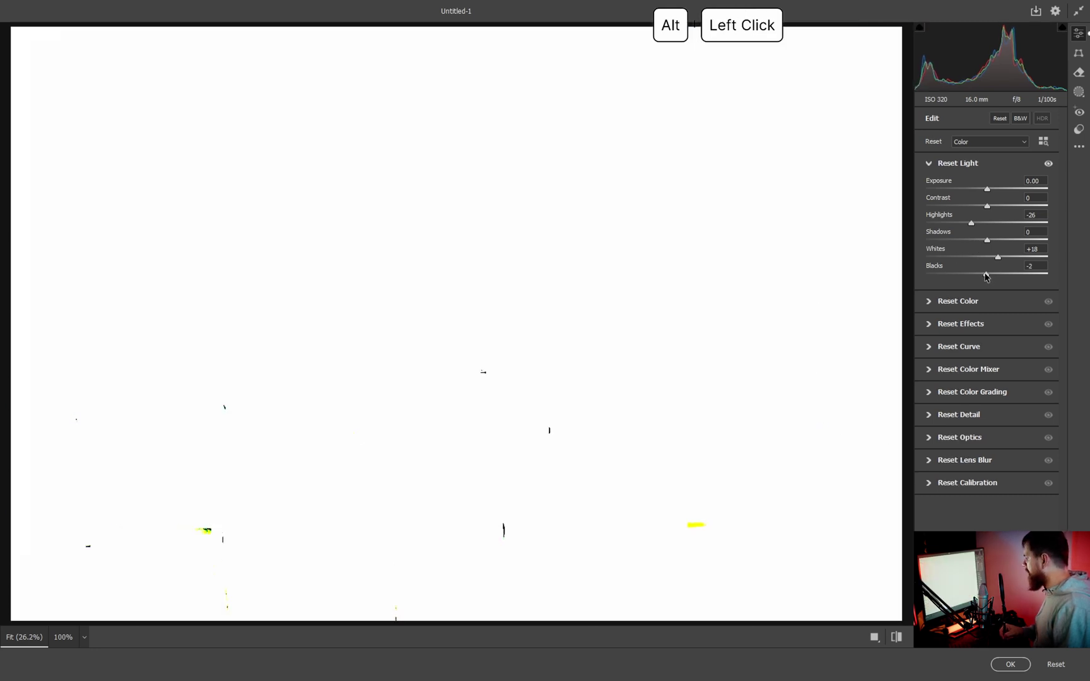
{"action": "left_click_drag", "start_coordinate": [985, 276], "coordinate": [995, 246]}
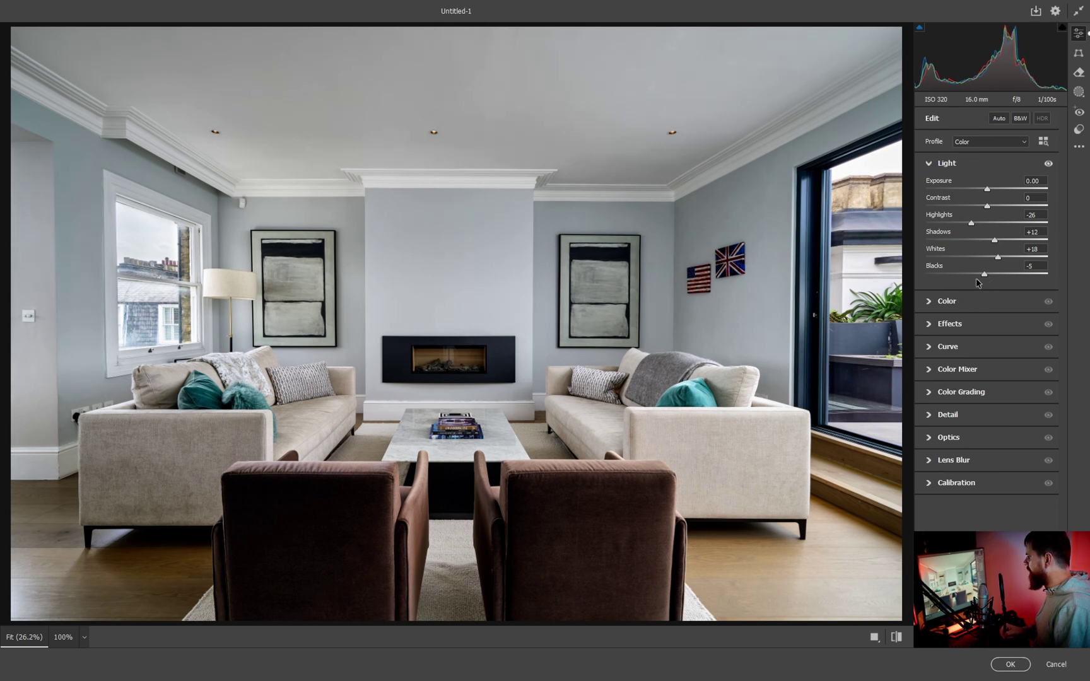
{"action": "left_click", "coordinate": [987, 277]}
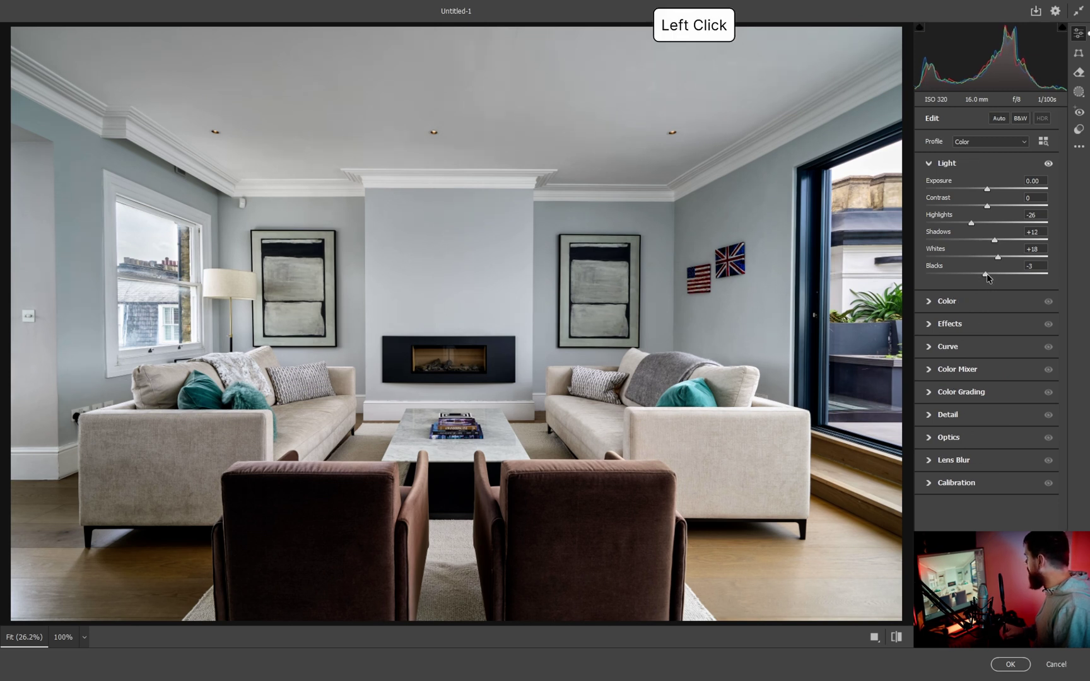
{"action": "left_click_drag", "start_coordinate": [987, 278], "coordinate": [988, 277]}
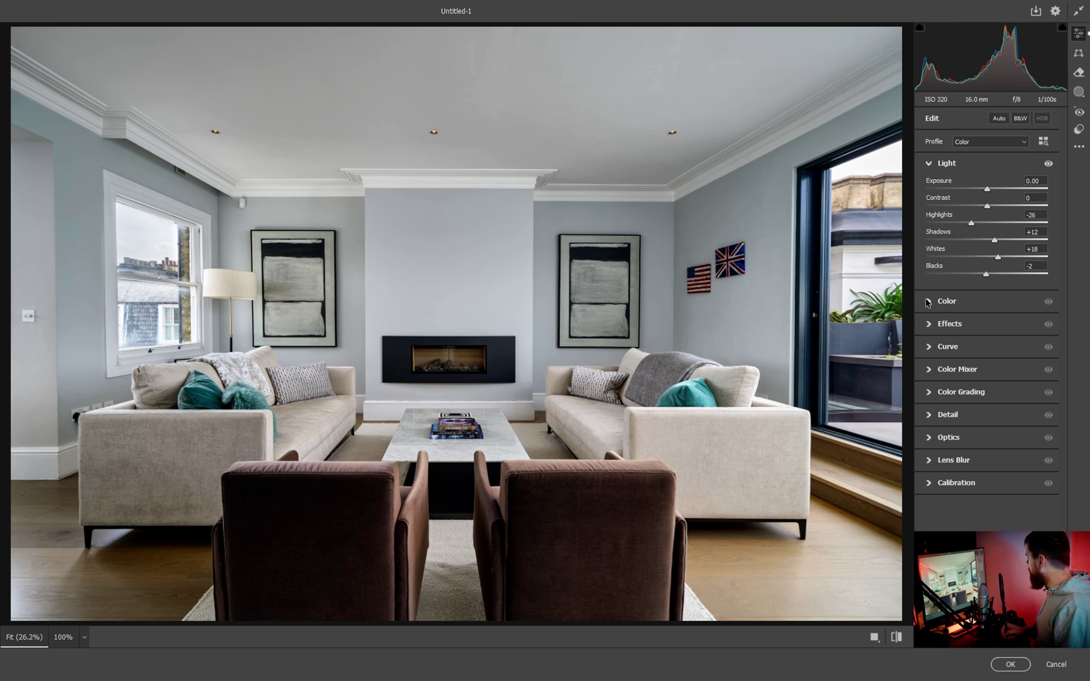
Step: Use Guided Upright and draw vertical guides along the wall edge beside the light switch and the terrace door frame
{"action": "left_click", "coordinate": [1073, 54]}
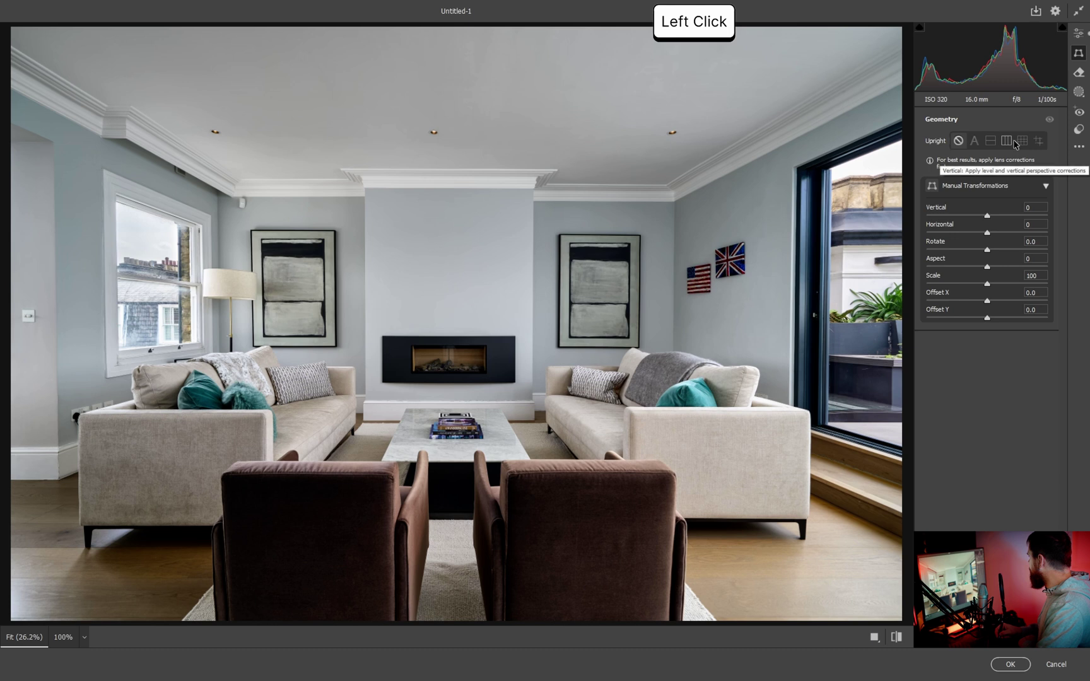
{"action": "left_click", "coordinate": [1039, 143]}
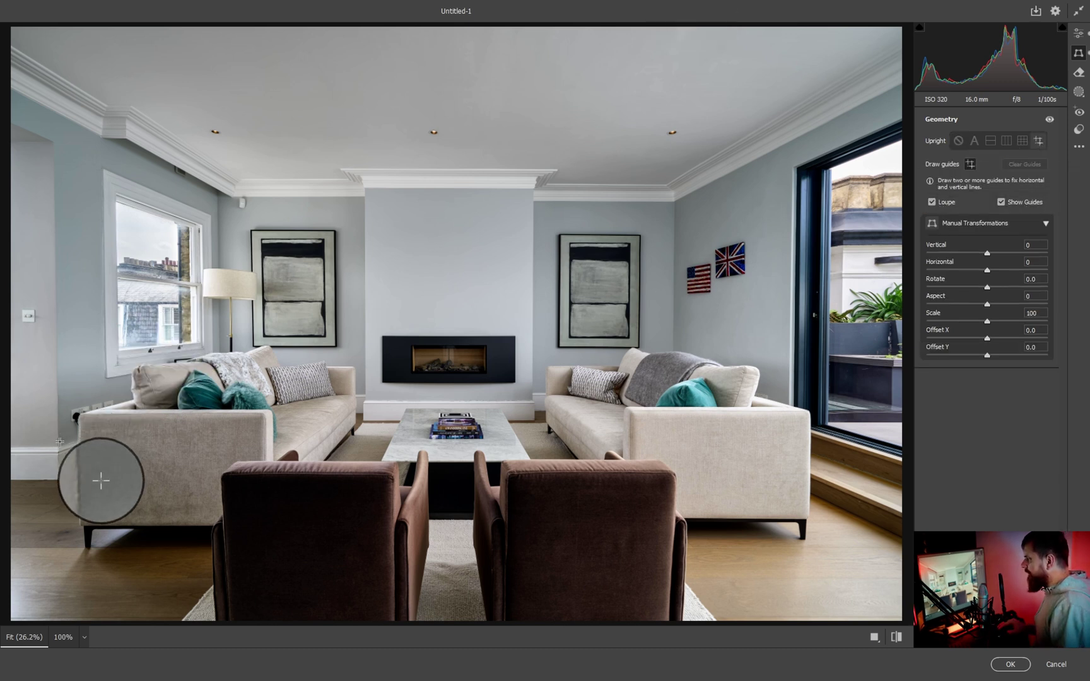
{"action": "left_click_drag", "start_coordinate": [58, 447], "coordinate": [53, 143]}
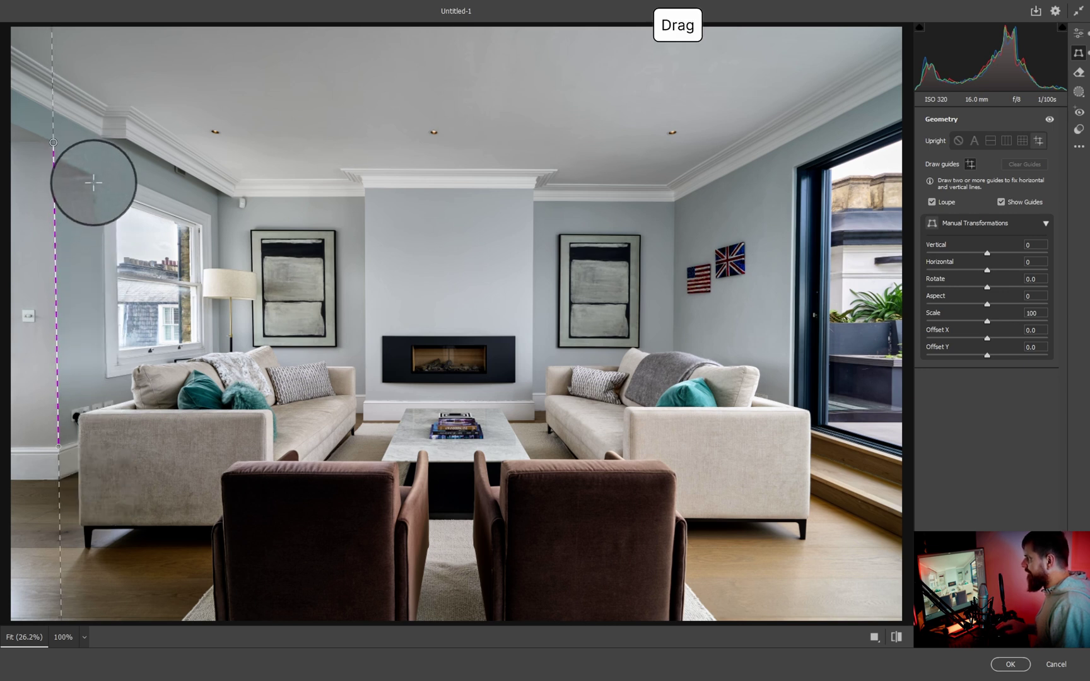
{"action": "left_click_drag", "start_coordinate": [53, 142], "coordinate": [53, 142]}
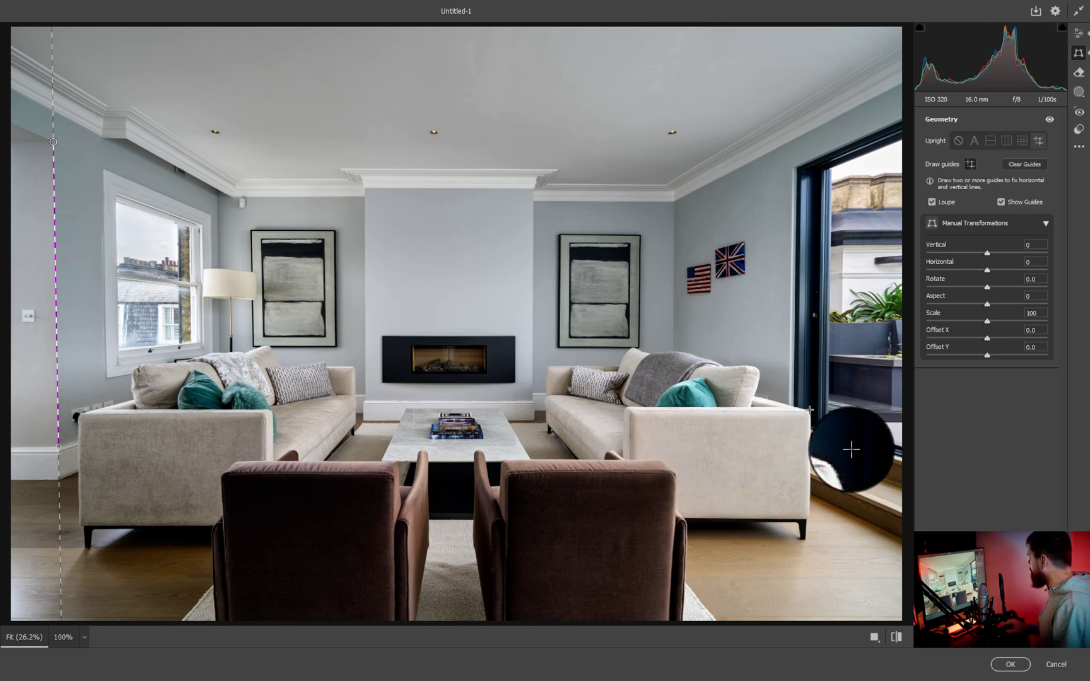
{"action": "left_click_drag", "start_coordinate": [805, 408], "coordinate": [808, 171]}
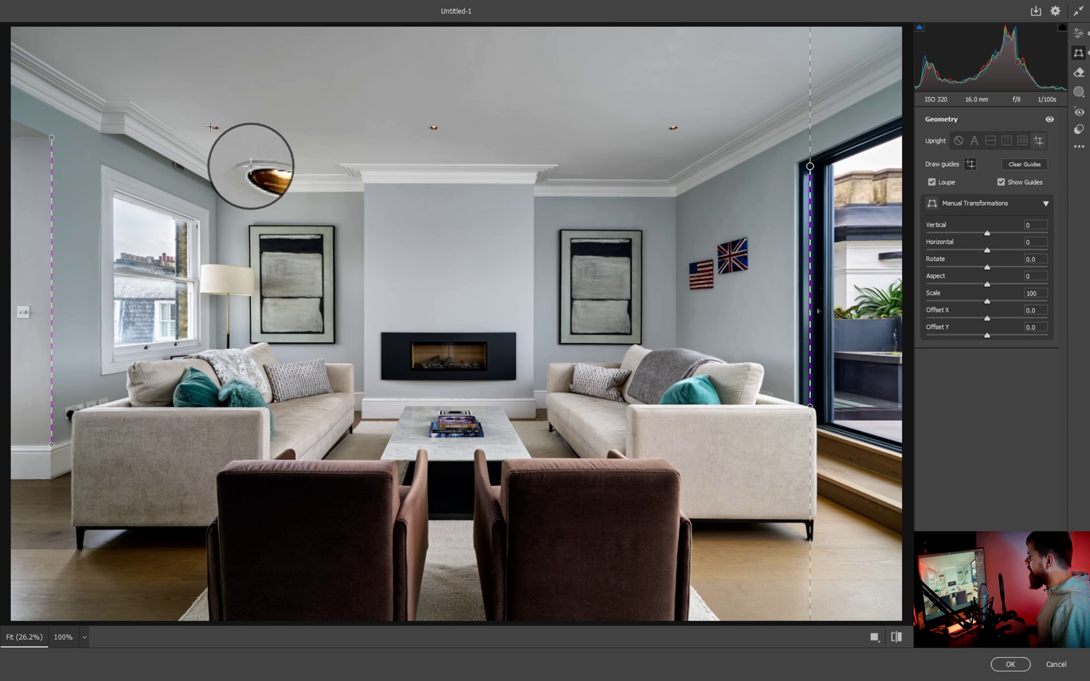
Step: Add horizontal guides through the ceiling spotlights and along a floorboard joint across the full width, and compare the Guided correction with Level
{"action": "mouse_move", "coordinate": [210, 126]}
{"action": "left_mouse_down"}
{"action": "mouse_move", "coordinate": [705, 125]}
{"action": "mouse_move", "coordinate": [675, 126]}
{"action": "left_mouse_up"}
{"action": "left_click", "coordinate": [676, 126], "text": "ctrl"}
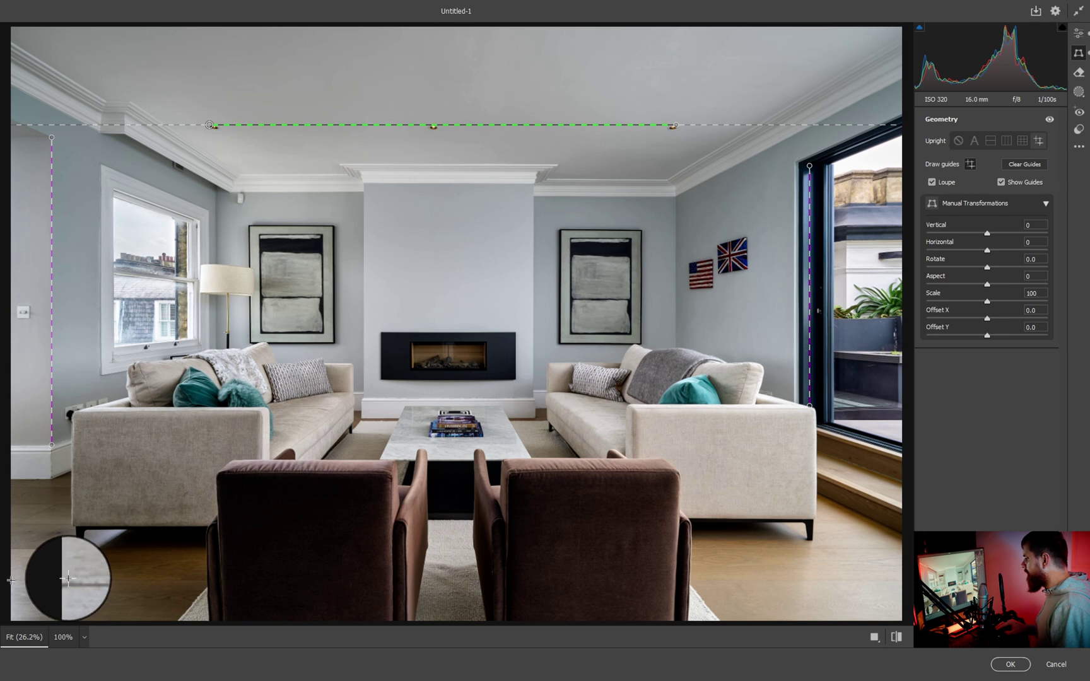
{"action": "left_click_drag", "start_coordinate": [11, 579], "coordinate": [892, 578]}
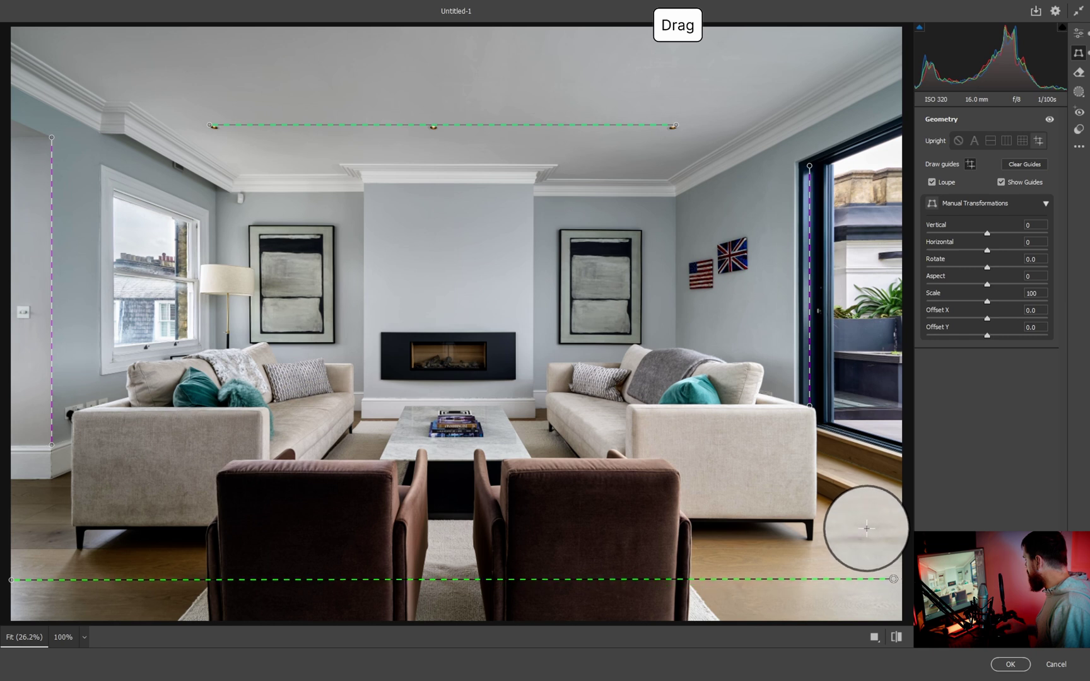
{"action": "left_click", "coordinate": [861, 530], "text": "ctrl"}
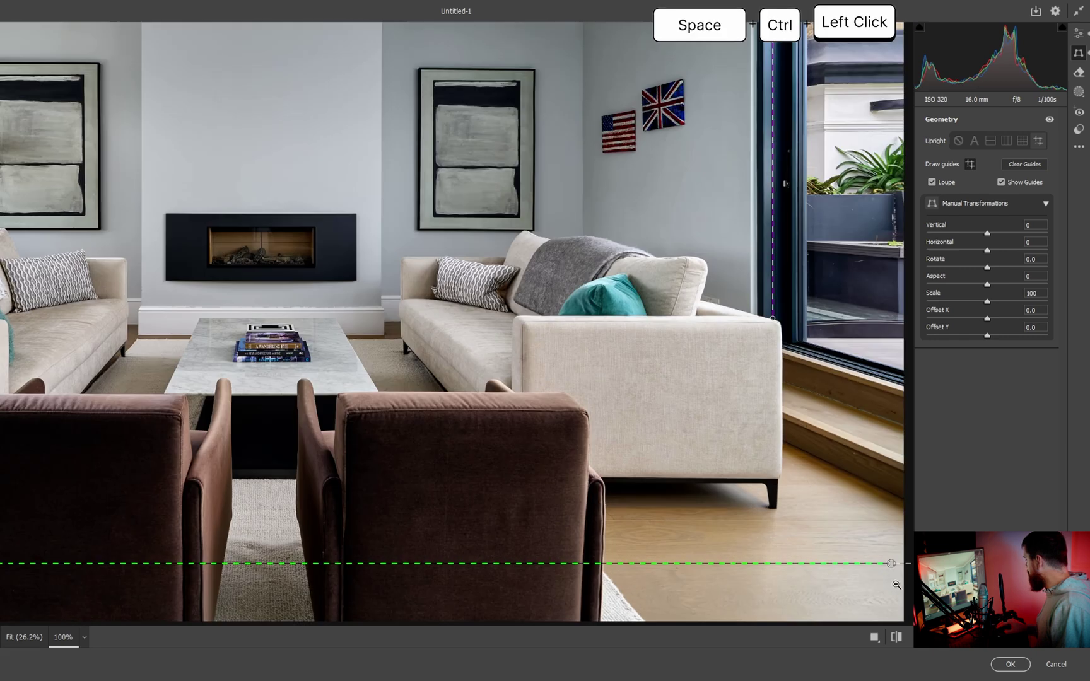
{"action": "left_click_drag", "start_coordinate": [861, 531], "coordinate": [650, 502]}
{"action": "left_click_drag", "start_coordinate": [668, 462], "coordinate": [697, 468]}
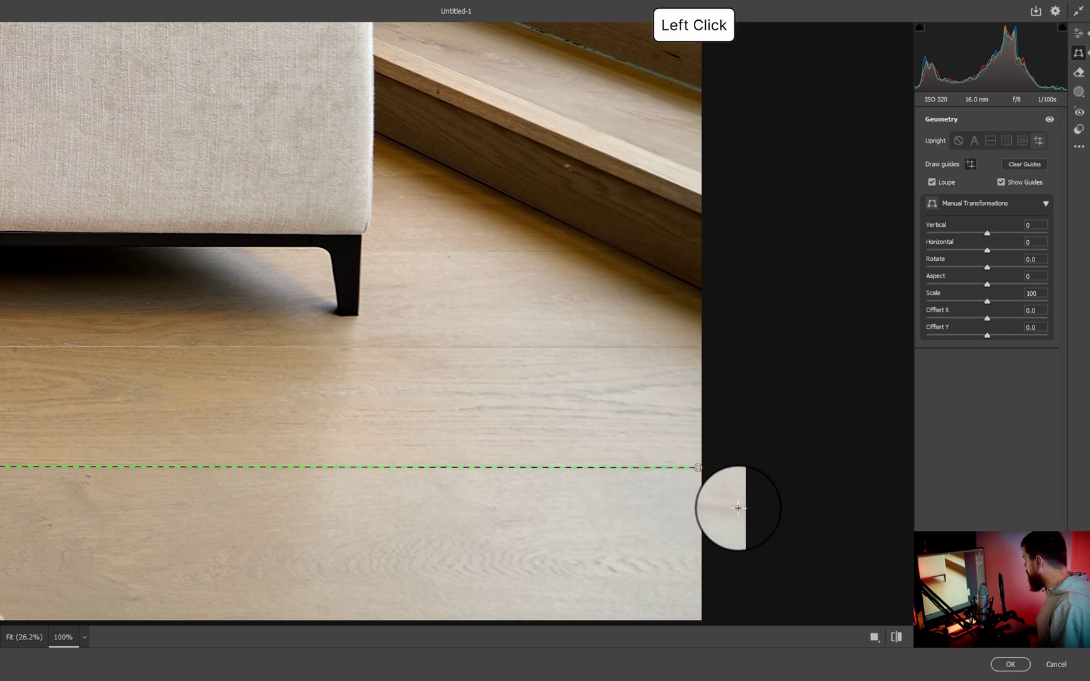
{"action": "left_click", "coordinate": [531, 406], "text": "ctrl"}
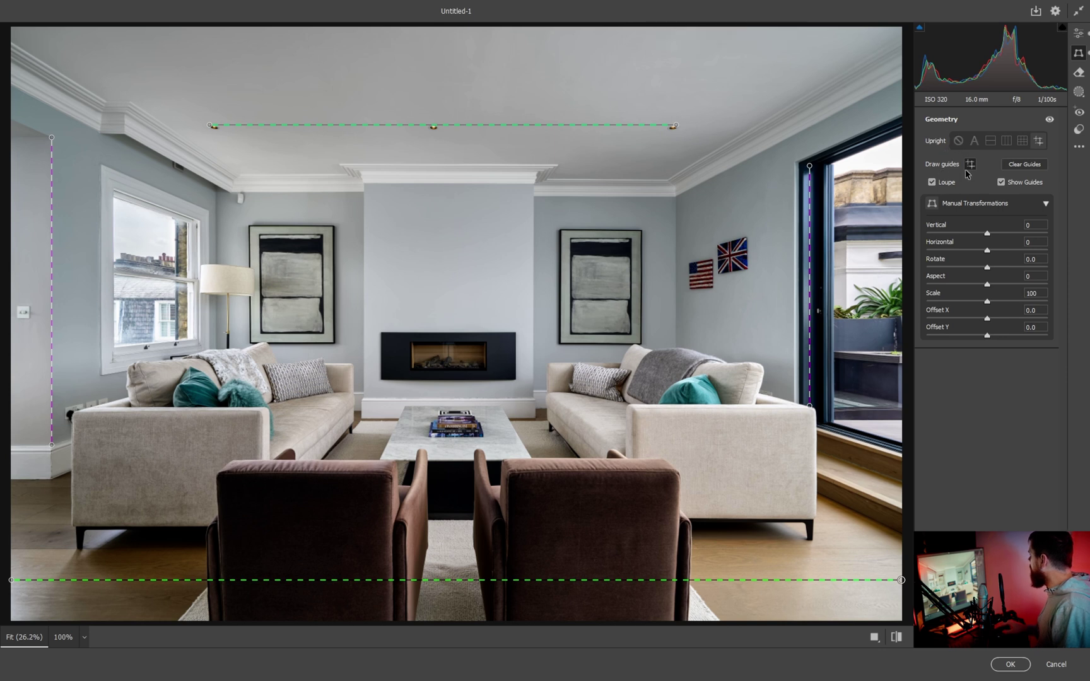
{"action": "left_click", "coordinate": [994, 141]}
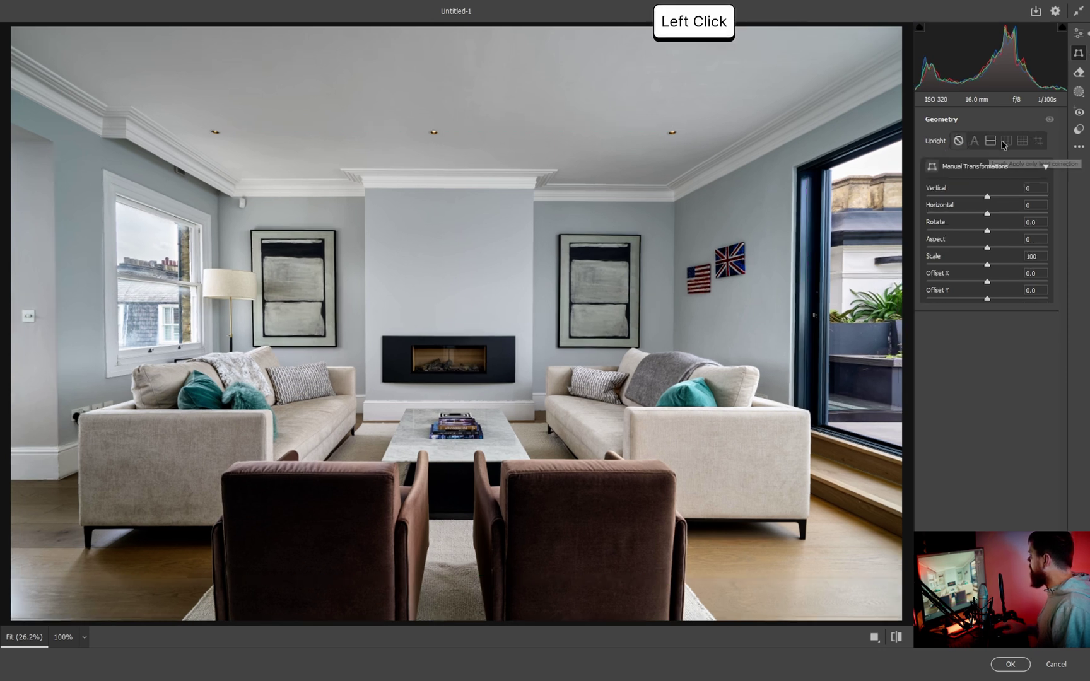
{"action": "left_click", "coordinate": [1037, 142]}
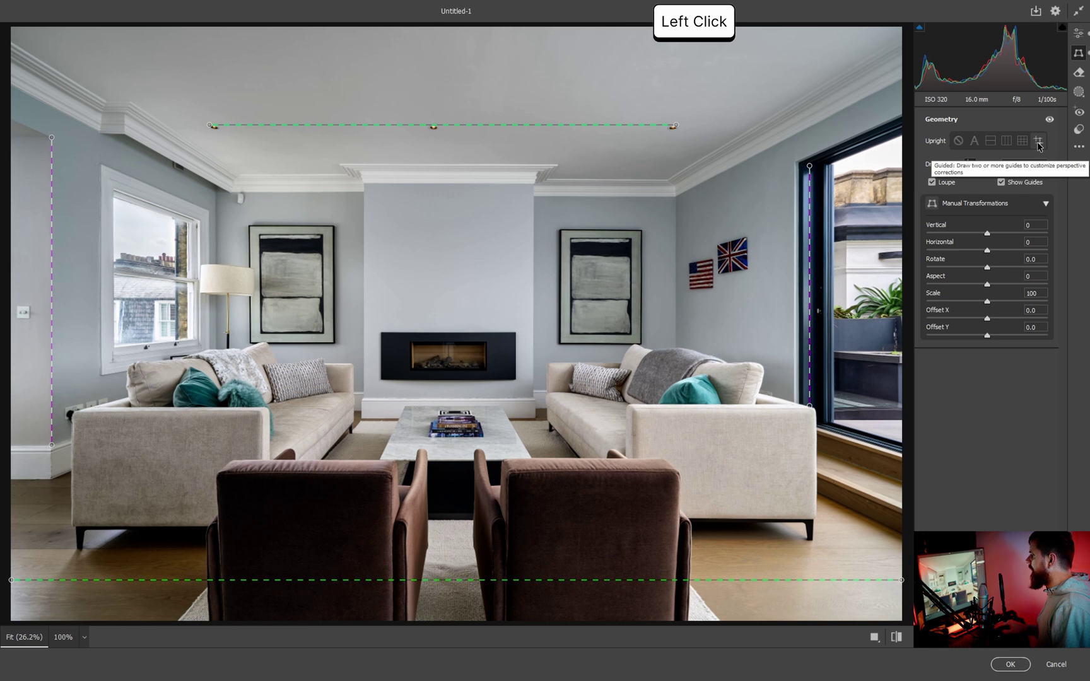
Step: Raise Clarity slightly in the Effects settings and apply the Camera Raw adjustments
{"action": "key", "text": "e"}
{"action": "left_click", "coordinate": [929, 303]}
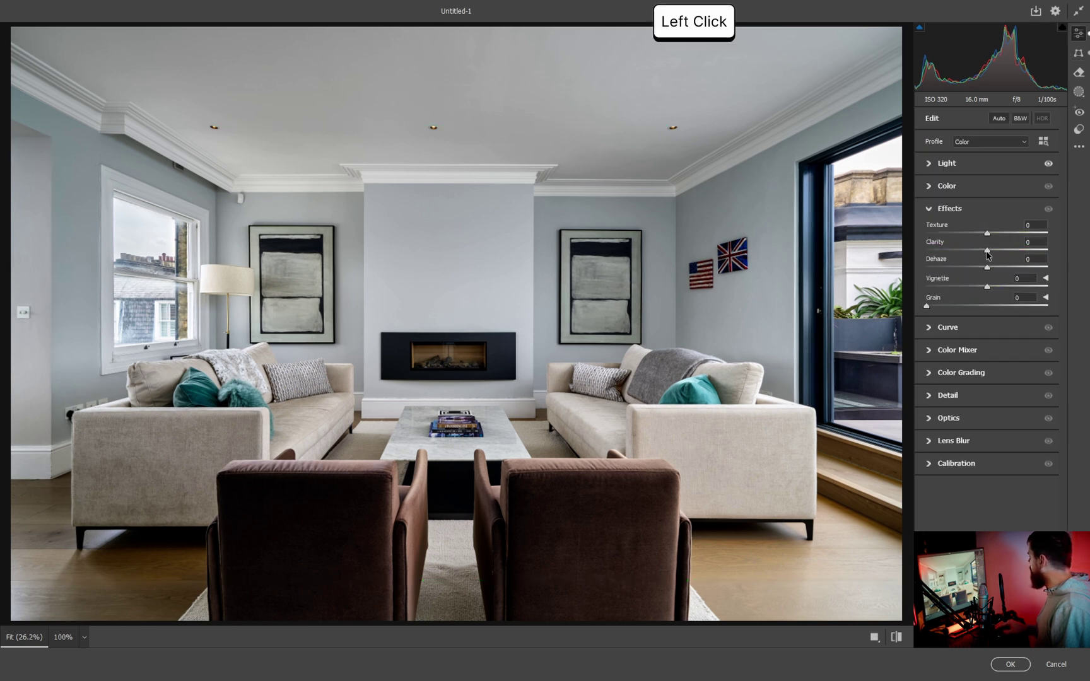
{"action": "left_click_drag", "start_coordinate": [987, 251], "coordinate": [989, 251]}
{"action": "left_click", "coordinate": [928, 331]}
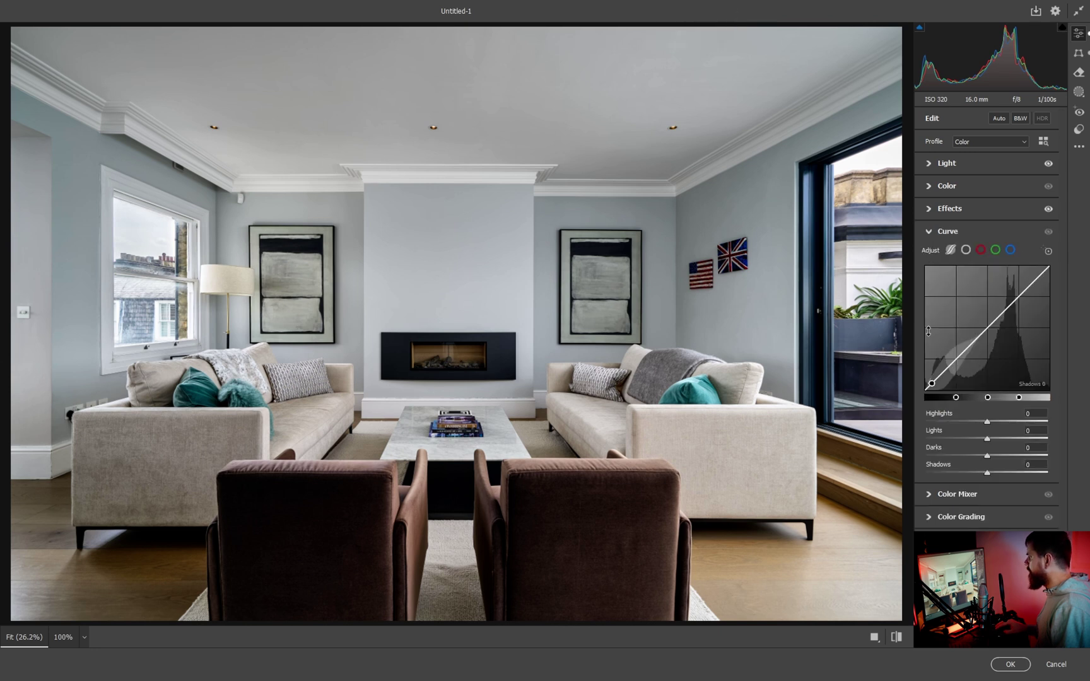
{"action": "left_click", "coordinate": [1010, 664]}
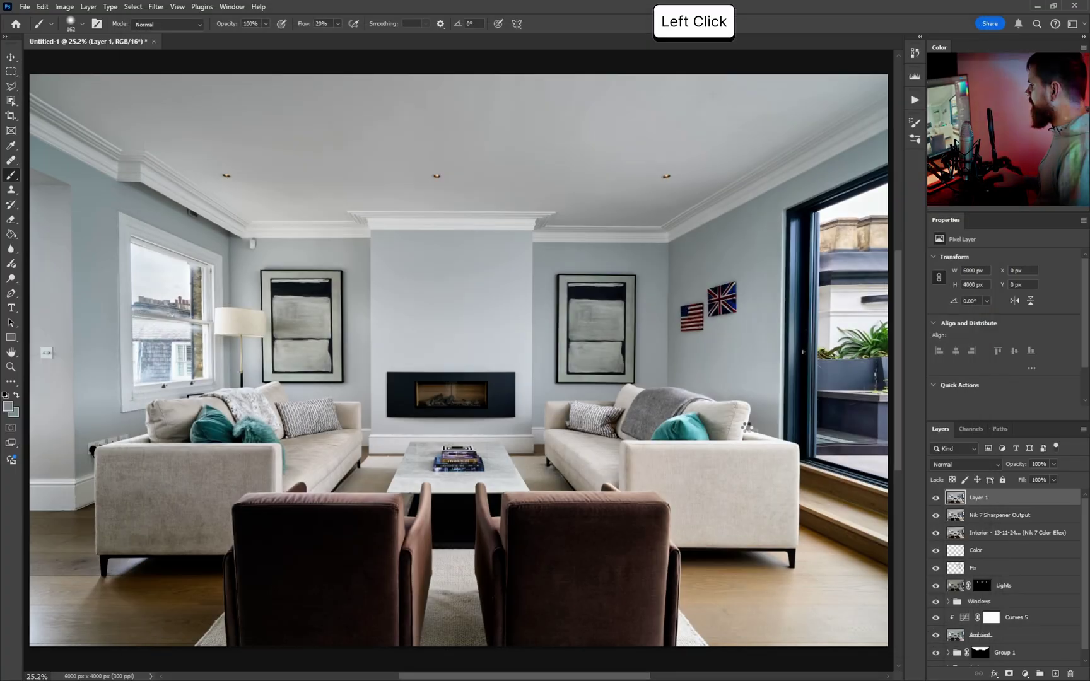
Step: Fit the photo to the window and rename the stamped top layer as ACR
{"action": "key", "text": "ctrl+0"}
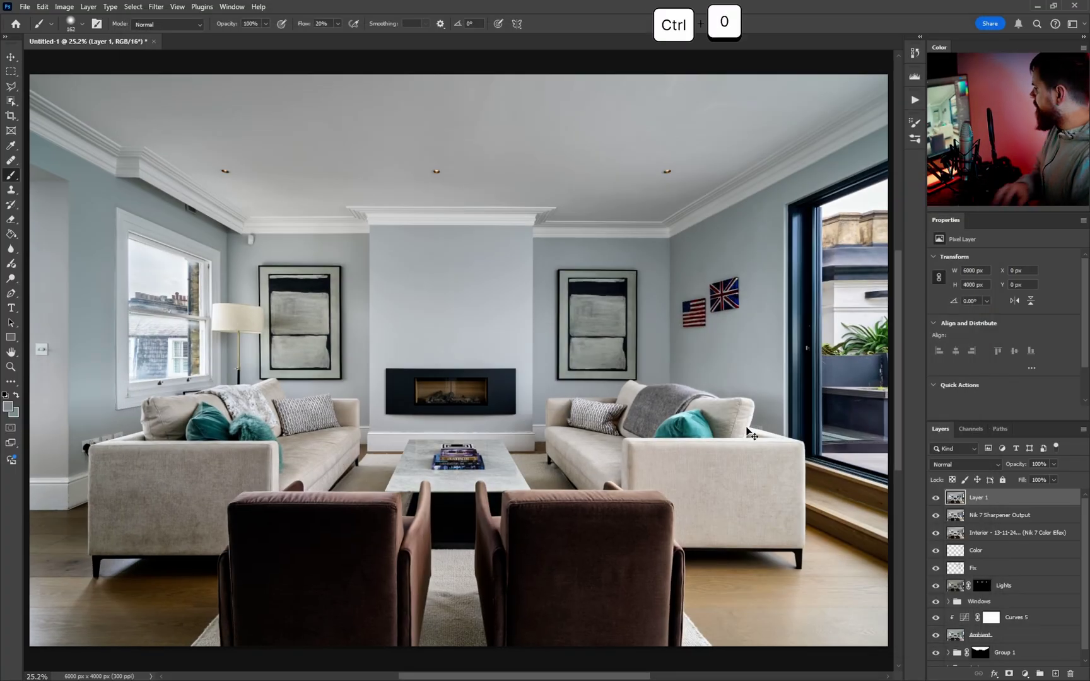
{"action": "double_click", "coordinate": [988, 498]}
{"action": "type", "text": "ACR"}
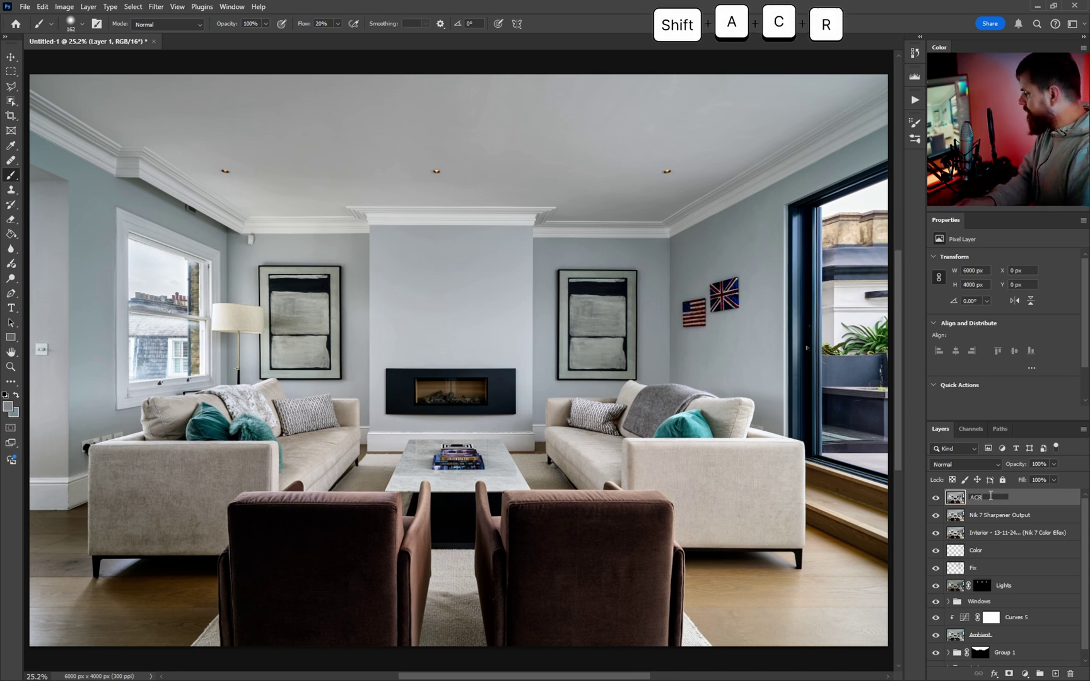
{"action": "key", "text": "Return"}
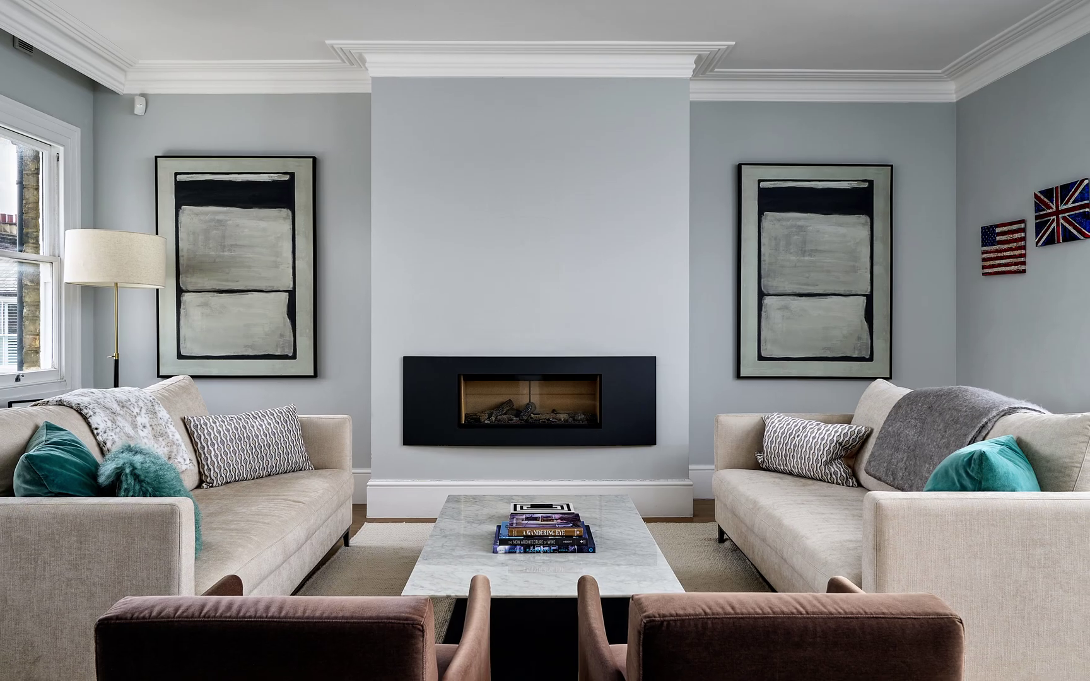